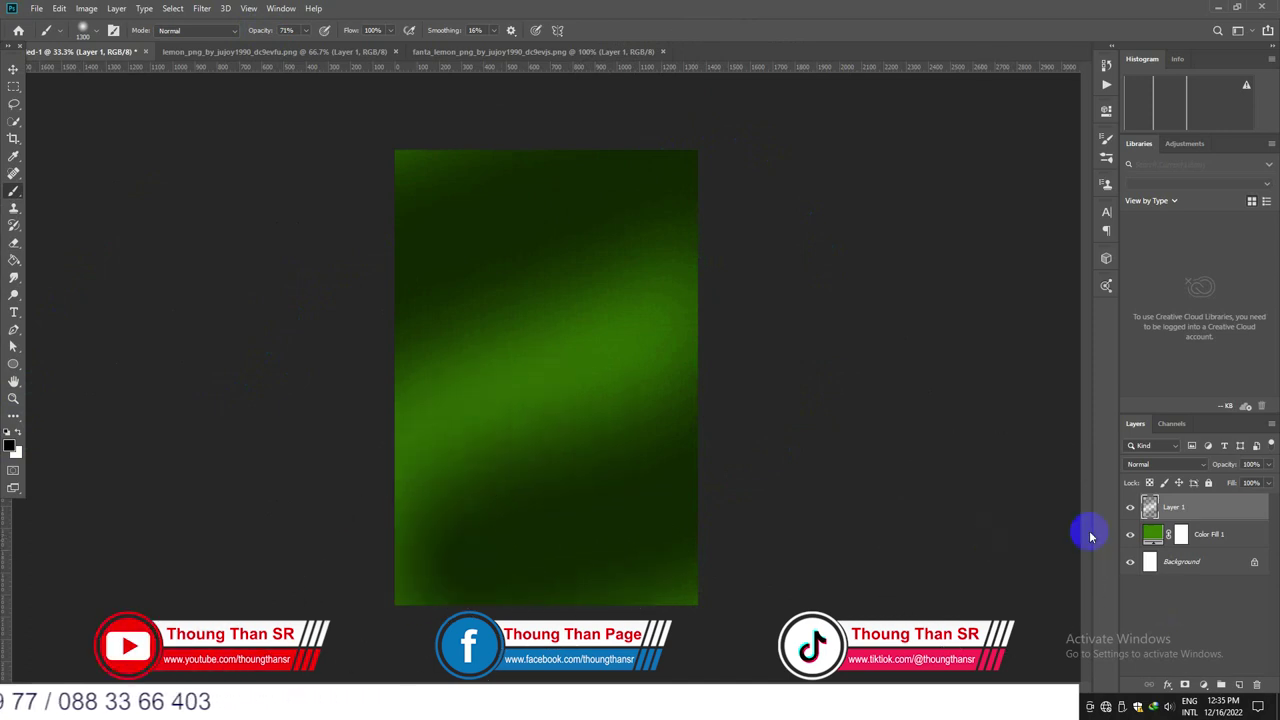
Step: Reduce Layer 1's opacity to 41% and paint a soft black horizontal band across the lower half on a new layer
drag(1204, 470, 1232, 470)
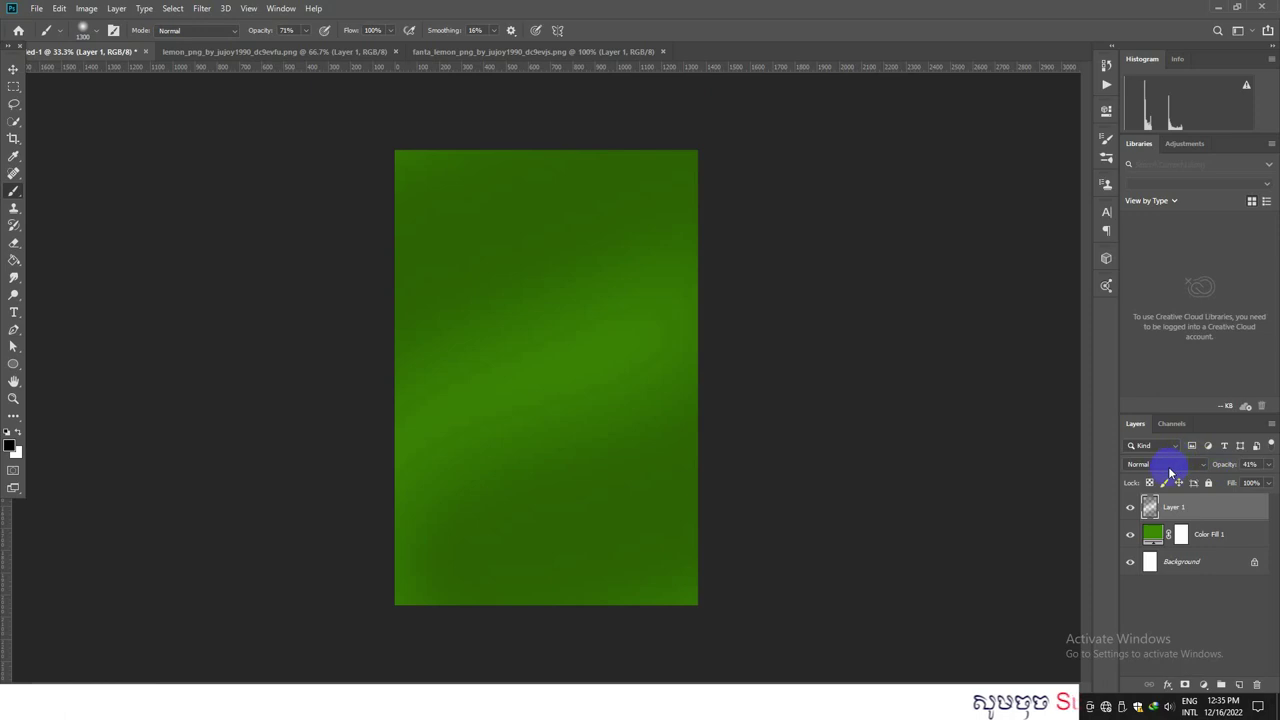
click(1239, 685)
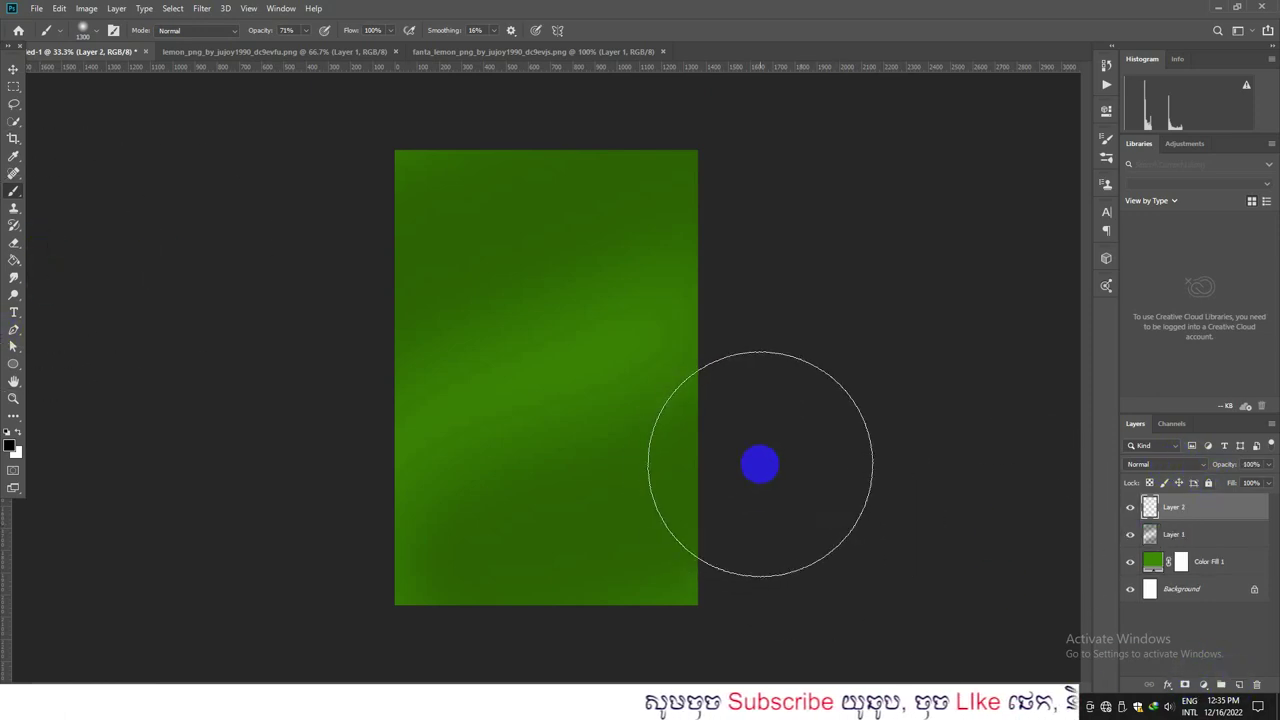
drag(772, 452, 237, 466)
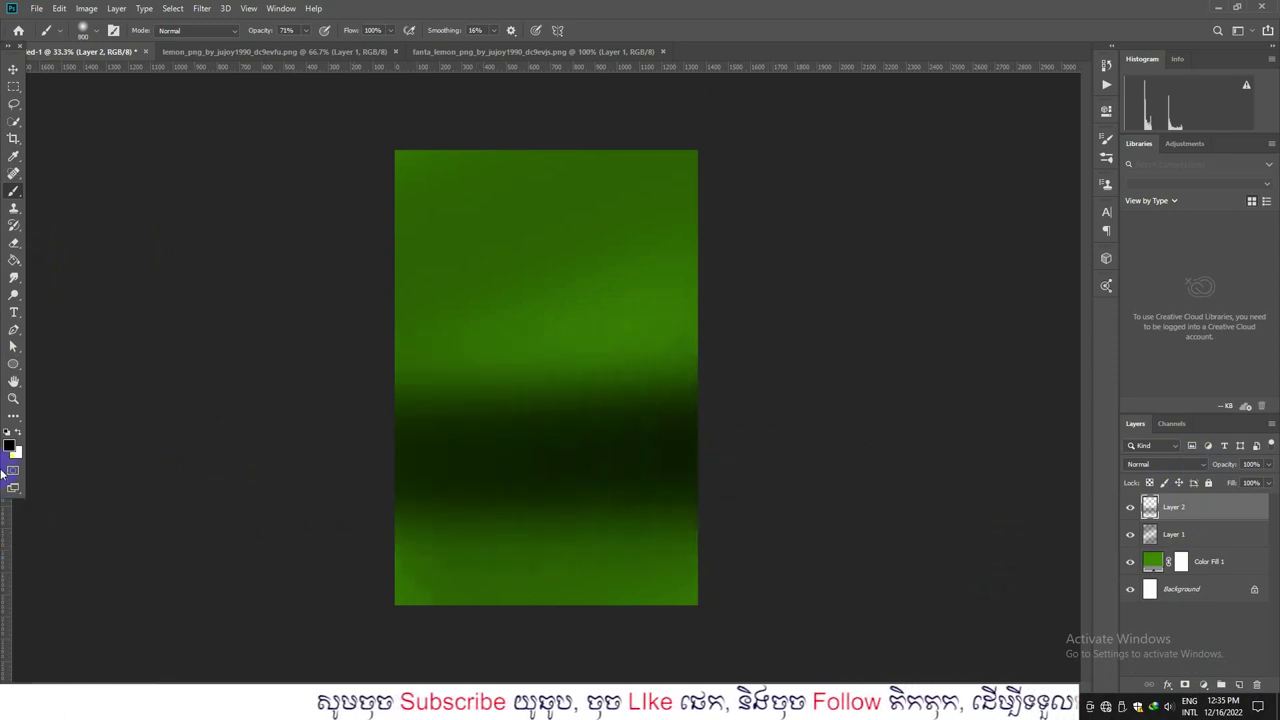
Step: Fade the left part of the black band with a soft Eraser at 8% opacity
right_click(13, 243)
click(46, 240)
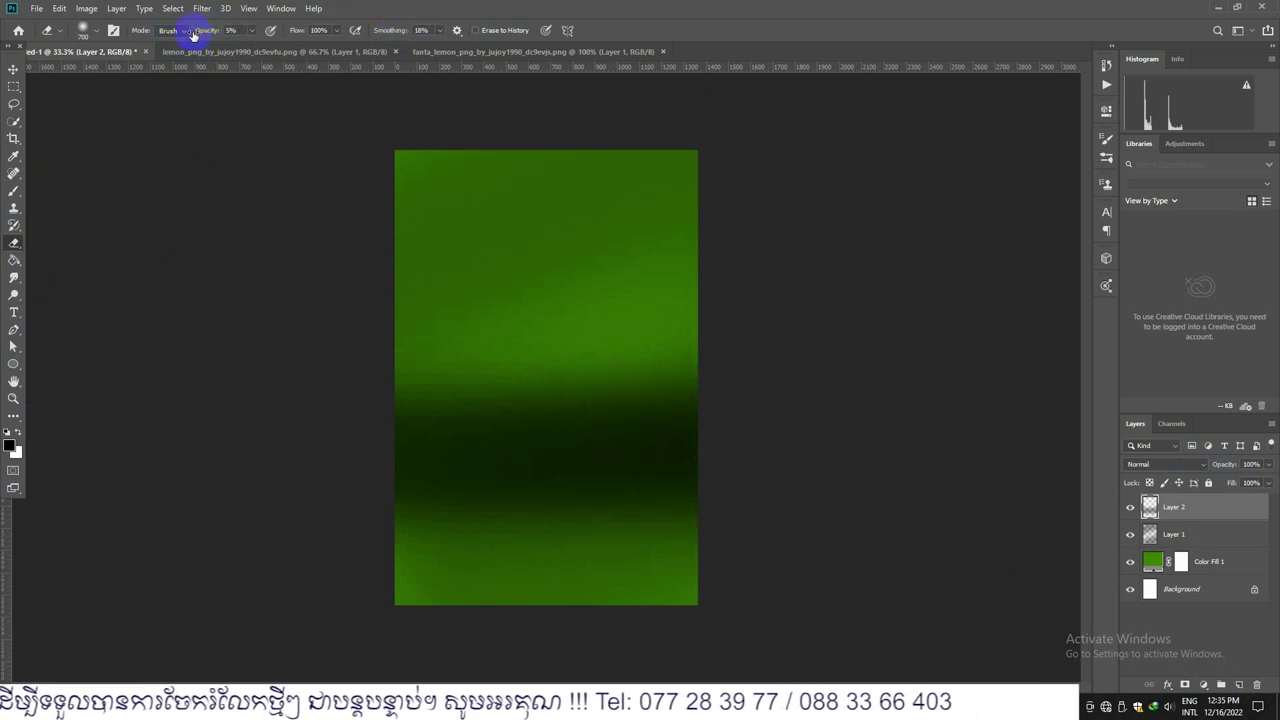
mouse_move(366, 103)
mouse_down()
mouse_move(711, 292)
mouse_move(361, 404)
mouse_move(657, 607)
mouse_move(508, 565)
mouse_up()
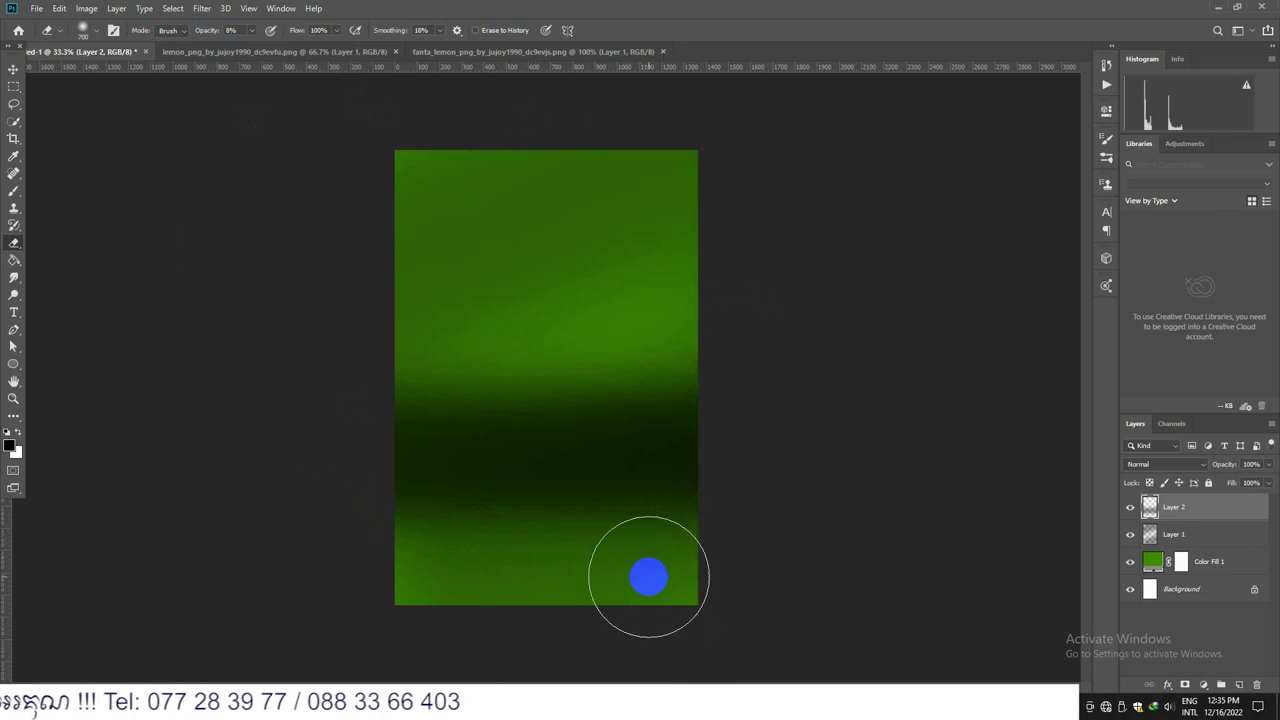
click(403, 387)
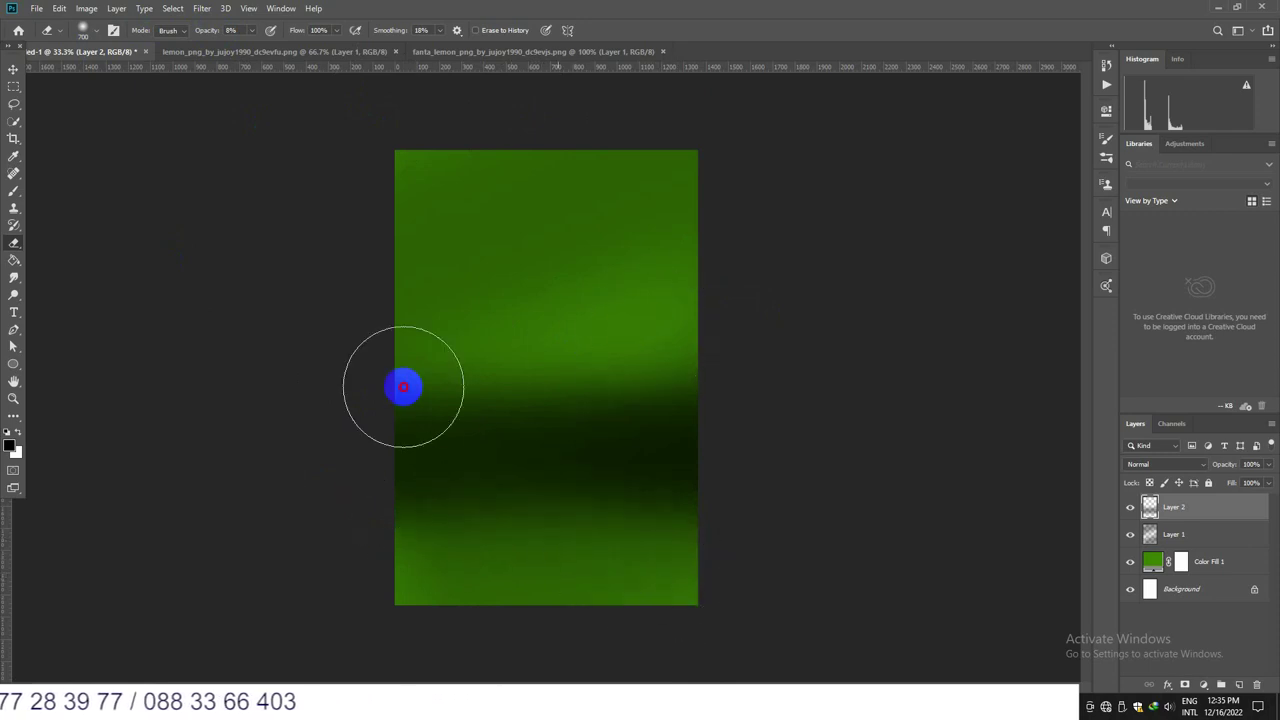
mouse_move(650, 331)
mouse_down()
mouse_move(334, 491)
mouse_move(757, 557)
mouse_move(294, 486)
mouse_move(670, 585)
mouse_move(277, 417)
mouse_move(343, 400)
mouse_move(289, 437)
mouse_move(247, 435)
mouse_move(269, 409)
mouse_move(643, 591)
mouse_move(523, 517)
mouse_move(703, 558)
mouse_move(346, 537)
mouse_move(694, 591)
mouse_move(491, 614)
mouse_move(518, 549)
mouse_move(711, 337)
mouse_move(417, 366)
mouse_move(389, 343)
mouse_move(676, 358)
mouse_move(709, 329)
mouse_move(337, 374)
mouse_move(720, 569)
mouse_move(287, 481)
mouse_move(800, 334)
mouse_move(580, 443)
mouse_move(277, 466)
mouse_move(291, 186)
mouse_up()
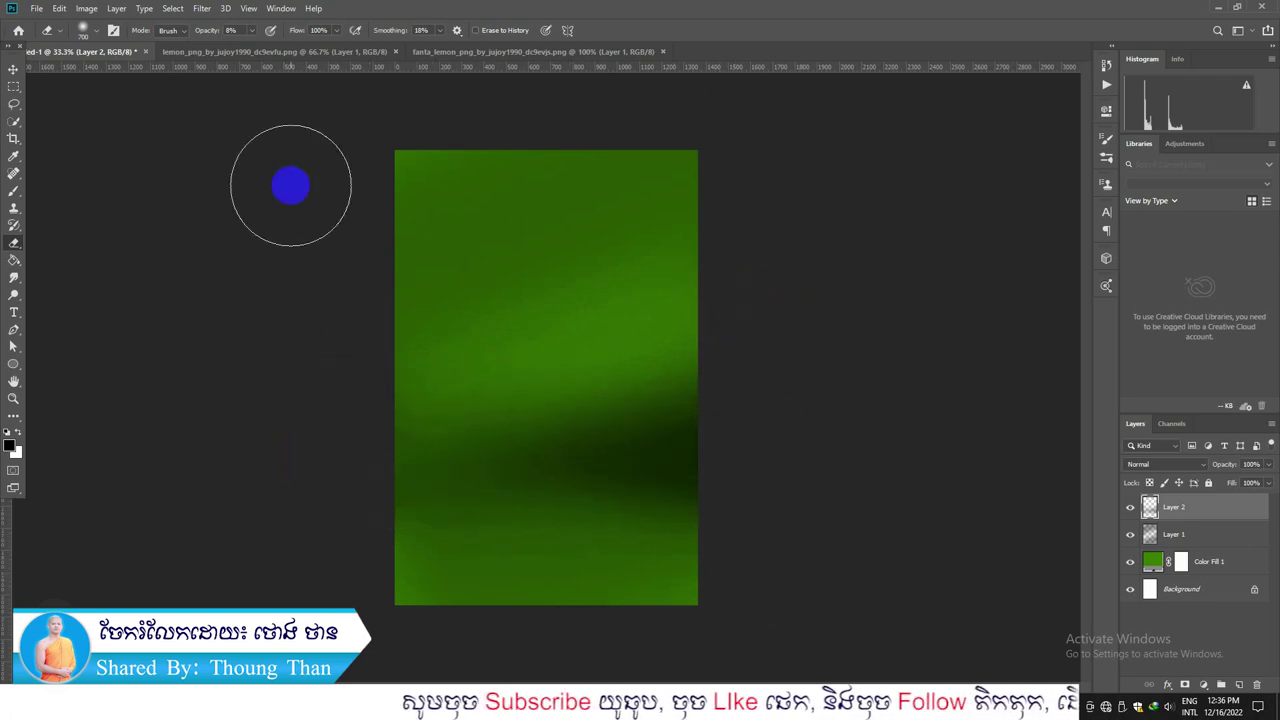
mouse_move(599, 234)
mouse_down()
mouse_move(803, 446)
mouse_move(814, 397)
mouse_move(769, 394)
mouse_move(779, 415)
mouse_move(526, 483)
mouse_move(654, 469)
mouse_move(777, 394)
mouse_move(440, 534)
mouse_move(700, 369)
mouse_move(177, 131)
mouse_move(208, 50)
mouse_up()
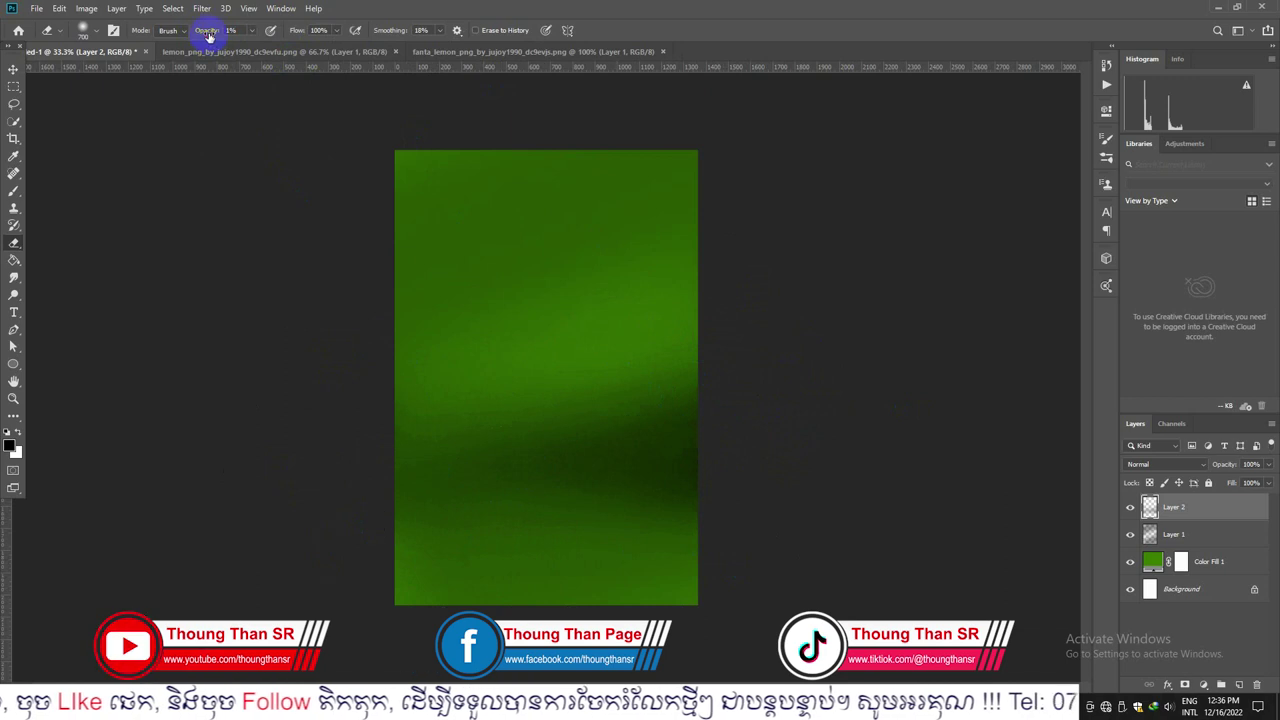
Step: Soften the remaining dark band further with the Eraser, using 9% opacity
mouse_move(645, 516)
mouse_down()
mouse_move(461, 497)
mouse_move(615, 537)
mouse_move(361, 472)
mouse_move(663, 357)
mouse_move(511, 477)
mouse_move(720, 286)
mouse_move(305, 490)
mouse_move(711, 569)
mouse_move(389, 449)
mouse_move(697, 500)
mouse_move(712, 368)
mouse_move(491, 491)
mouse_move(723, 389)
mouse_move(623, 520)
mouse_move(595, 359)
mouse_move(523, 409)
mouse_move(697, 331)
mouse_up()
click(201, 33)
text(9)
mouse_move(650, 200)
mouse_down()
mouse_move(646, 363)
mouse_move(403, 414)
mouse_move(675, 347)
mouse_move(446, 411)
mouse_move(477, 394)
mouse_move(740, 603)
mouse_move(457, 537)
mouse_move(591, 534)
mouse_move(863, 349)
mouse_move(443, 457)
mouse_move(579, 394)
mouse_move(611, 549)
mouse_move(294, 503)
mouse_move(877, 417)
mouse_move(177, 509)
mouse_move(910, 82)
mouse_up()
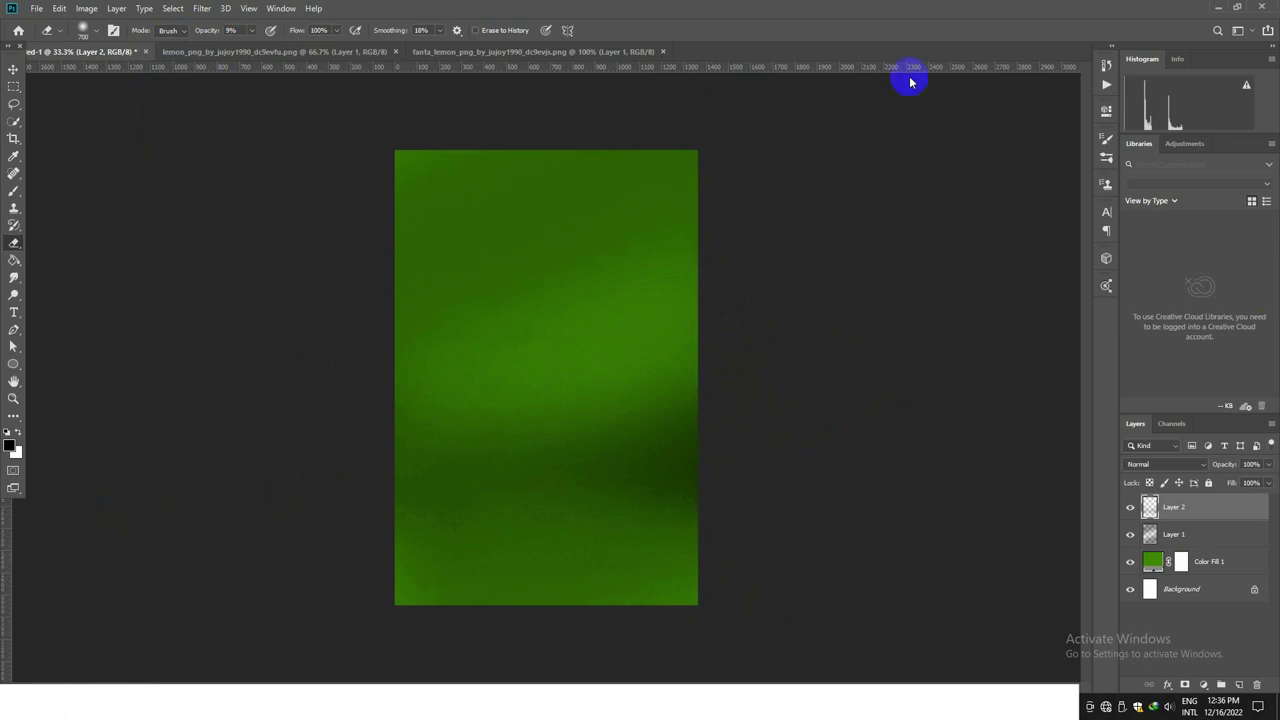
Step: Add a new layer and stamp one large soft yellow (#fff600) brush dab in the middle of the canvas
click(12, 73)
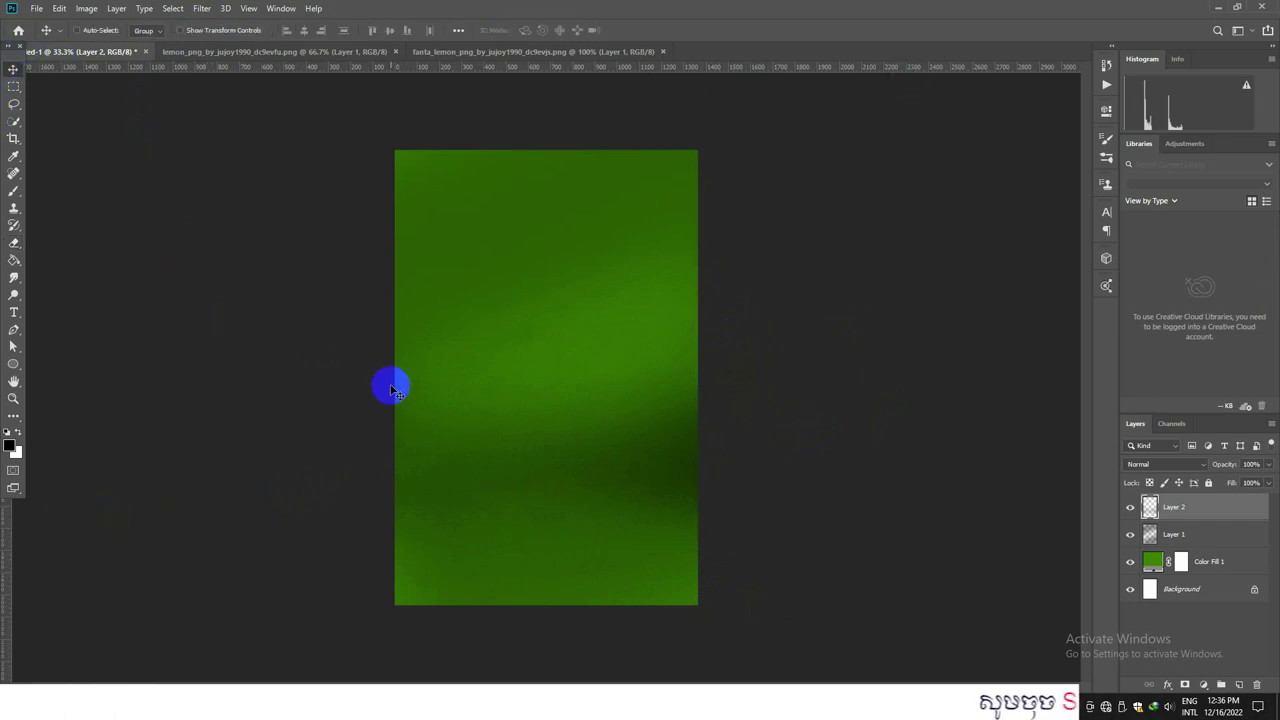
click(1239, 686)
click(6, 190)
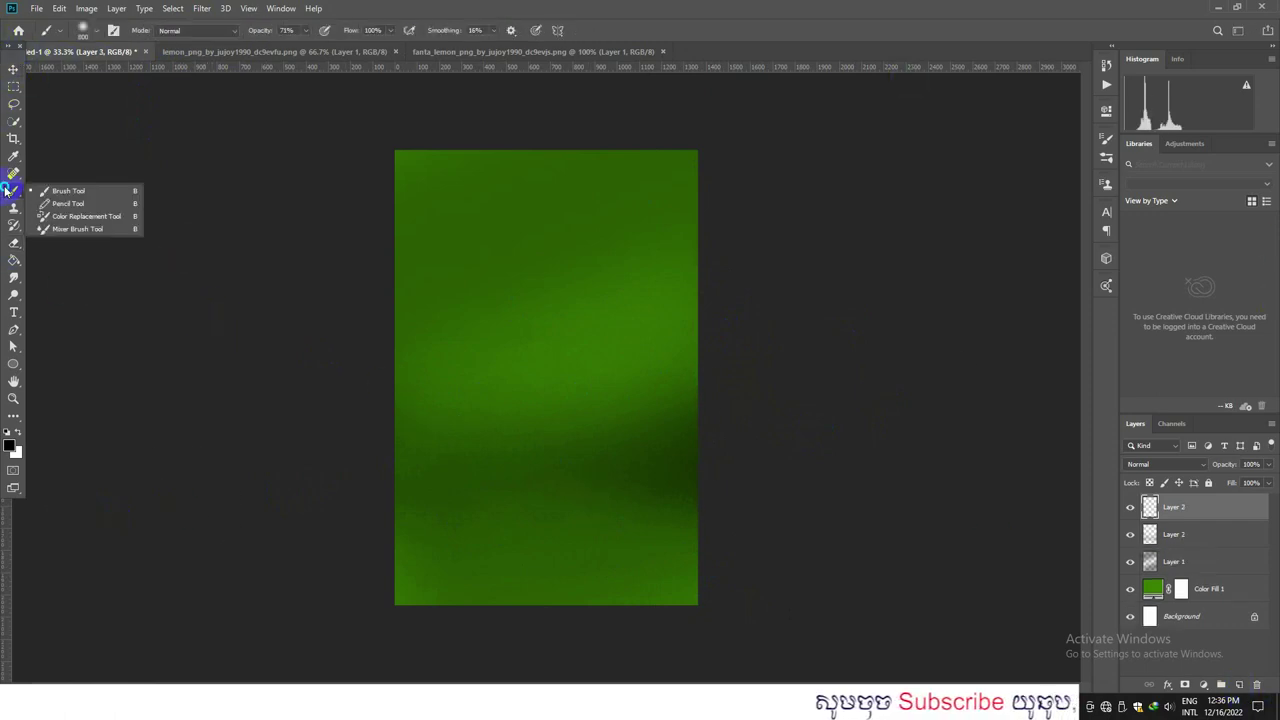
click(44, 193)
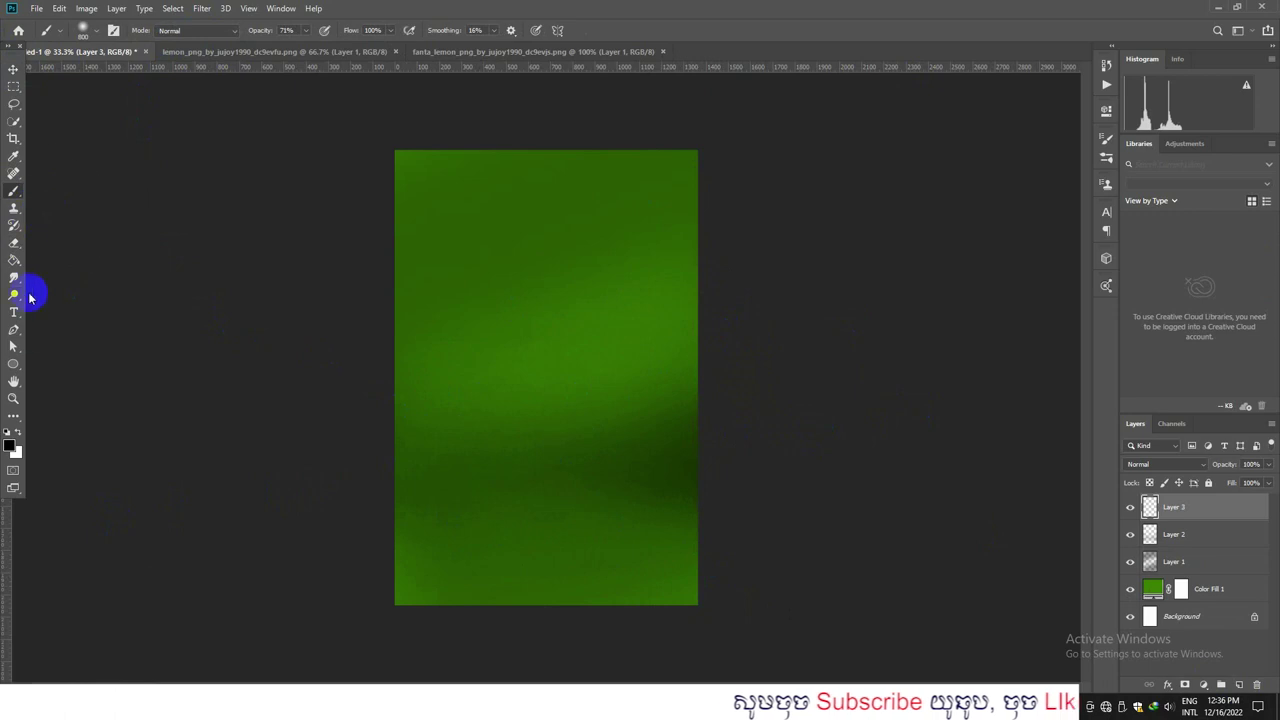
click(10, 446)
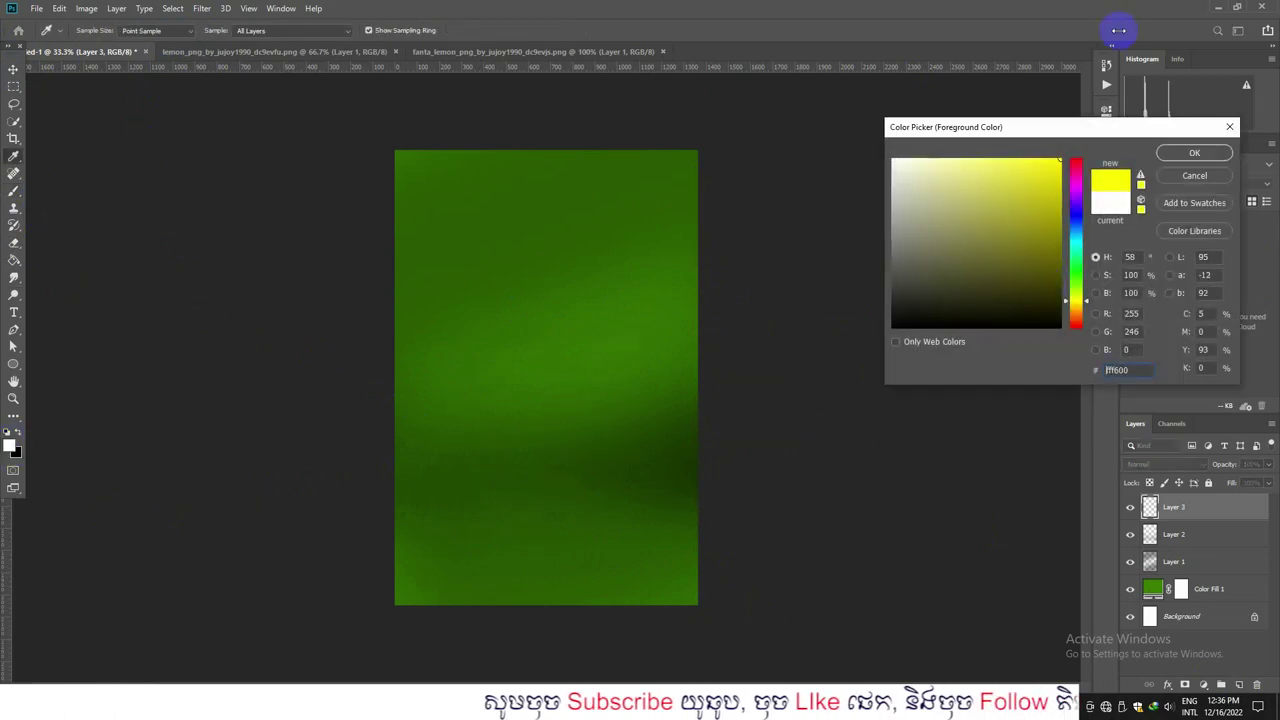
click(1196, 154)
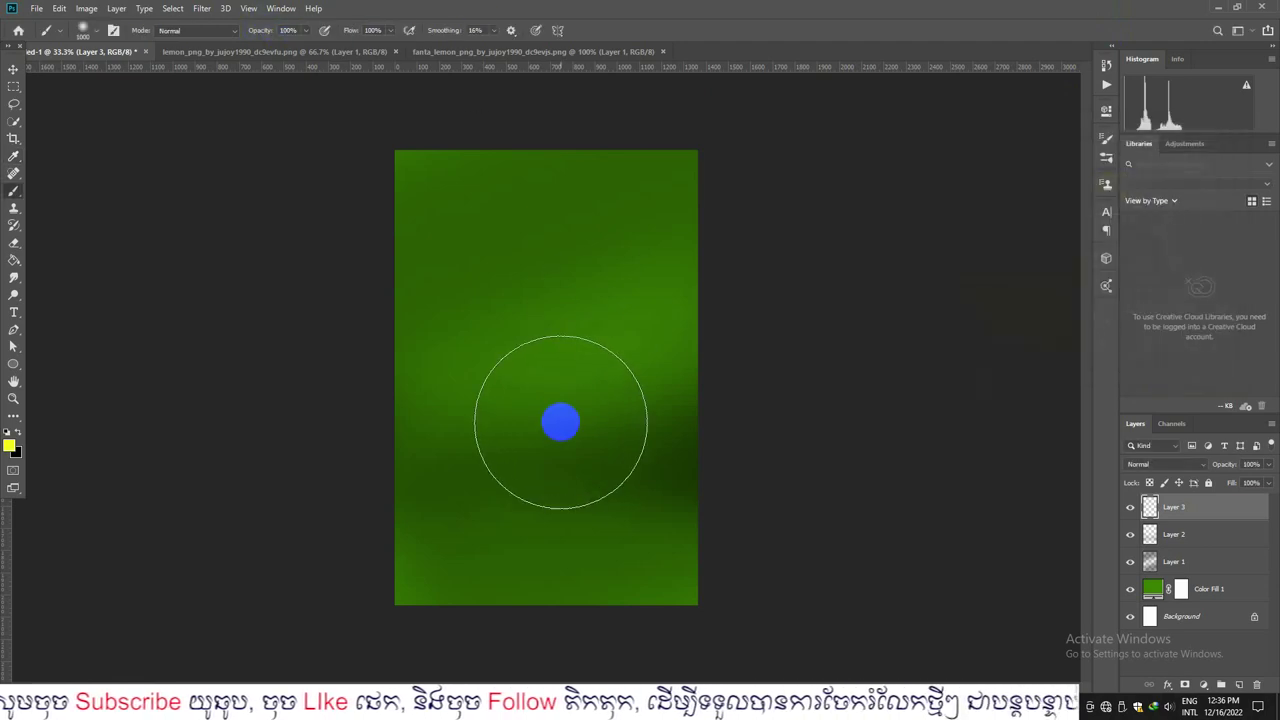
click(555, 392)
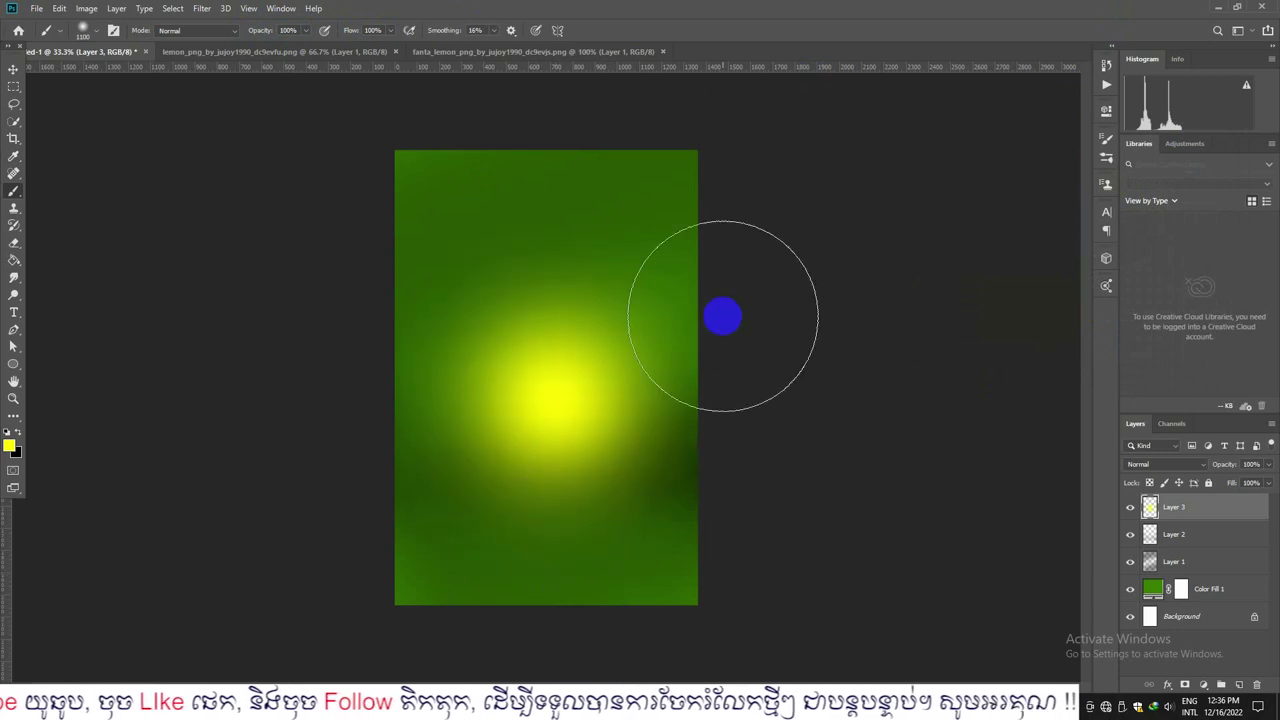
Step: Transform the yellow dab into a flat ellipse near the canvas bottom, about 79% wide and 21% high
key(ctrl+t)
drag(547, 200, 534, 514)
drag(690, 558, 557, 548)
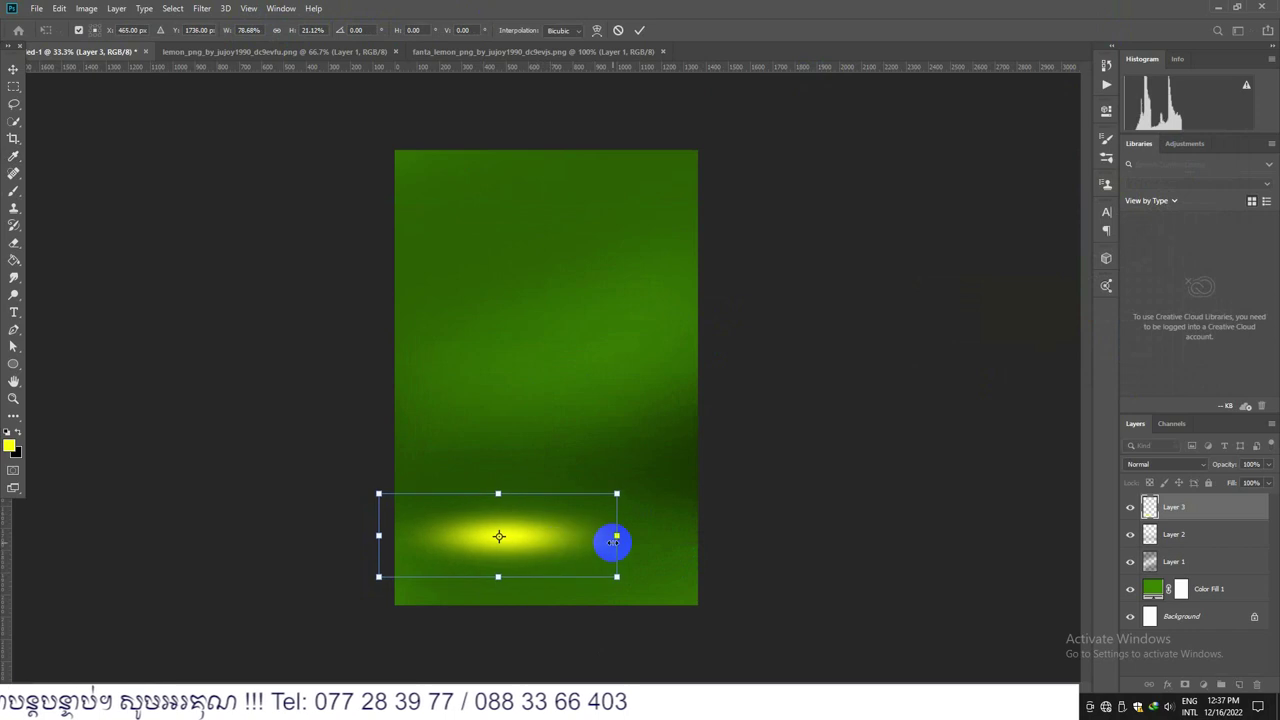
key(Return)
key(b)
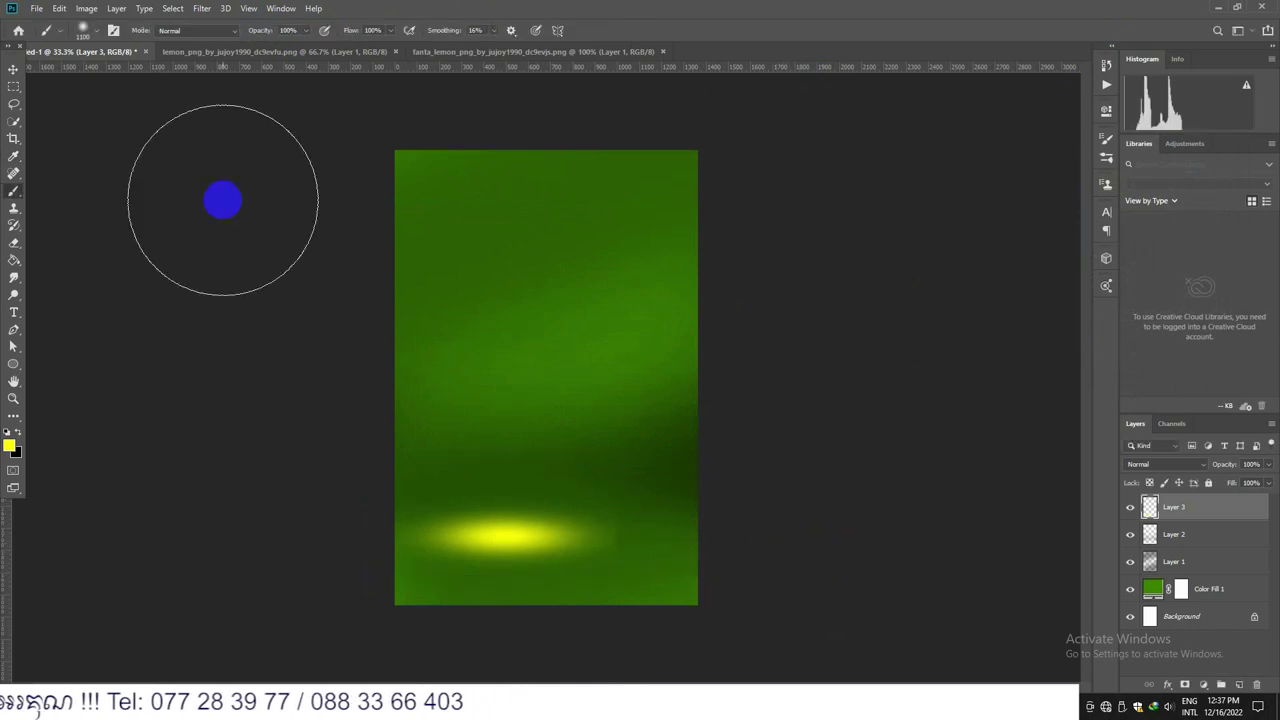
Step: Apply a Gaussian Blur with a radius of 38.7 pixels to the flat yellow glow
click(201, 8)
mouse_move(230, 157)
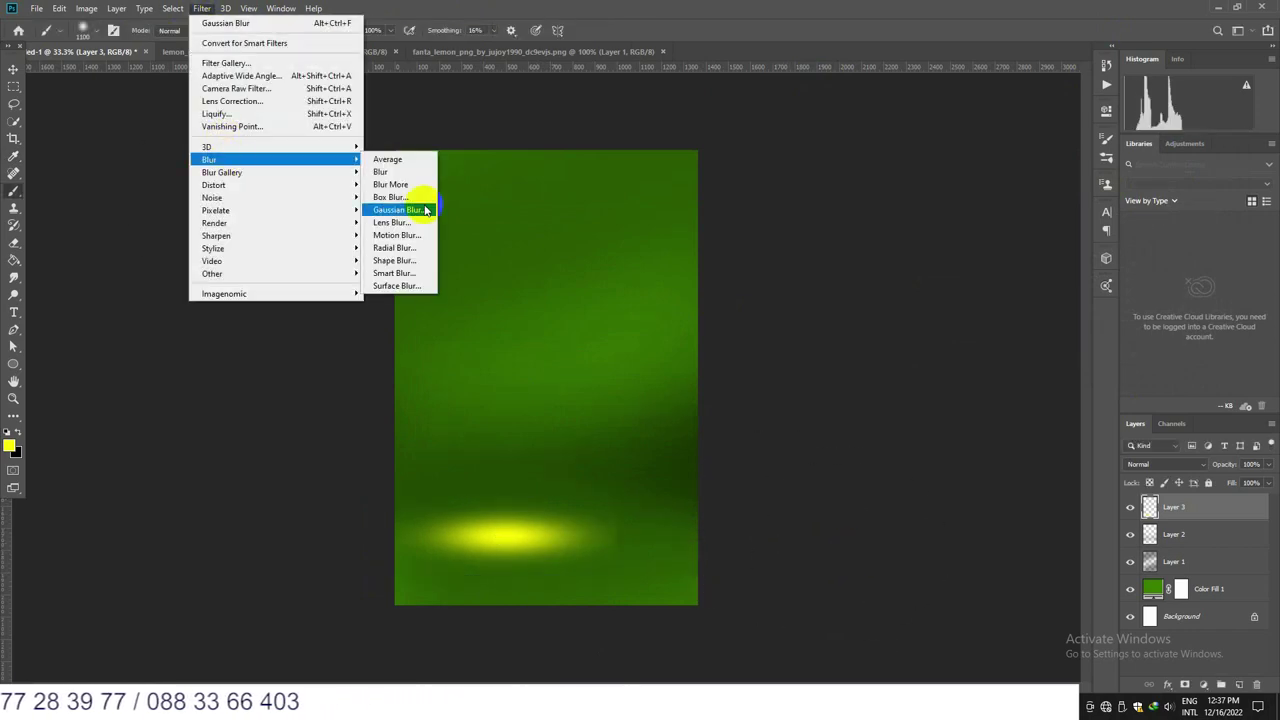
click(394, 209)
drag(1051, 403, 1052, 406)
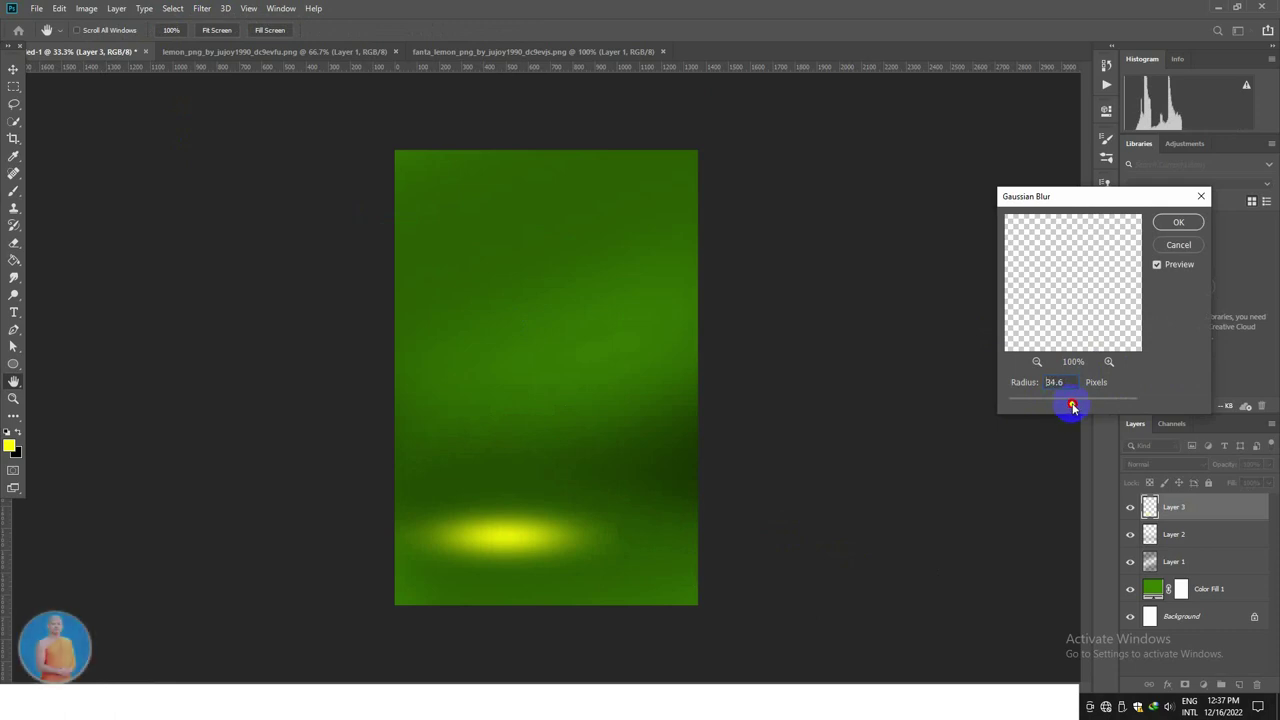
click(1156, 224)
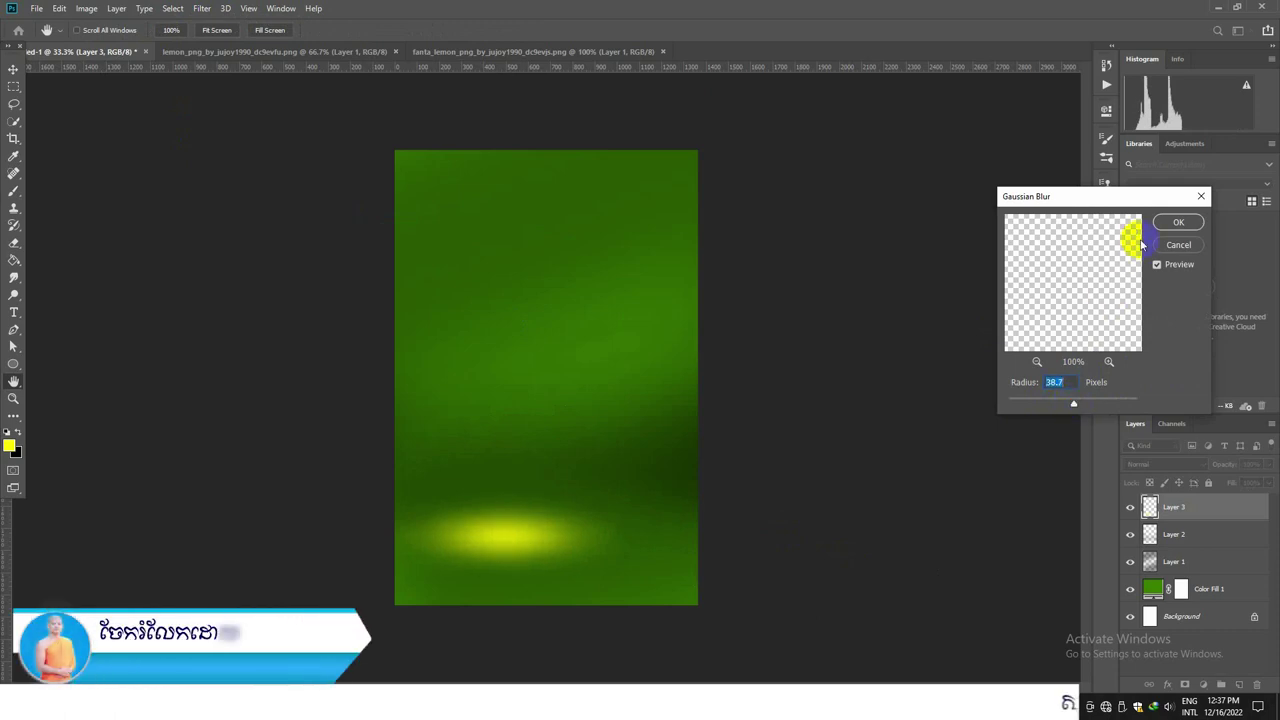
Step: Squash the blurred yellow glow slightly from its upper edge with Free Transform
key(ctrl+t)
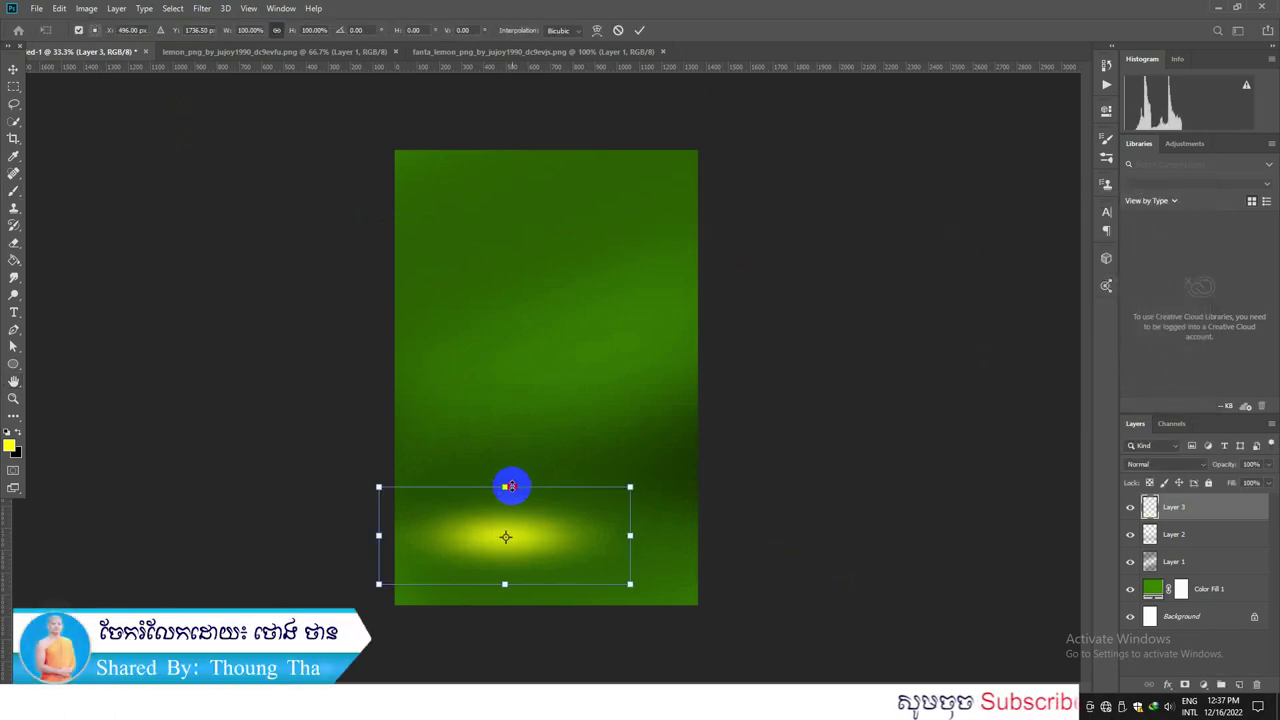
drag(508, 487, 508, 495)
key(Return)
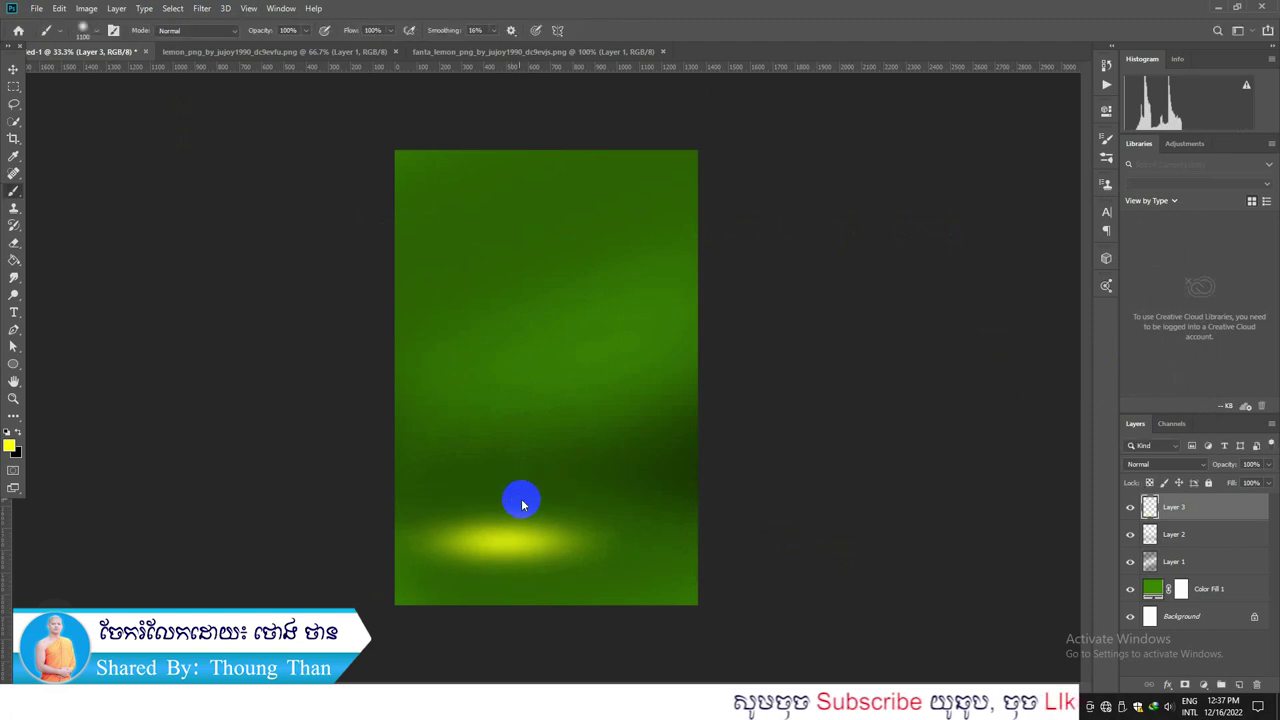
Step: Stamp a large soft yellow dab on a new layer, rotate it about 38° and place it in the canvas's upper-right area
click(1240, 685)
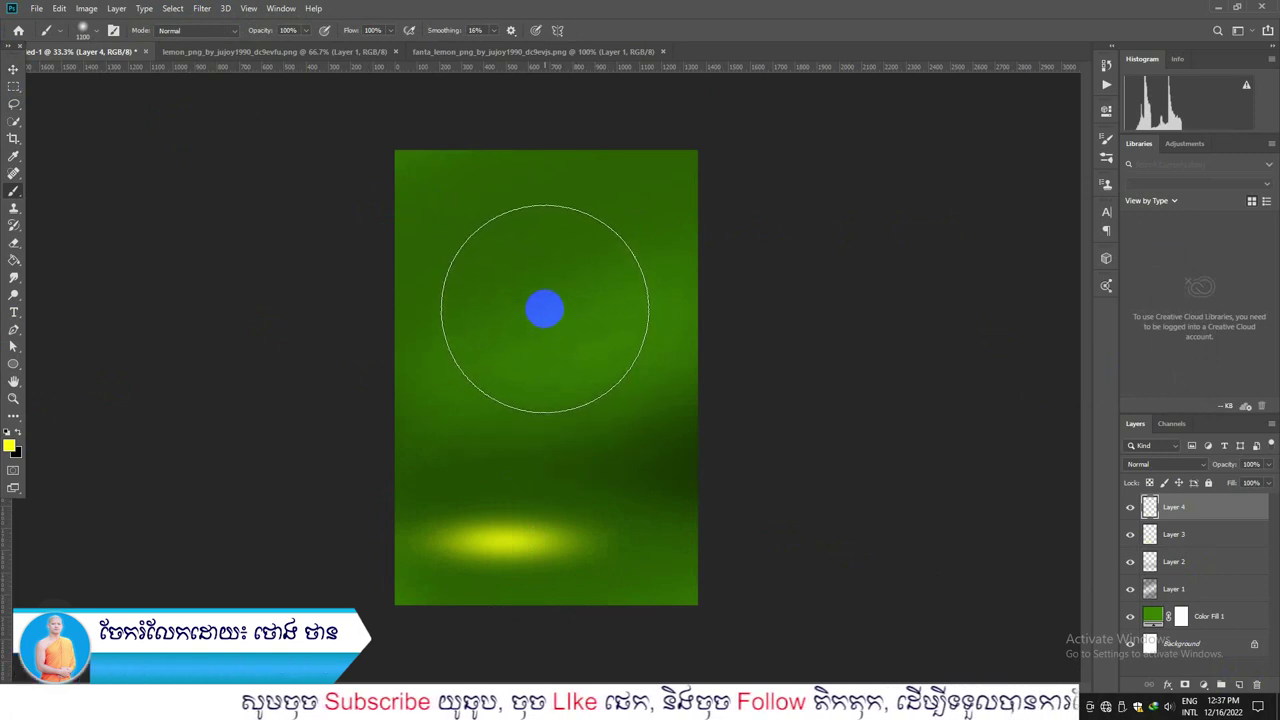
click(545, 309)
key(ctrl+t)
drag(723, 127, 906, 260)
drag(713, 297, 709, 257)
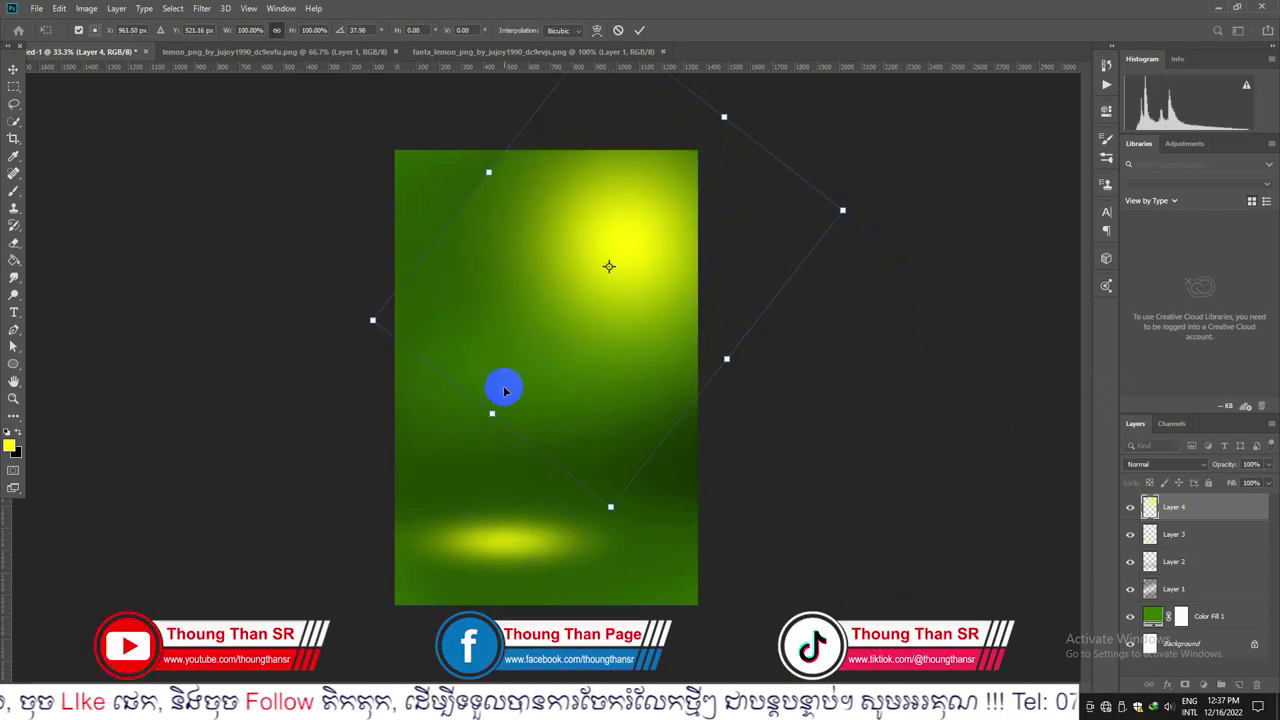
Step: Stretch the rotated yellow glow diagonally toward the lower left, adjust its position and apply the transform
drag(491, 413, 277, 529)
drag(454, 423, 507, 331)
drag(608, 340, 614, 354)
key(Return)
key(b)
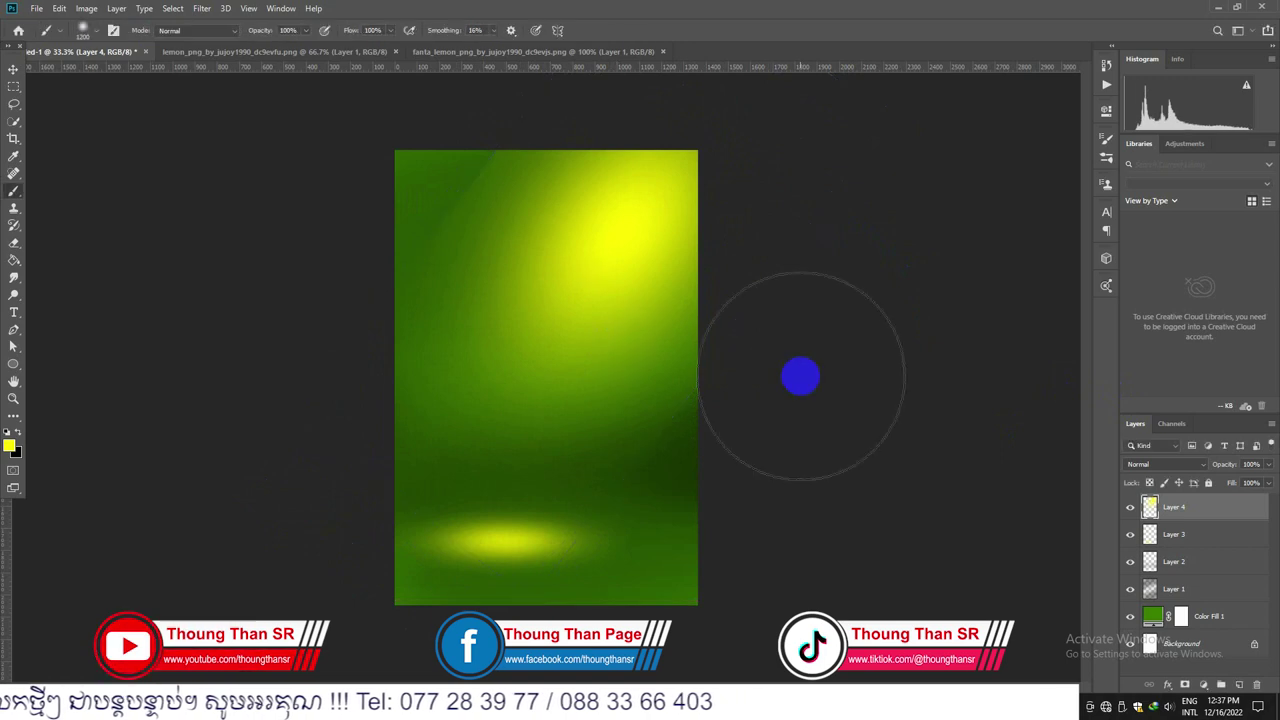
Step: Apply a Gaussian Blur with a radius of 240.1 pixels to the large diagonal yellow glow
click(201, 9)
mouse_move(257, 157)
click(400, 209)
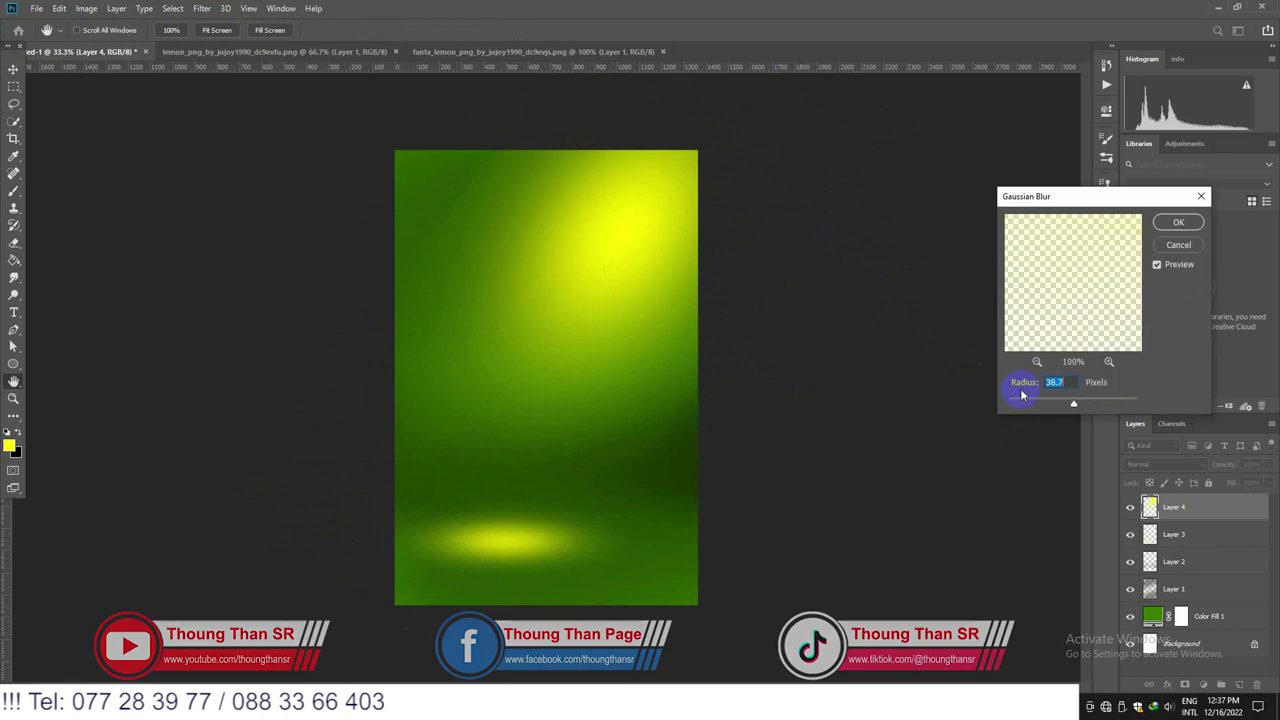
drag(1096, 408, 1095, 410)
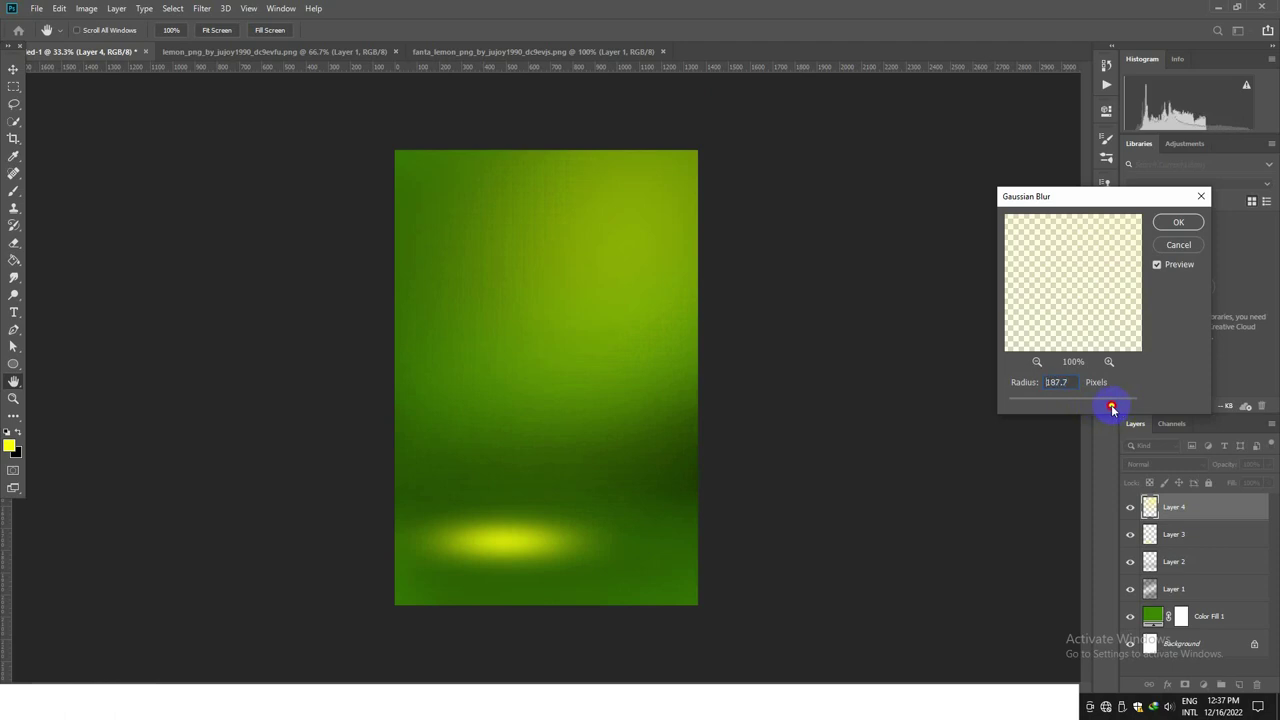
drag(1112, 408, 1111, 408)
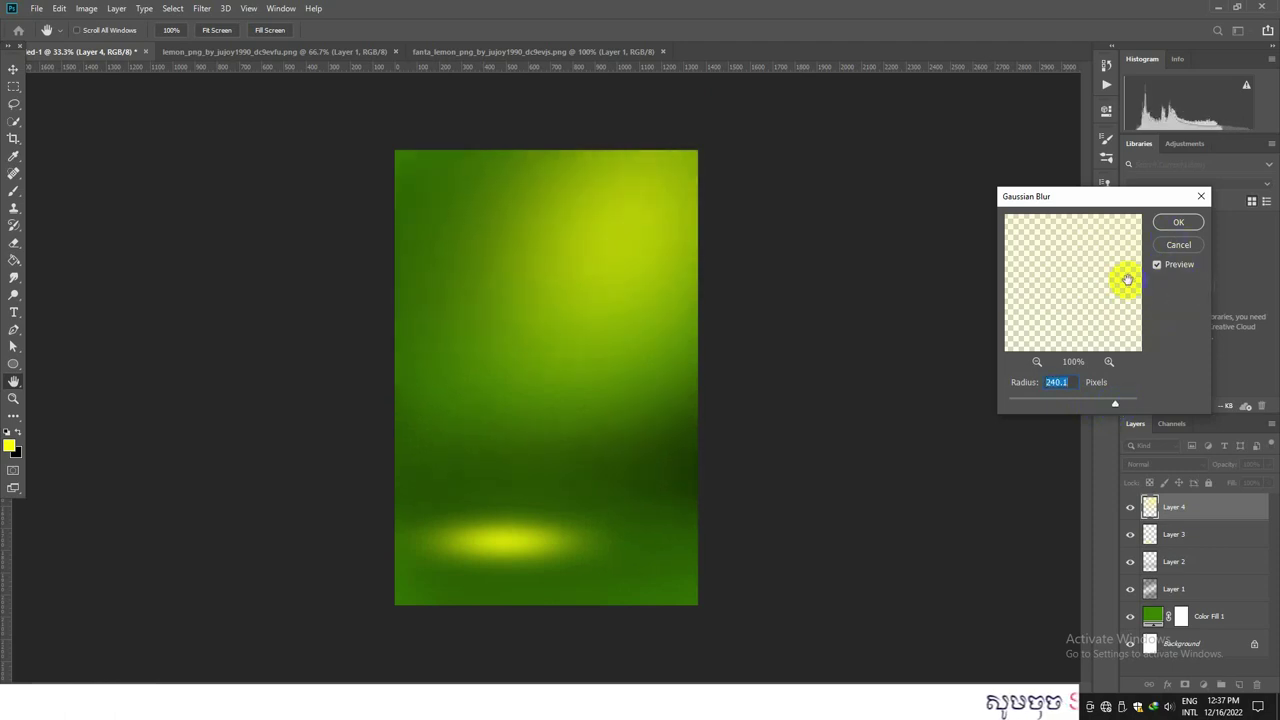
click(1179, 222)
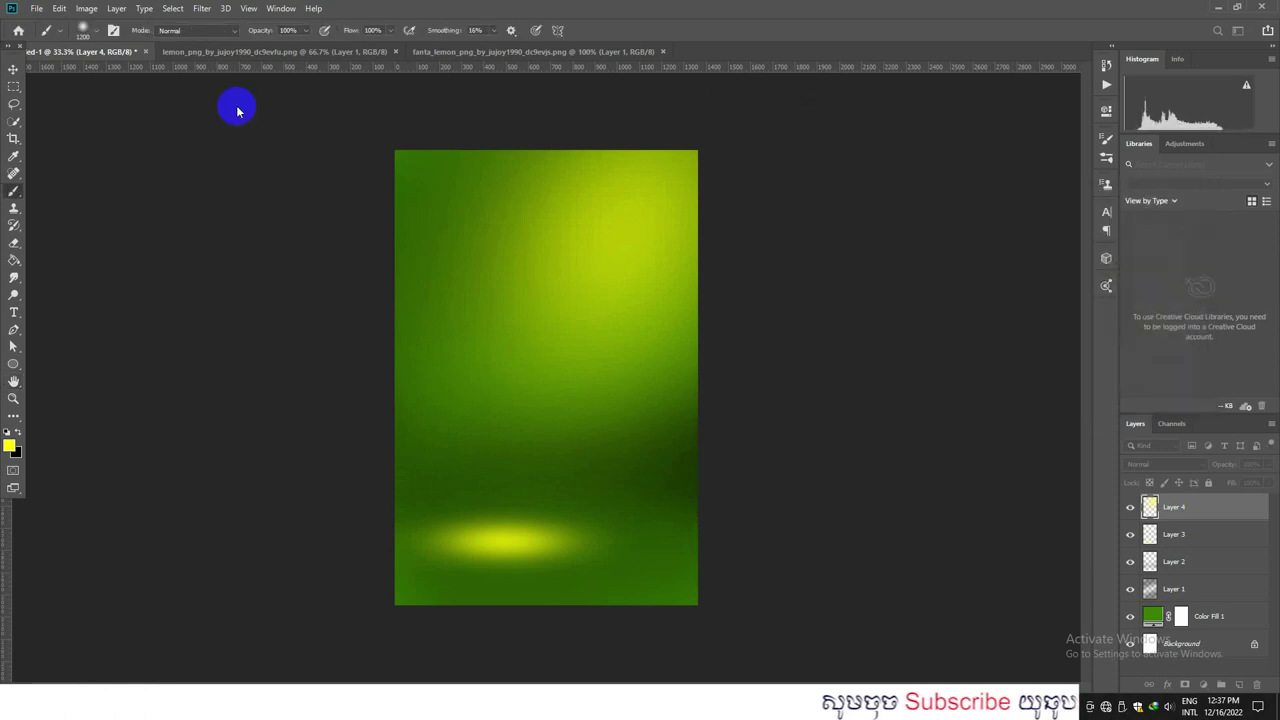
Step: Switch to the lemon image and select the whole lemon with the Quick Selection tool
click(13, 70)
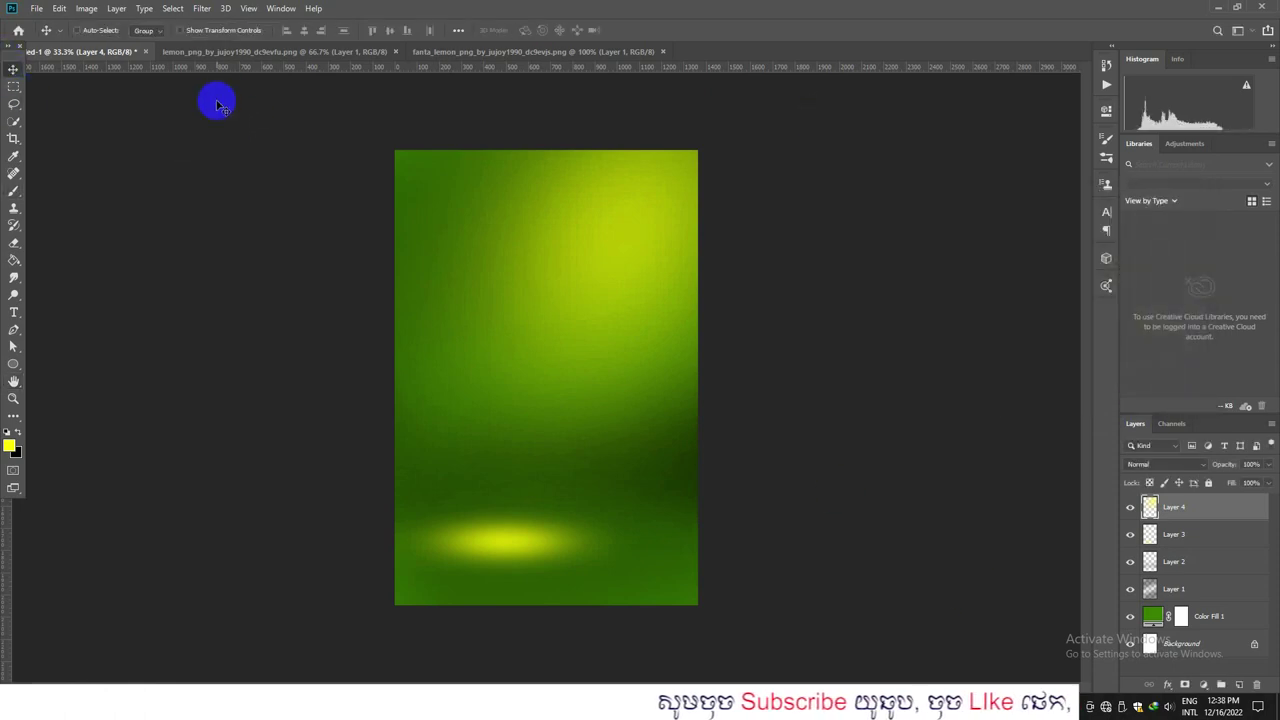
click(250, 51)
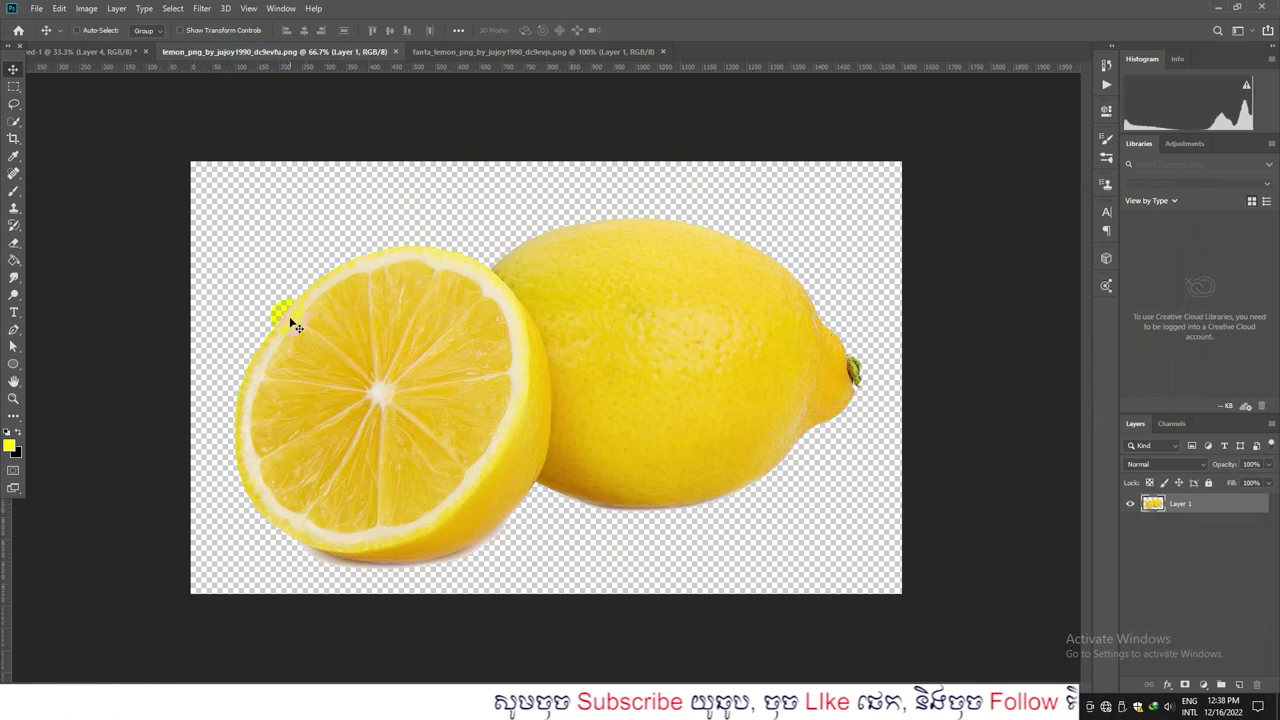
click(13, 124)
click(44, 122)
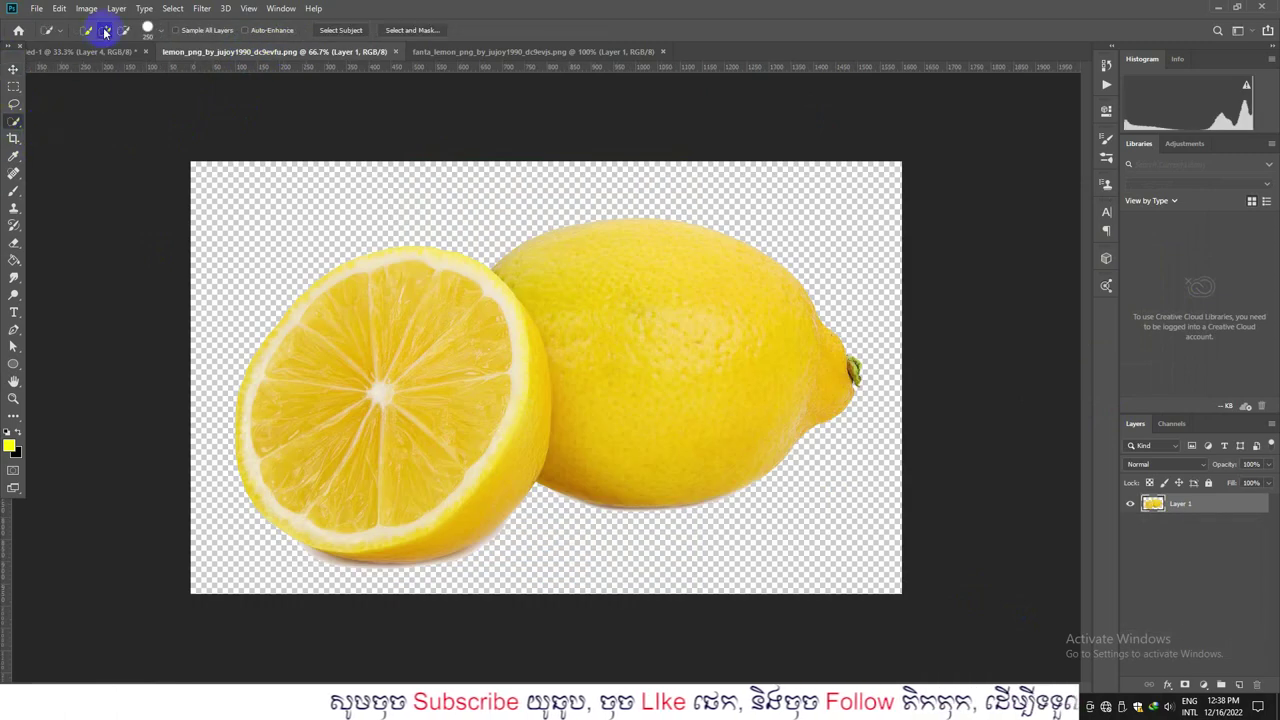
mouse_move(496, 307)
mouse_down()
mouse_move(596, 347)
mouse_move(632, 311)
mouse_move(665, 339)
mouse_move(820, 368)
mouse_move(713, 401)
mouse_move(779, 391)
mouse_move(749, 360)
mouse_up()
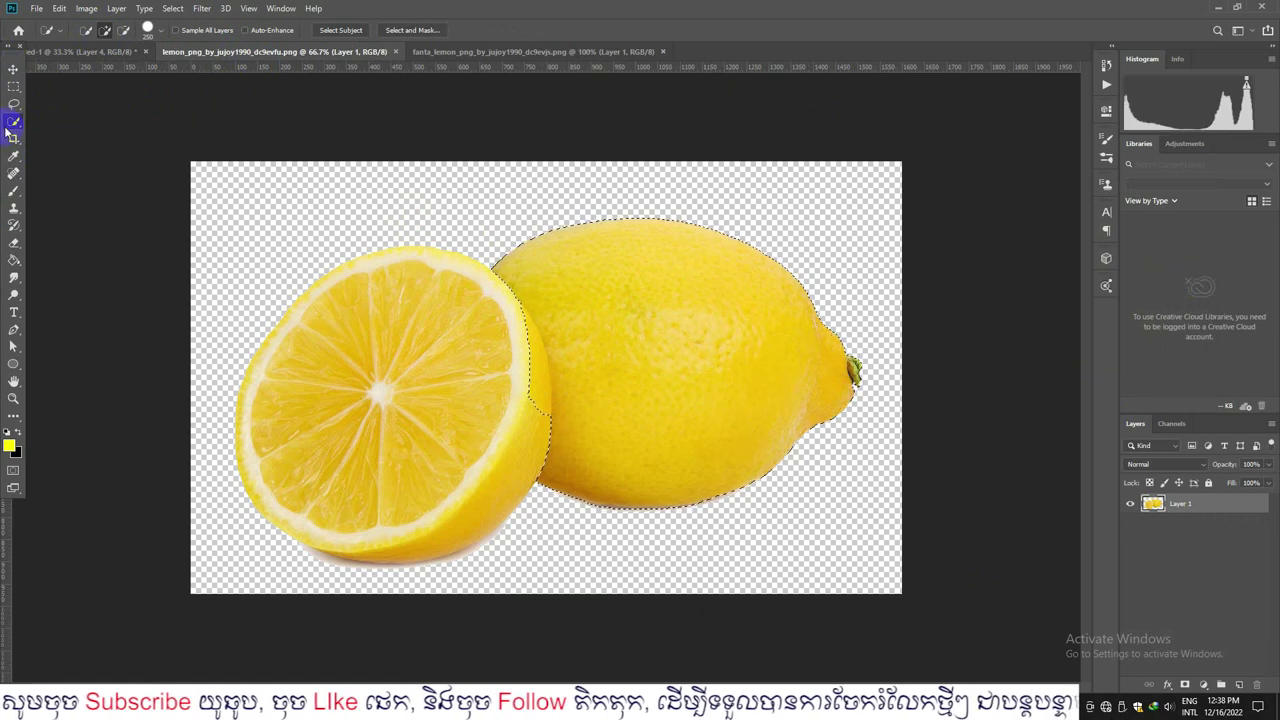
Step: Subtract the part of the cut half lemon from the selection with the Lasso tool
right_click(14, 105)
click(58, 92)
click(505, 237)
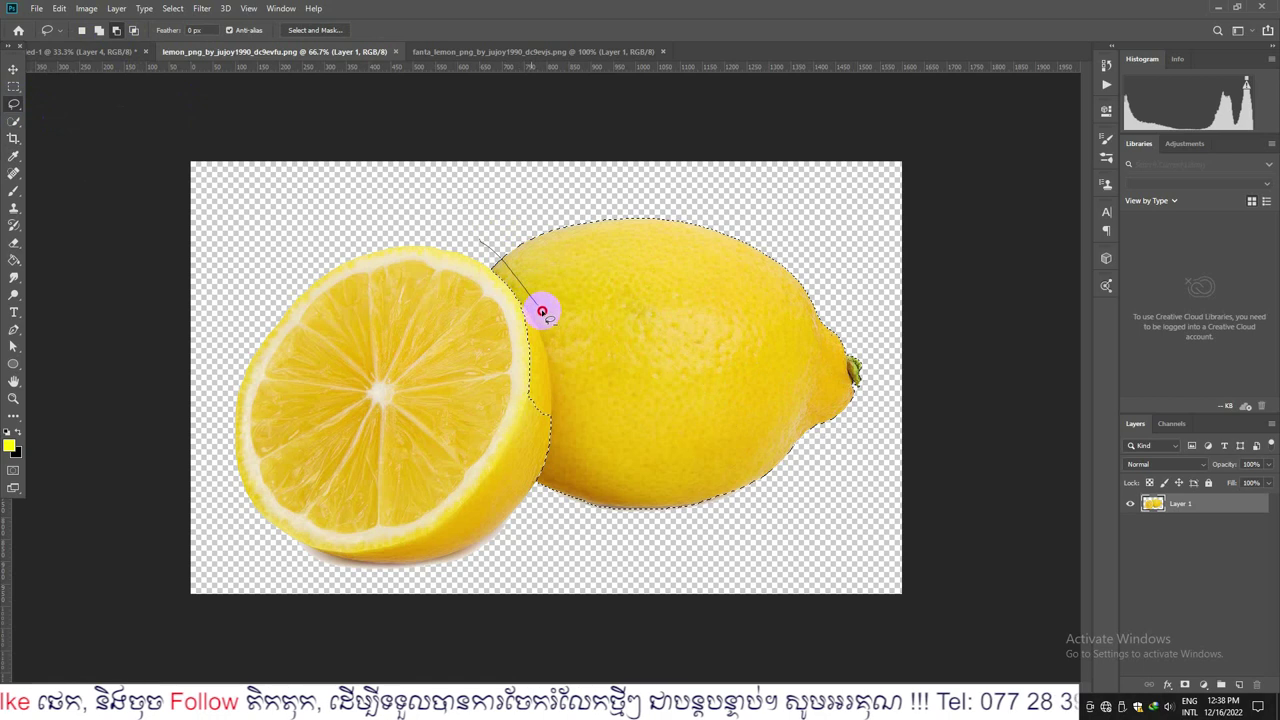
drag(498, 514, 500, 515)
Step: Place the selected lemon in the poster, rotate it about 82 degrees, scale it to 71.73% and position it above the lower yellow glow
key(v)
drag(620, 309, 431, 569)
key(ctrl+t)
drag(529, 426, 521, 513)
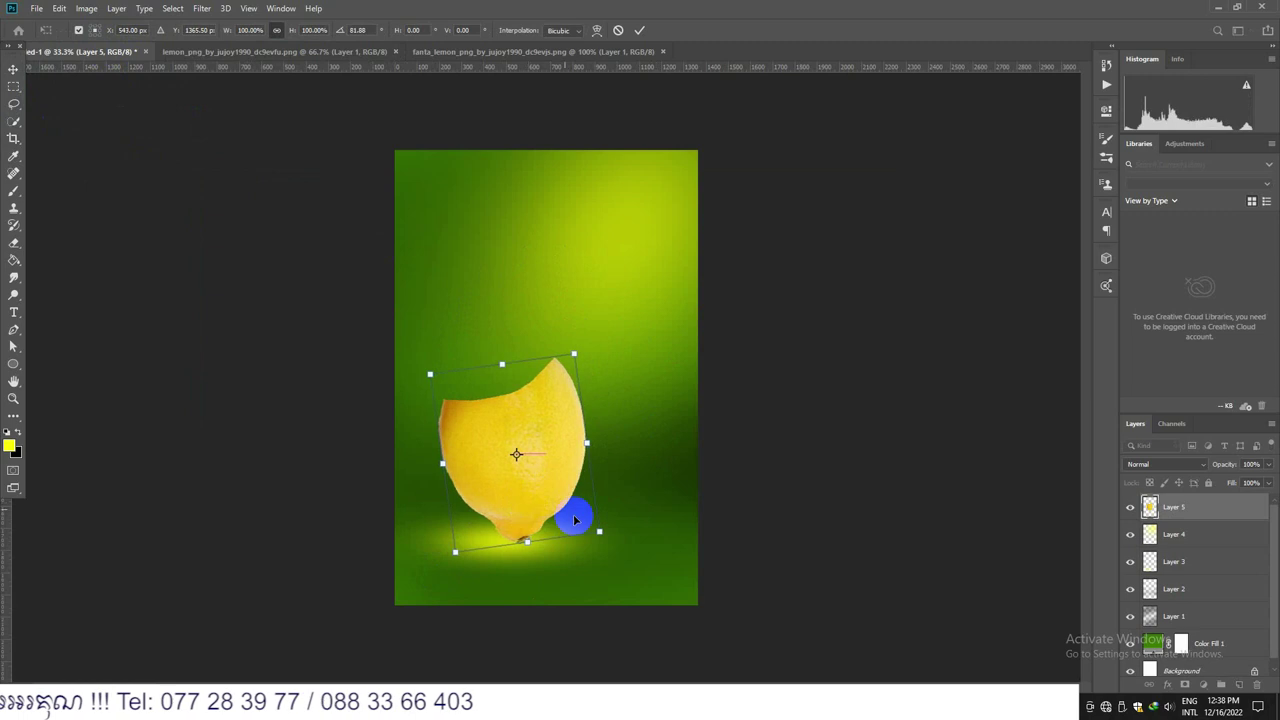
mouse_move(601, 536)
mouse_down()
mouse_move(543, 486)
mouse_move(542, 504)
mouse_move(577, 539)
mouse_up()
double_click(549, 517)
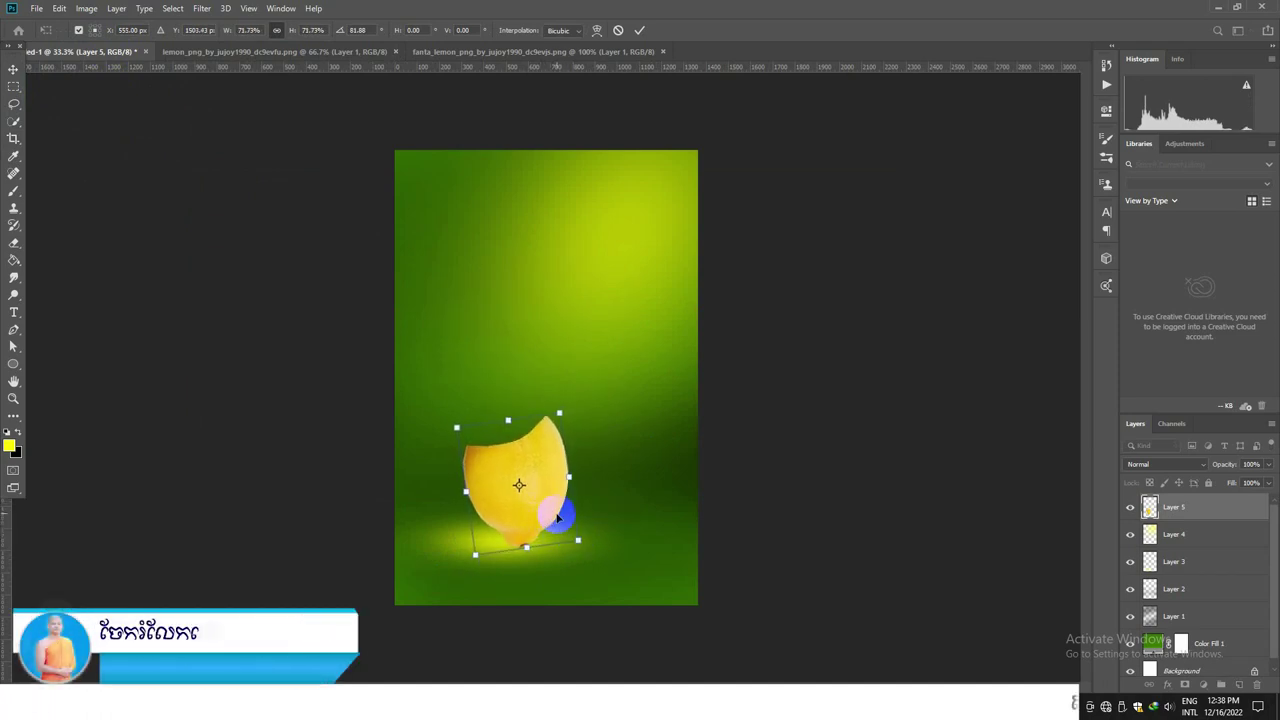
drag(544, 498, 548, 491)
Step: Cut away the upper part of the lemon with a Lasso selection, leaving only the lower half, and deselect
click(14, 103)
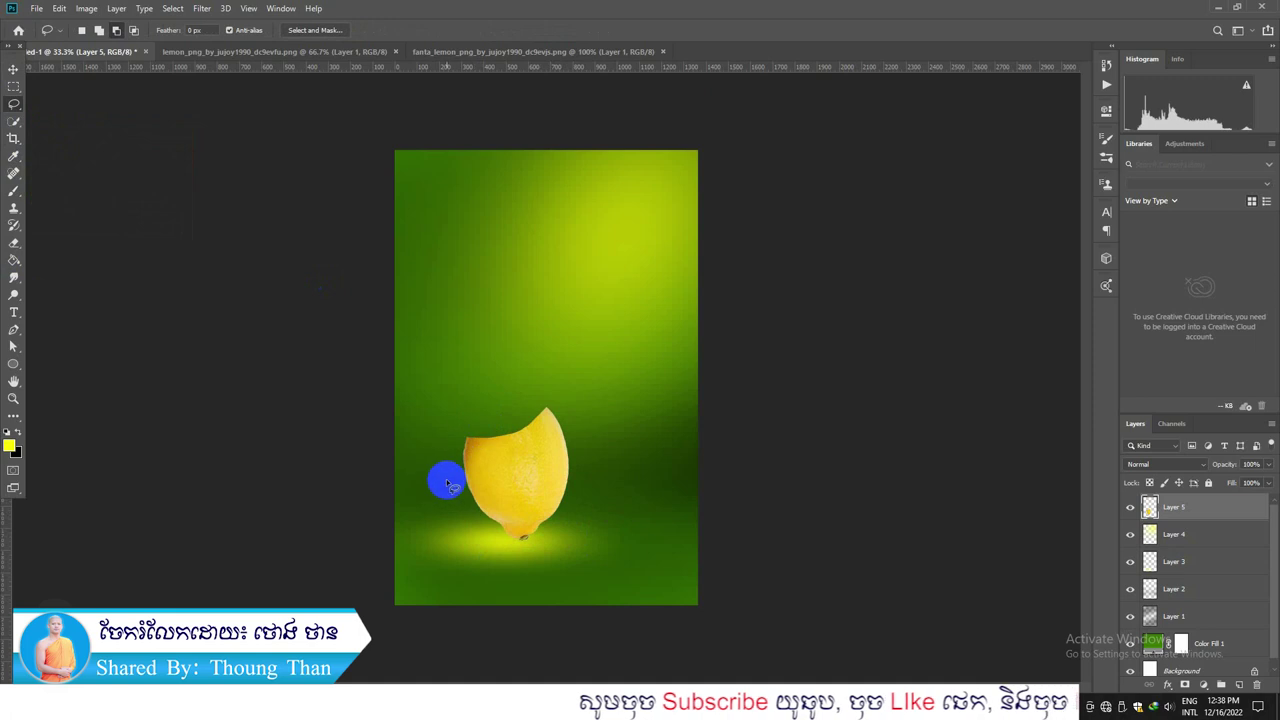
drag(451, 484, 478, 486)
mouse_move(564, 481)
mouse_down()
mouse_move(586, 349)
mouse_move(425, 455)
mouse_up()
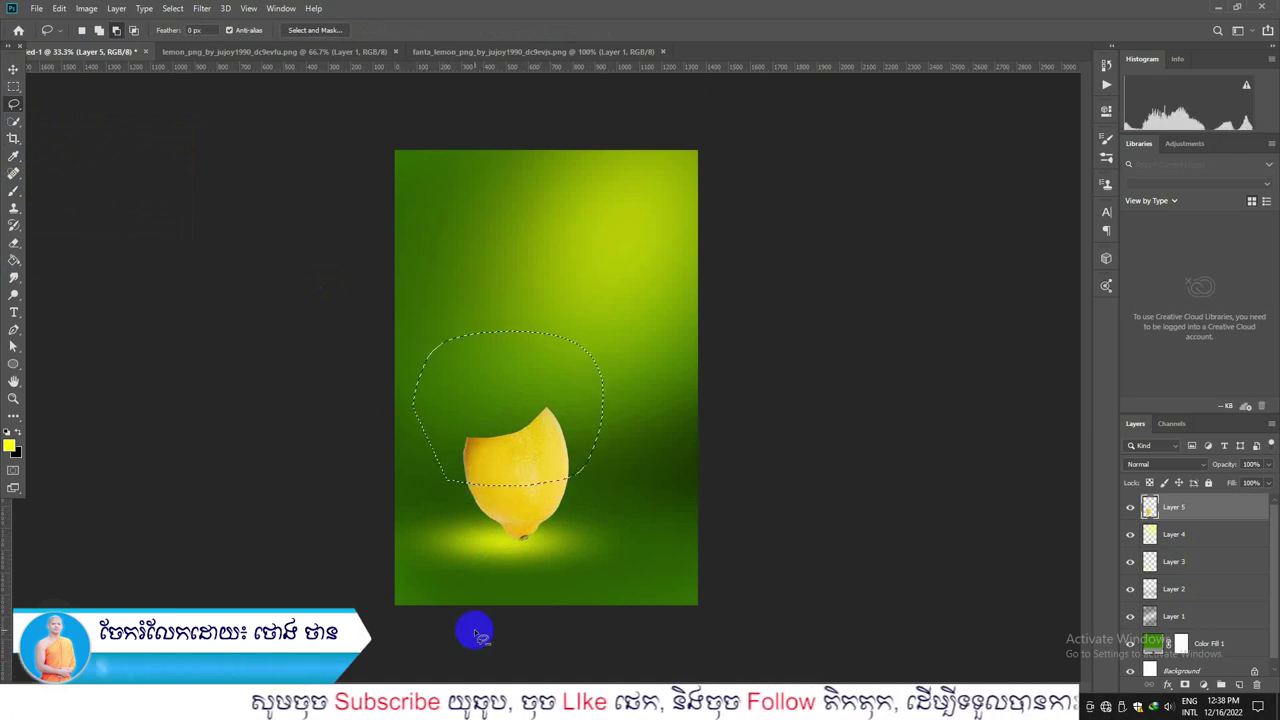
key(Delete)
key(ctrl+d)
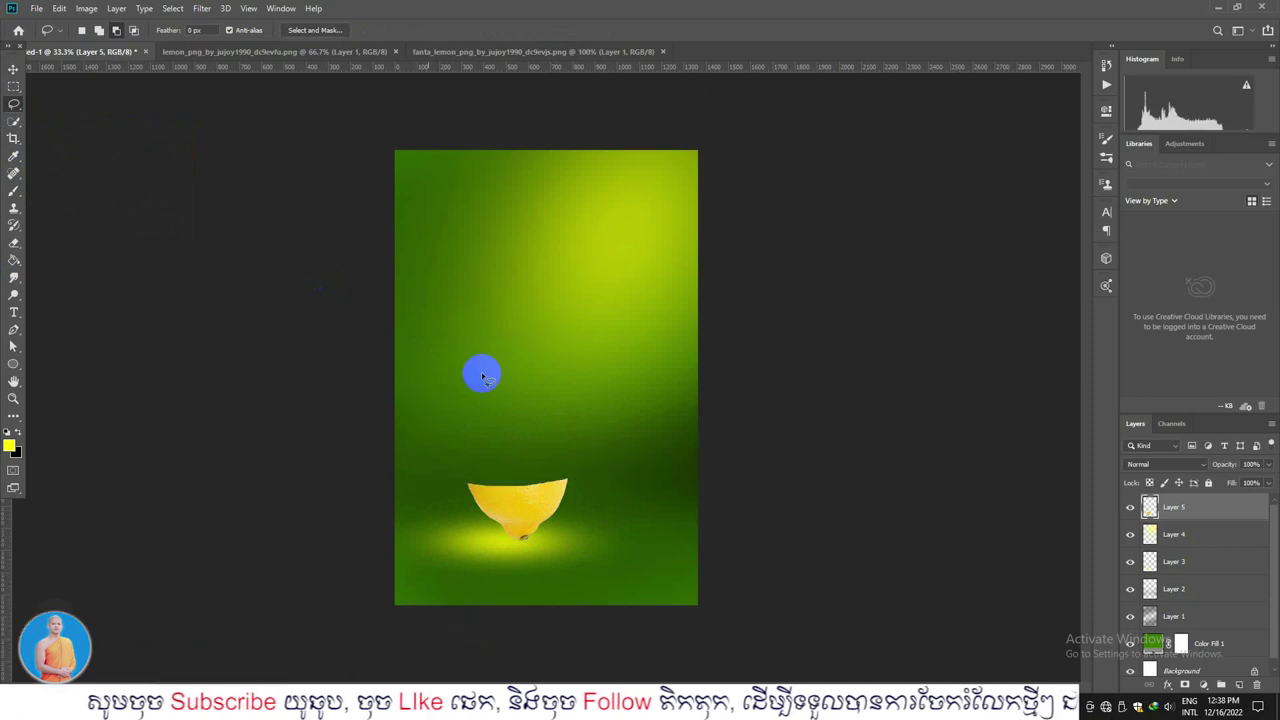
Step: Convert the half-lemon layer to a Smart Object, tilt it to -7.82 degrees and enlarge it to 108.38%
right_click(1174, 513)
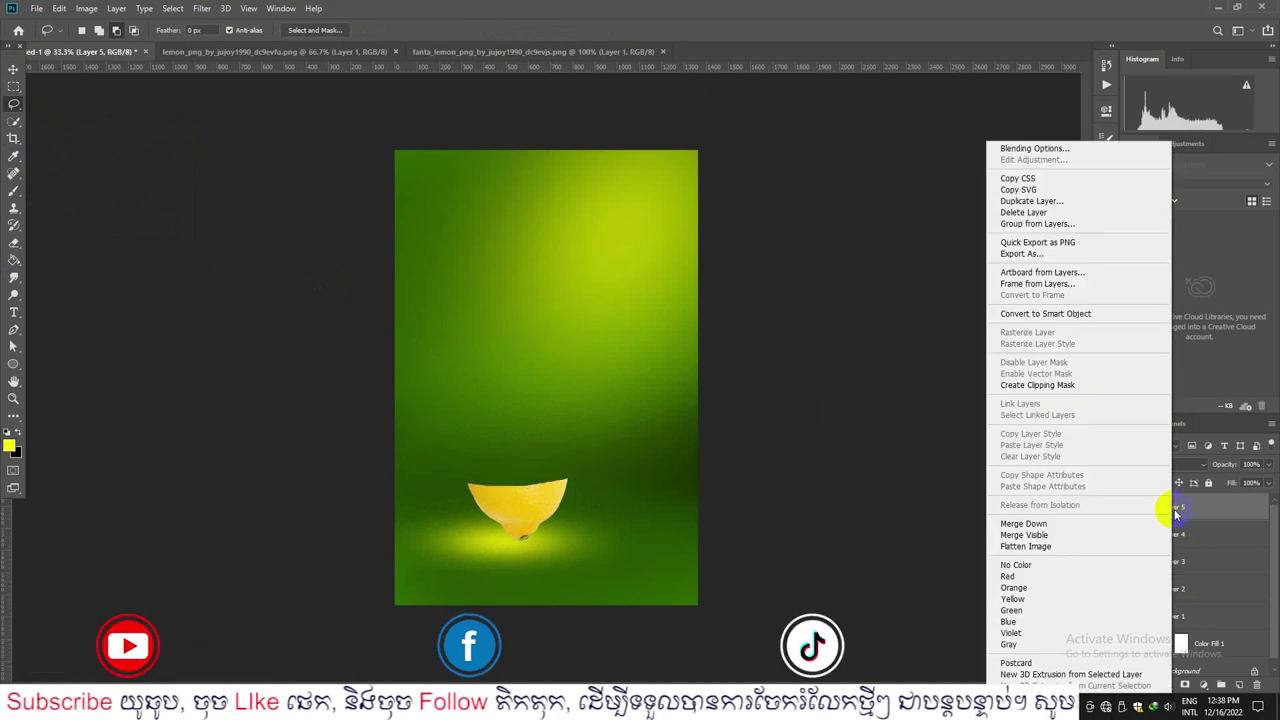
click(1050, 313)
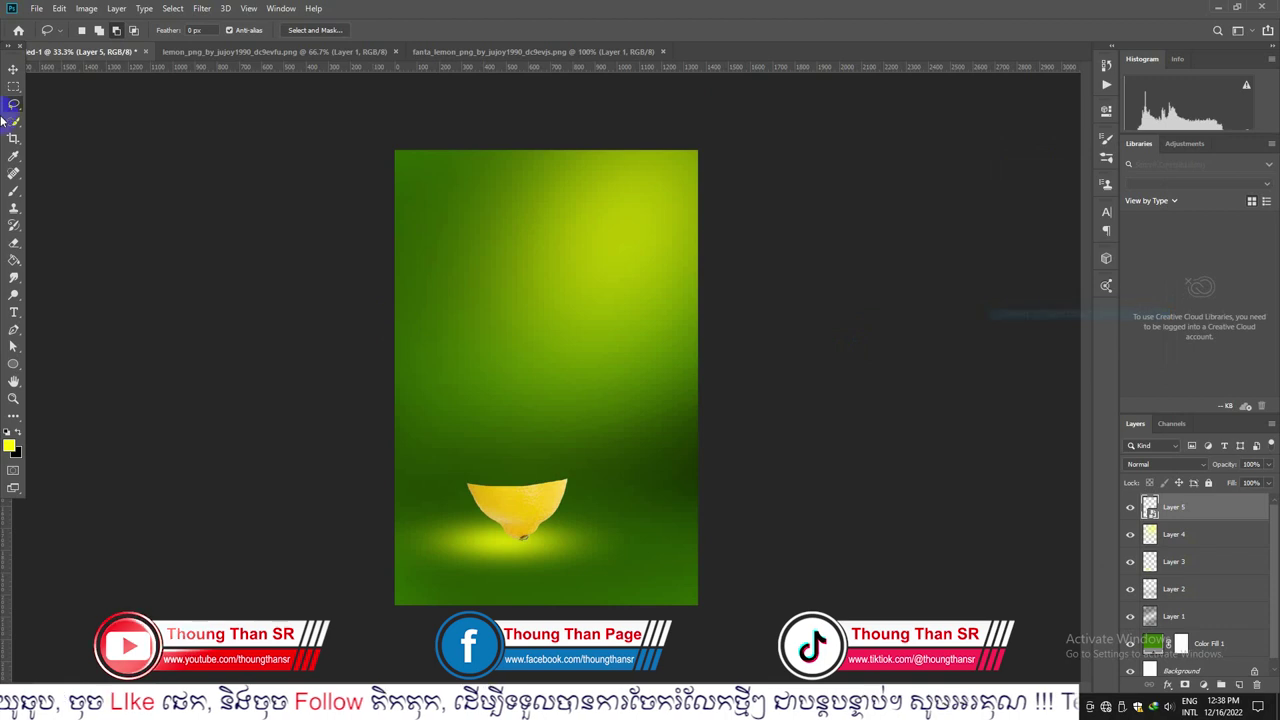
click(13, 68)
click(528, 514)
key(ctrl+t)
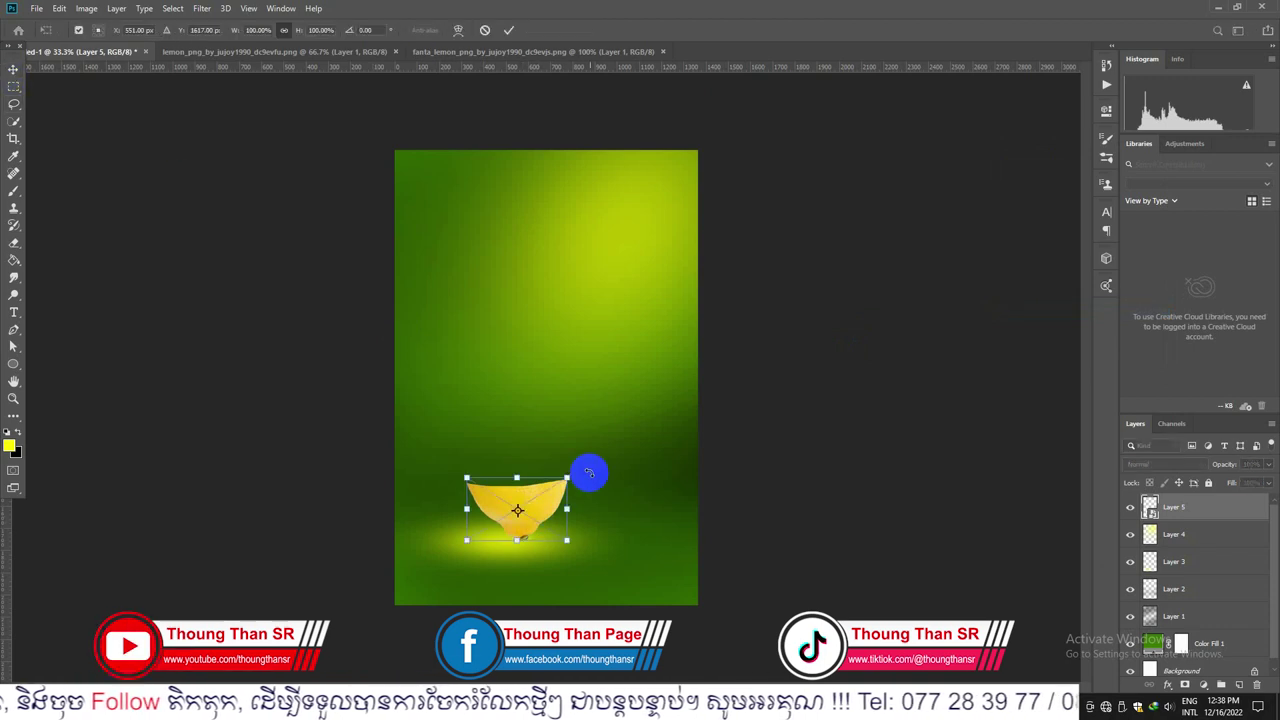
drag(571, 469, 574, 469)
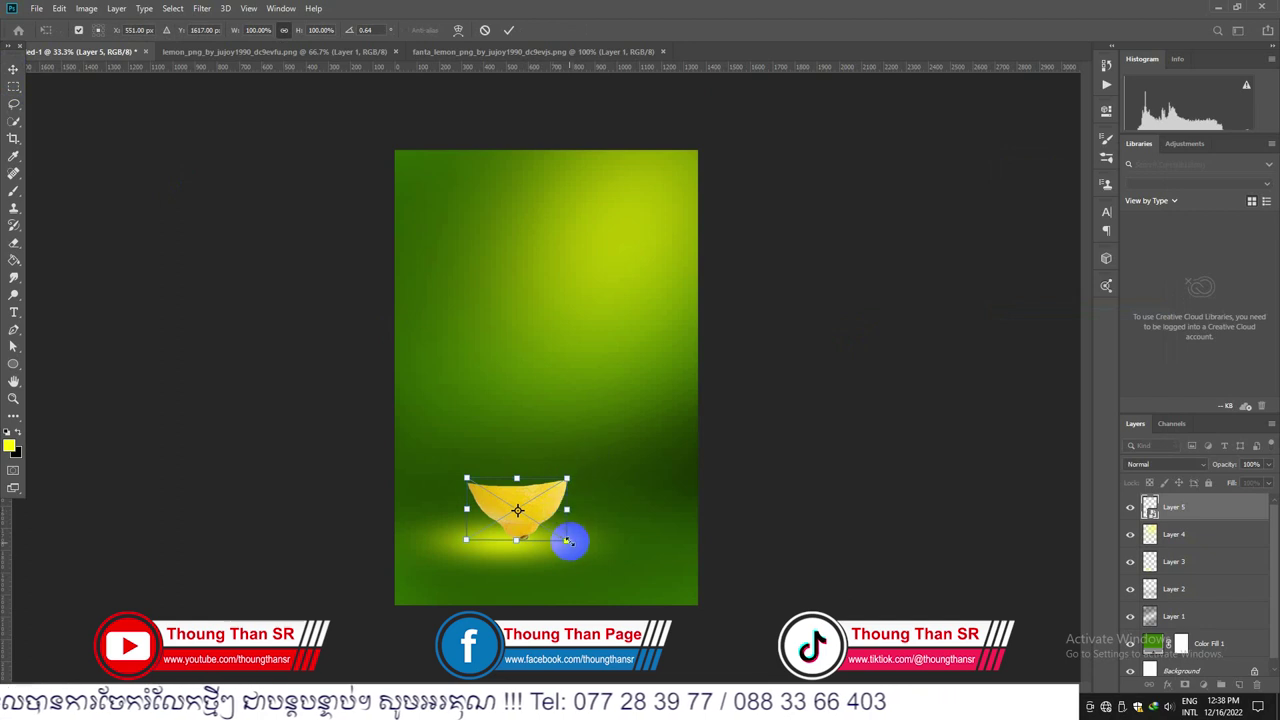
mouse_move(567, 543)
mouse_down()
mouse_move(564, 520)
mouse_move(588, 553)
mouse_up()
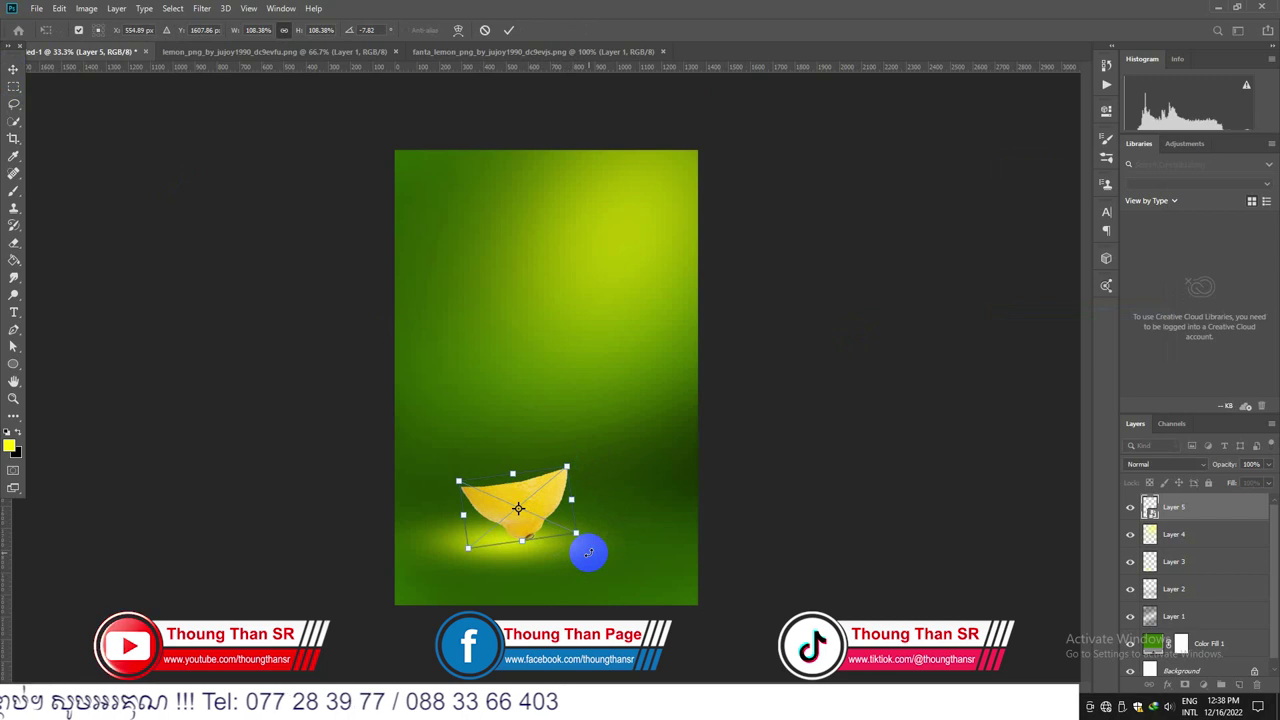
key(Return)
Step: Move the half lemon slightly to the right over the glow and fine-tune its transform
drag(500, 523, 523, 515)
key(ctrl+t)
drag(597, 548, 595, 549)
key(Return)
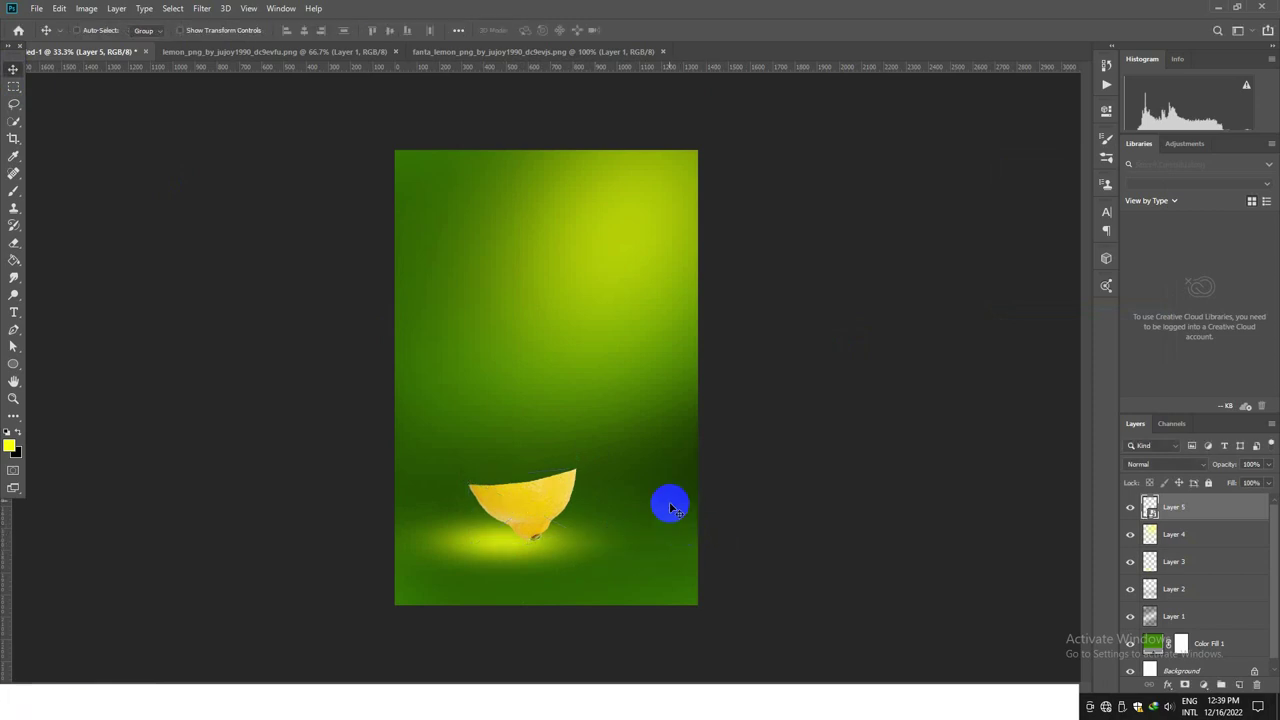
Step: Return to the lemon image, clear the old selection and select only the cut half lemon with the Quick Selection tool
click(460, 52)
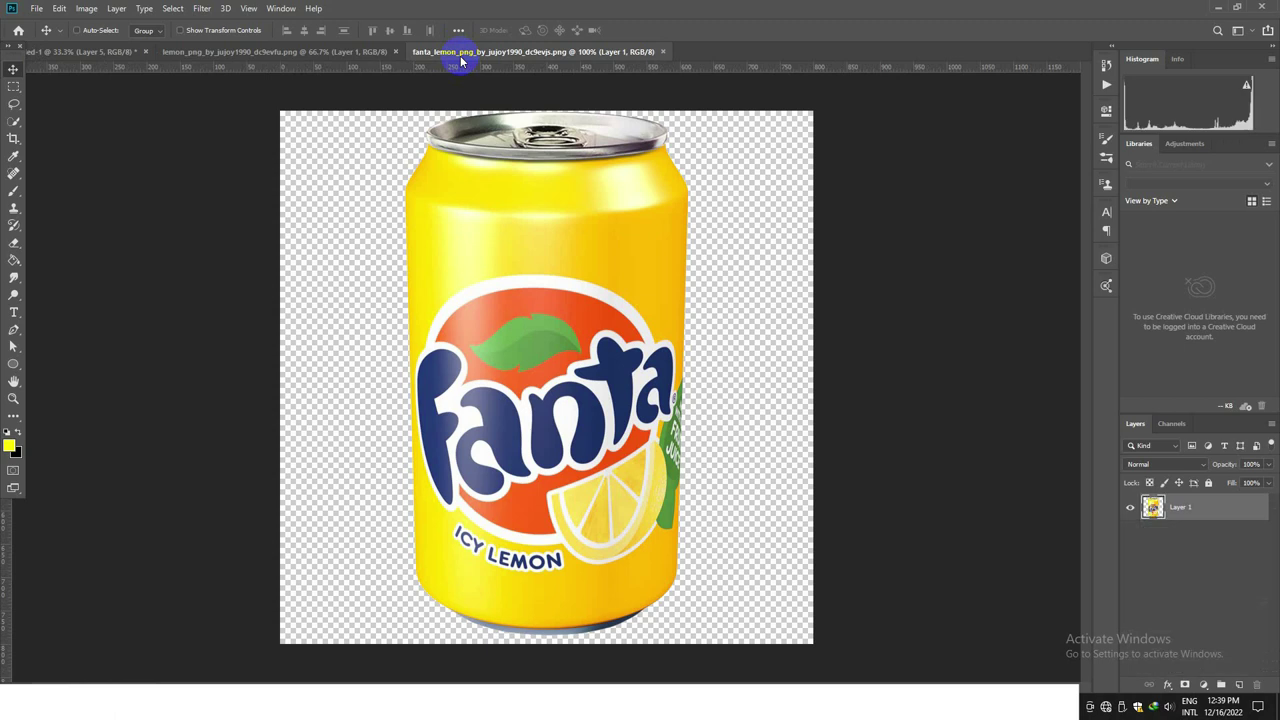
click(300, 51)
drag(657, 351, 640, 366)
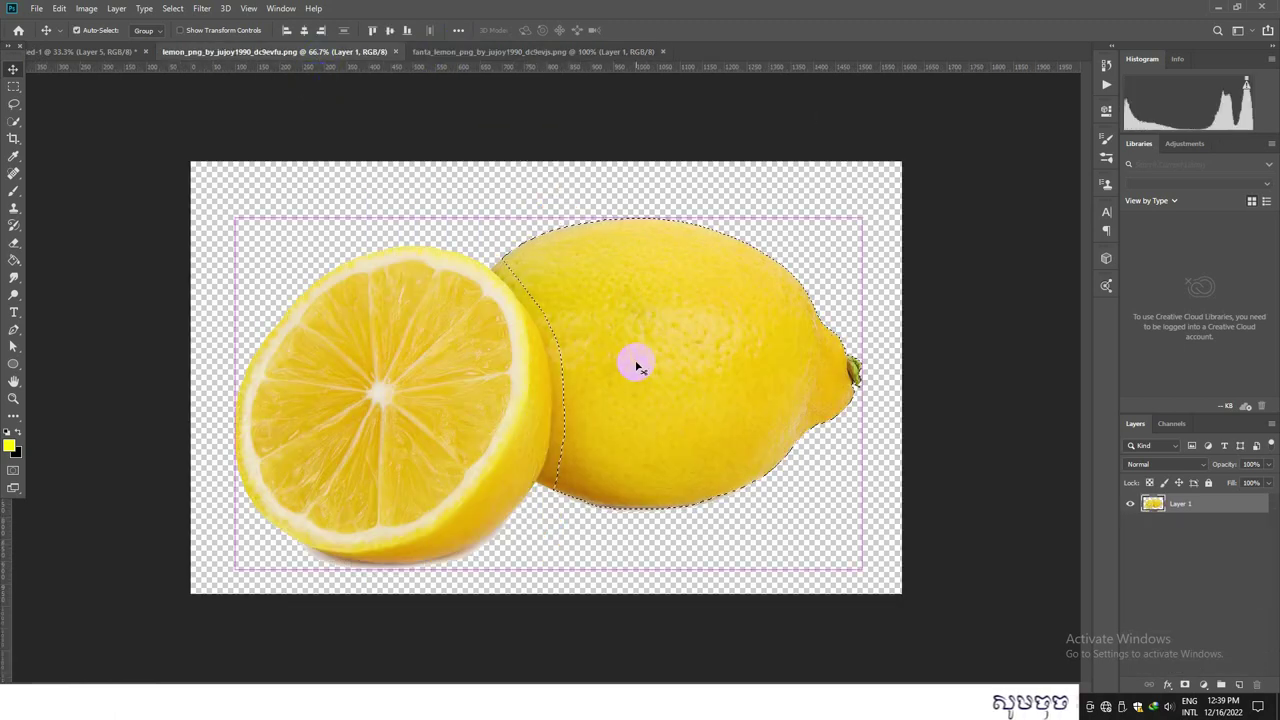
key(ctrl+d)
right_click(15, 105)
right_click(14, 123)
click(46, 122)
mouse_move(393, 299)
mouse_down()
mouse_move(386, 380)
mouse_move(480, 354)
mouse_move(446, 349)
mouse_move(467, 347)
mouse_move(417, 457)
mouse_move(466, 334)
mouse_move(449, 423)
mouse_move(503, 374)
mouse_move(400, 457)
mouse_move(401, 379)
mouse_move(449, 346)
mouse_move(514, 332)
mouse_up()
mouse_move(577, 298)
mouse_down()
mouse_move(622, 334)
mouse_move(593, 306)
mouse_move(616, 316)
mouse_move(588, 307)
mouse_move(645, 308)
mouse_move(610, 345)
mouse_up()
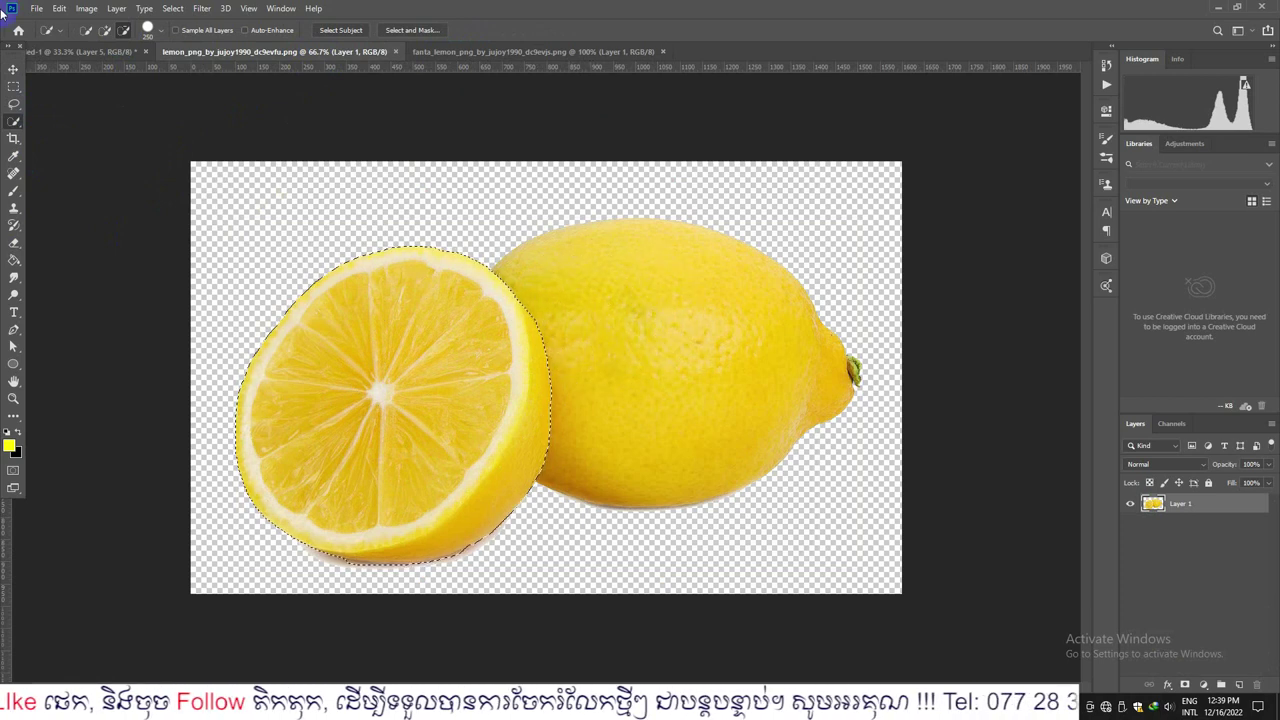
Step: Subtract the outer peel along the cut lemon's right and lower edge from the selection with the Lasso tool
right_click(14, 104)
click(48, 99)
drag(543, 374, 524, 283)
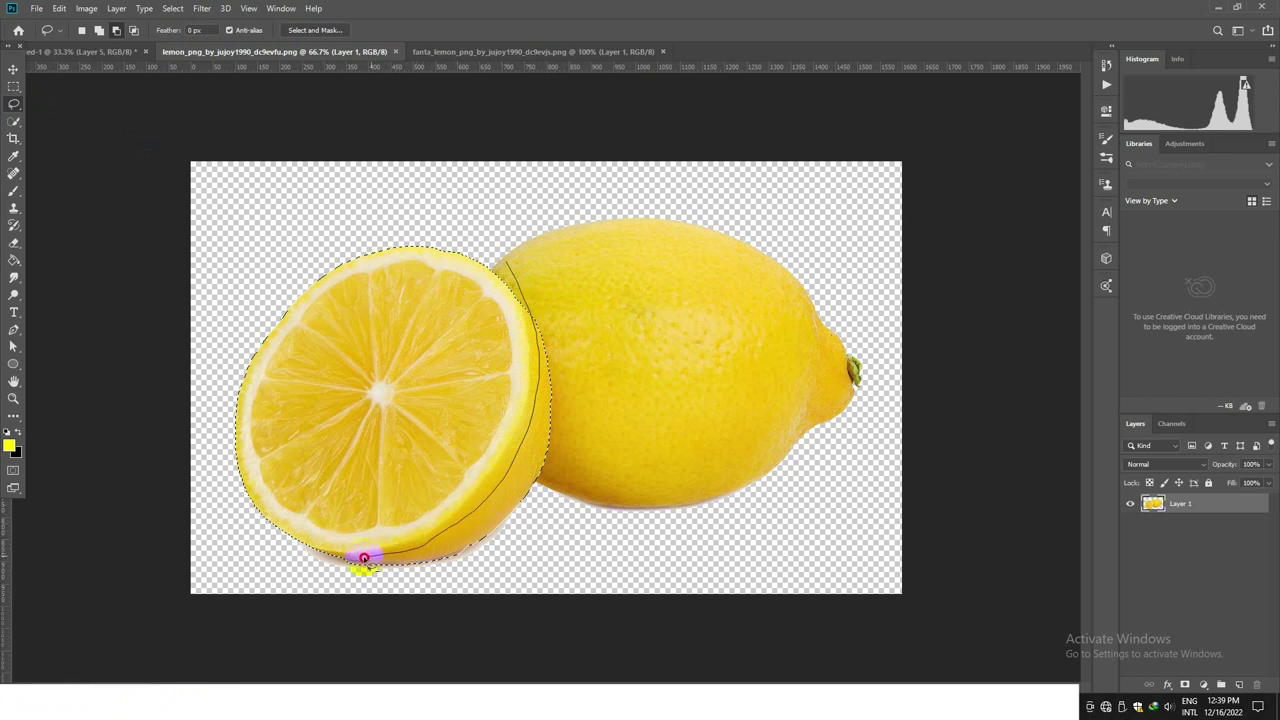
mouse_move(311, 562)
mouse_down()
mouse_move(247, 548)
mouse_move(519, 563)
mouse_move(570, 113)
mouse_up()
Step: Place the selected lemon cut face in the poster over the half lemon and rotate it 52.40 degrees
click(14, 68)
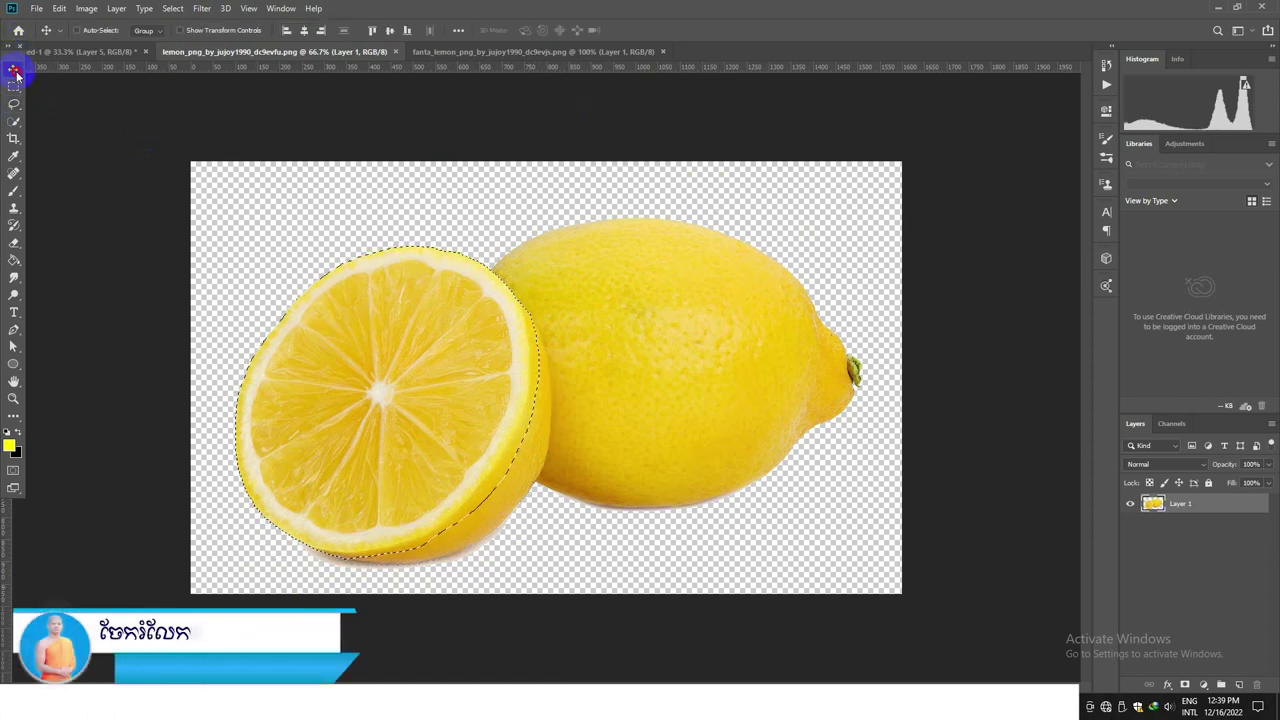
drag(410, 340, 637, 418)
key(ctrl+t)
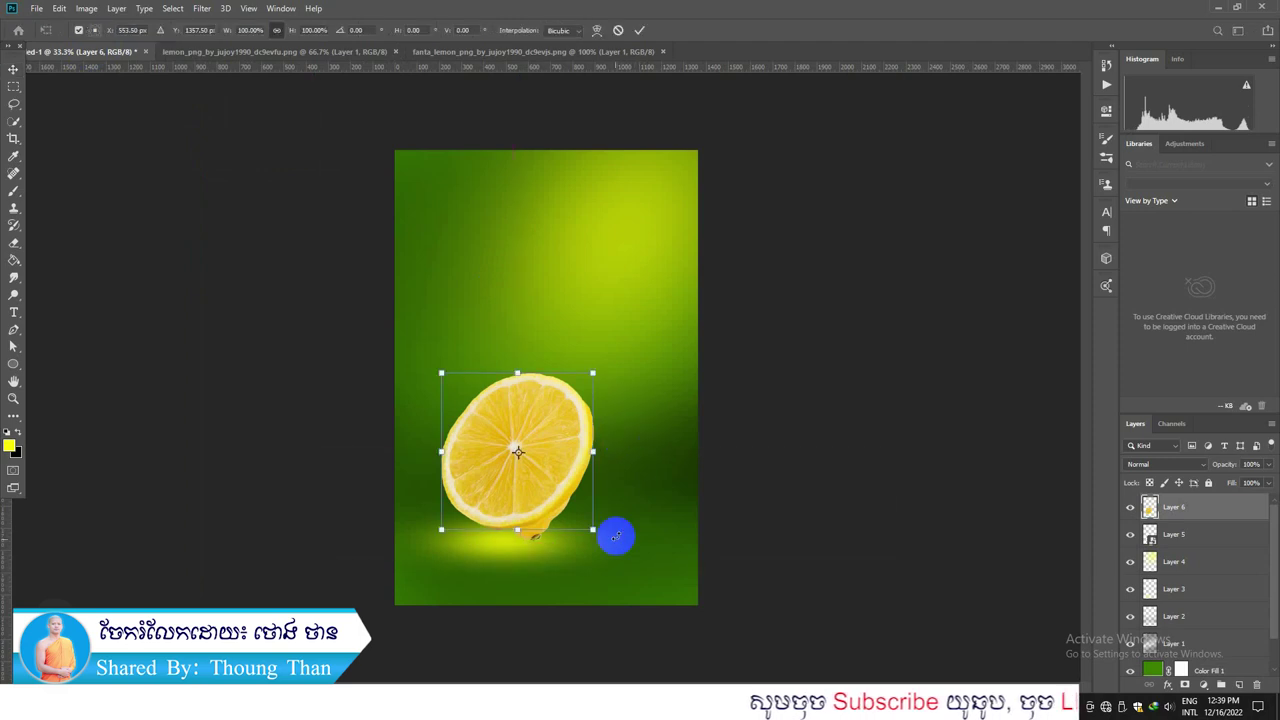
right_click(551, 426)
key(Escape)
drag(606, 534, 497, 569)
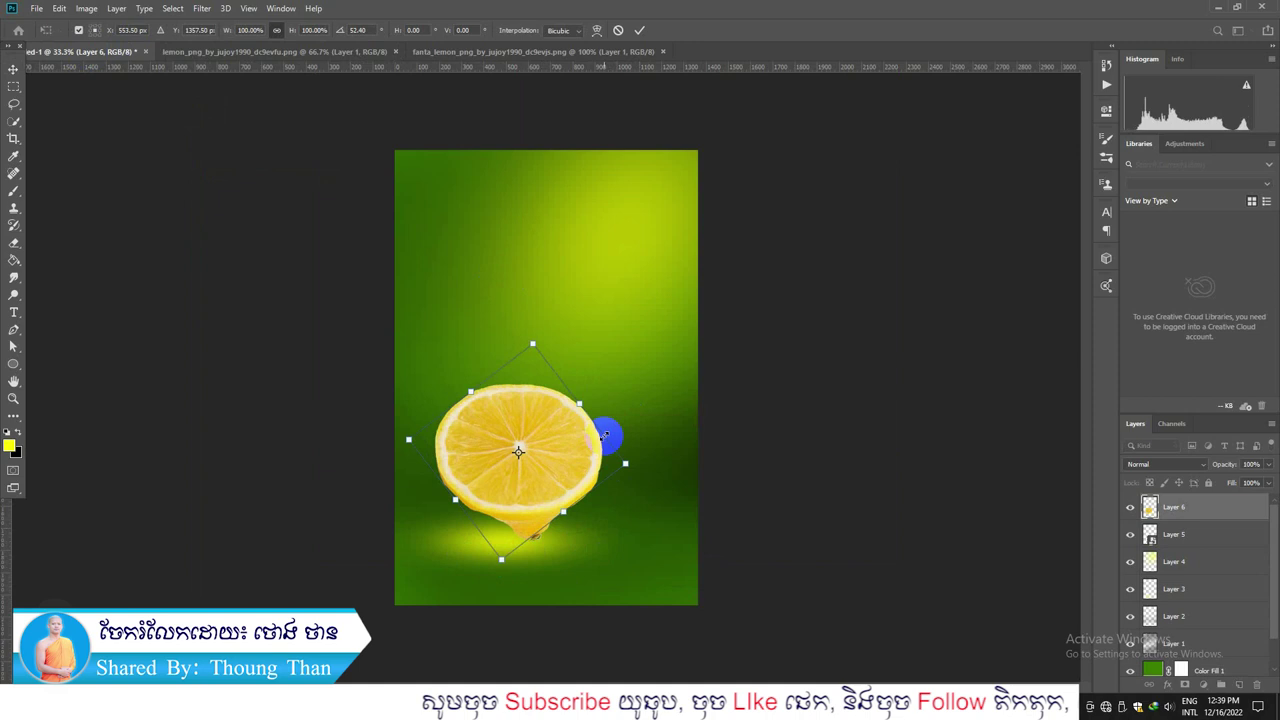
Step: Distort the lemon slice into a flat, tilted ellipse that fits the half lemon's cut edge, and apply the transform
right_click(556, 436)
click(562, 449)
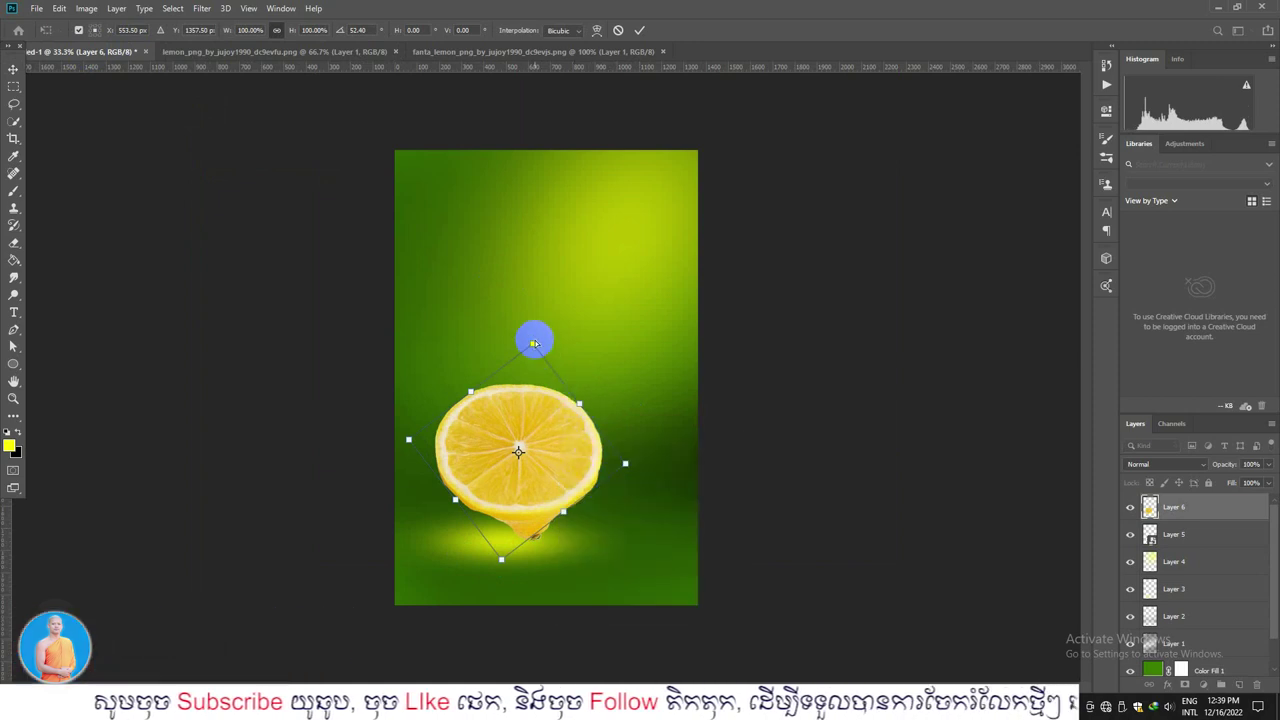
drag(535, 351, 580, 406)
drag(421, 436, 452, 433)
drag(503, 560, 474, 491)
drag(586, 447, 581, 477)
drag(569, 413, 572, 438)
drag(438, 438, 465, 470)
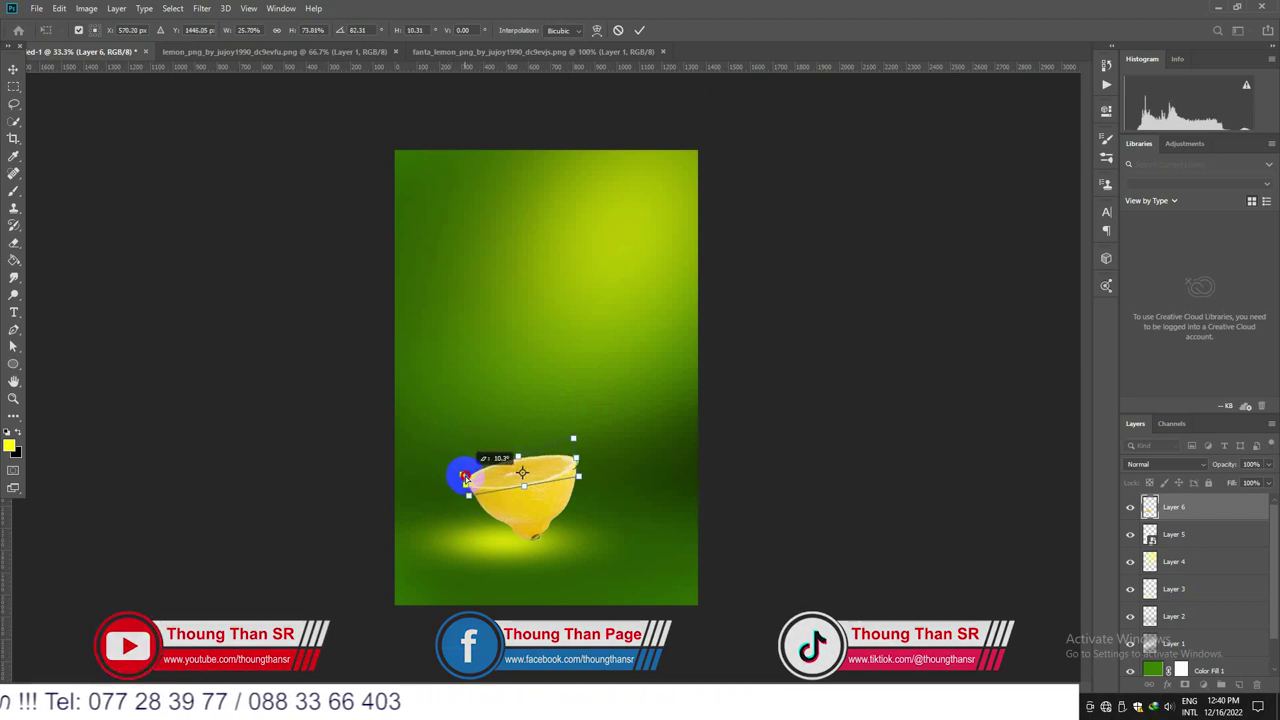
drag(576, 441, 576, 456)
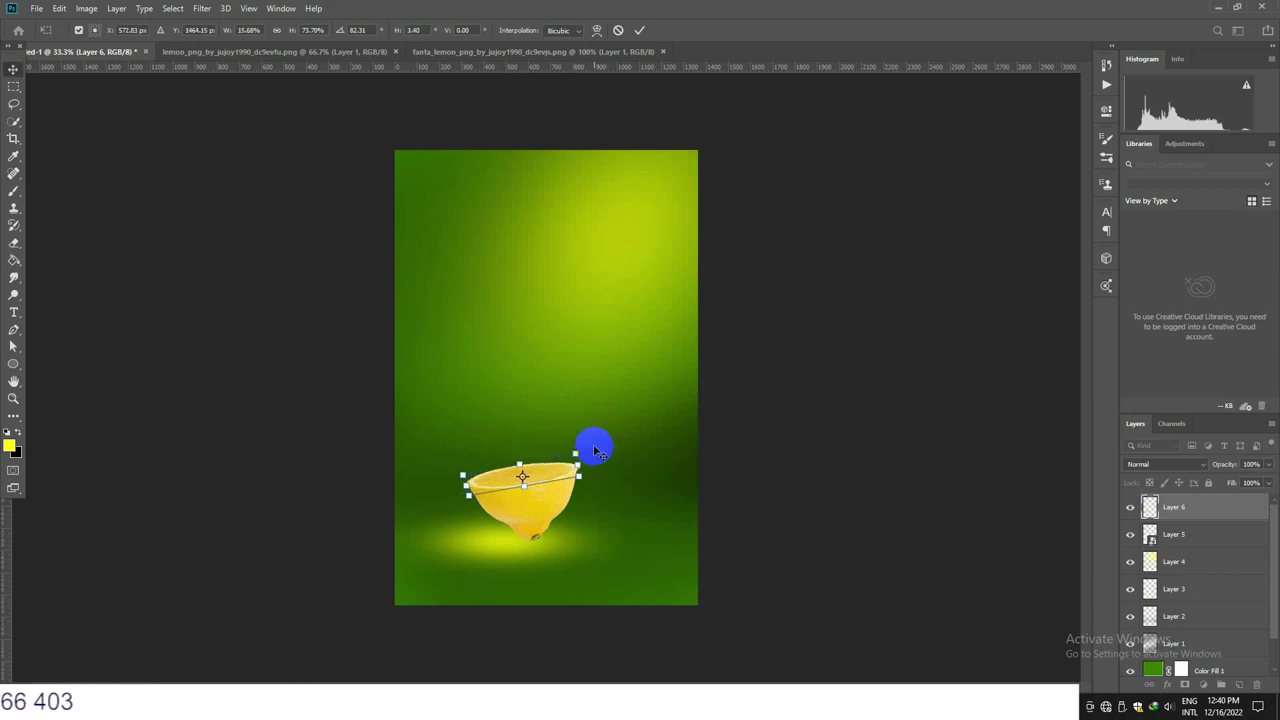
key(Return)
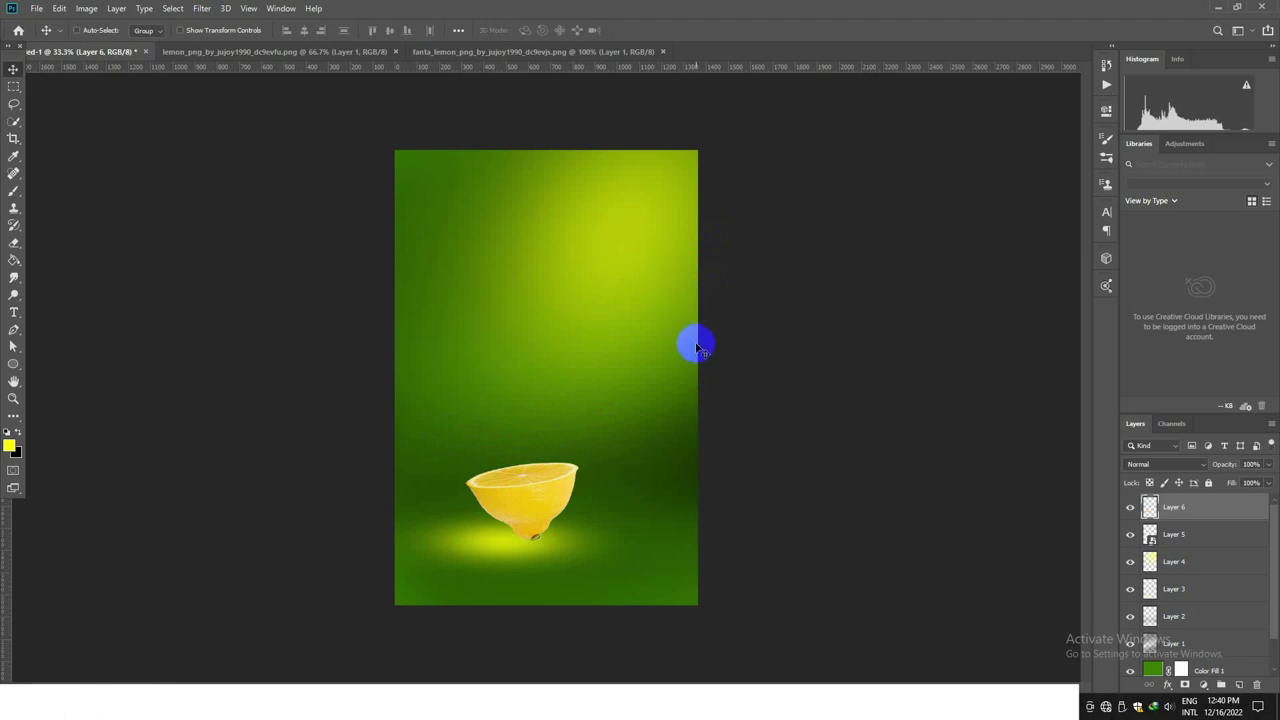
Step: Add a layer mask to the lemon slice layer and activate the Brush tool
key(ctrl+plus)
key(ctrl+plus)
drag(536, 555, 553, 427)
key(ctrl+plus)
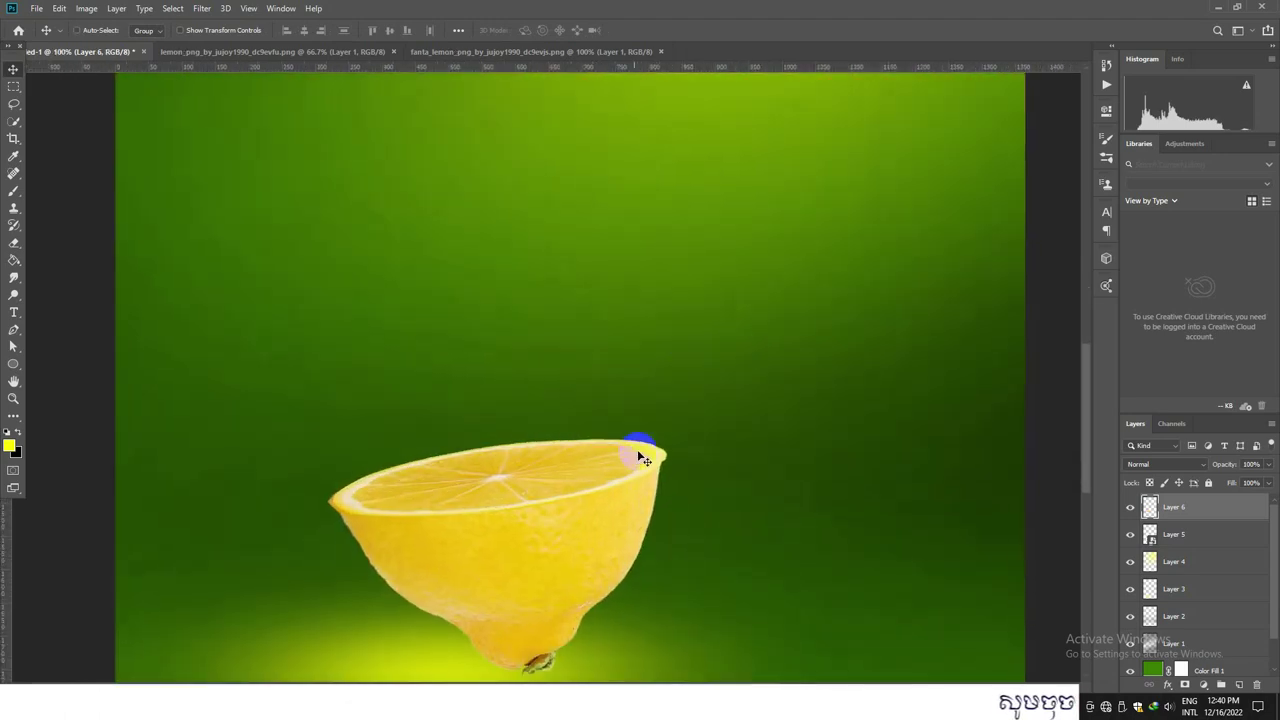
scroll(634, 523, down, 2)
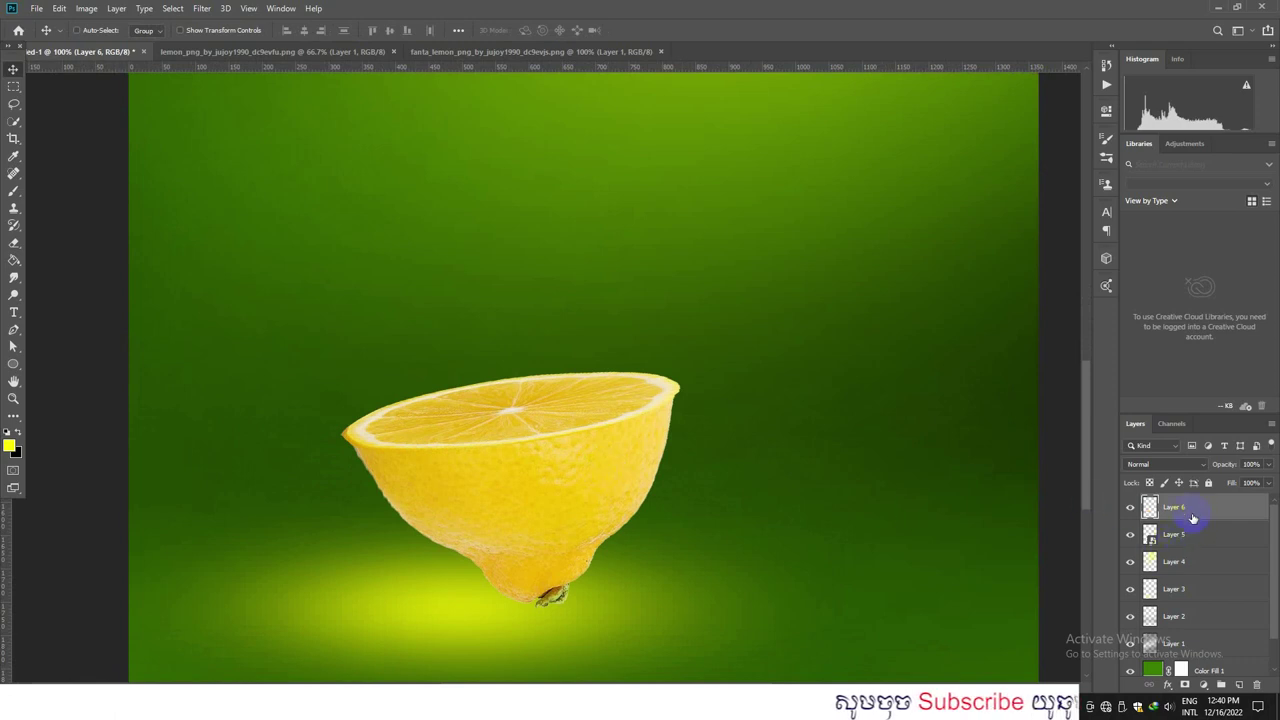
click(1183, 684)
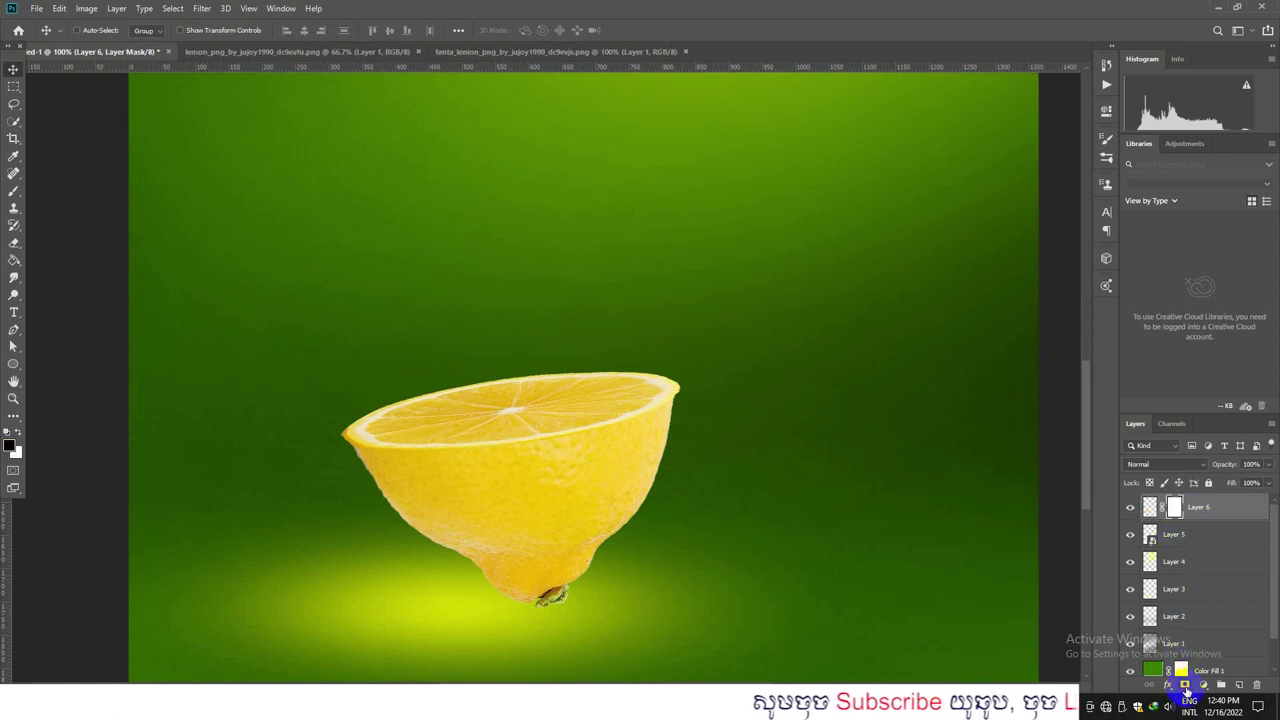
right_click(13, 191)
click(62, 190)
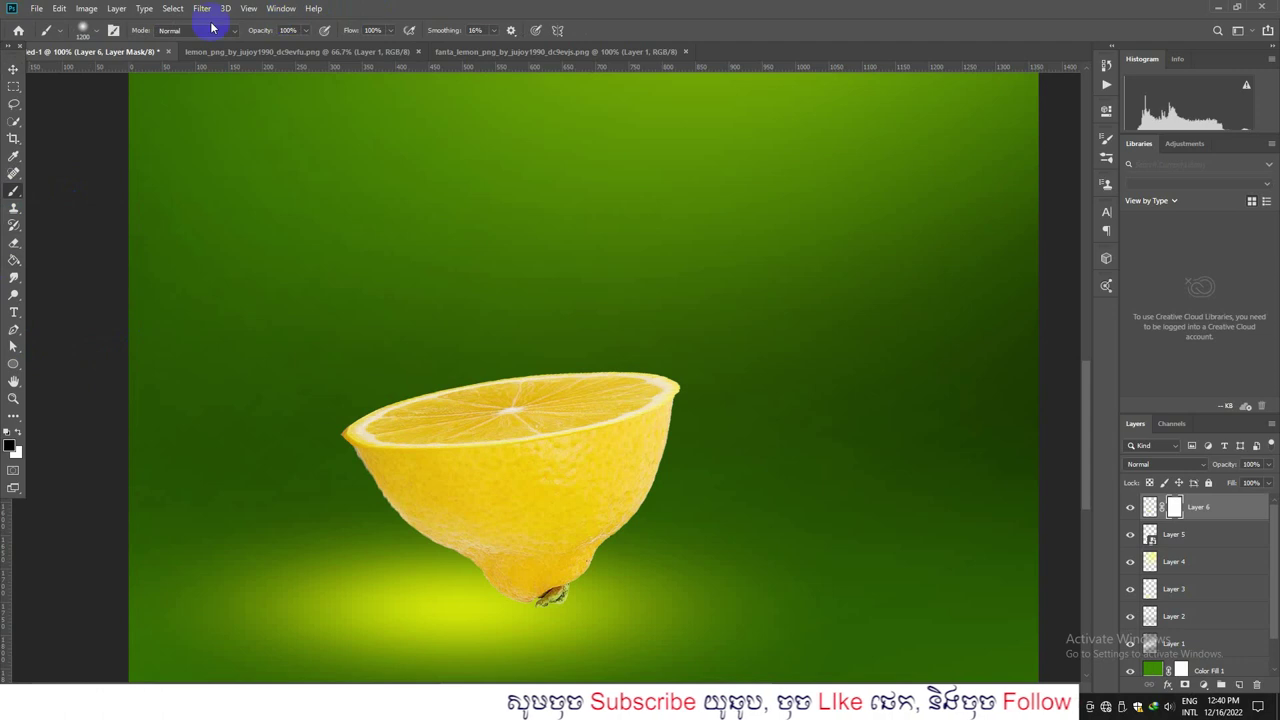
Step: Reduce the brush size to 25 px for detailed masking along the slice's rim
click(97, 33)
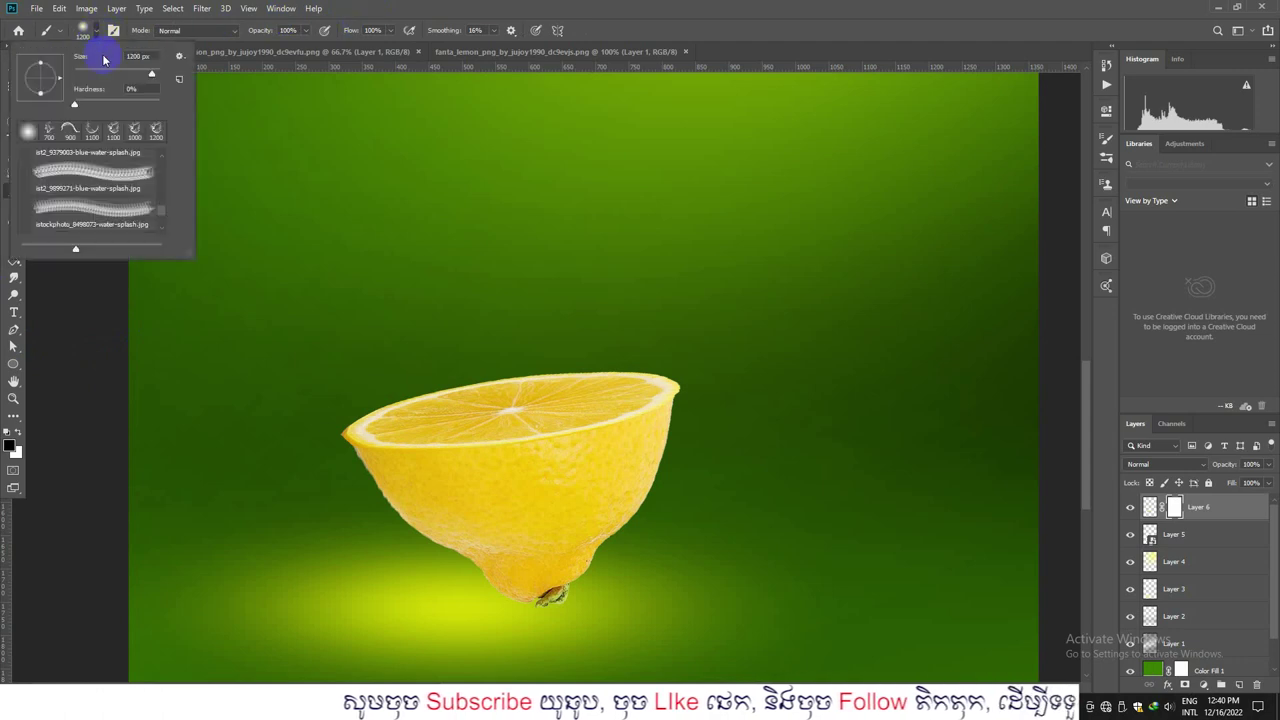
click(752, 6)
key(bracketleft)
key(bracketleft)
key(bracketleft)
key(bracketleft)
key(bracketleft)
key(bracketleft)
key(bracketleft)
key(bracketleft)
key(bracketleft)
key(bracketleft)
key(bracketleft)
key(bracketleft)
key(bracketleft)
key(bracketleft)
key(bracketleft)
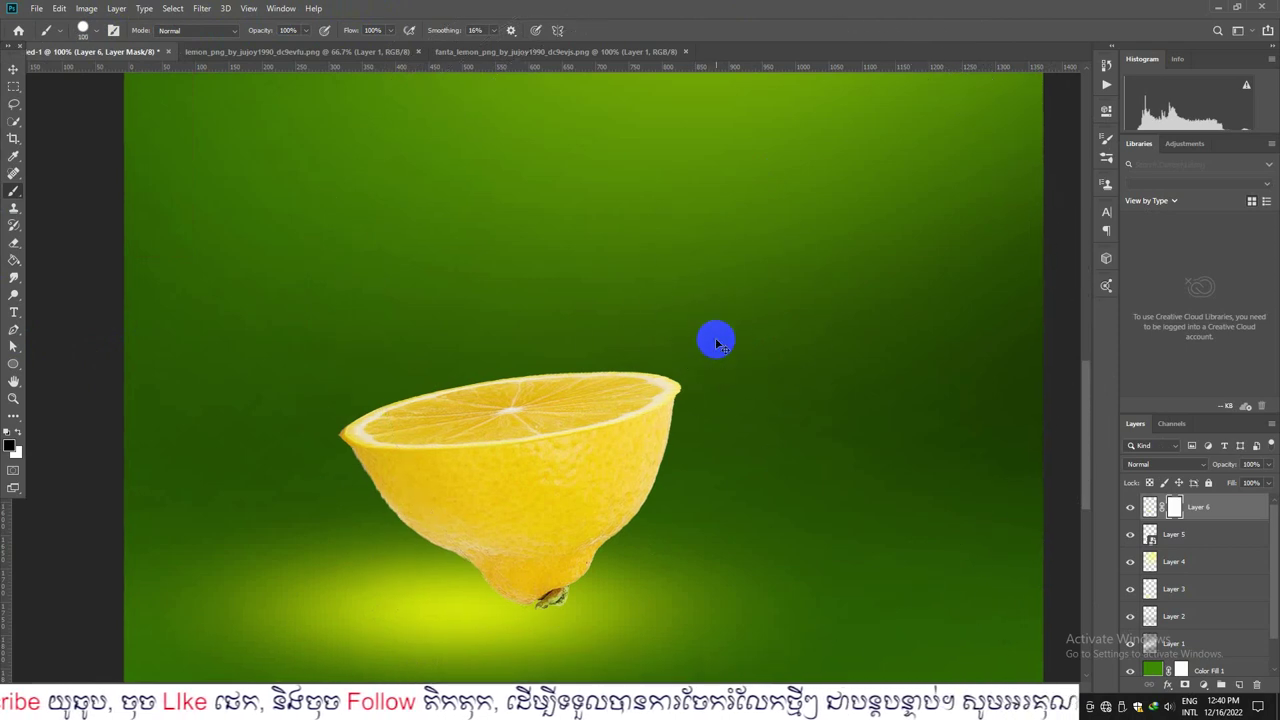
key(ctrl+plus)
key(bracketleft)
key(bracketleft)
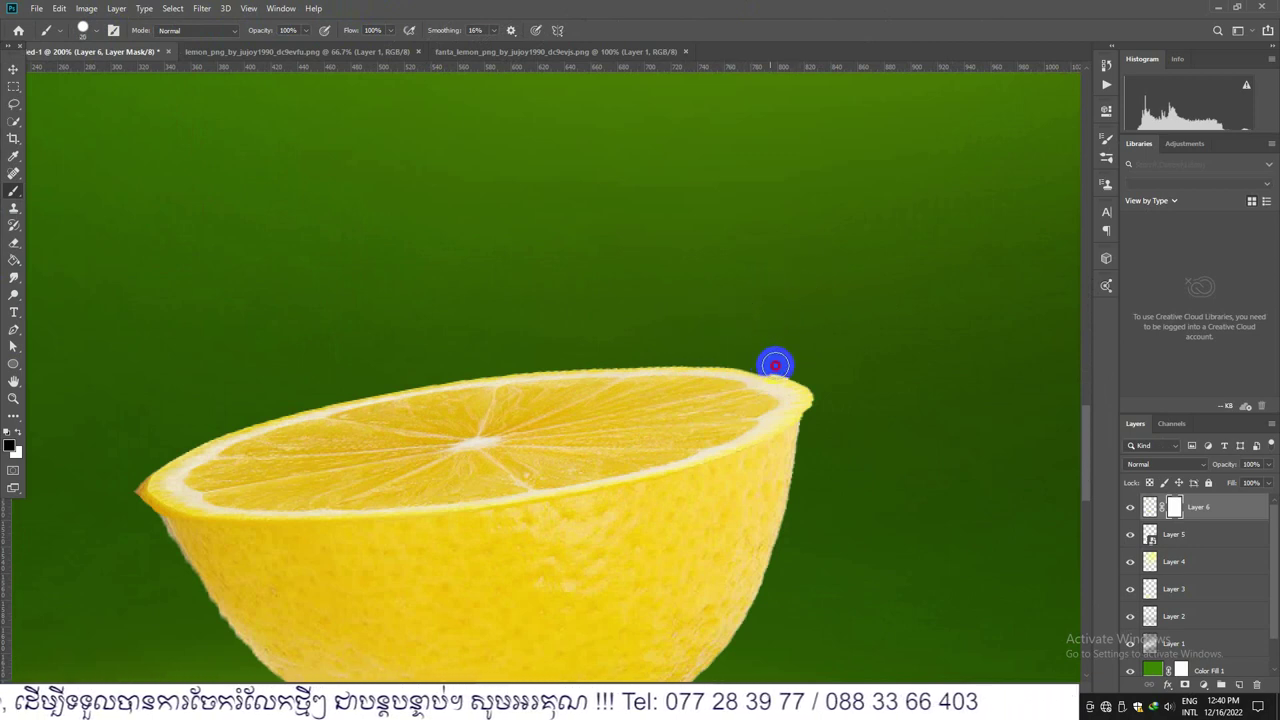
Step: Undo the last stroke and mask out the slice's protruding tips at both ends of the rim with a 20 px brush
key(ctrl+z)
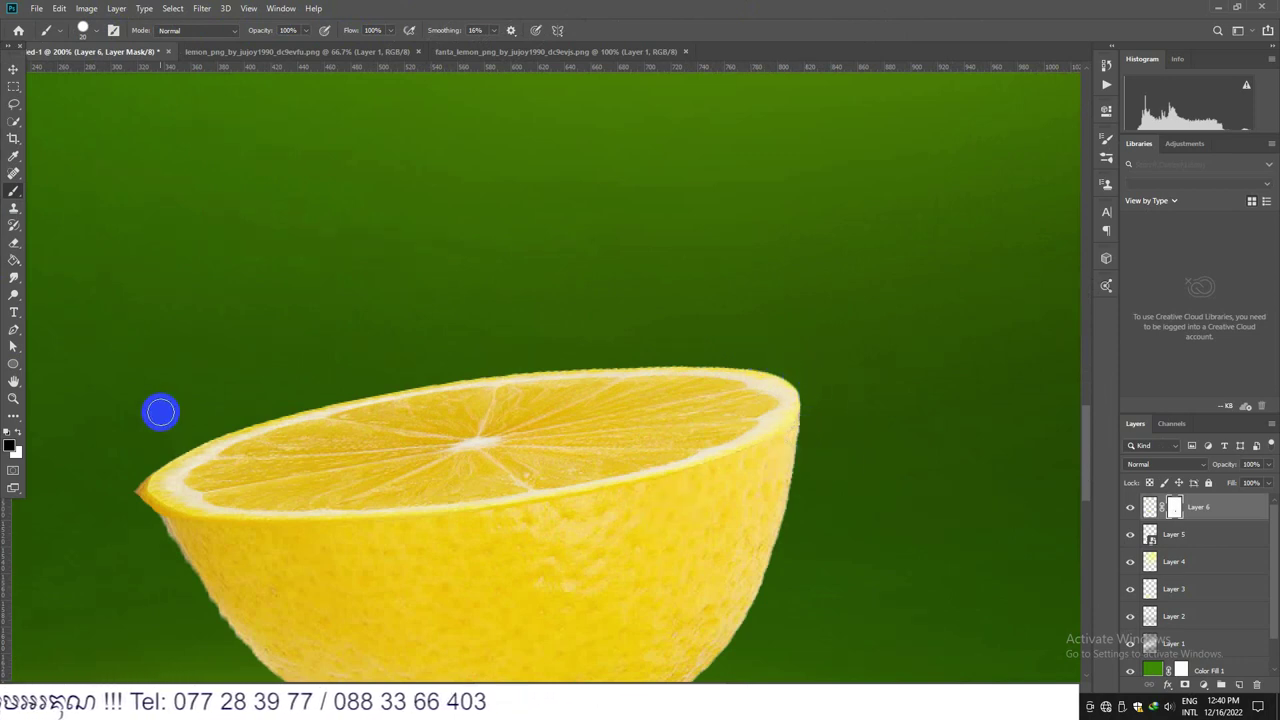
click(140, 454)
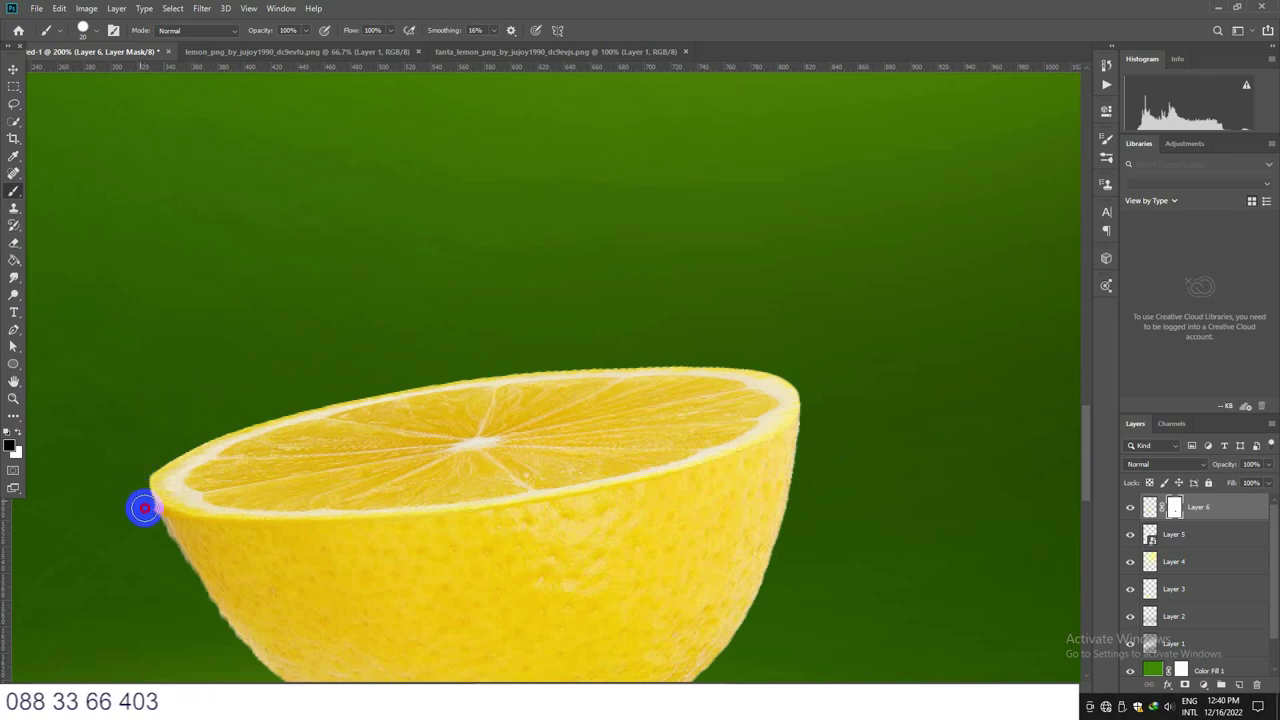
click(161, 445)
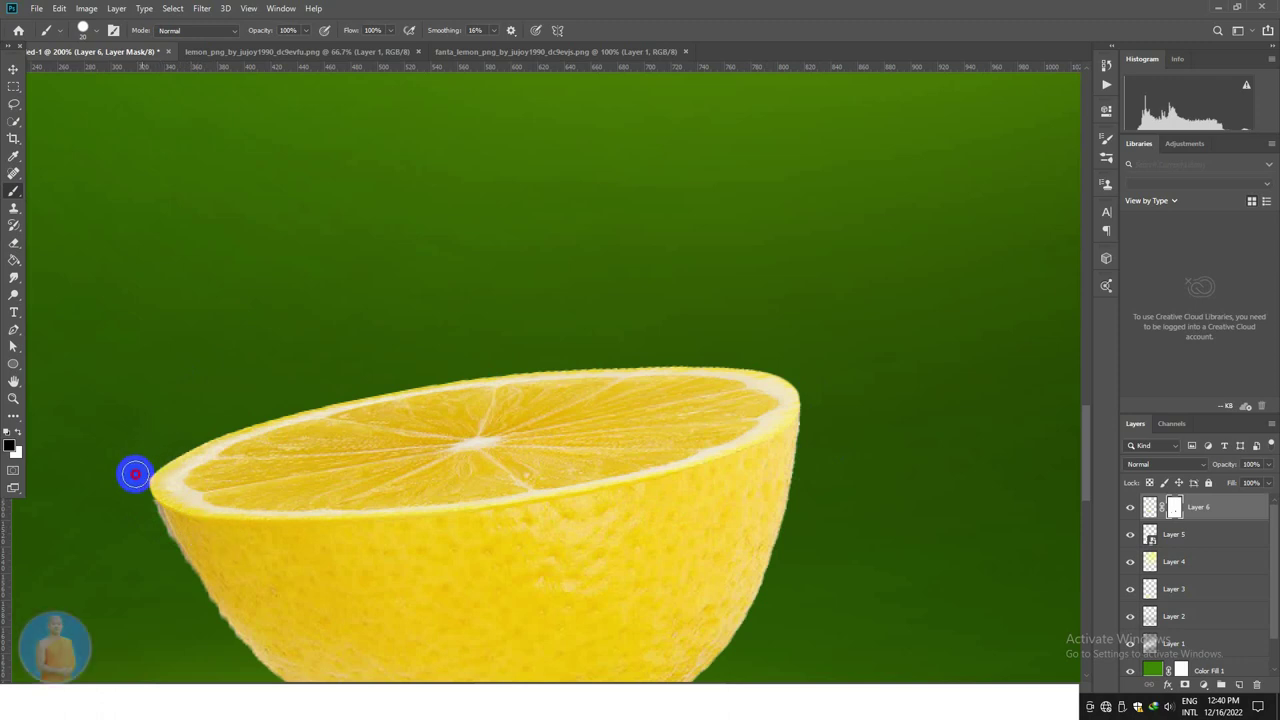
Step: Mask out the lemon slice's remaining excess along the front rim and at its left tip with the 20 px brush
drag(560, 514, 709, 421)
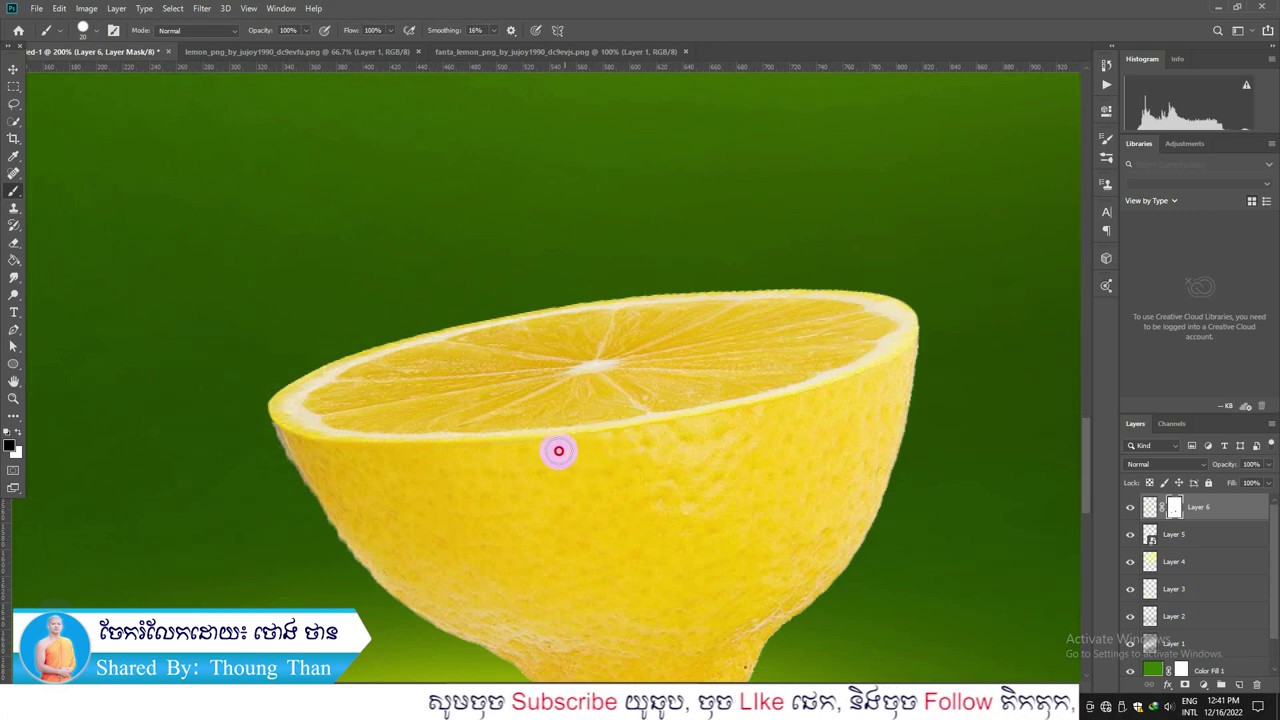
drag(526, 454, 470, 458)
drag(596, 466, 801, 472)
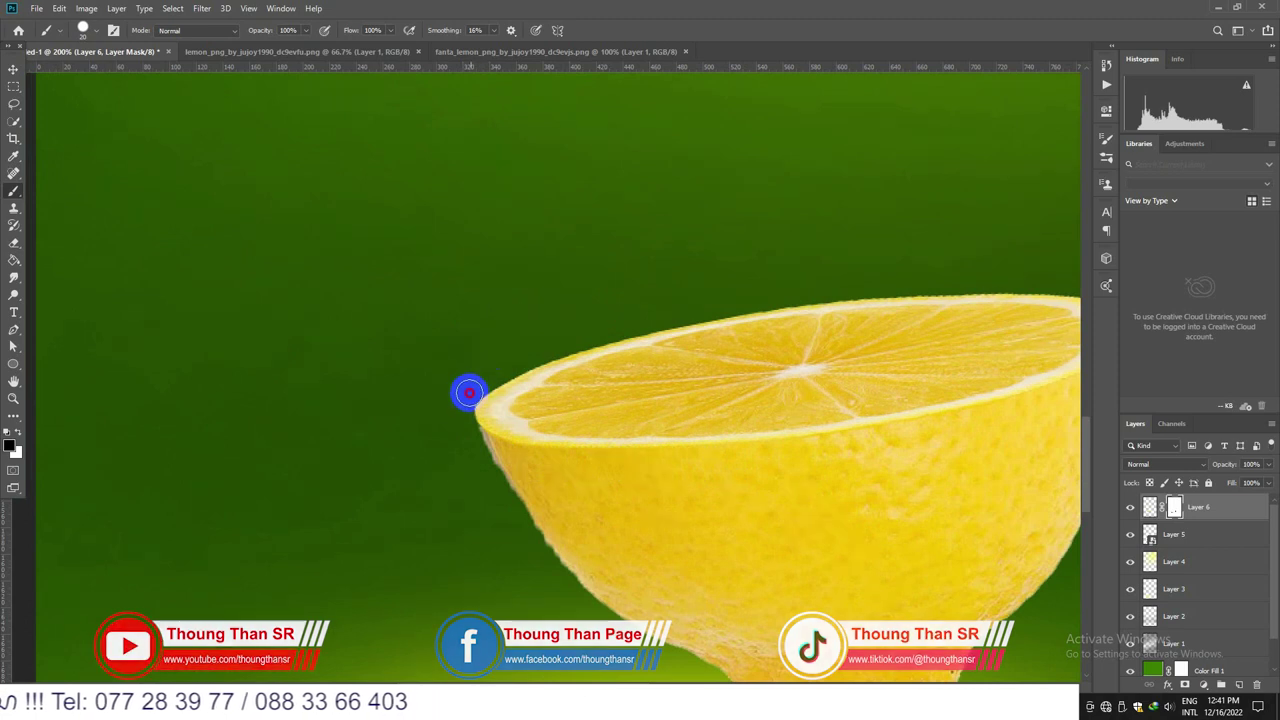
drag(467, 433, 500, 457)
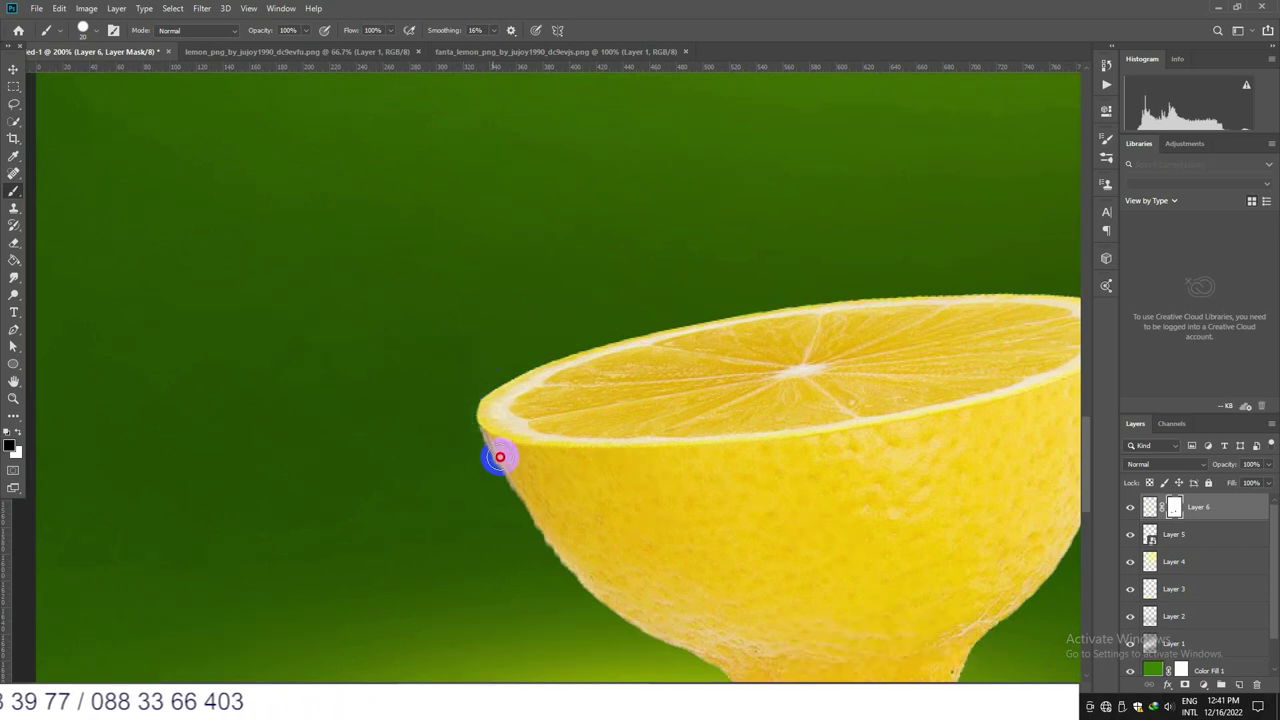
drag(679, 350, 530, 270)
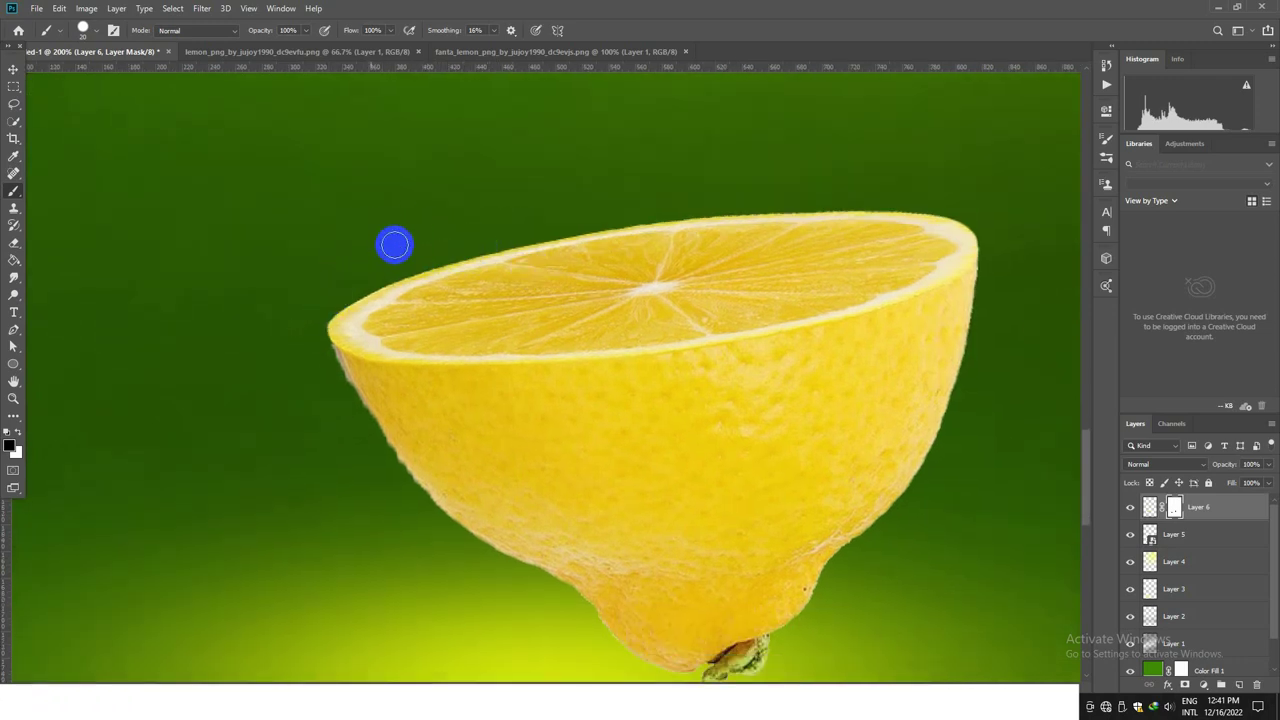
Step: Reduce the brush size to 9 px and mask out fine leftovers at the left and right ends of the slice's rim
key(ctrl+minus)
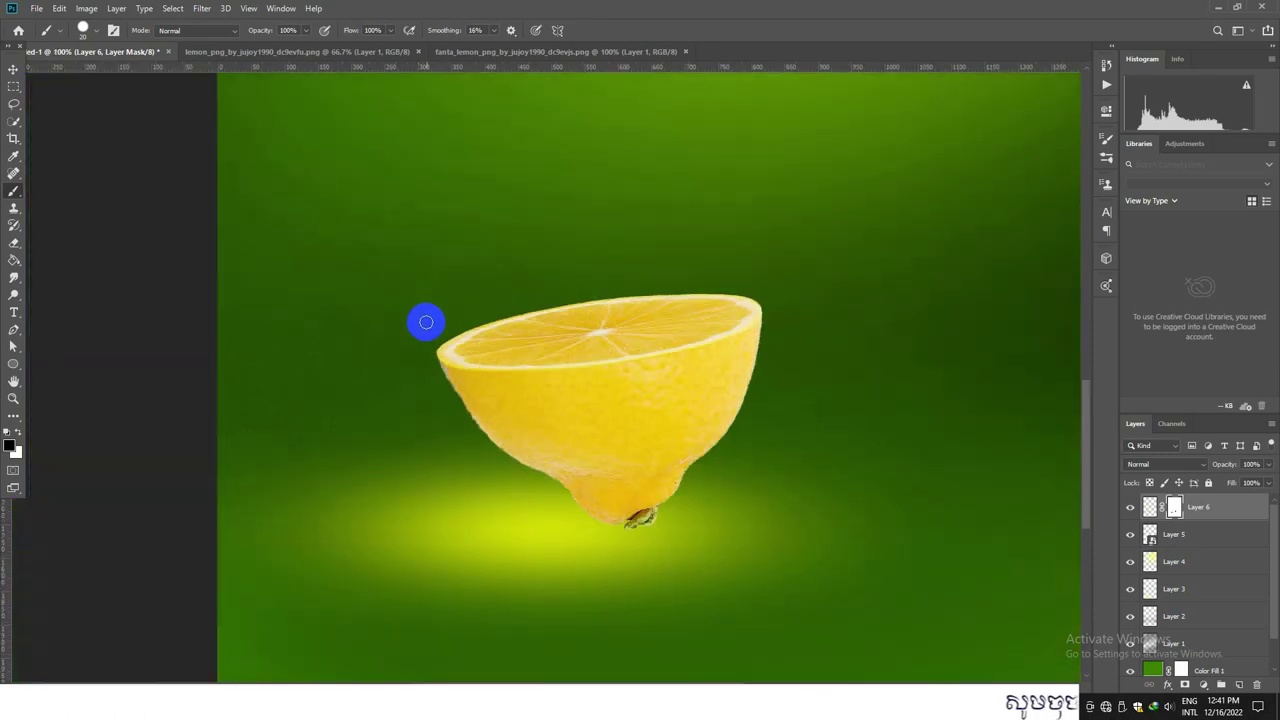
key(ctrl+plus)
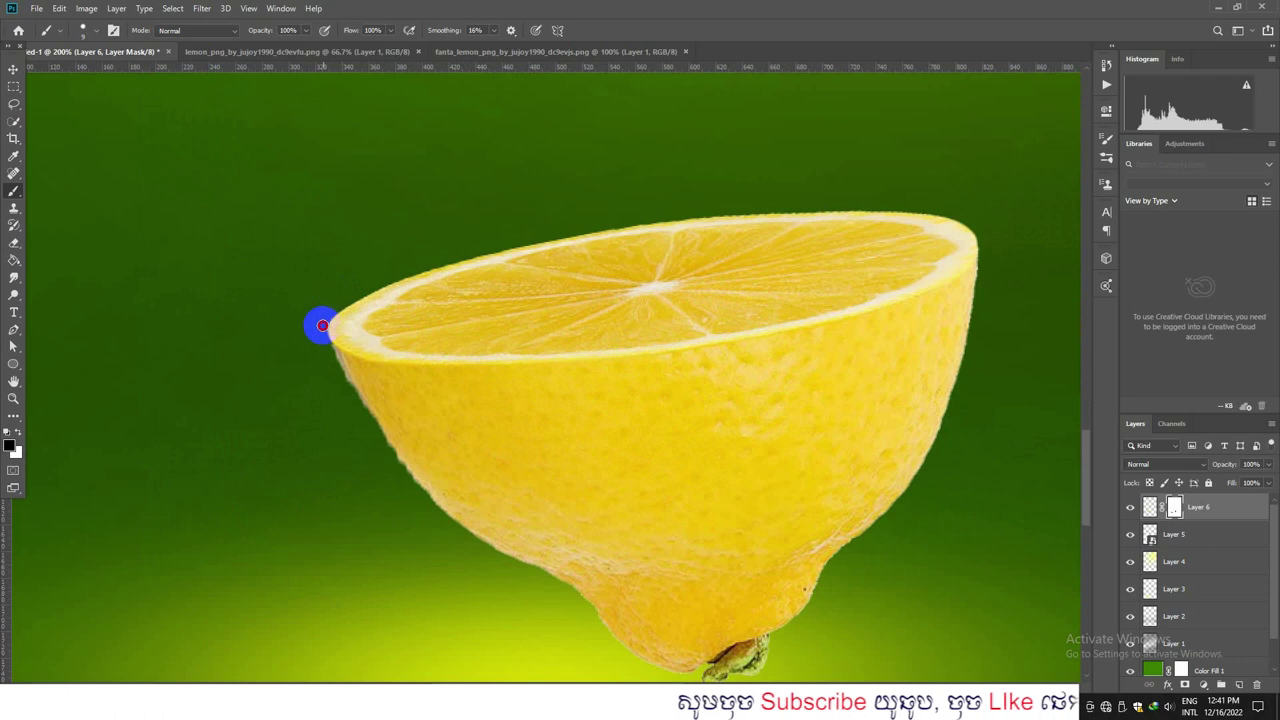
click(800, 306)
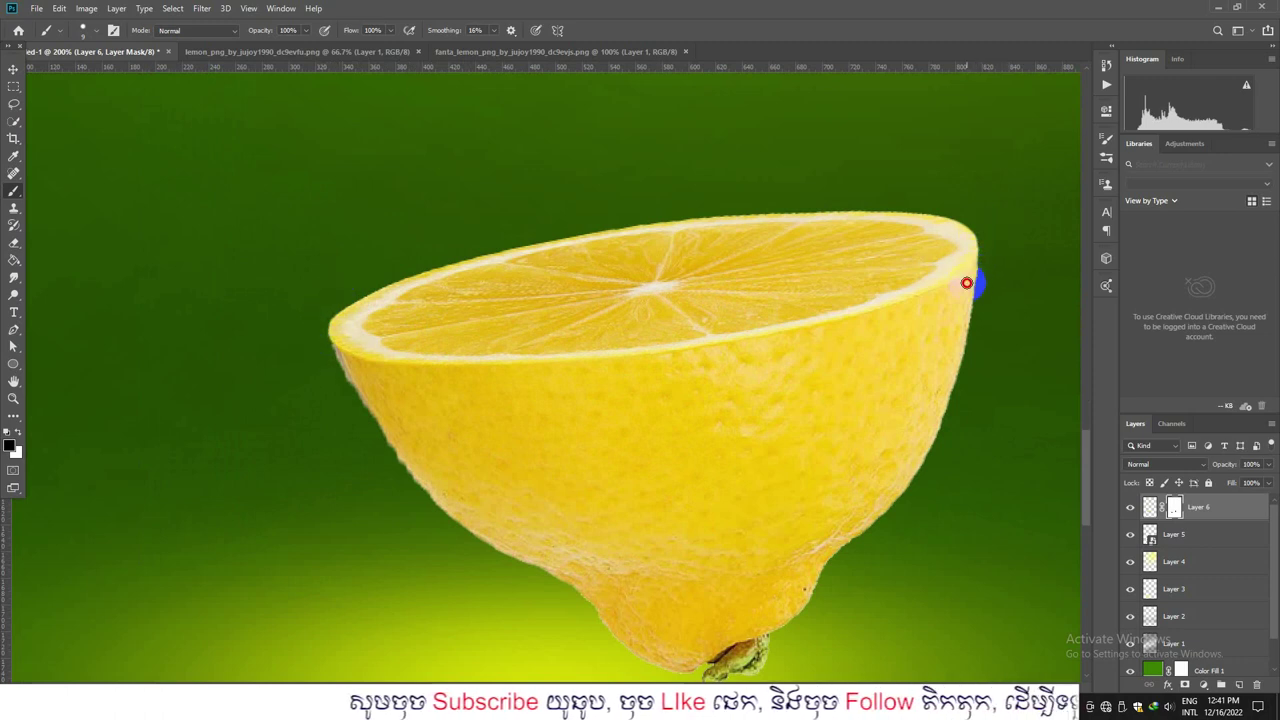
mouse_move(950, 292)
mouse_down()
mouse_move(840, 329)
mouse_move(777, 323)
mouse_up()
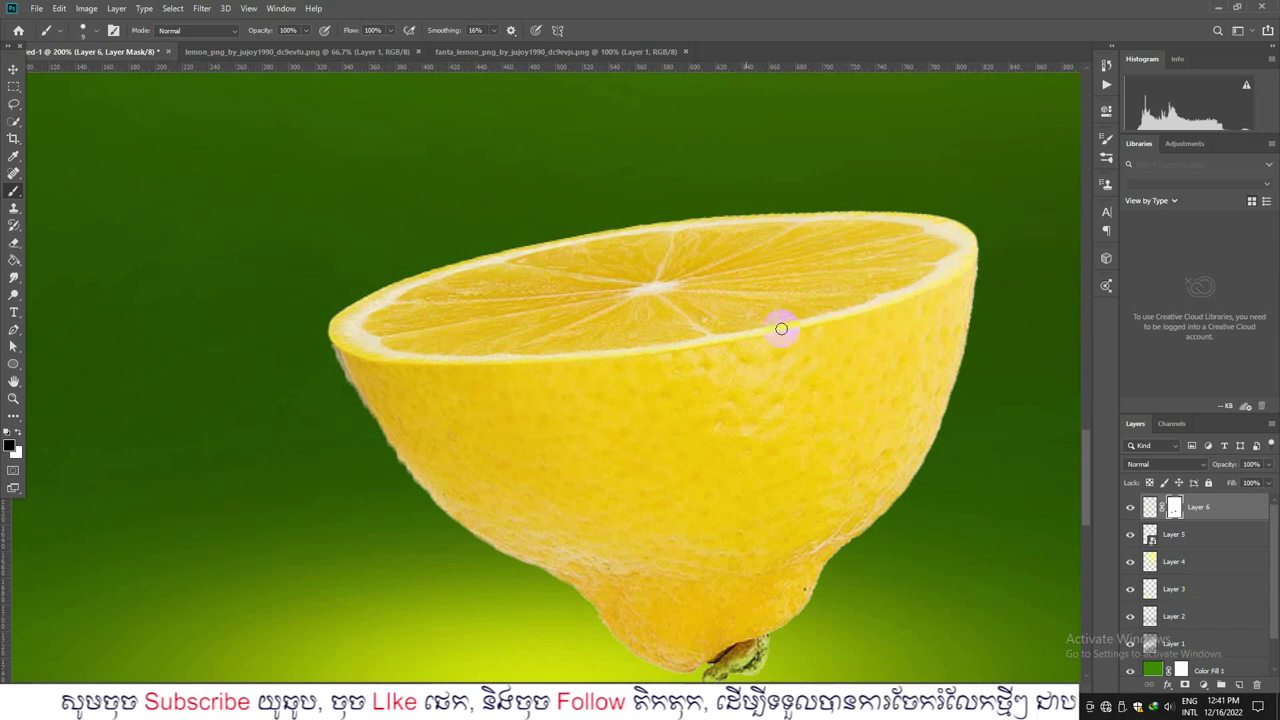
Step: Lower the brush hardness to 31% and mask the slice's front rim from its right end toward the middle
click(94, 34)
drag(137, 110, 100, 117)
click(757, 380)
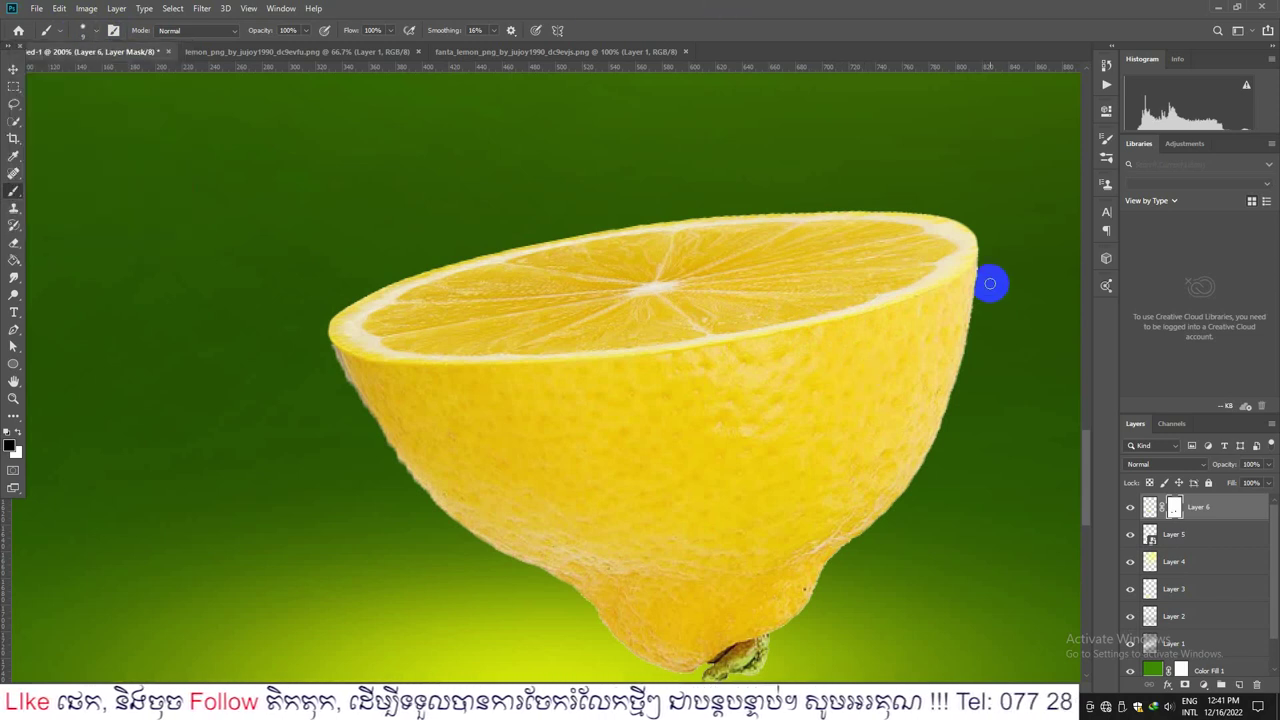
drag(961, 291, 853, 324)
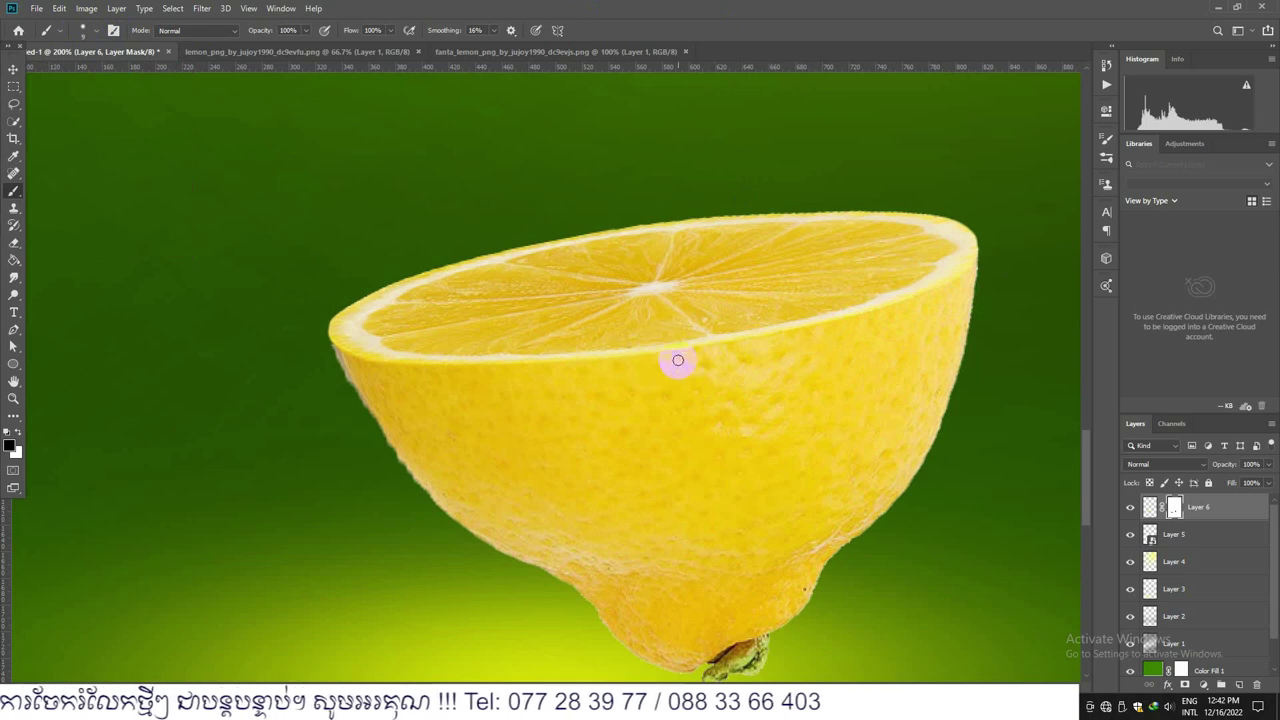
drag(593, 388, 763, 380)
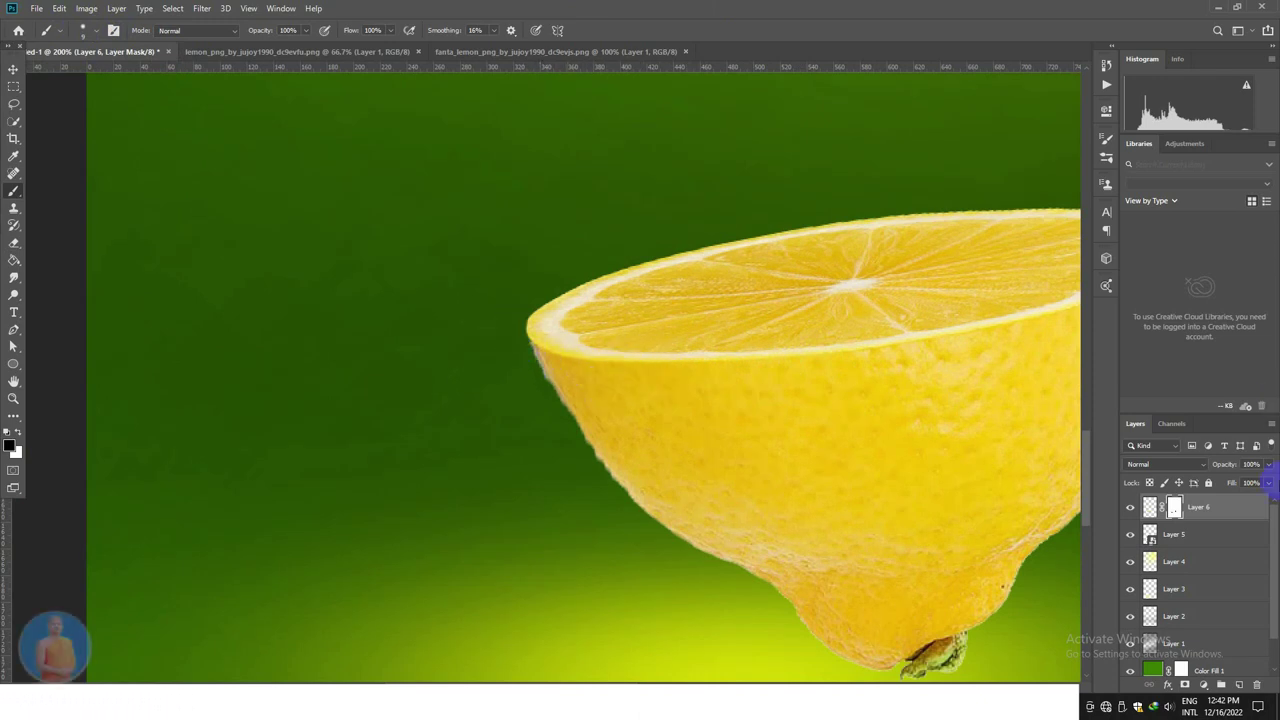
Step: Toggle Layer 5's visibility to identify the lemon body, and add a layer mask to it
click(1133, 538)
click(1131, 540)
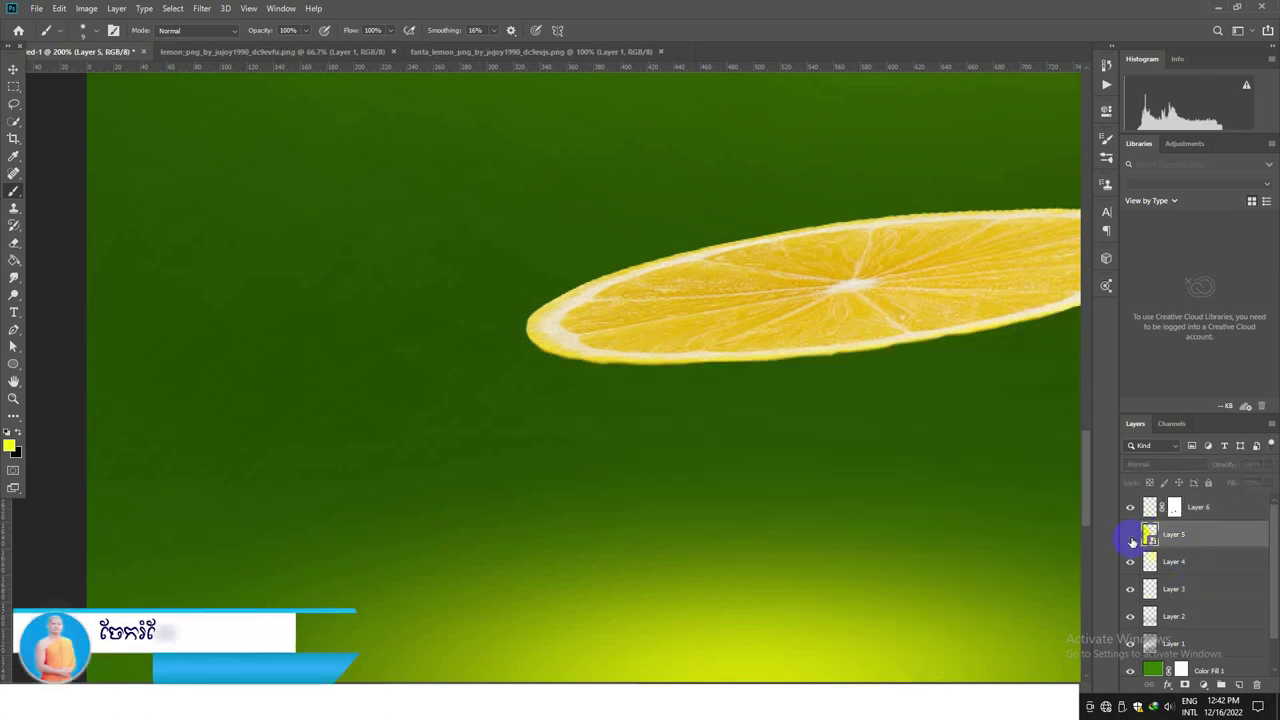
click(1131, 540)
click(1185, 686)
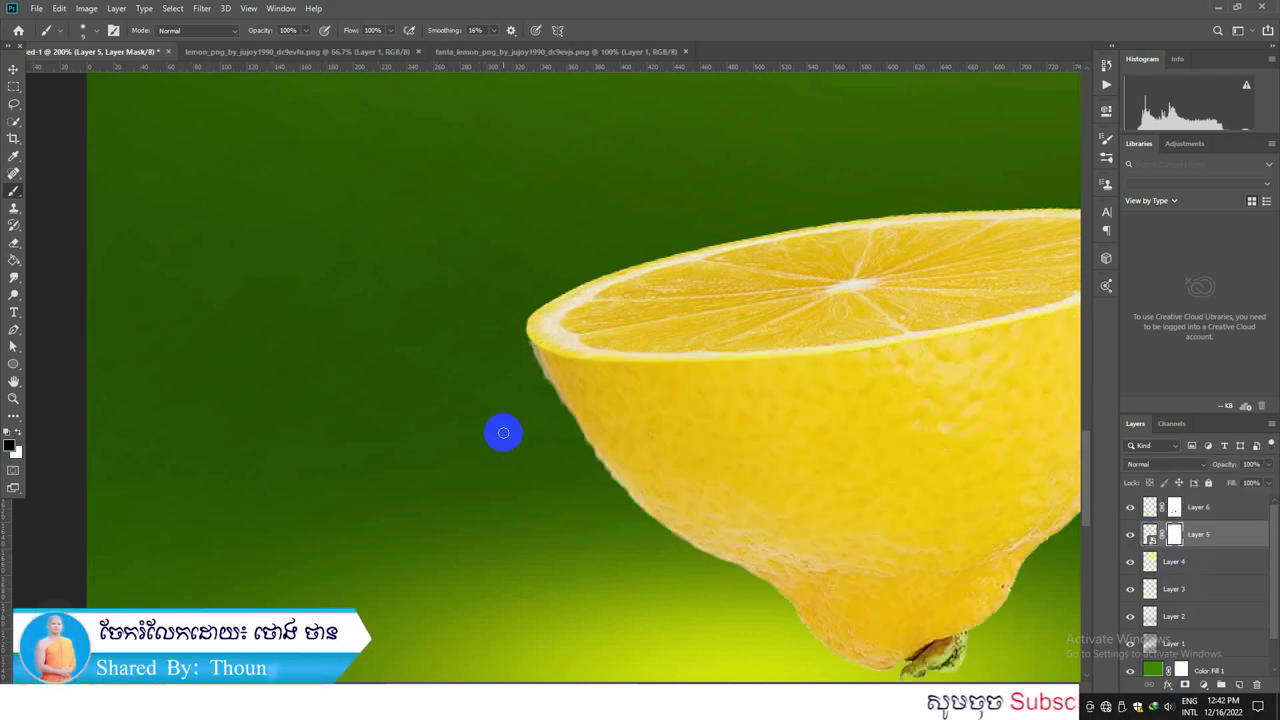
Step: Enlarge the brush to 20 px and mask out the rough fringe down the left side of the lemon body
key(bracketright)
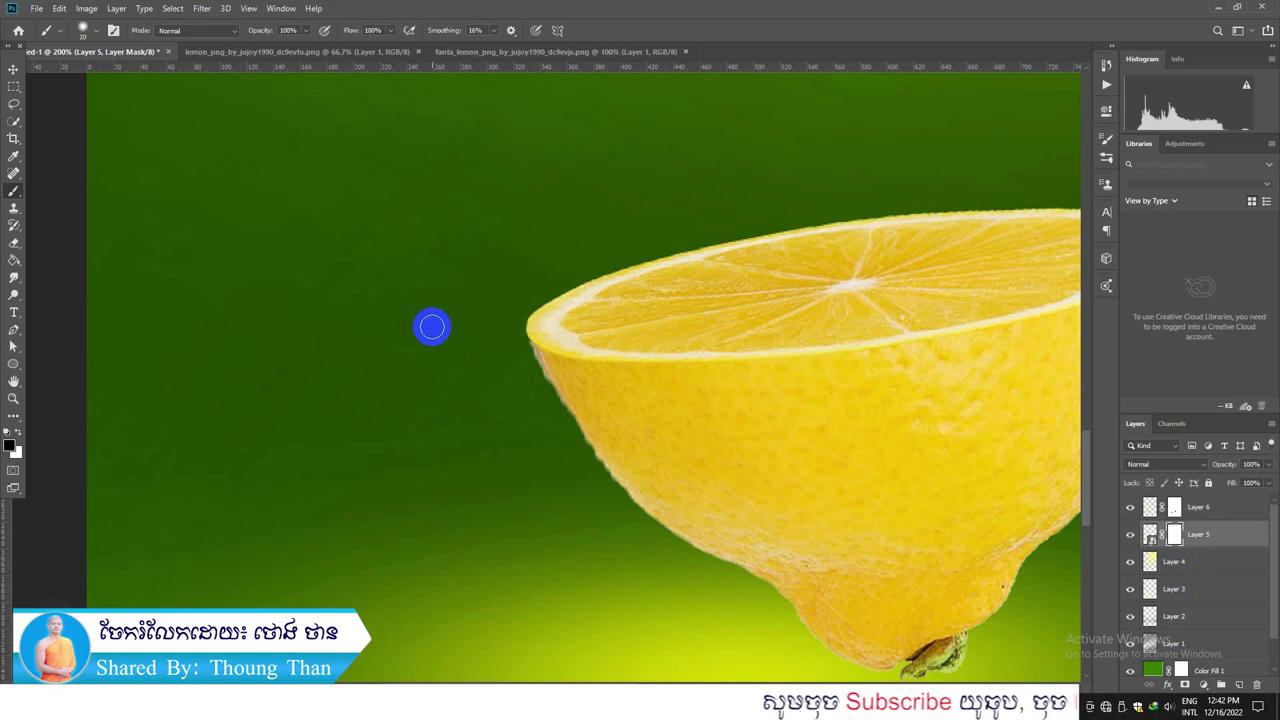
click(100, 30)
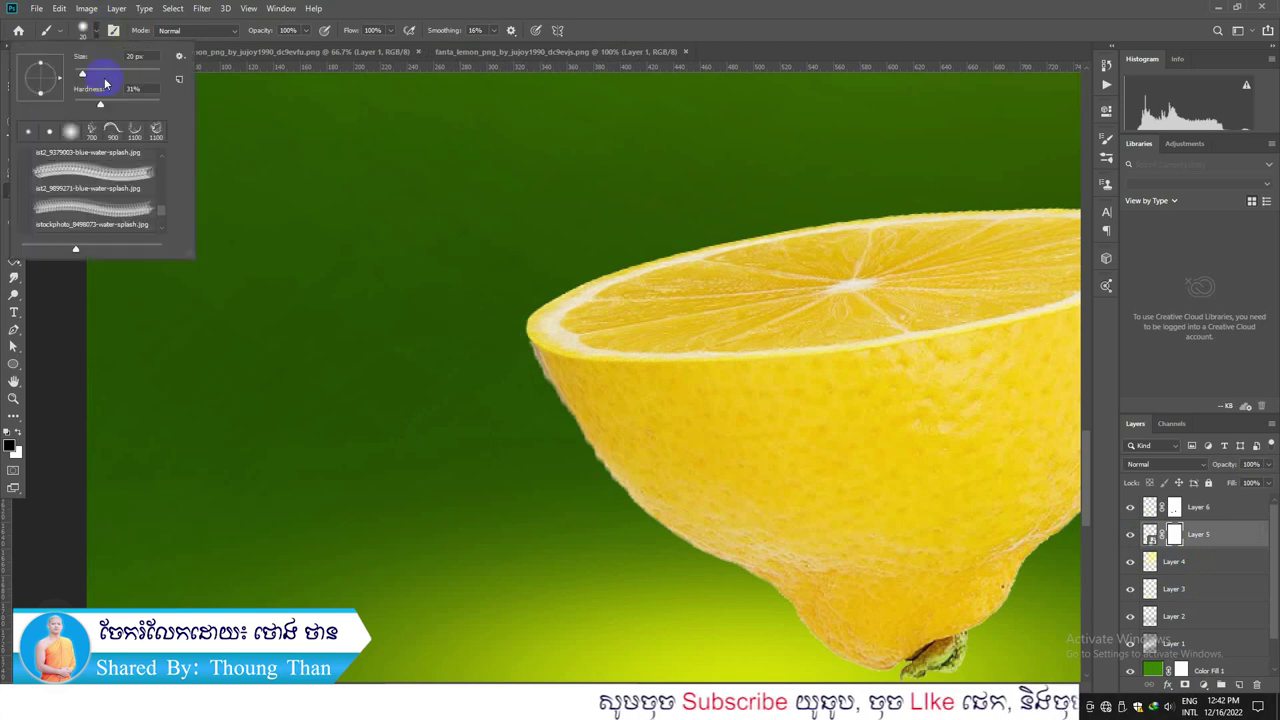
click(838, 5)
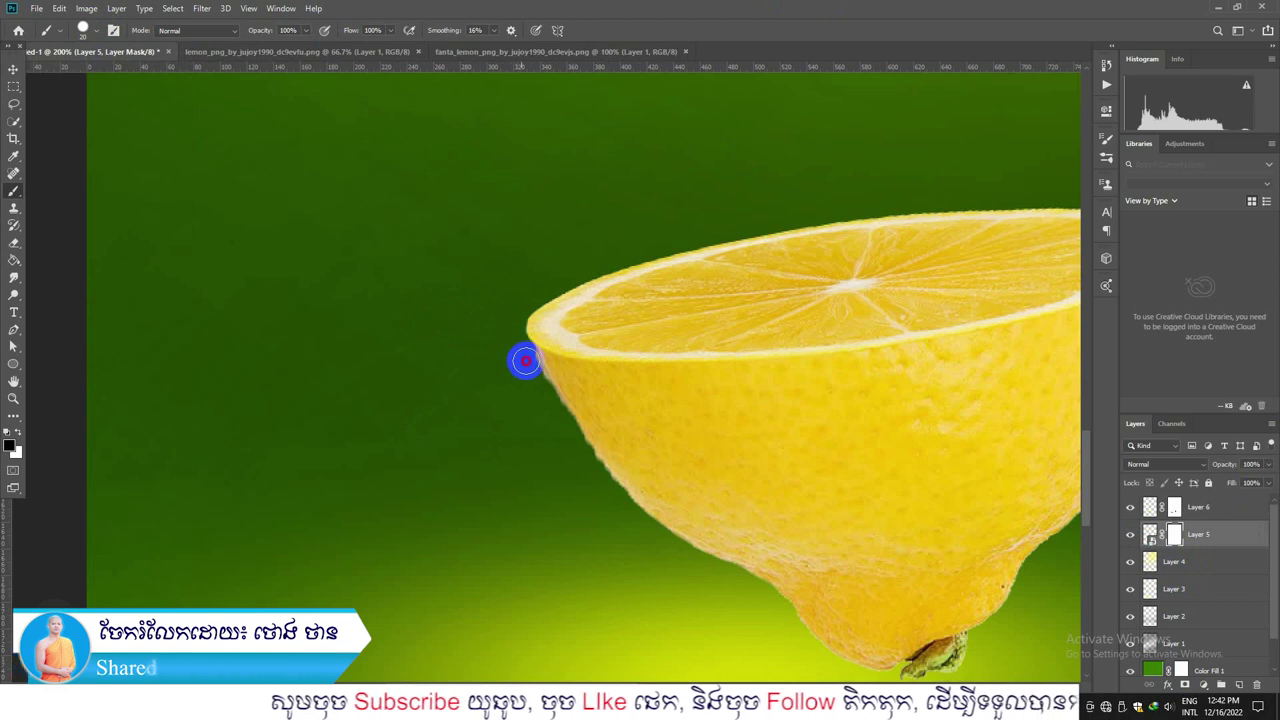
drag(530, 372, 541, 396)
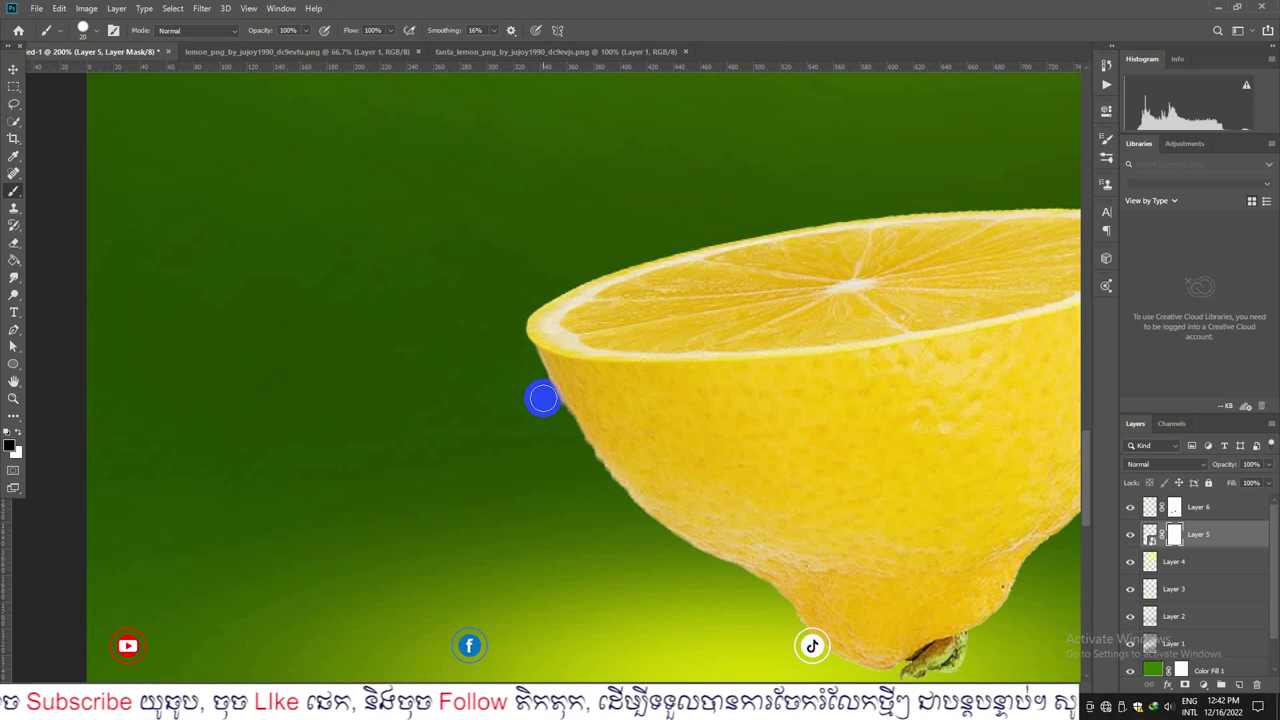
drag(551, 409, 671, 576)
drag(857, 211, 343, 229)
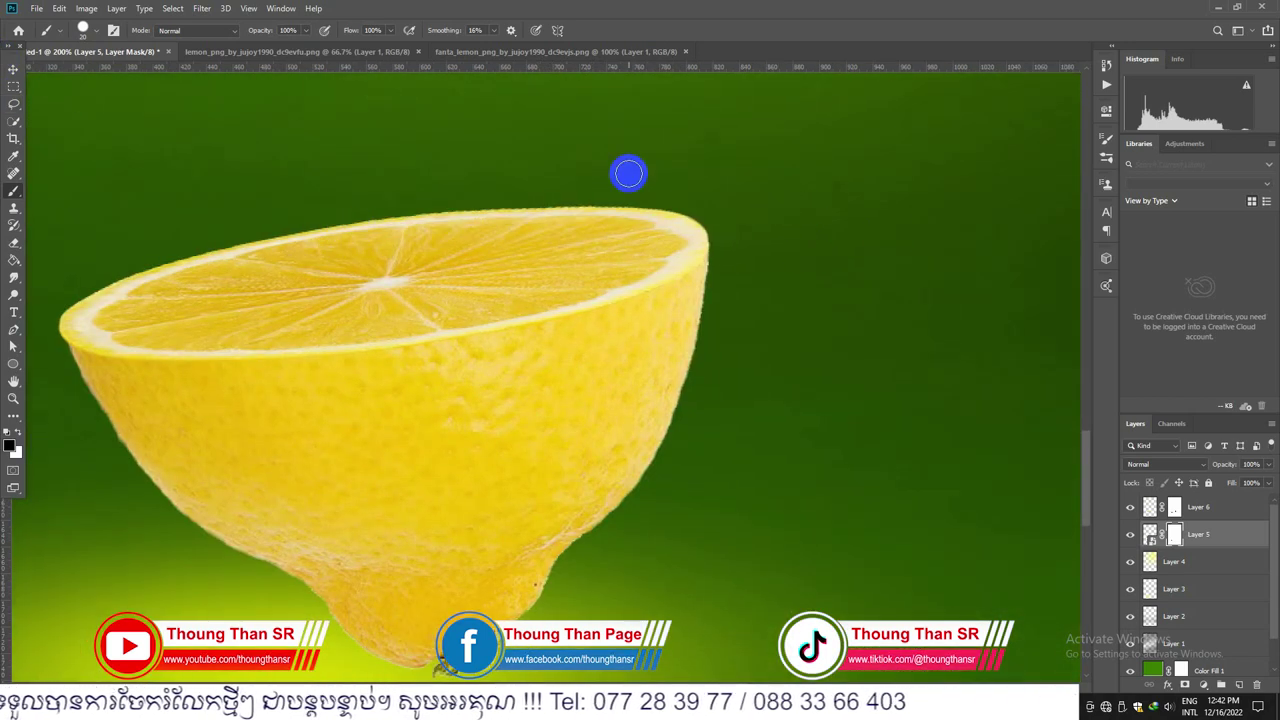
click(12, 67)
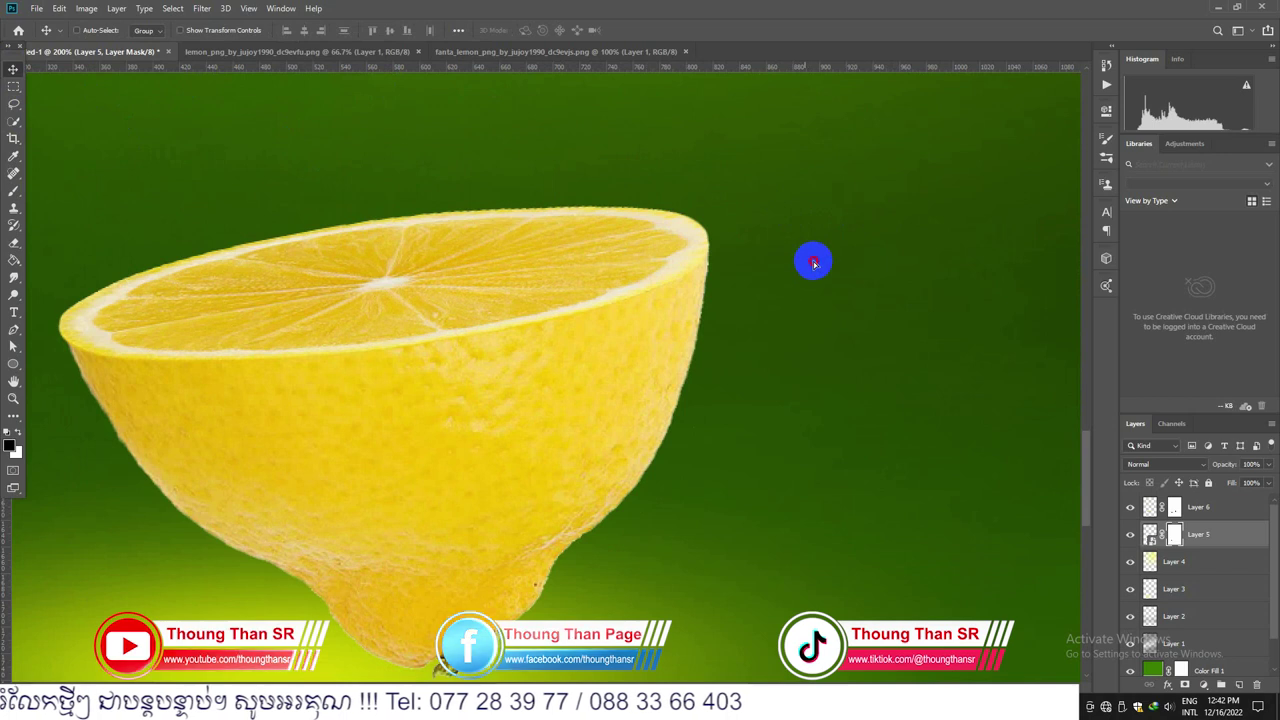
drag(814, 262, 828, 287)
key(ctrl+minus)
key(ctrl+minus)
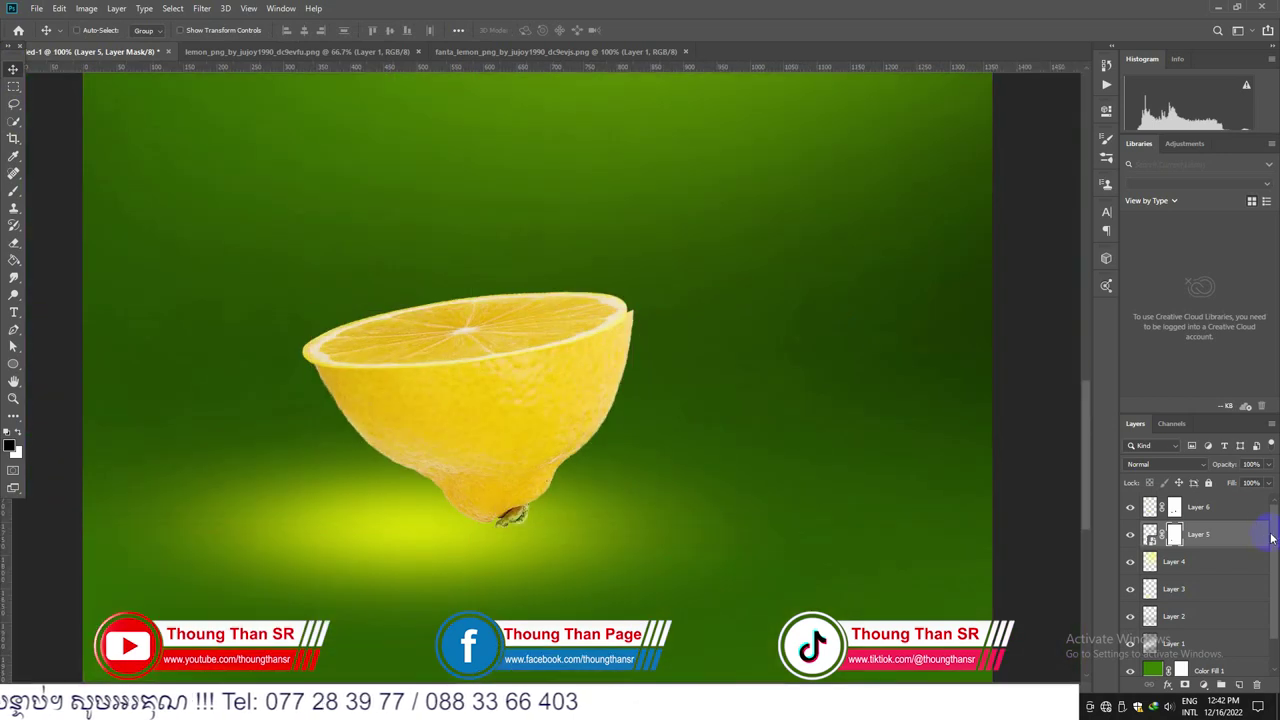
key(shift+Left)
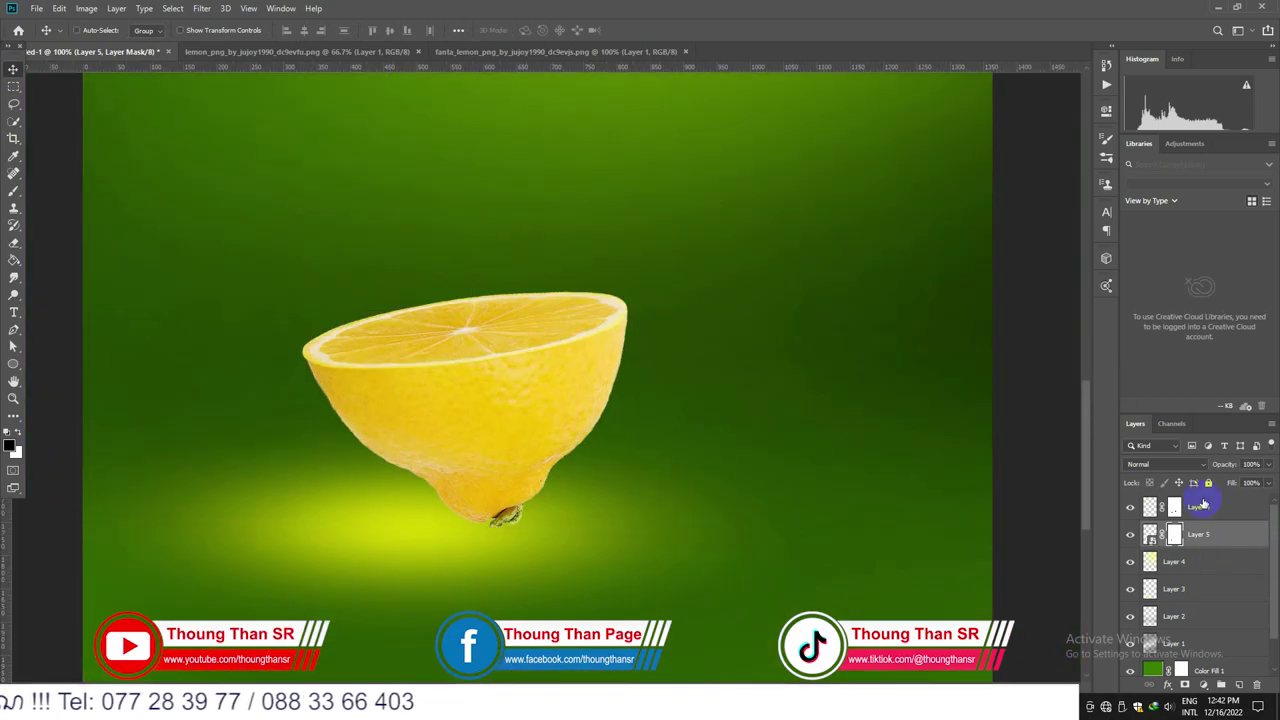
Step: Convert the lemon body layer (Layer 5) and the slice layer (Layer 6) each to a smart object
right_click(1228, 537)
click(1108, 277)
right_click(1198, 509)
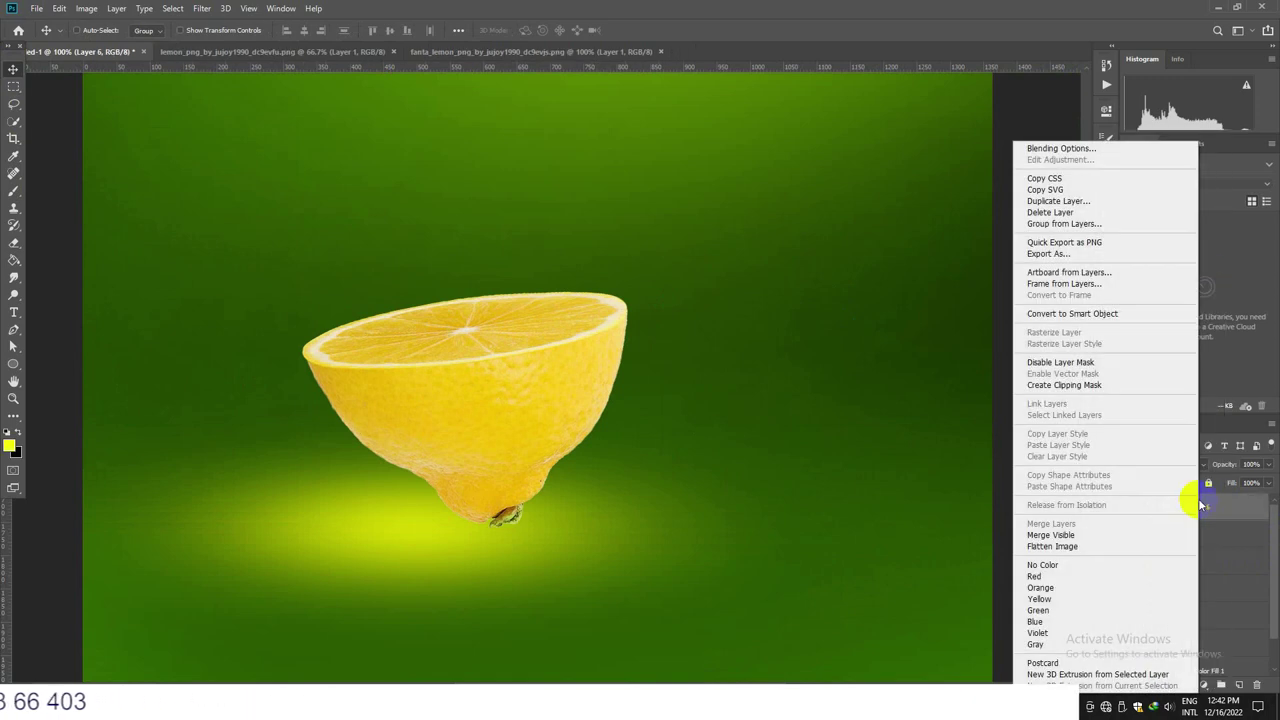
click(1088, 317)
Step: Duplicate the slice layer within the same document as Layer 6 copy
right_click(1200, 508)
click(1063, 168)
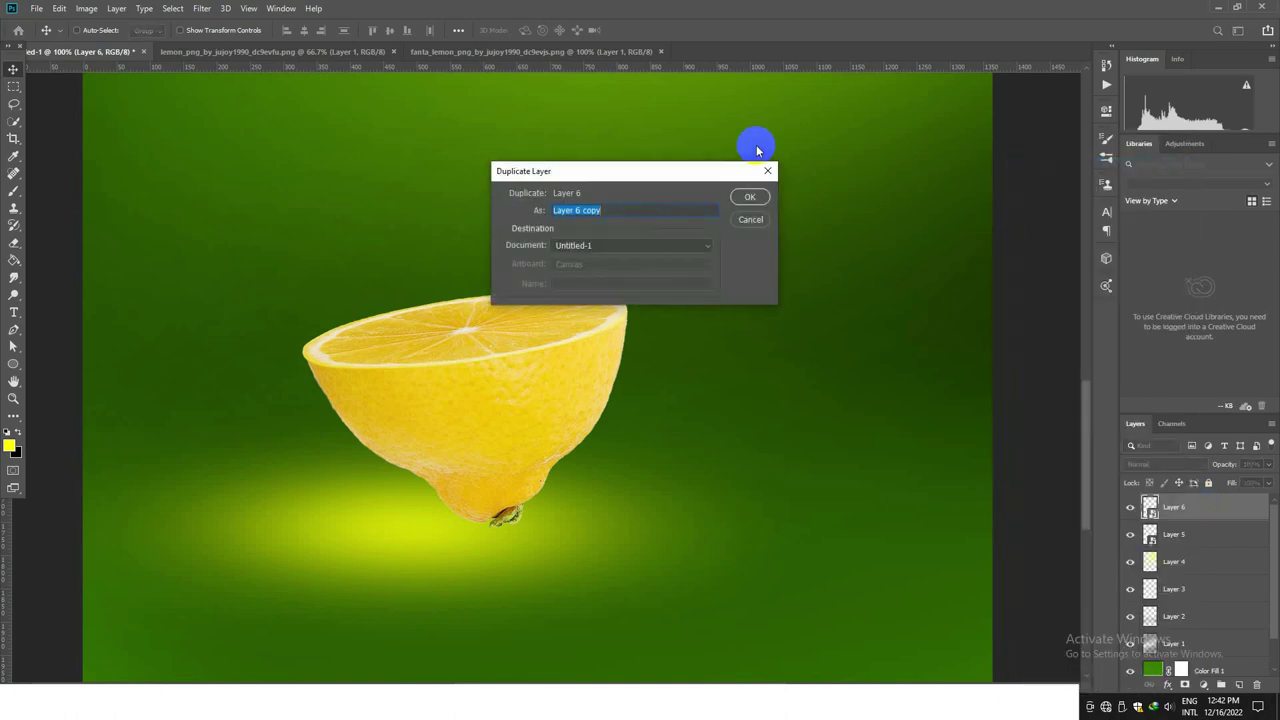
click(751, 198)
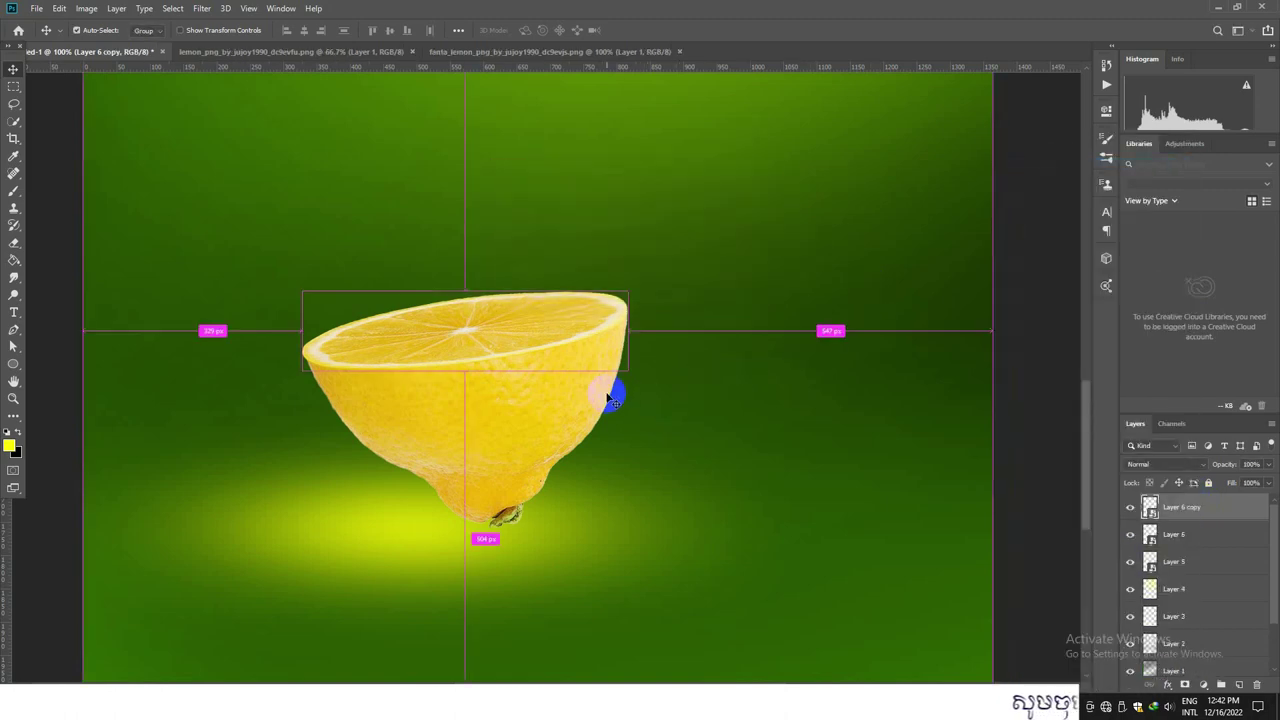
Step: Rotate the slice copy about 13.68° around a pivot at its right end, nudge it slightly upward, and apply the transform
key(ctrl+t)
drag(464, 333, 603, 313)
drag(297, 263, 283, 181)
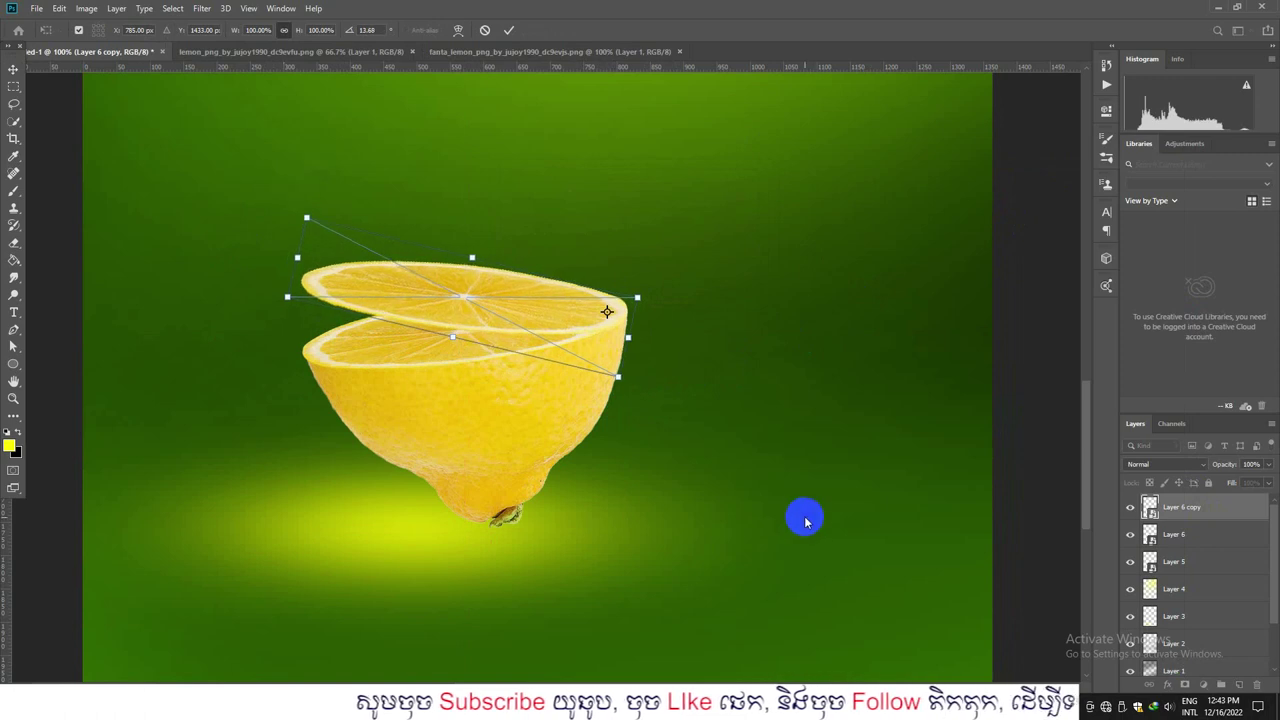
drag(588, 324, 587, 319)
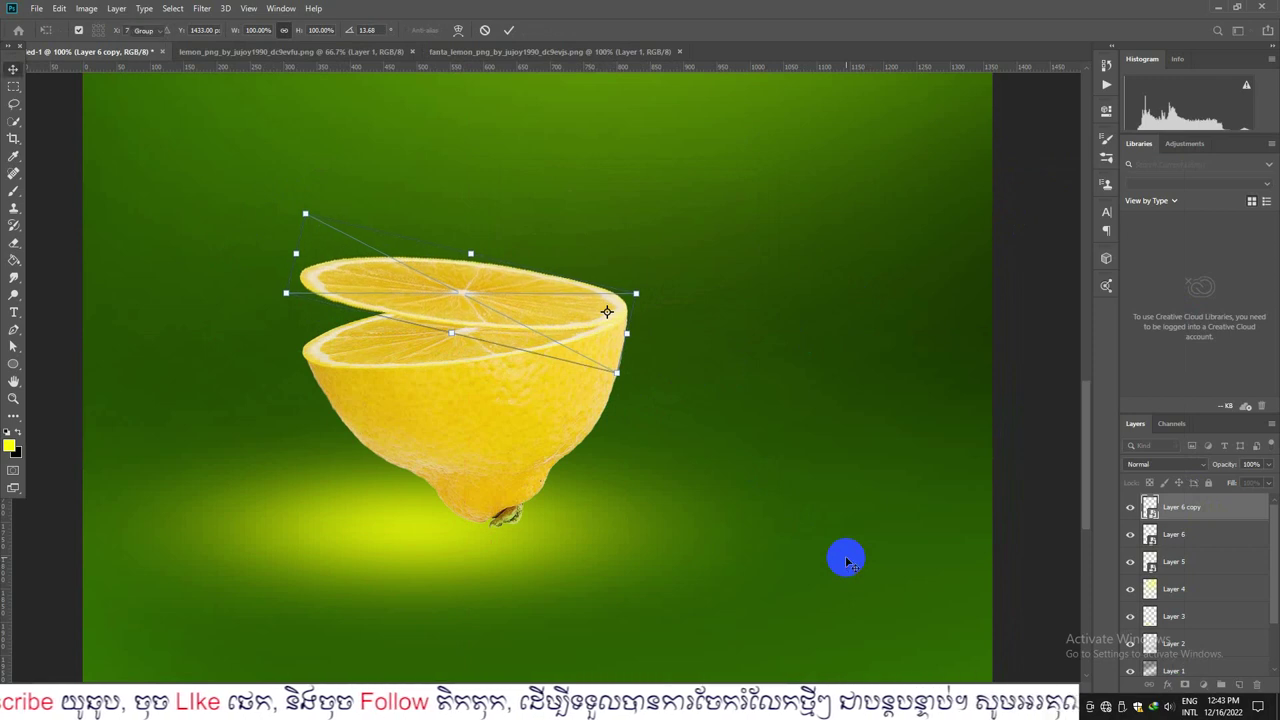
key(Return)
Step: Transform the slice copy again, with the pivot at its right end, to a rotation of about 12.09°, and apply it
key(ctrl+minus)
key(ctrl+minus)
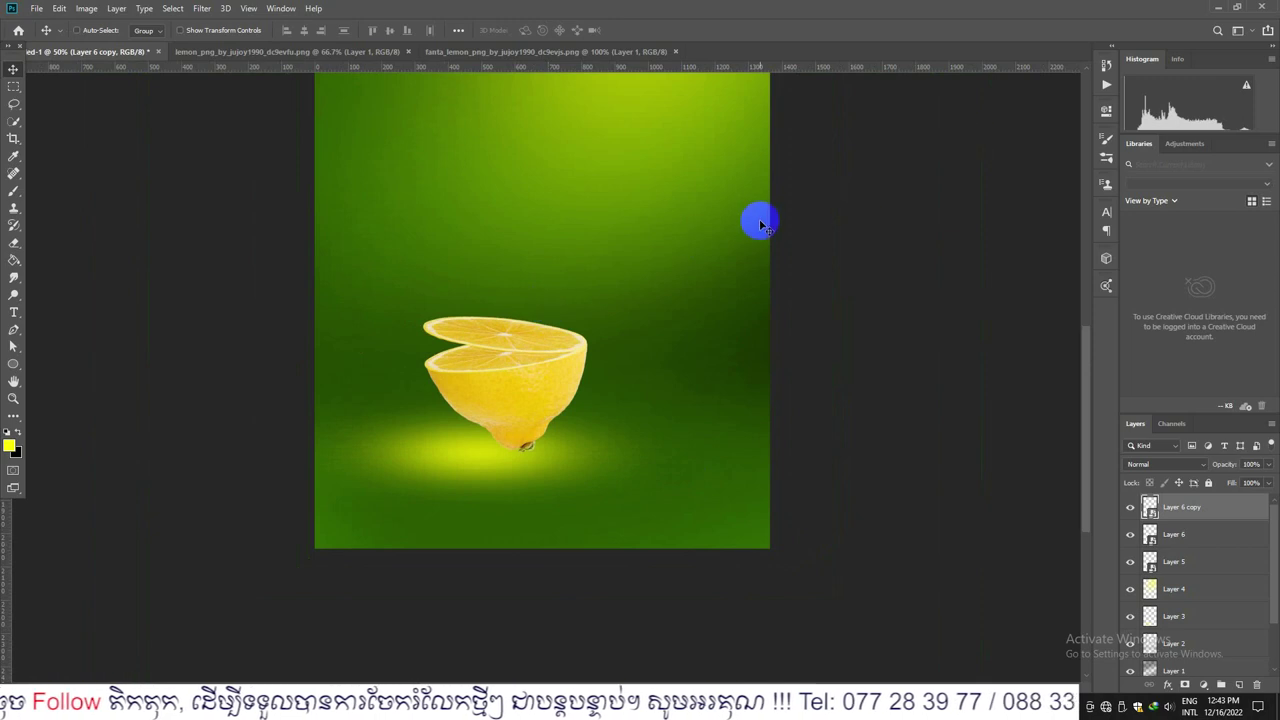
key(ctrl+plus)
key(ctrl+plus)
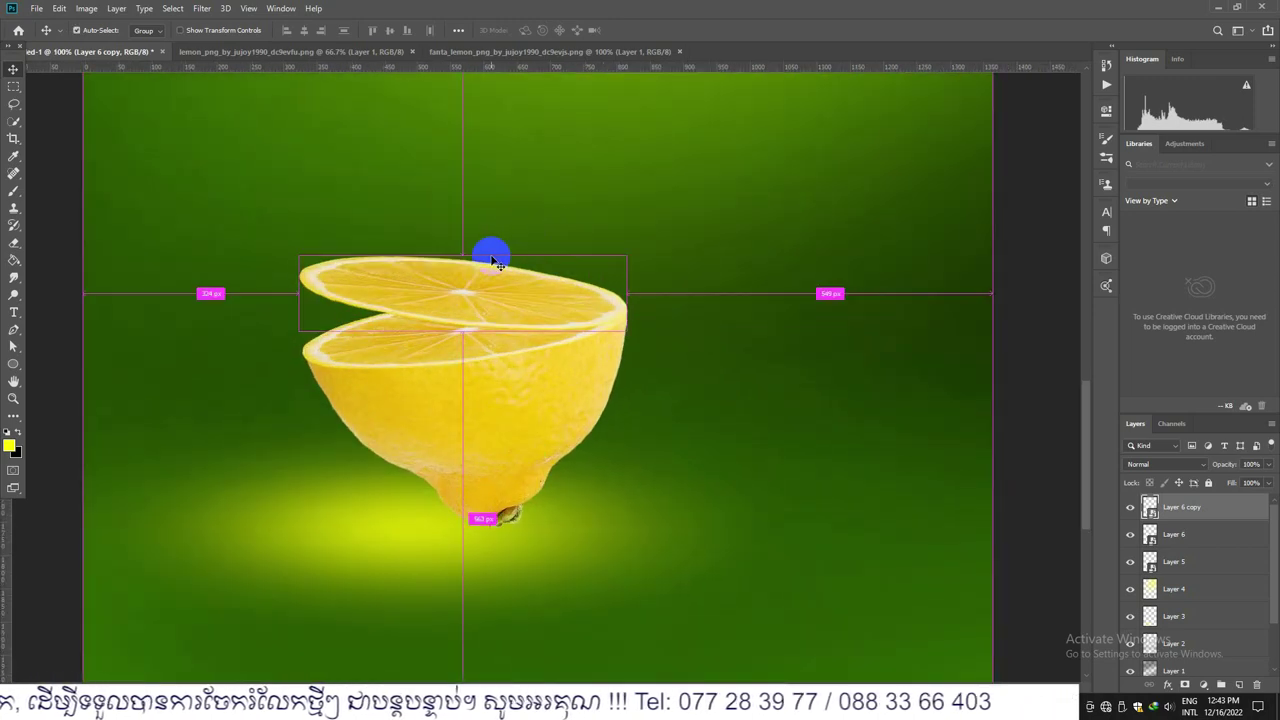
key(ctrl+t)
right_click(486, 289)
click(486, 273)
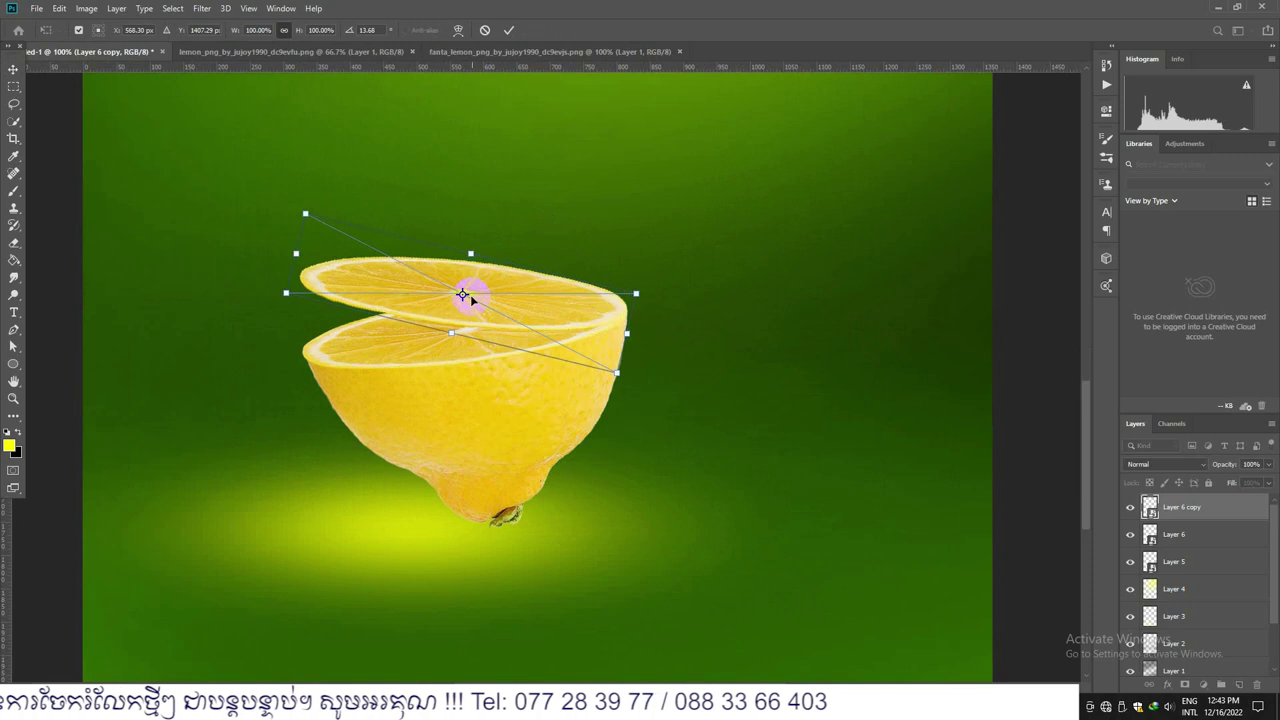
drag(463, 292, 608, 307)
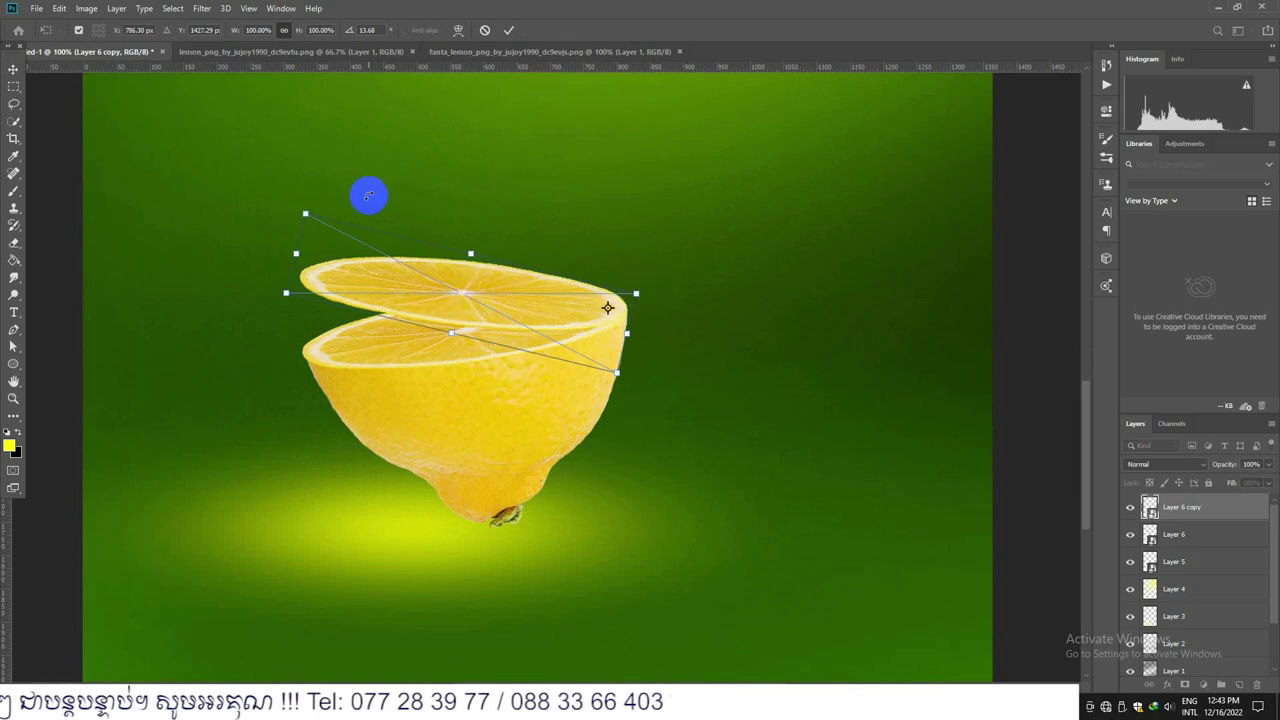
drag(289, 199, 363, 234)
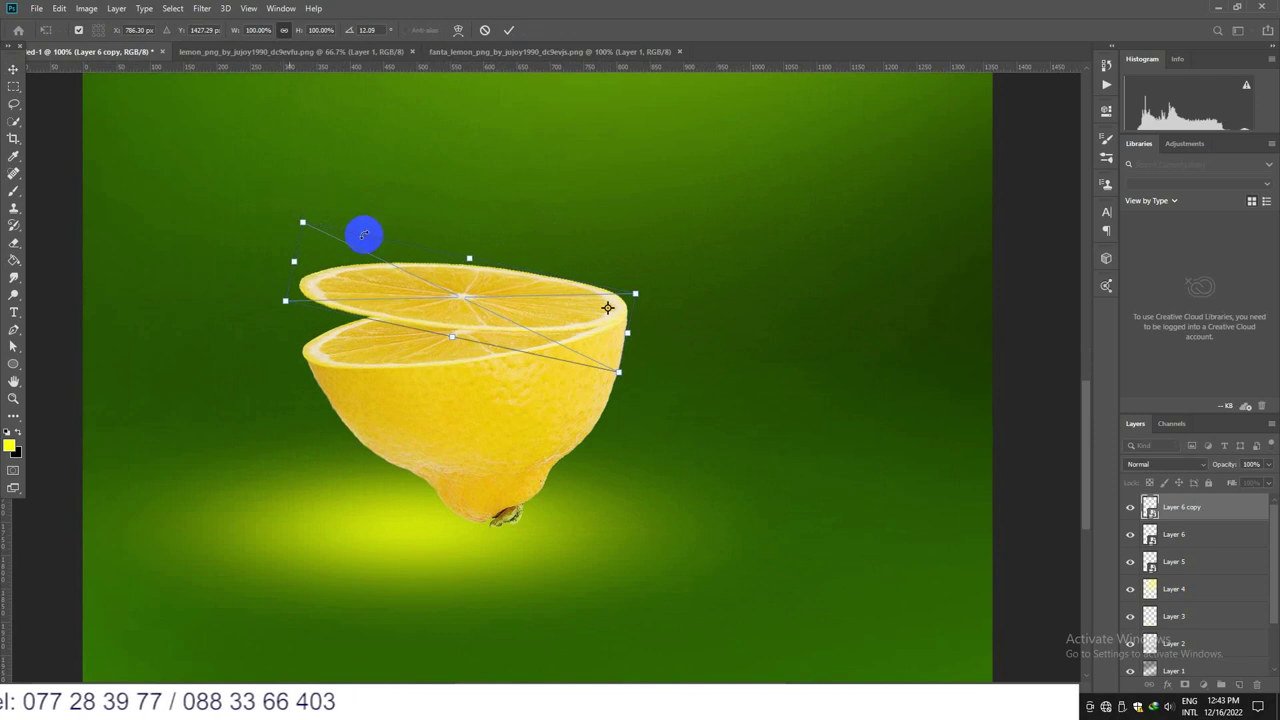
key(Return)
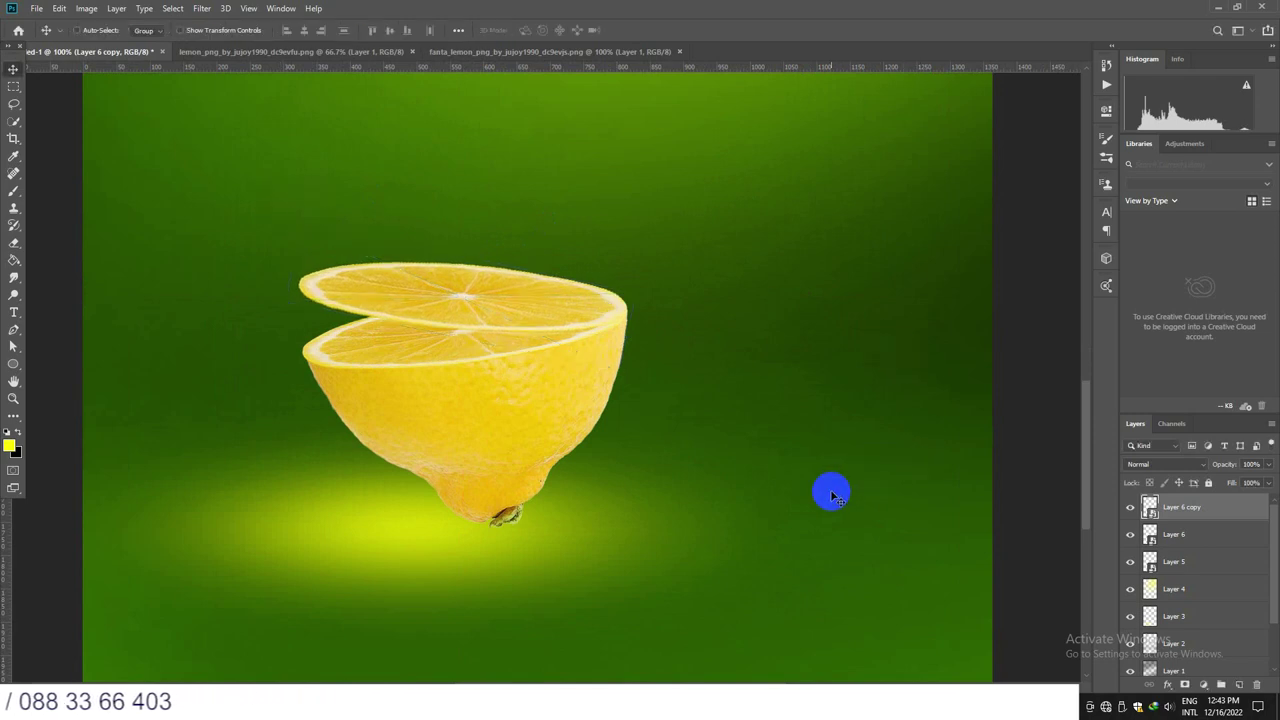
Step: Examine the opened lemon slices against the whole poster and up close
key(ctrl+minus)
key(ctrl+minus)
key(ctrl+minus)
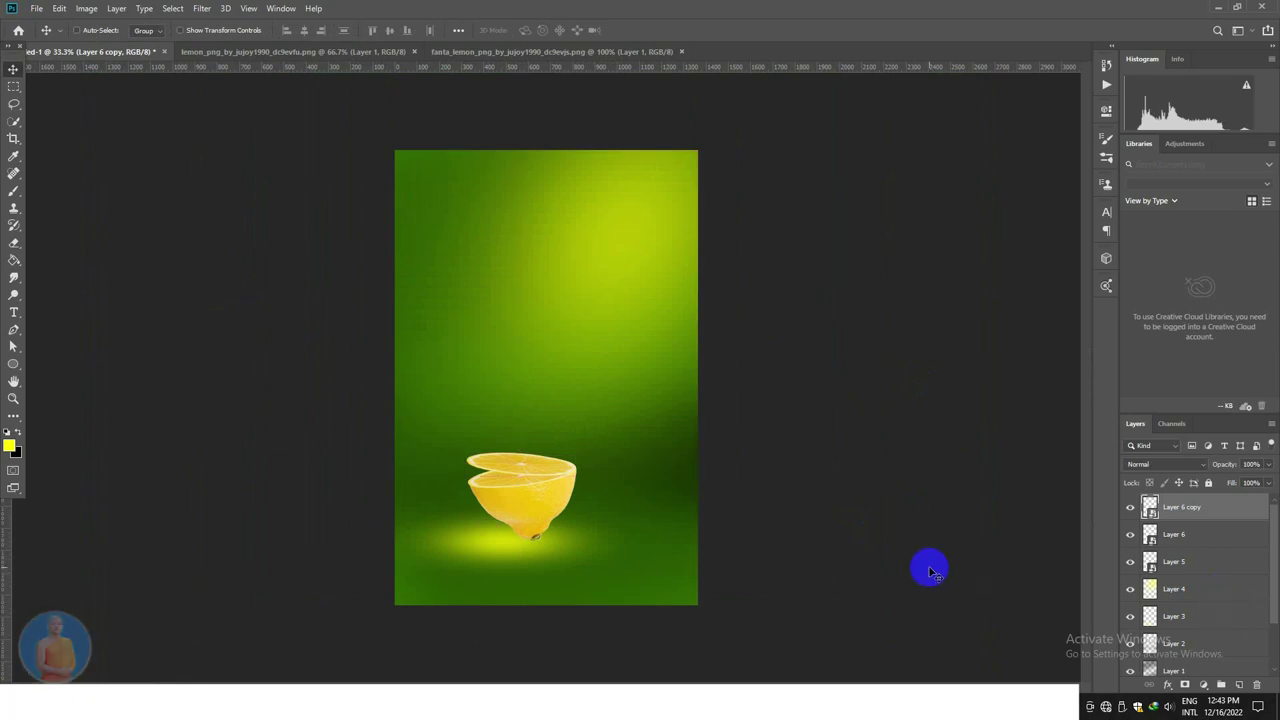
key(ctrl+plus)
key(ctrl+plus)
key(ctrl+plus)
drag(703, 568, 728, 481)
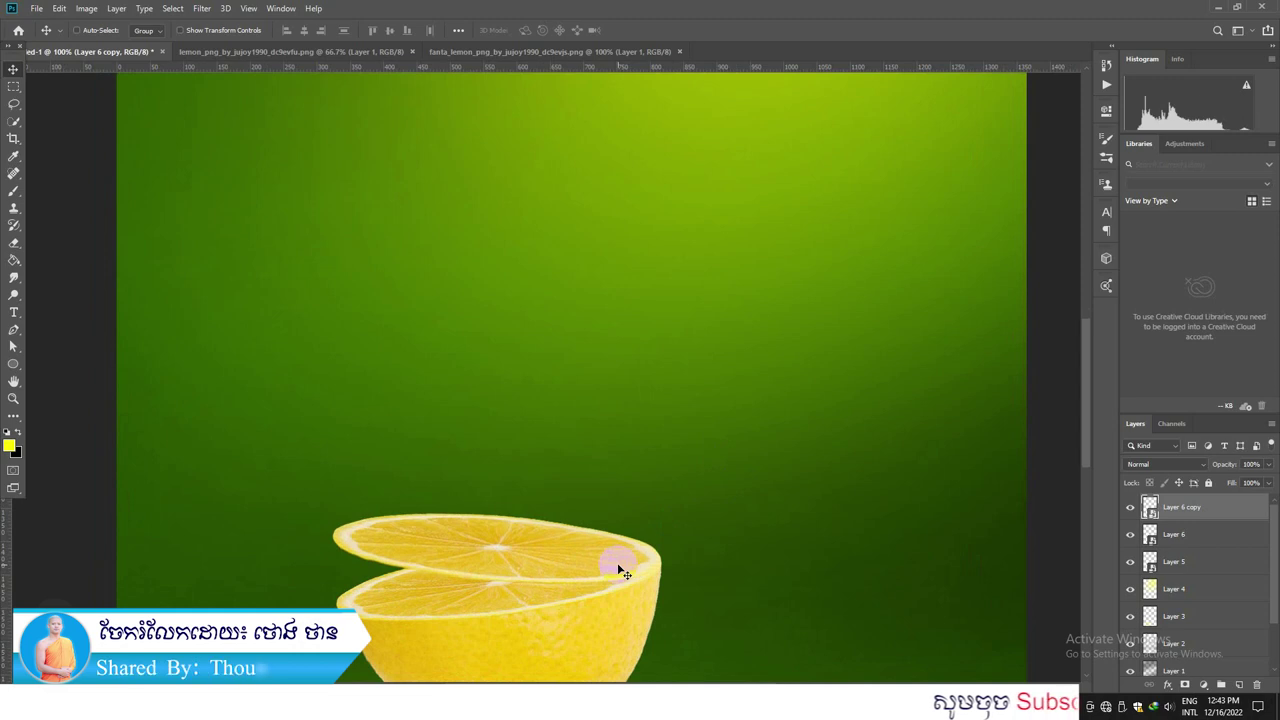
drag(758, 447, 722, 278)
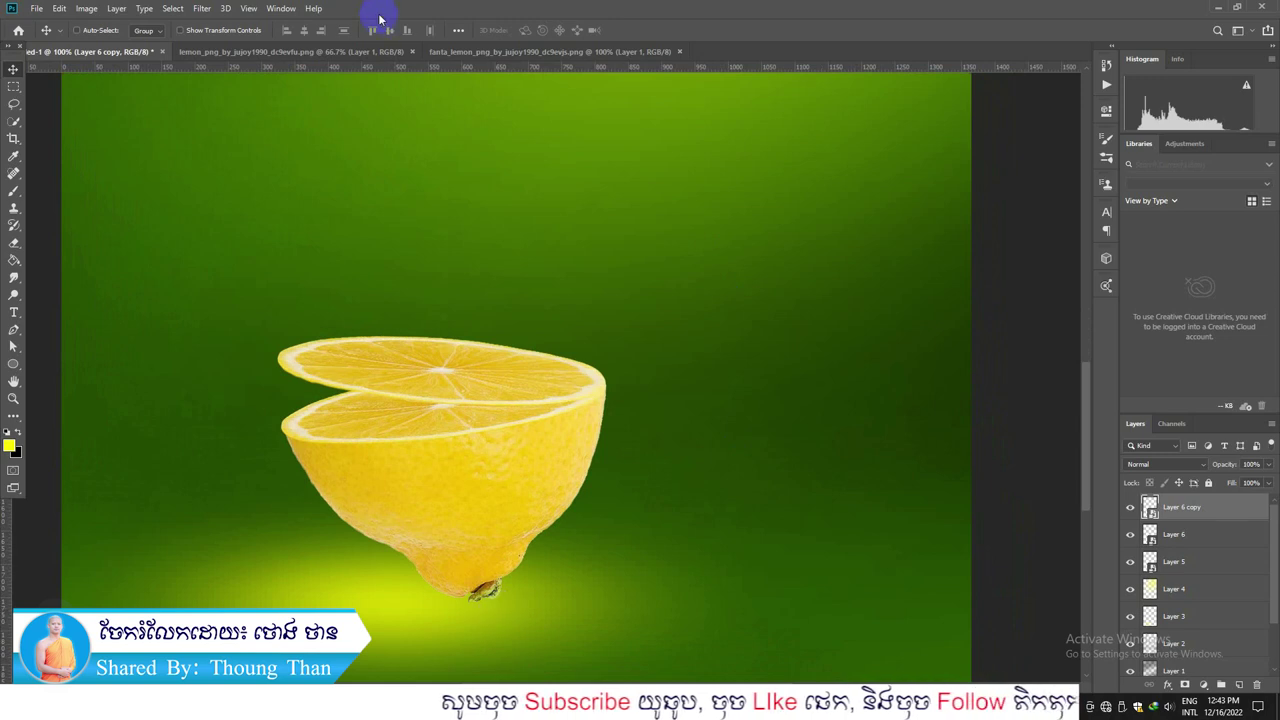
Step: In the lemon PNG, clear the existing selection and lasso the thin crescent of peel along the cut half's right and lower rim
click(362, 52)
click(537, 438)
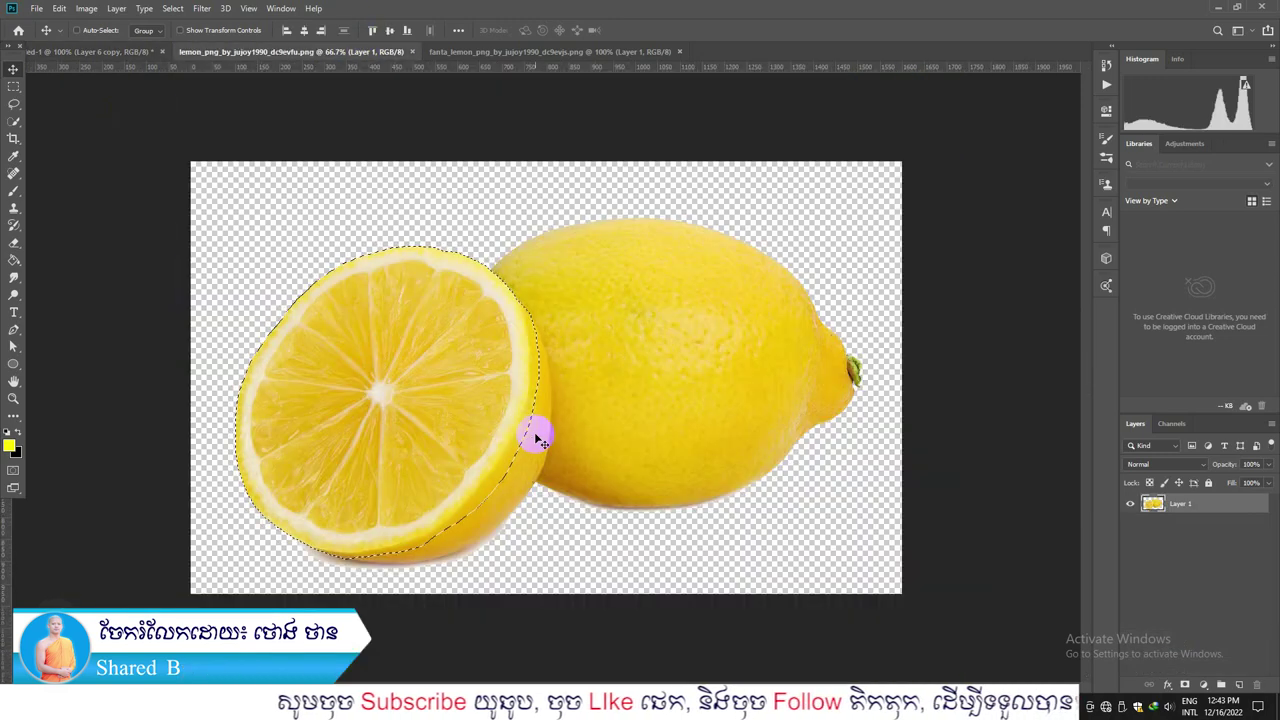
key(ctrl+d)
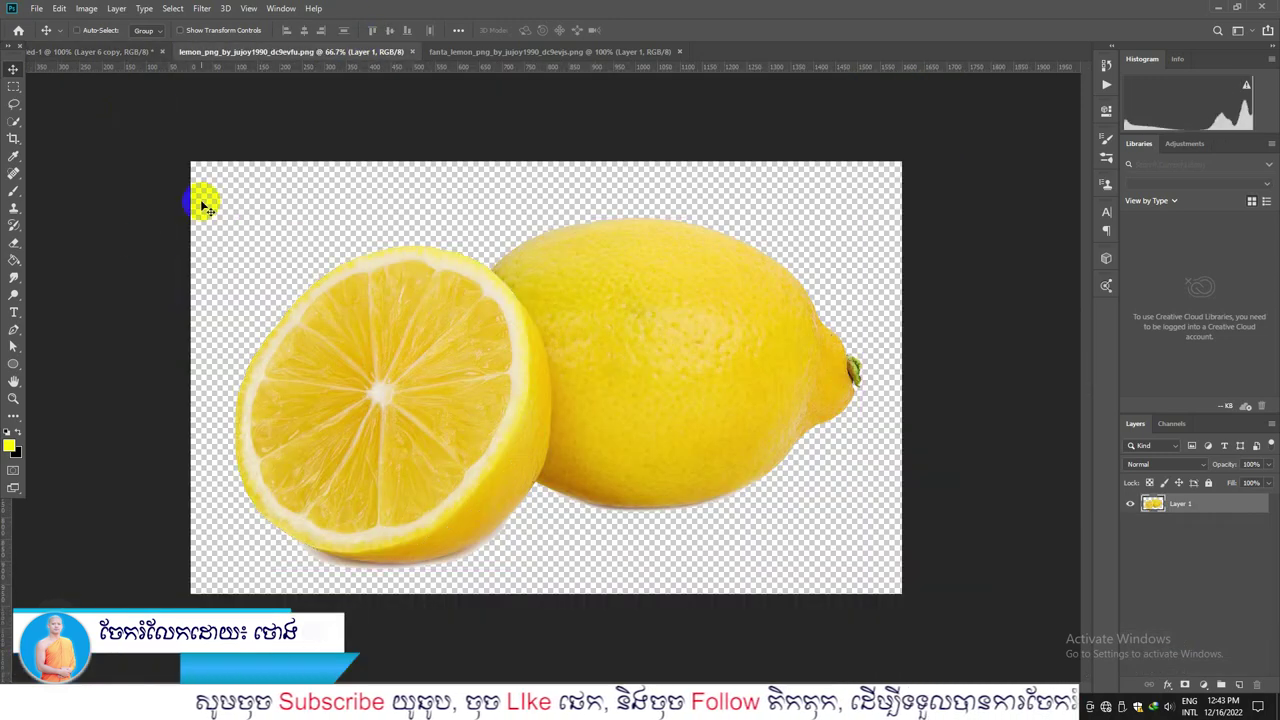
click(13, 104)
click(36, 106)
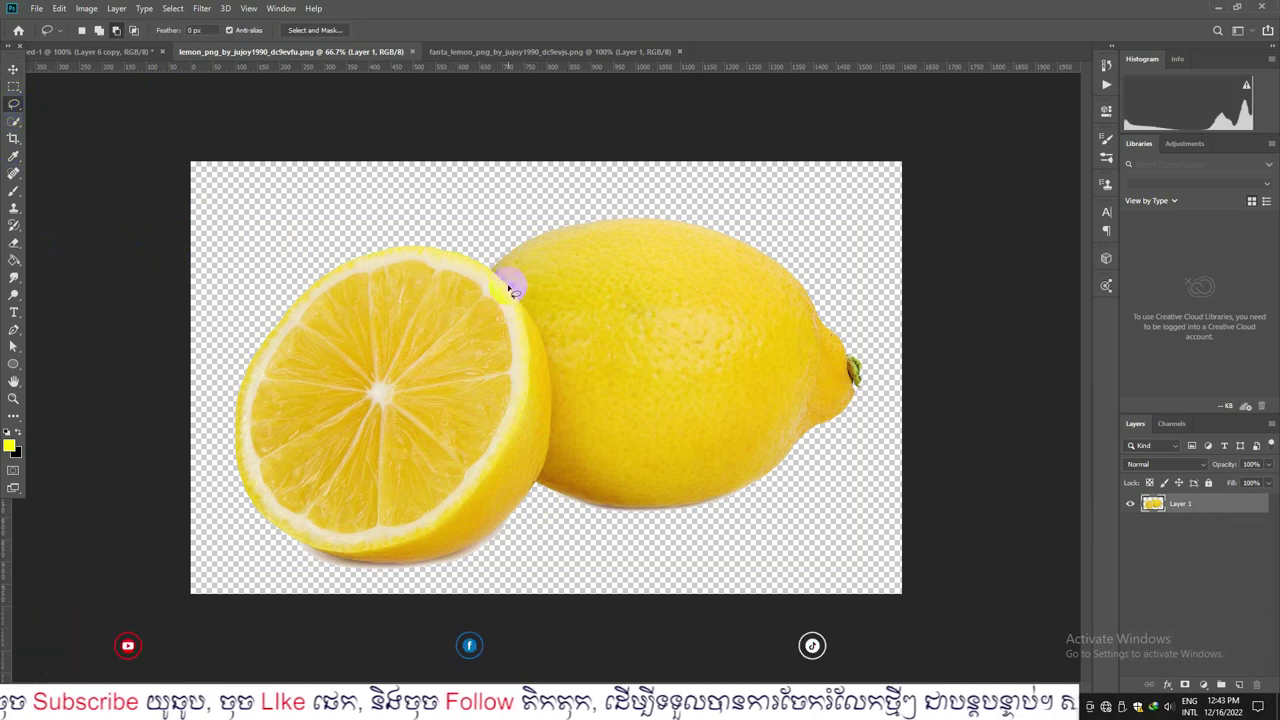
drag(513, 287, 528, 393)
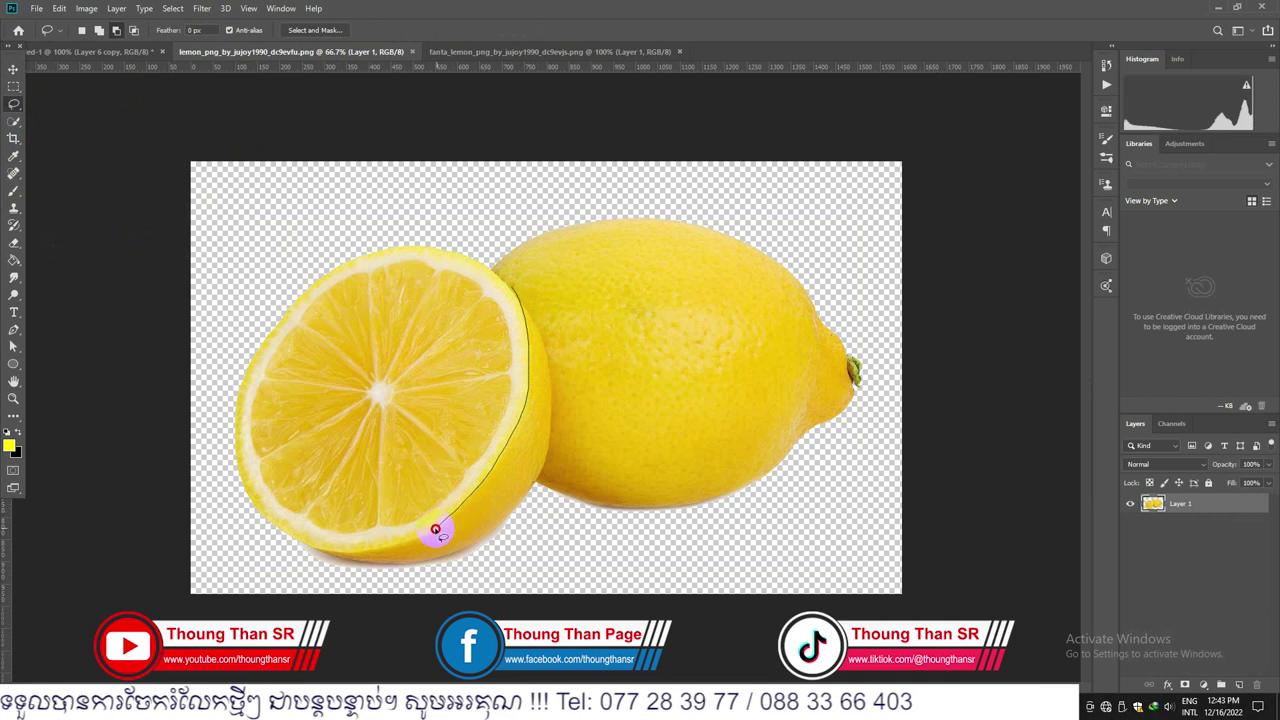
mouse_move(396, 545)
mouse_down()
mouse_move(304, 548)
mouse_move(408, 559)
mouse_move(492, 512)
mouse_up()
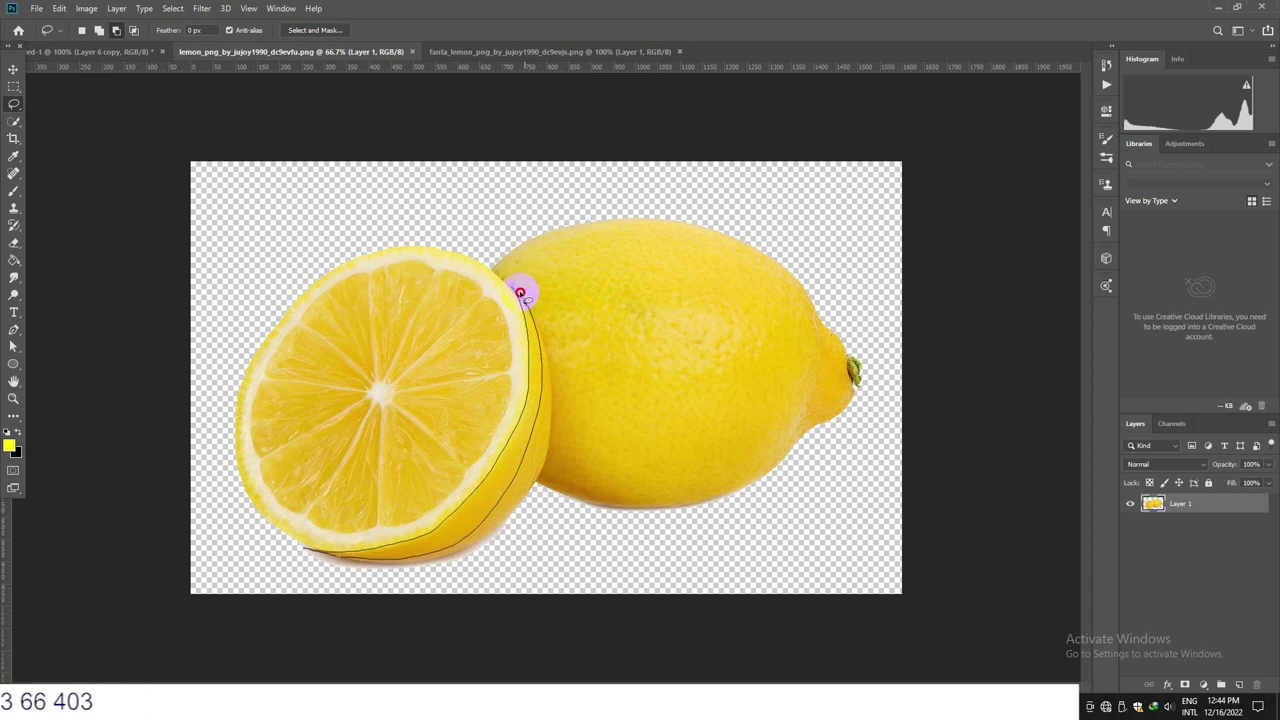
drag(520, 292, 526, 302)
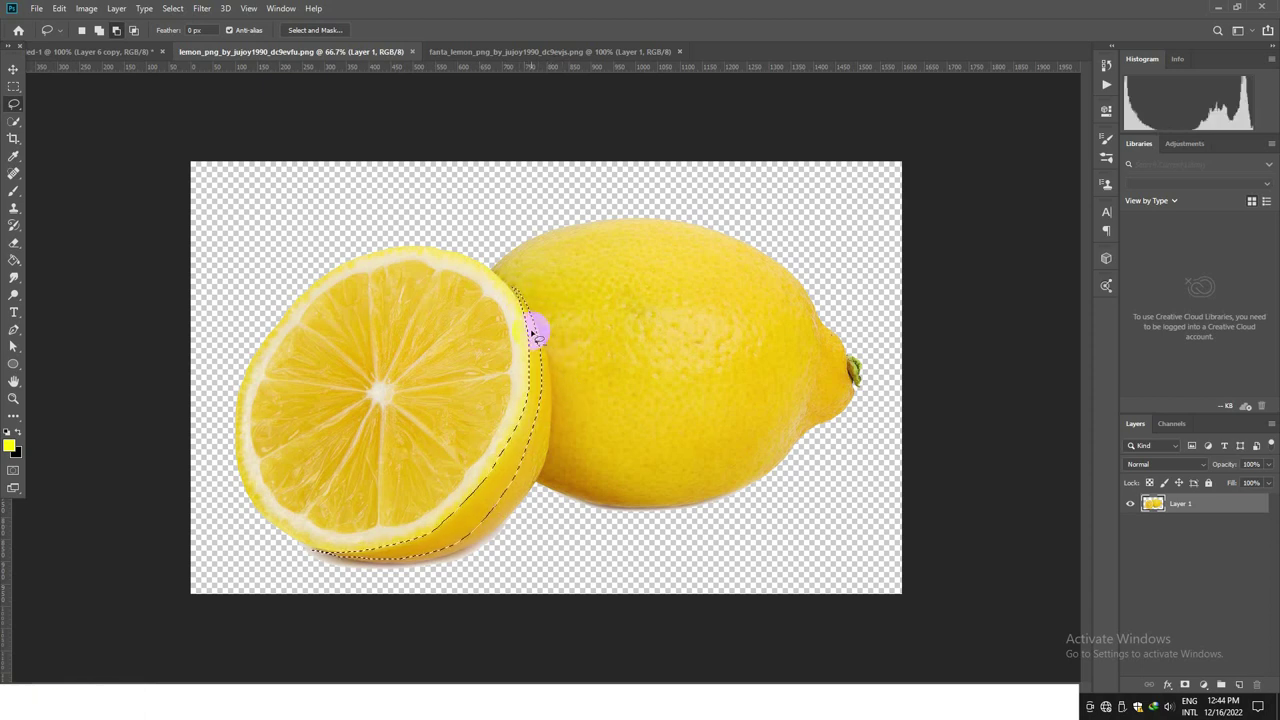
Step: Bring the peel crescent into the poster as a new layer and transform it to curve across the front of the lifted slice
click(14, 68)
drag(500, 466, 88, 5)
drag(135, 55, 563, 454)
key(ctrl+t)
drag(646, 557, 443, 417)
key(Return)
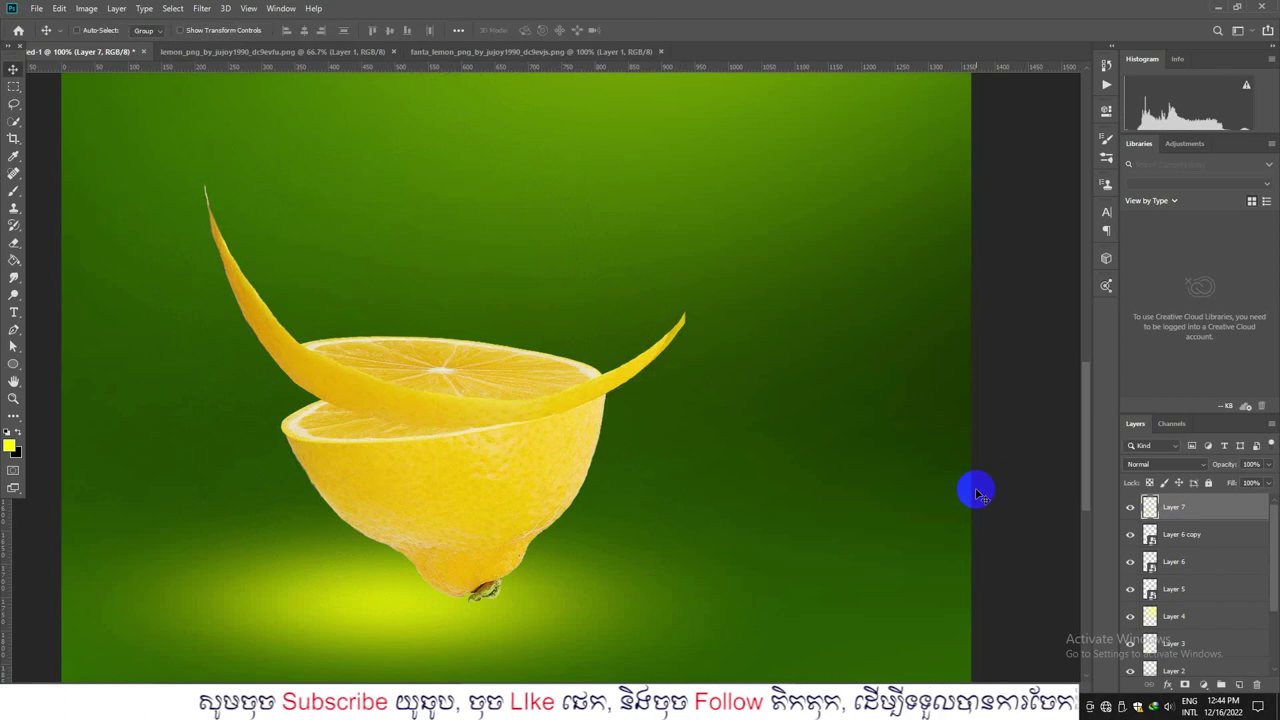
Step: Convert the peel layer to a smart object, start Puppet Warp on it, and lower its opacity to 48%
right_click(1192, 516)
click(1094, 316)
click(60, 8)
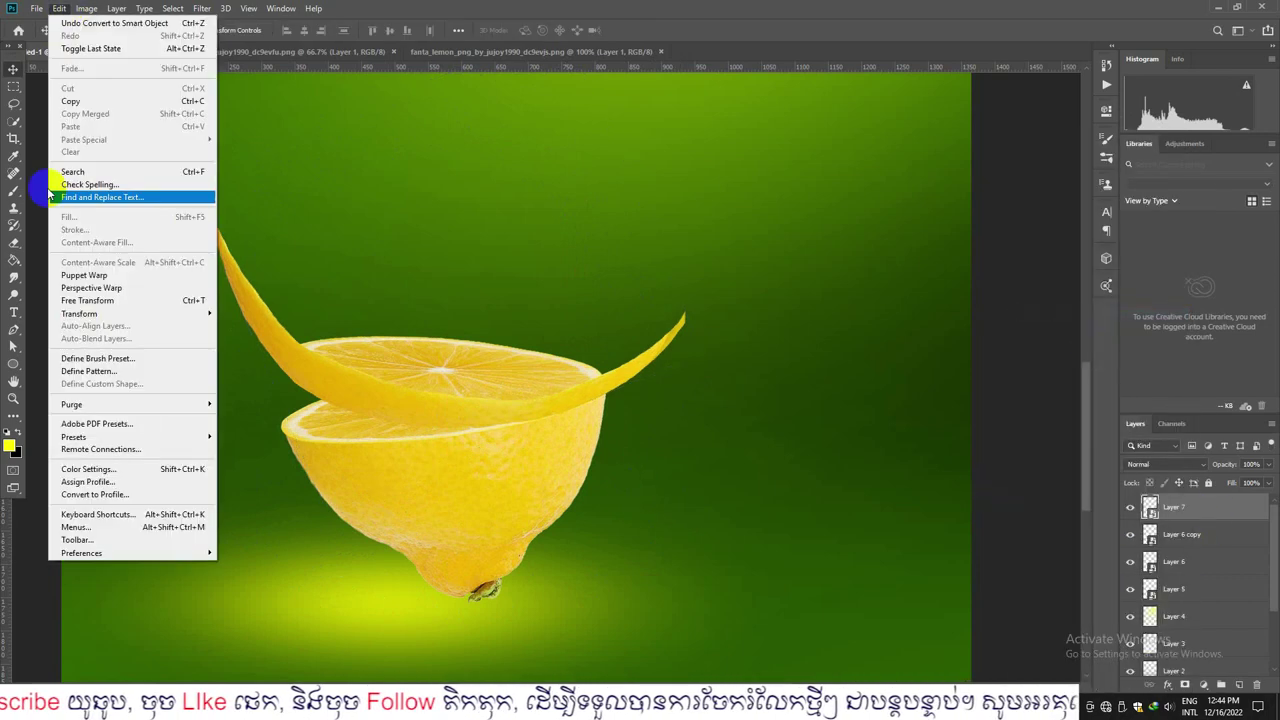
click(94, 271)
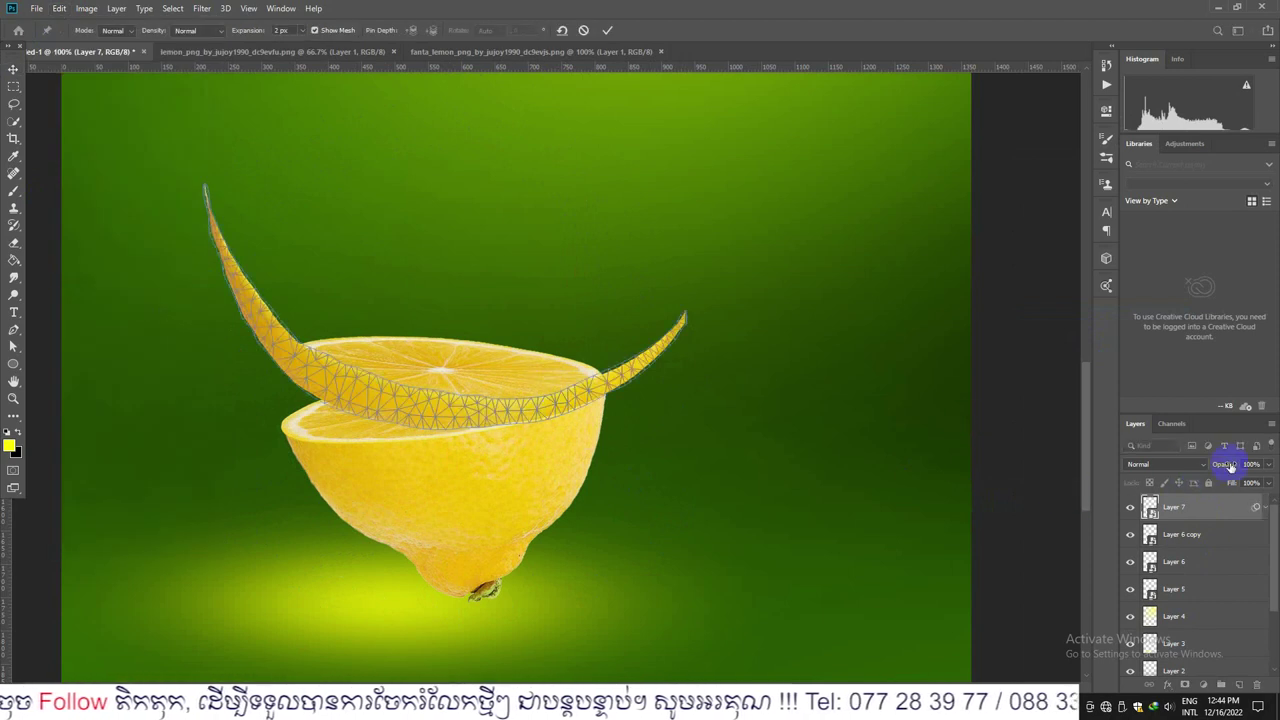
drag(1228, 467, 1197, 479)
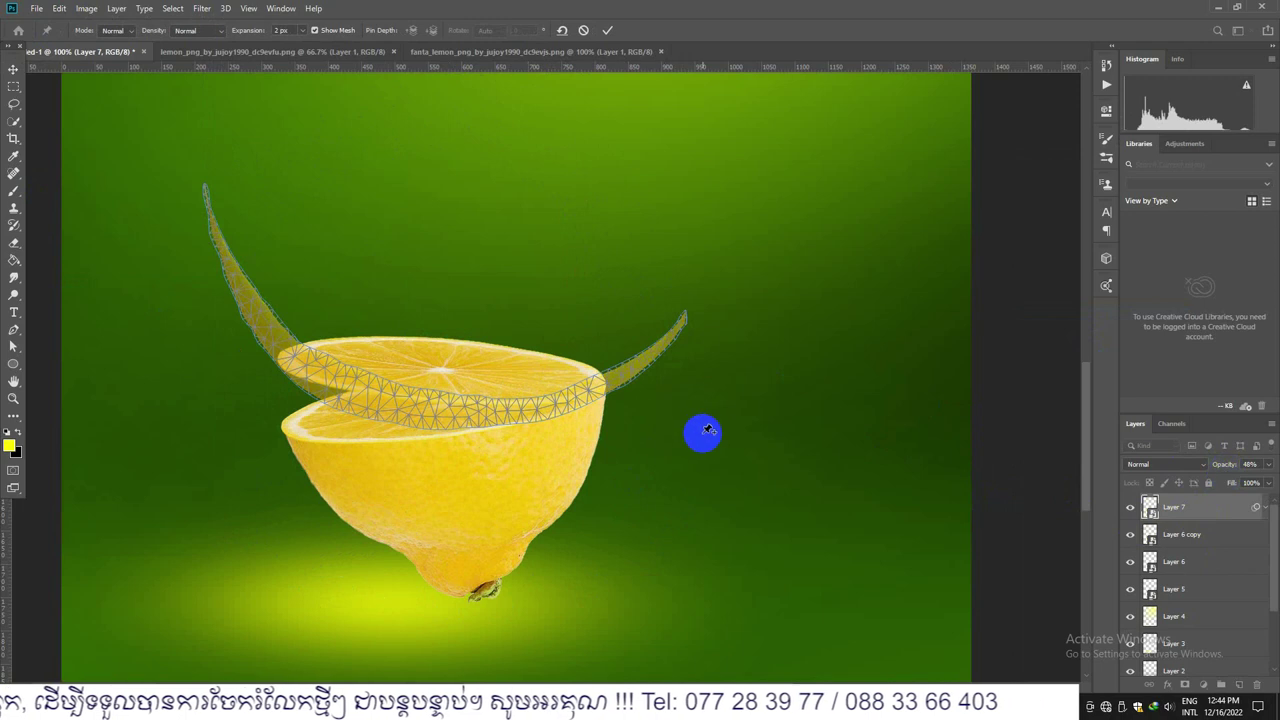
Step: Pin the peel strip near both slice ends and at its middle, and warp it to follow the lifted slice's lower edge
key(ctrl+plus)
drag(513, 549, 886, 551)
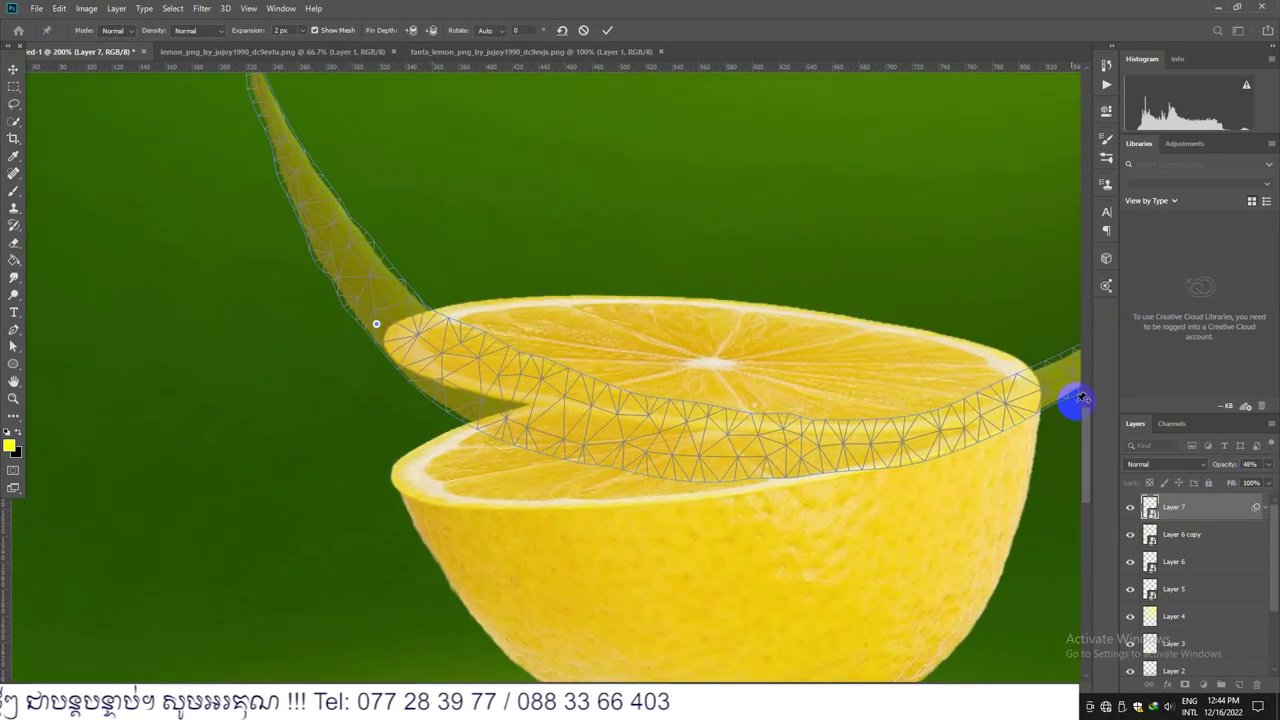
drag(1049, 397, 960, 407)
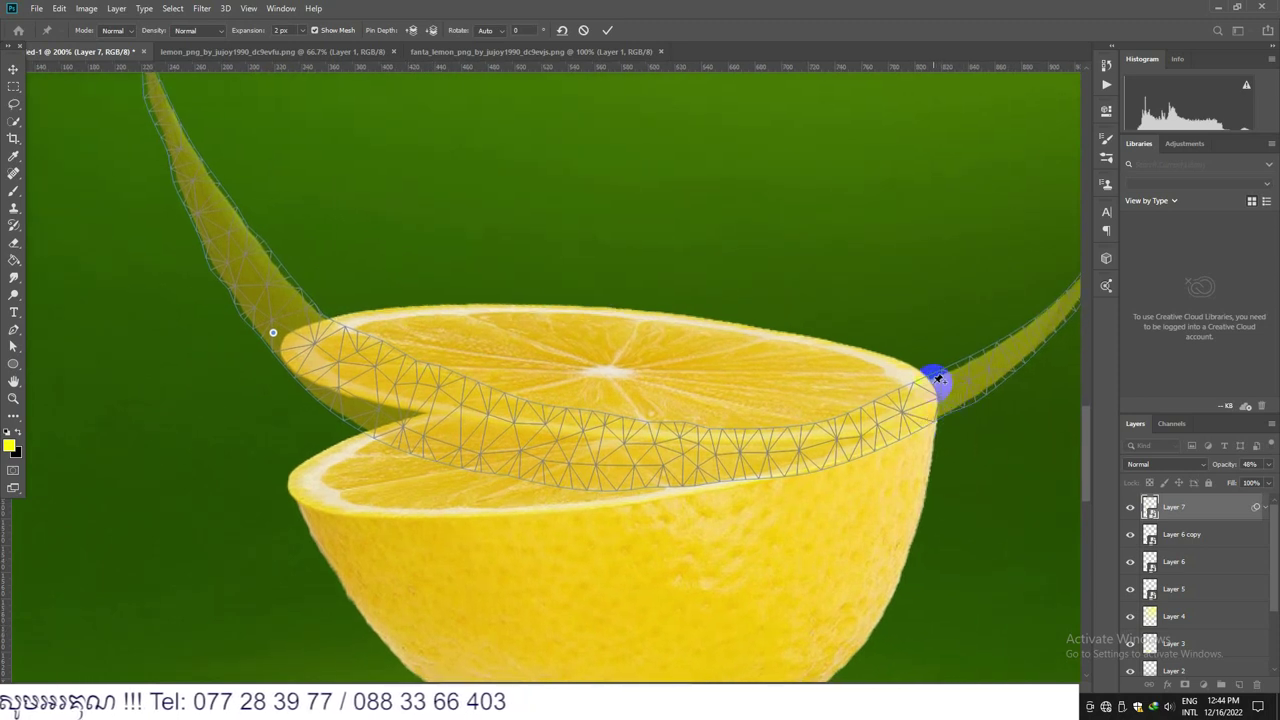
click(945, 381)
drag(653, 440, 622, 427)
key(ctrl+z)
click(626, 438)
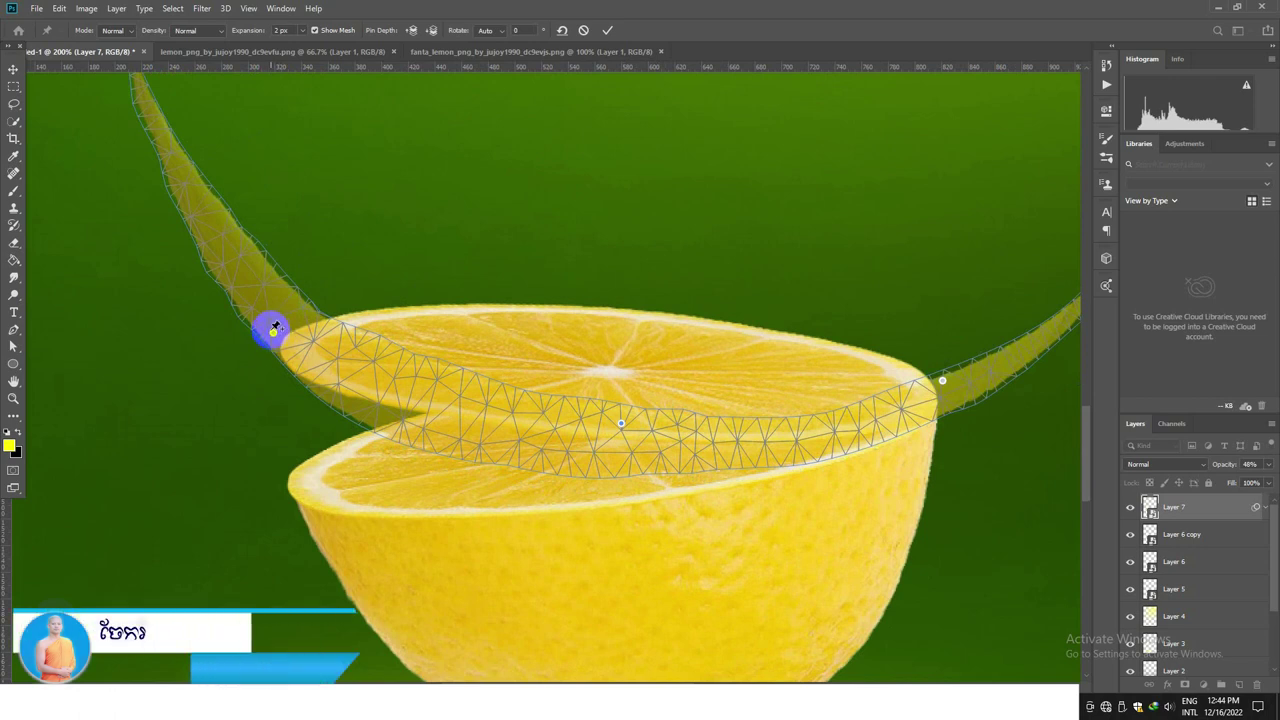
drag(272, 334, 260, 351)
Step: Add warp pins on the peel's right tail and at its tip, pull them slightly upward, and apply the Puppet Warp
drag(950, 384, 789, 408)
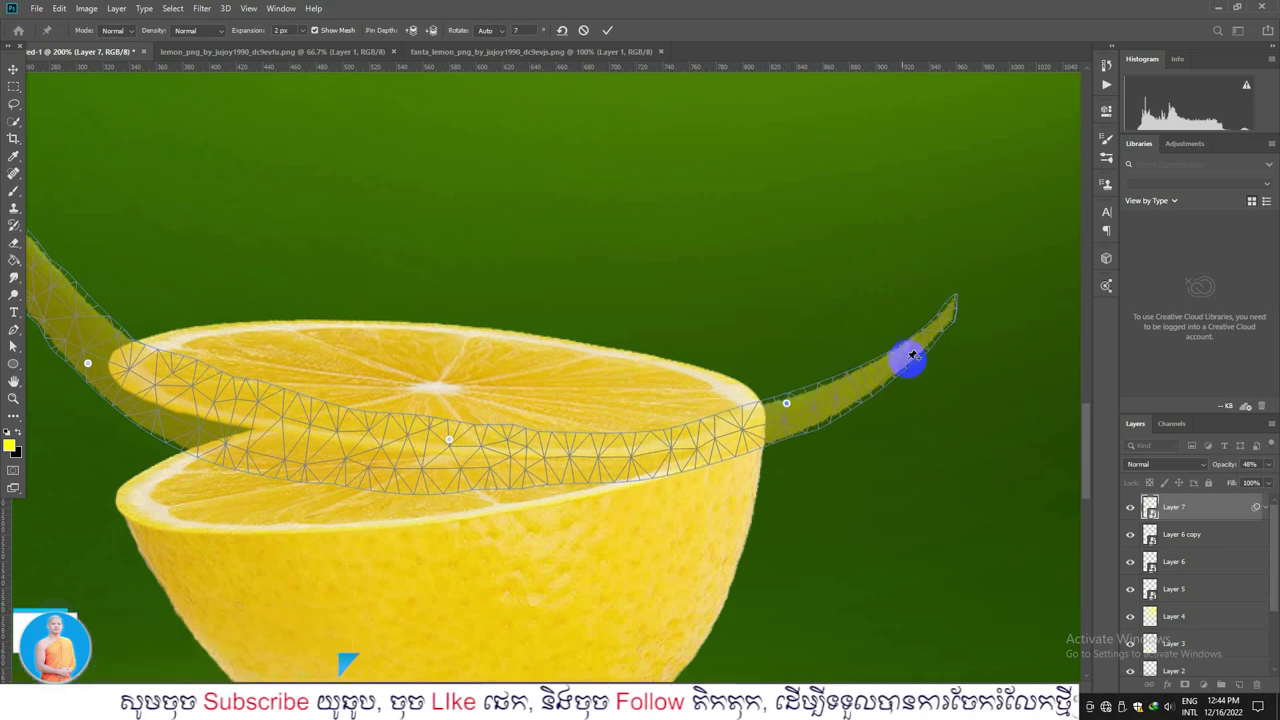
click(956, 302)
drag(956, 302, 940, 271)
click(858, 364)
drag(858, 364, 858, 352)
drag(363, 241, 706, 262)
click(607, 30)
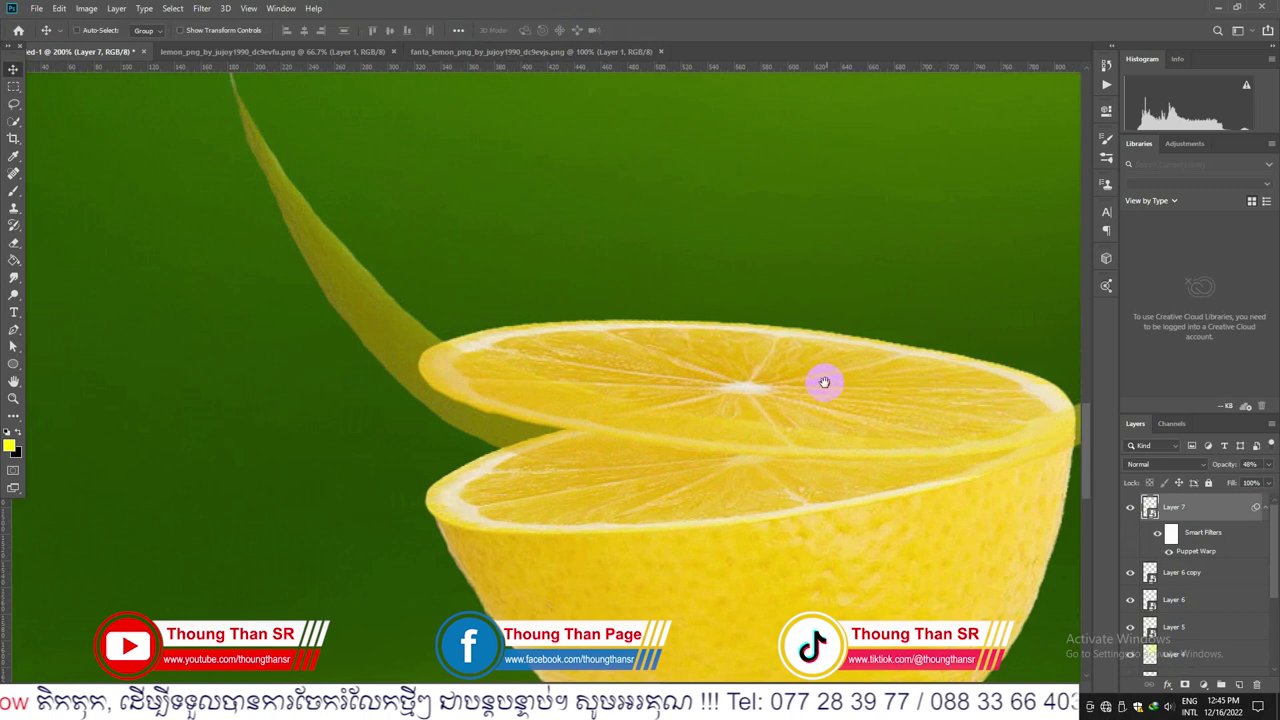
Step: Start a Pen tool path that curves around the left end of the lifted slice and onto its lower edge
drag(823, 380, 706, 340)
drag(560, 338, 600, 356)
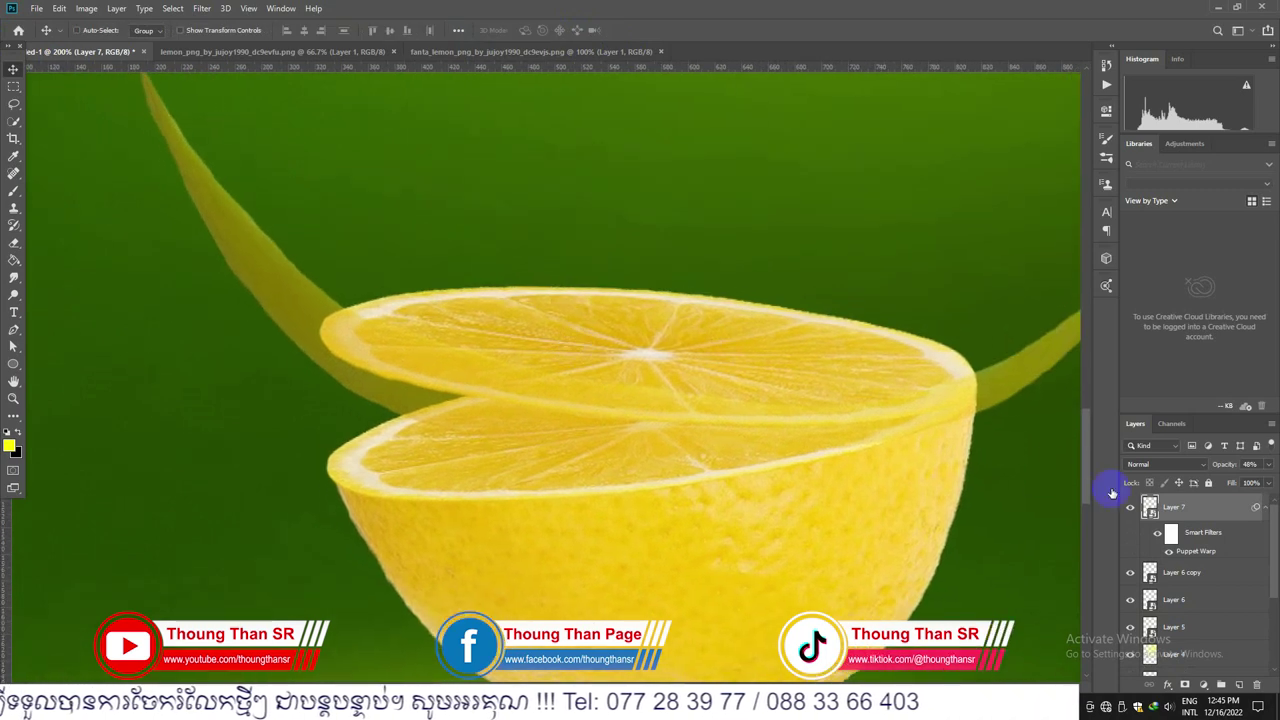
drag(474, 307, 443, 286)
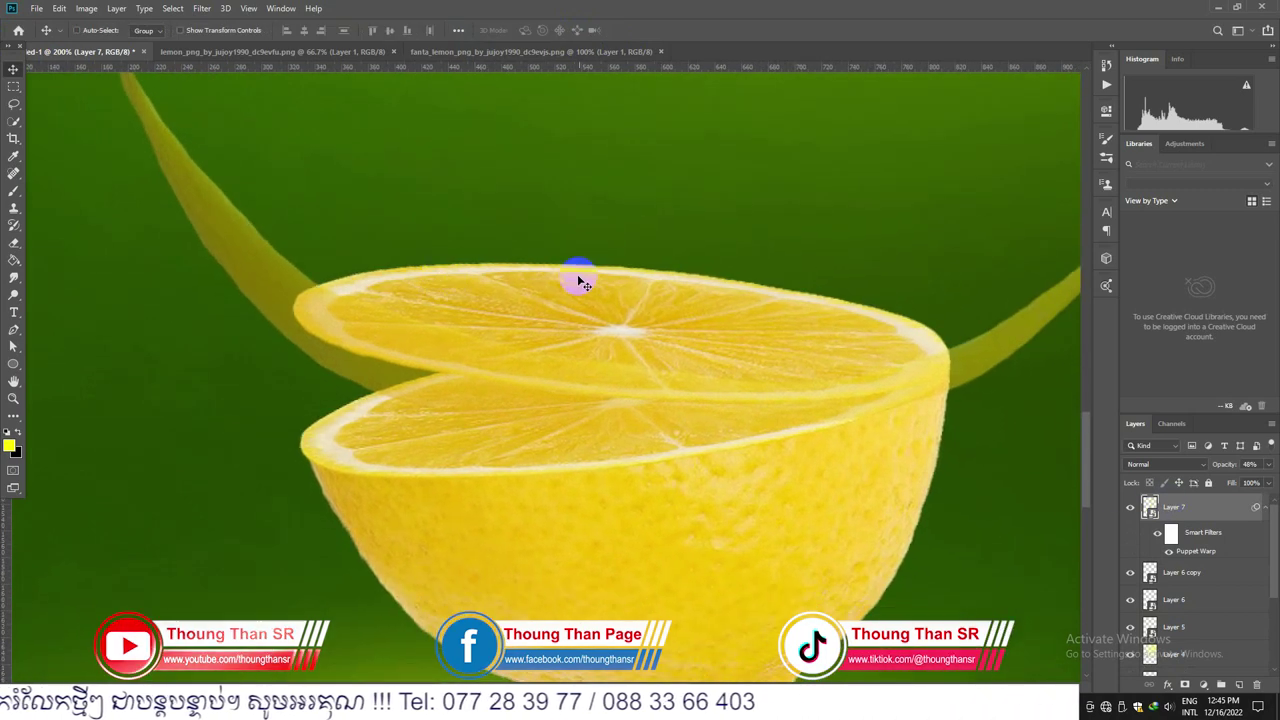
right_click(10, 332)
click(50, 318)
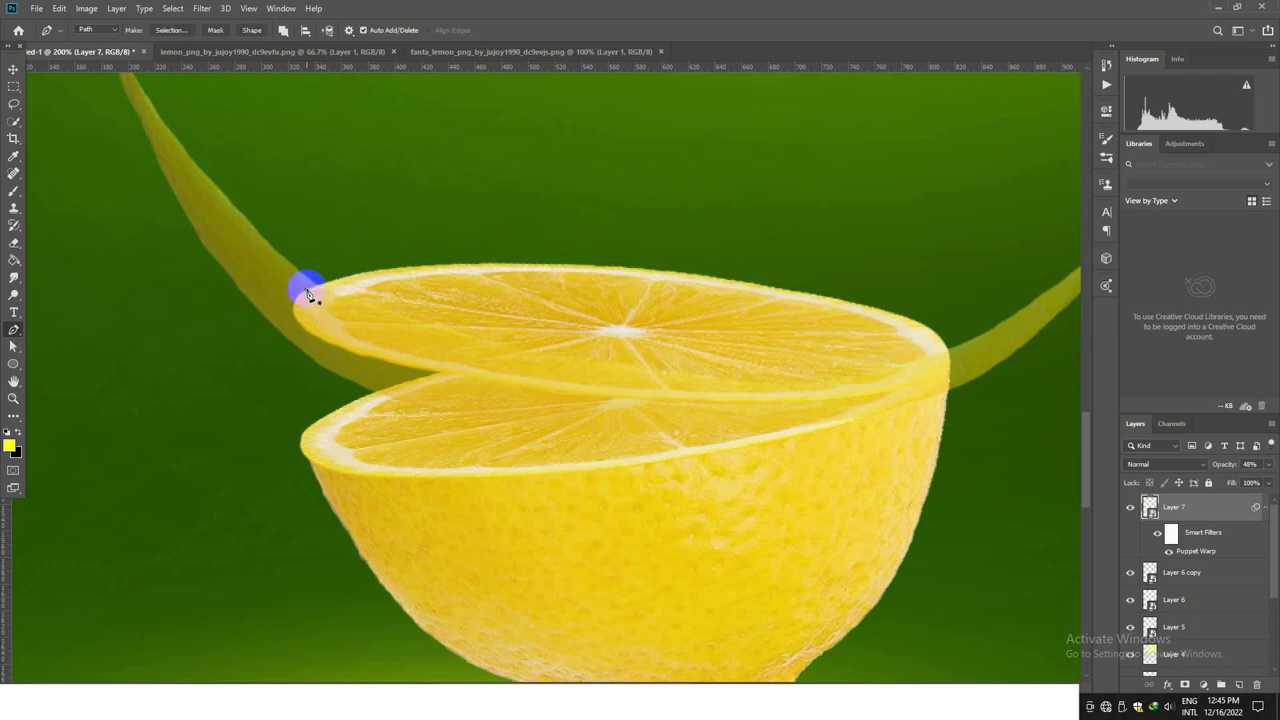
click(307, 333)
drag(306, 341, 322, 346)
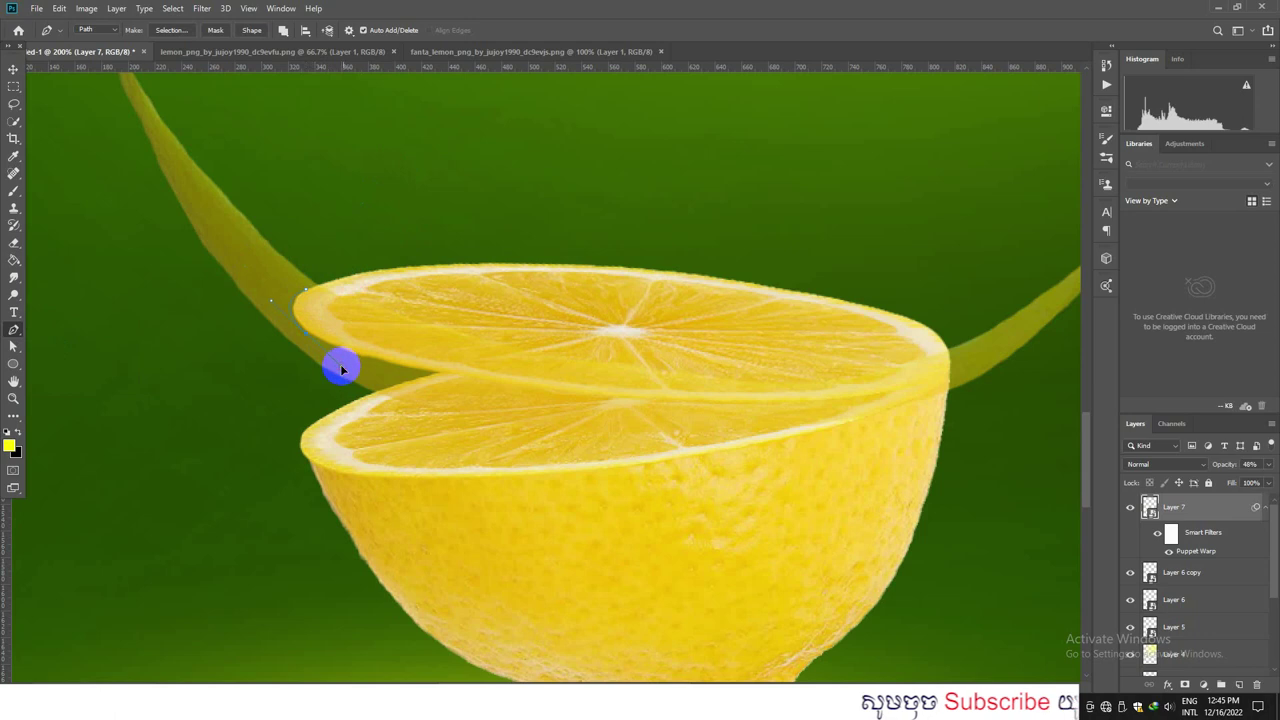
drag(353, 365, 450, 410)
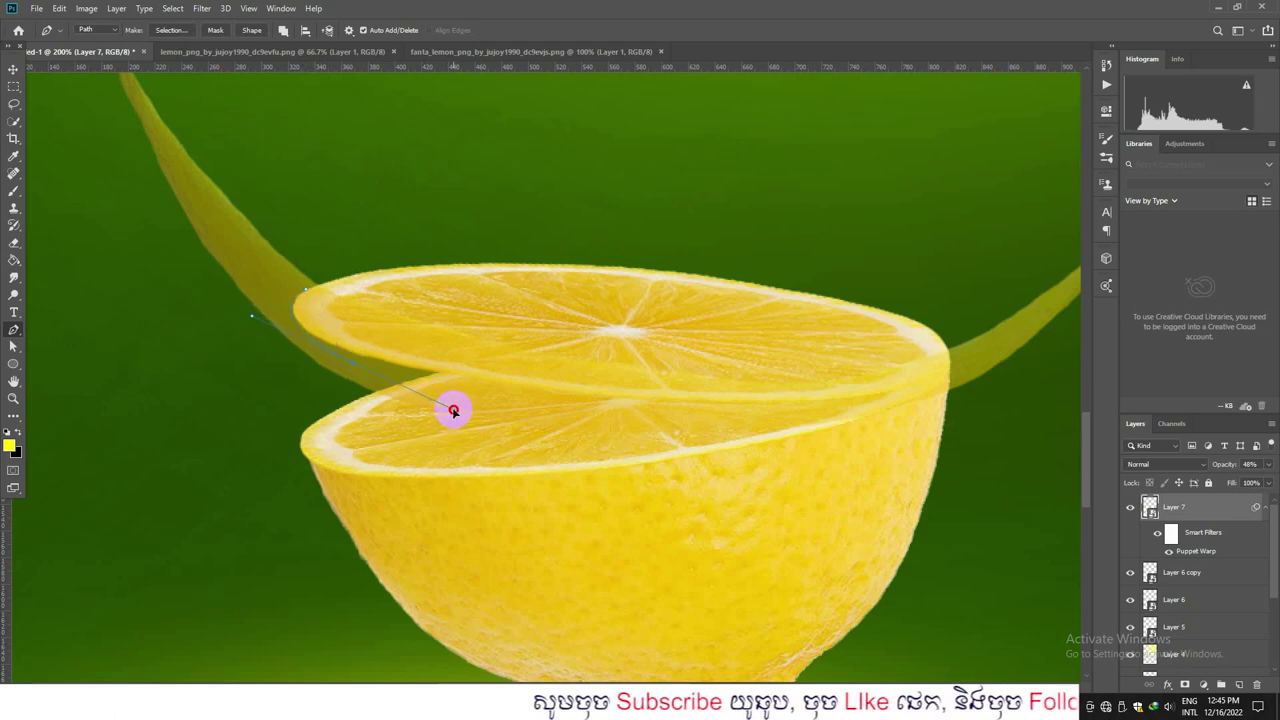
key(ctrl+z)
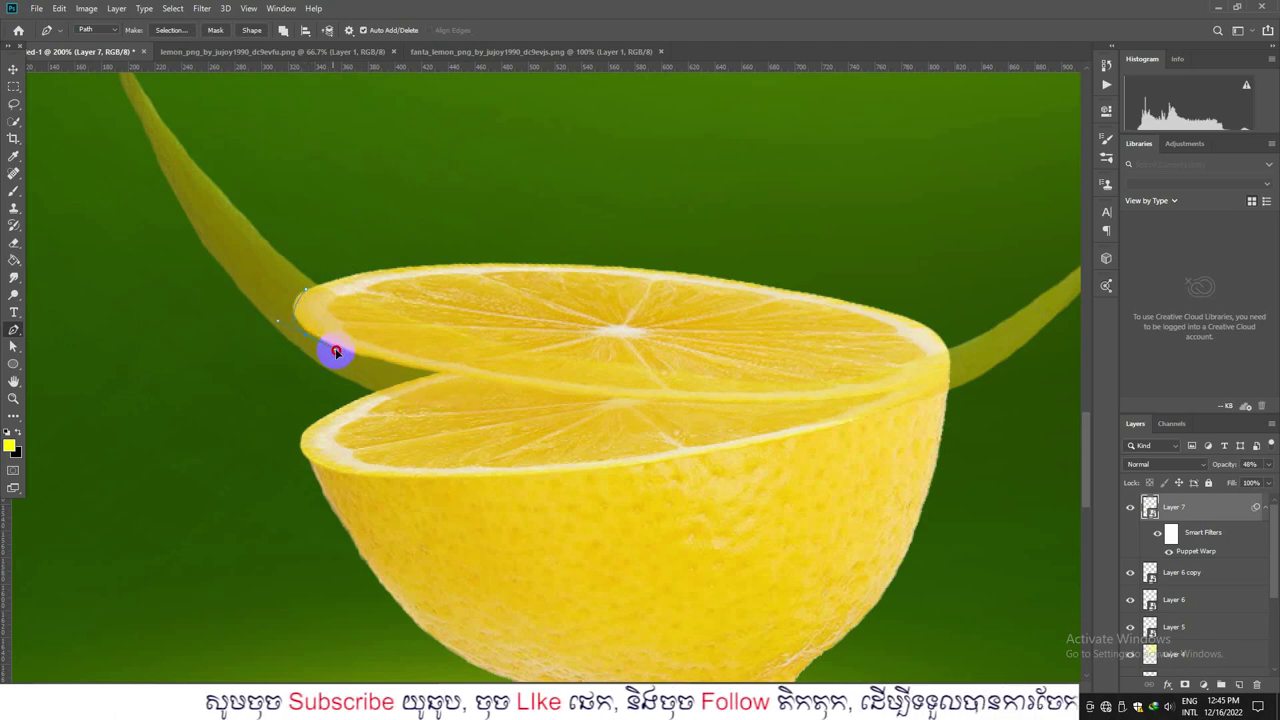
drag(323, 347, 346, 352)
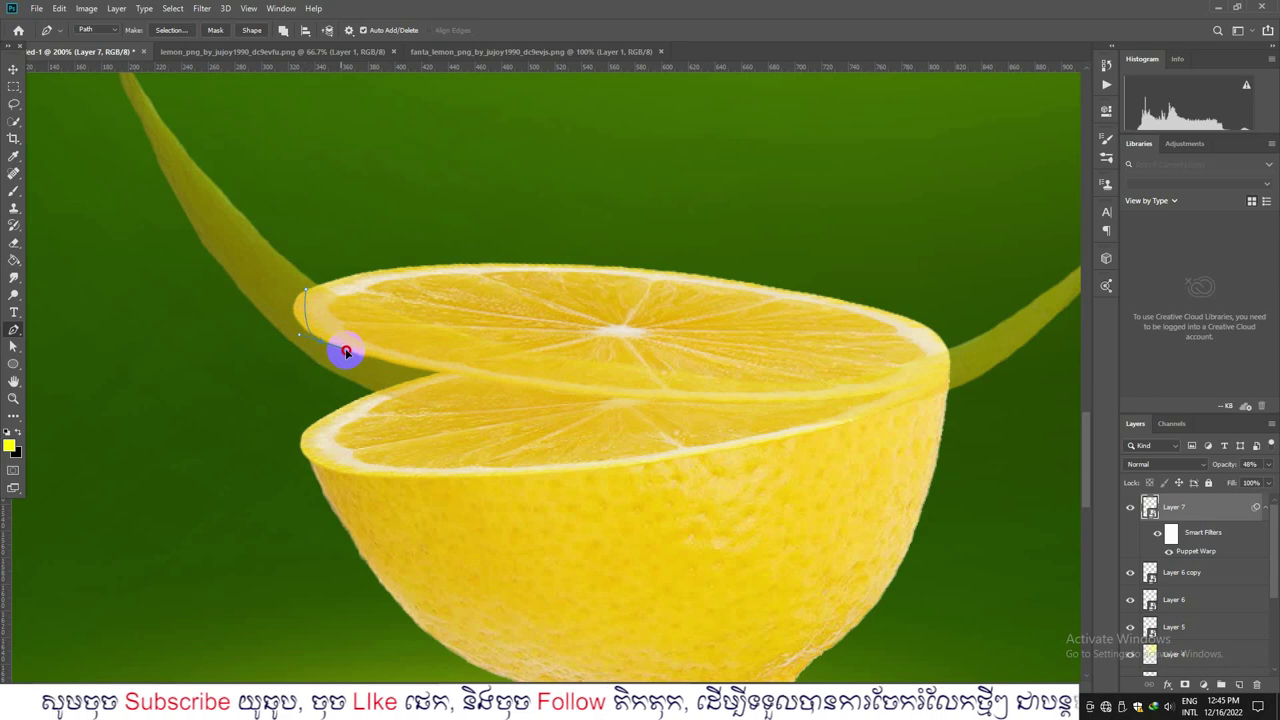
click(380, 373)
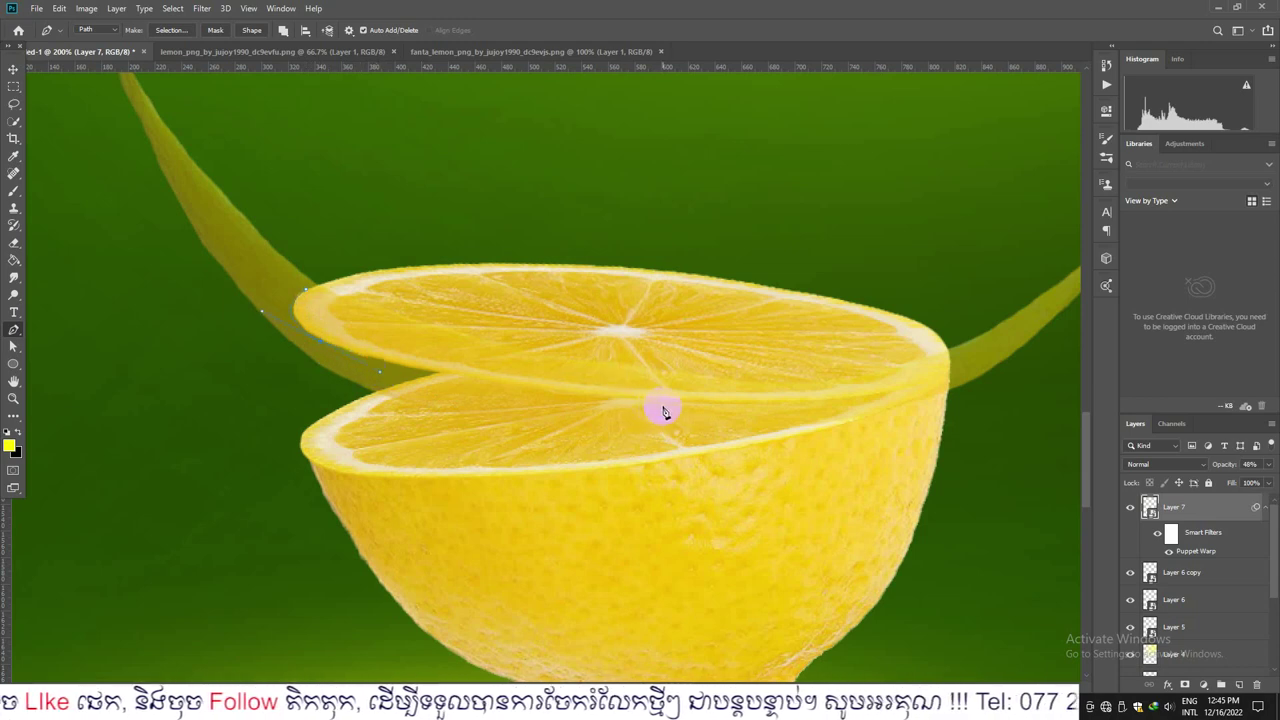
Step: Continue the pen path along the lower edge of the peel and curve it around the right end of the lifted slice
drag(688, 413, 889, 422)
key(ctrl+z)
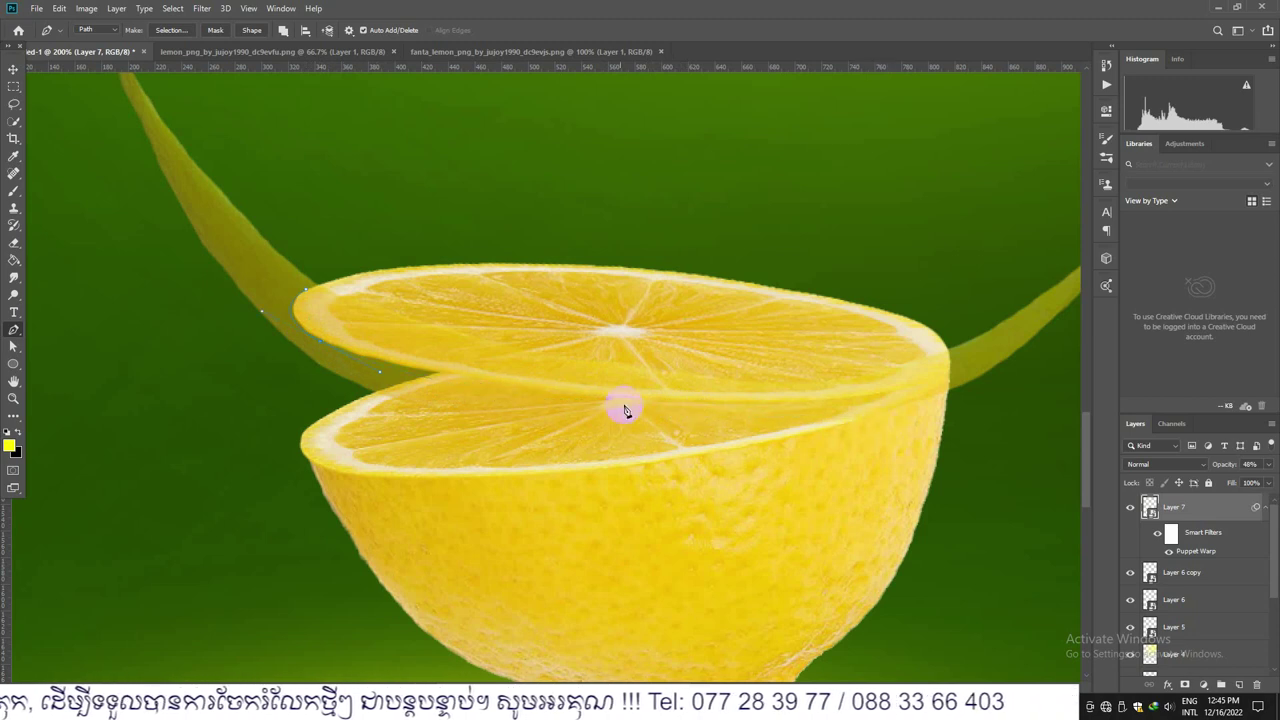
key(ctrl+z)
drag(605, 402, 733, 418)
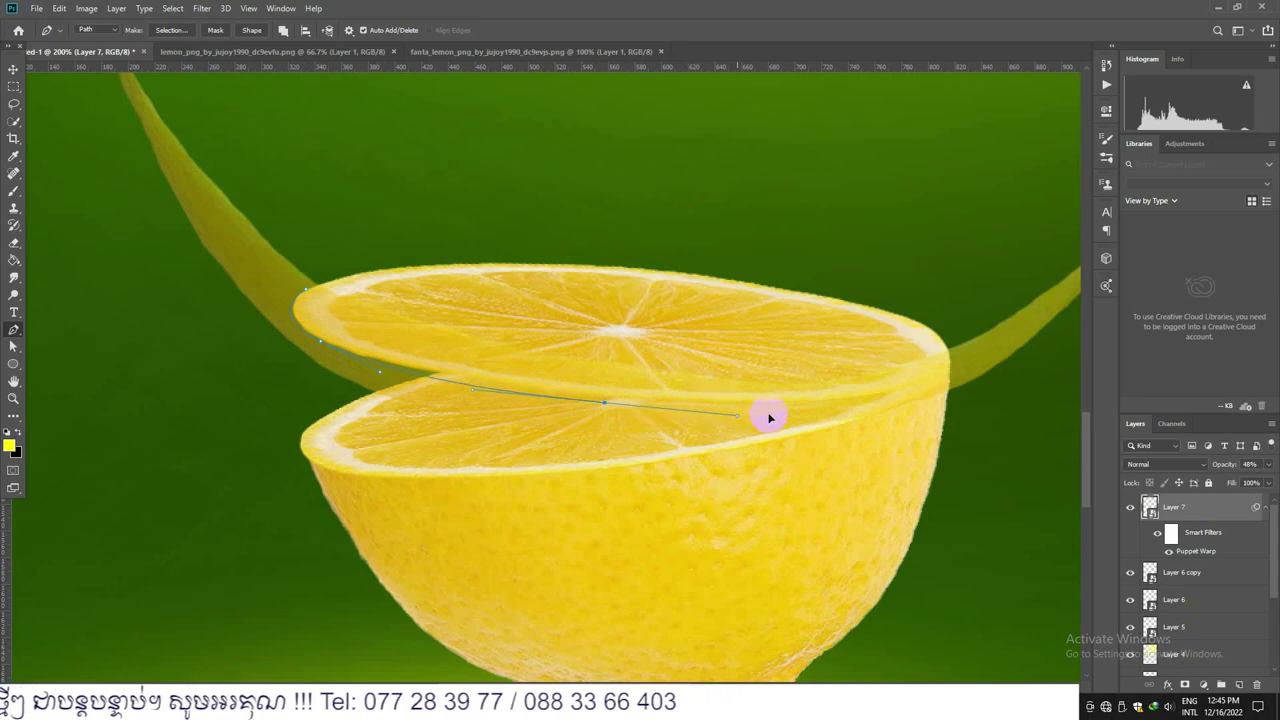
drag(900, 400, 806, 429)
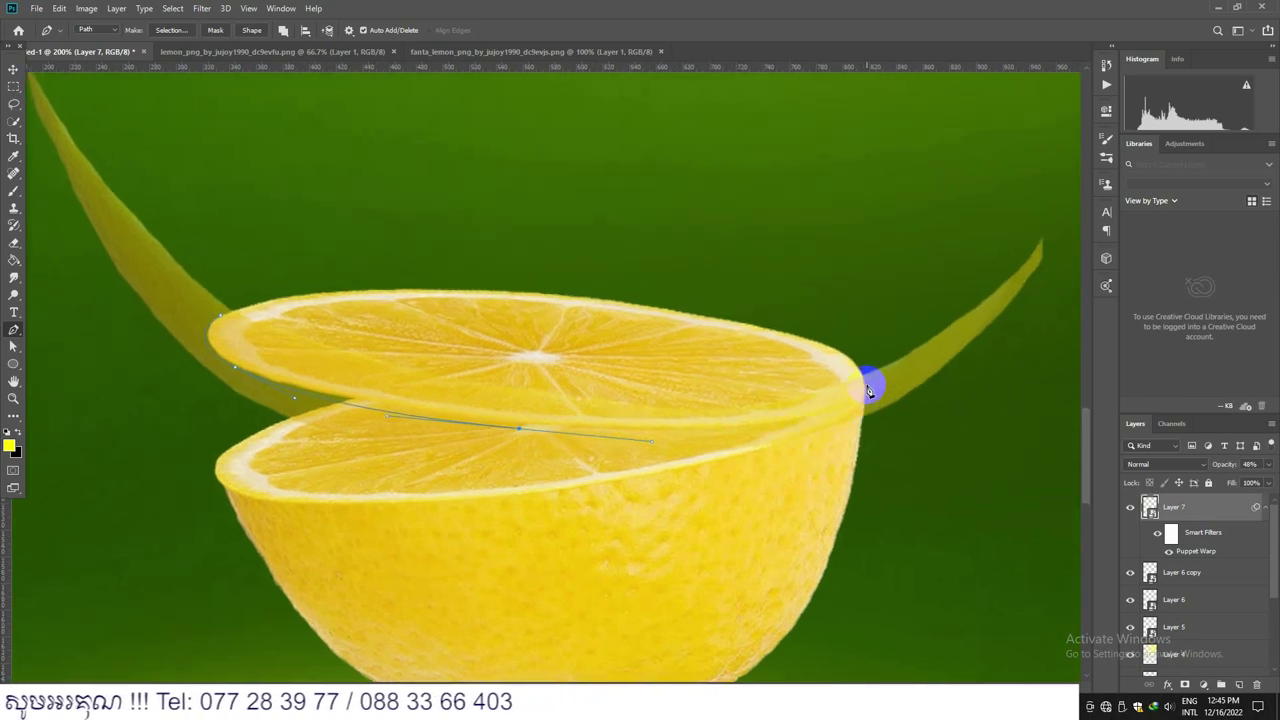
drag(824, 421, 854, 412)
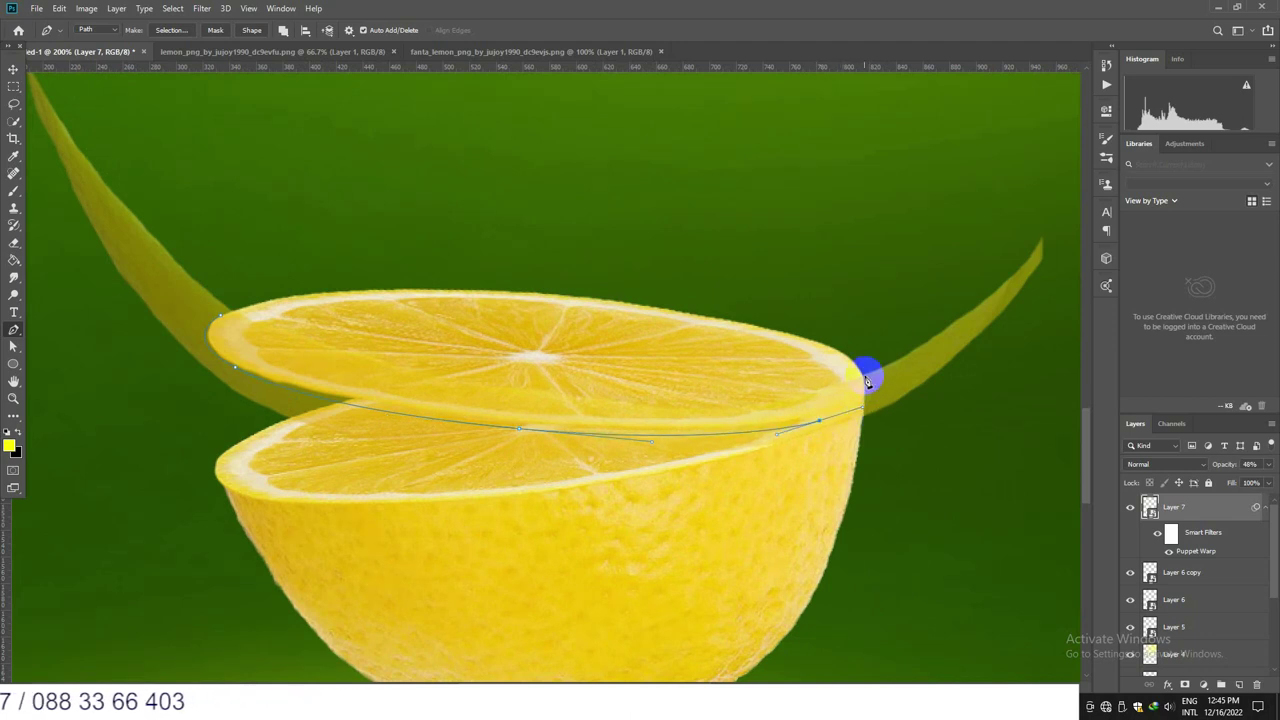
click(858, 356)
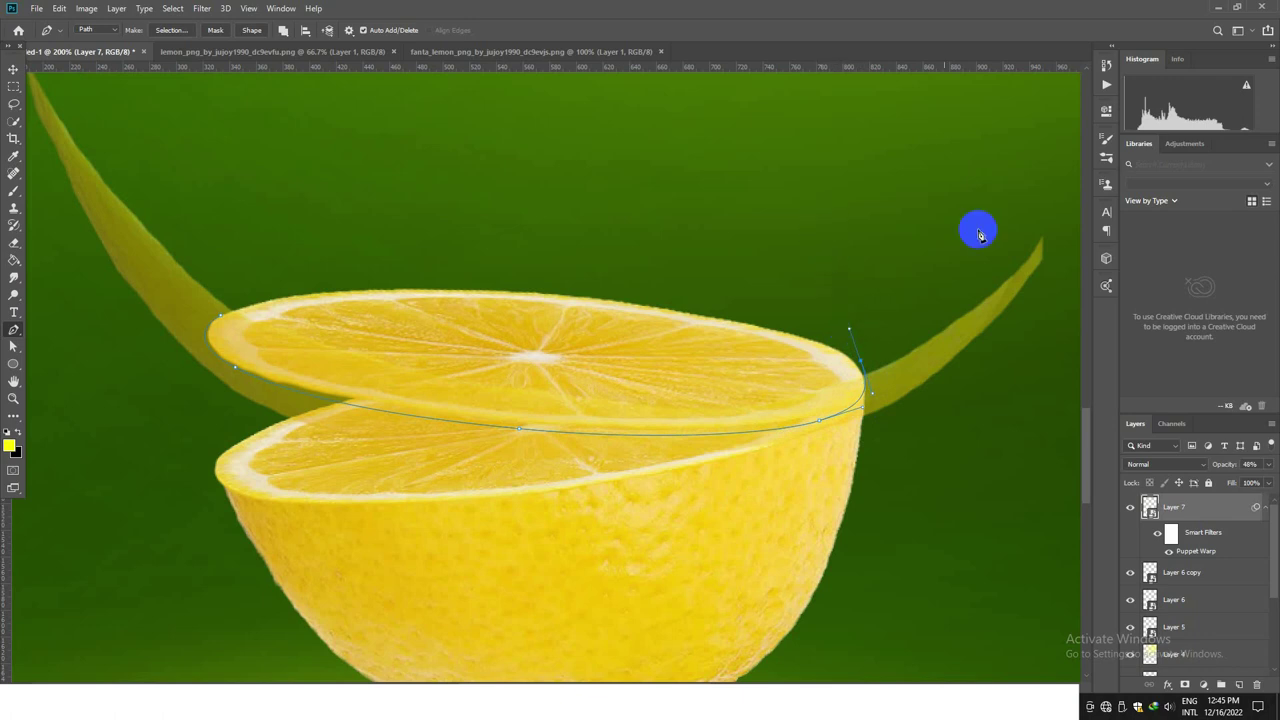
Step: Extend the path around both projecting peel tails and below the lemon, and close it at the slice's left end
drag(1025, 145, 1057, 156)
drag(1071, 287, 1034, 377)
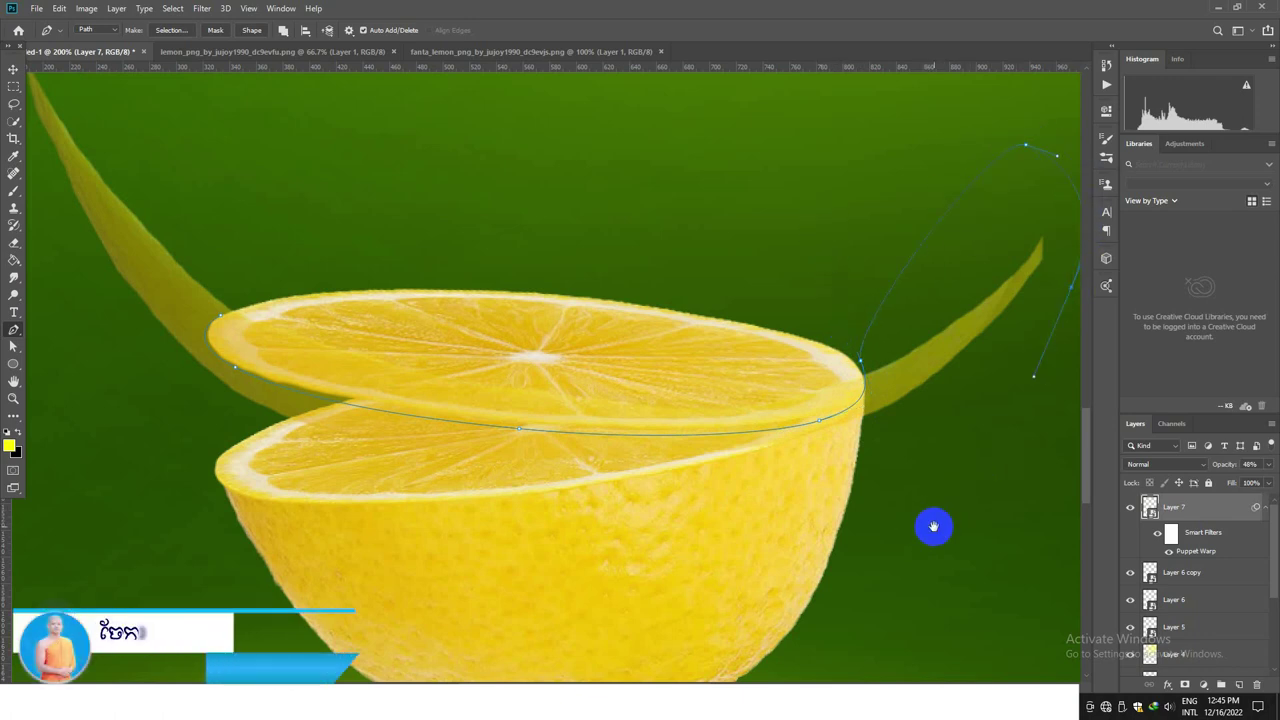
drag(979, 549, 906, 523)
drag(486, 558, 814, 609)
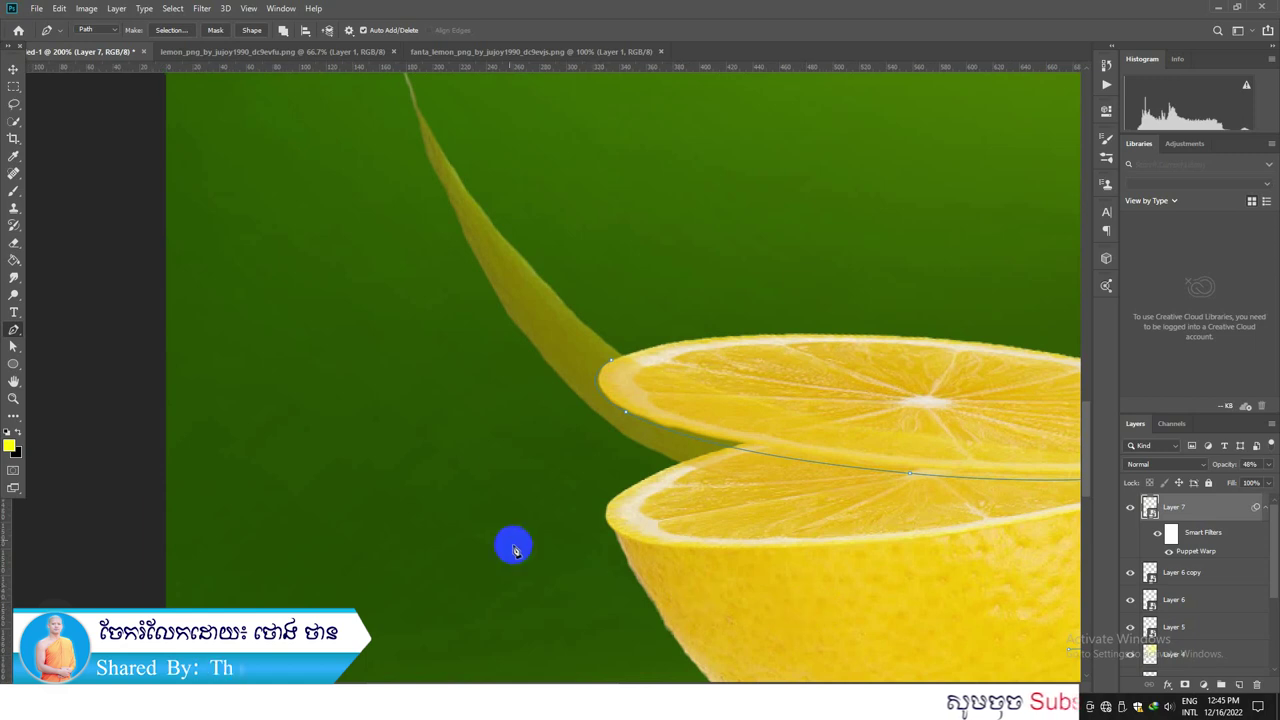
drag(338, 300, 383, 485)
drag(252, 296, 314, 160)
drag(492, 115, 640, 196)
drag(516, 272, 500, 276)
click(666, 331)
drag(744, 394, 742, 440)
drag(737, 517, 727, 412)
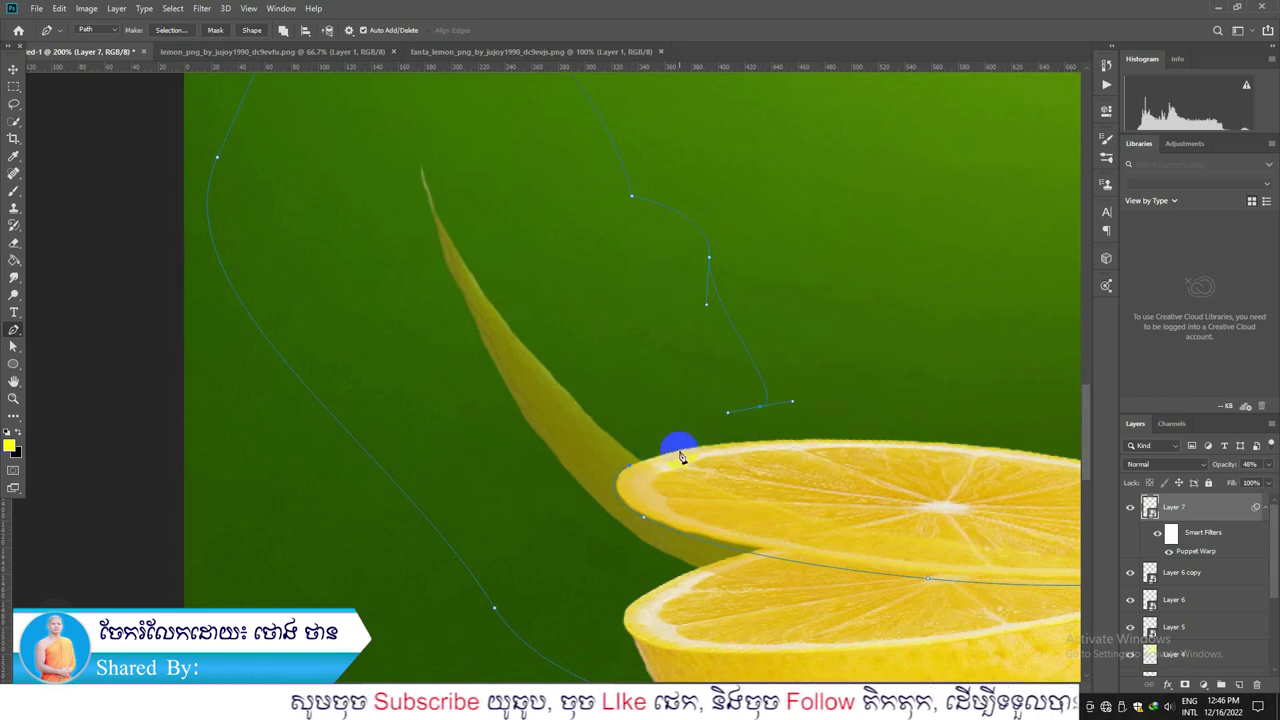
click(630, 465)
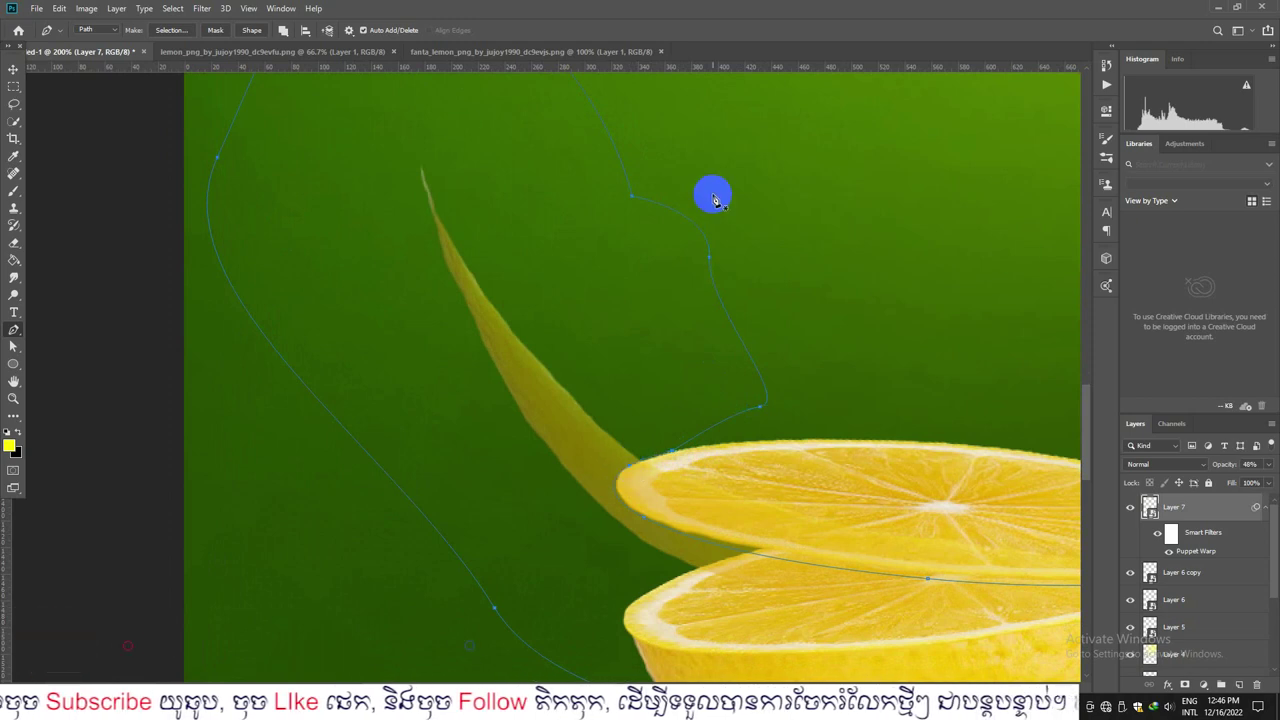
Step: Turn the closed path into a selection and feather it by 1 pixel
key(ctrl+Return)
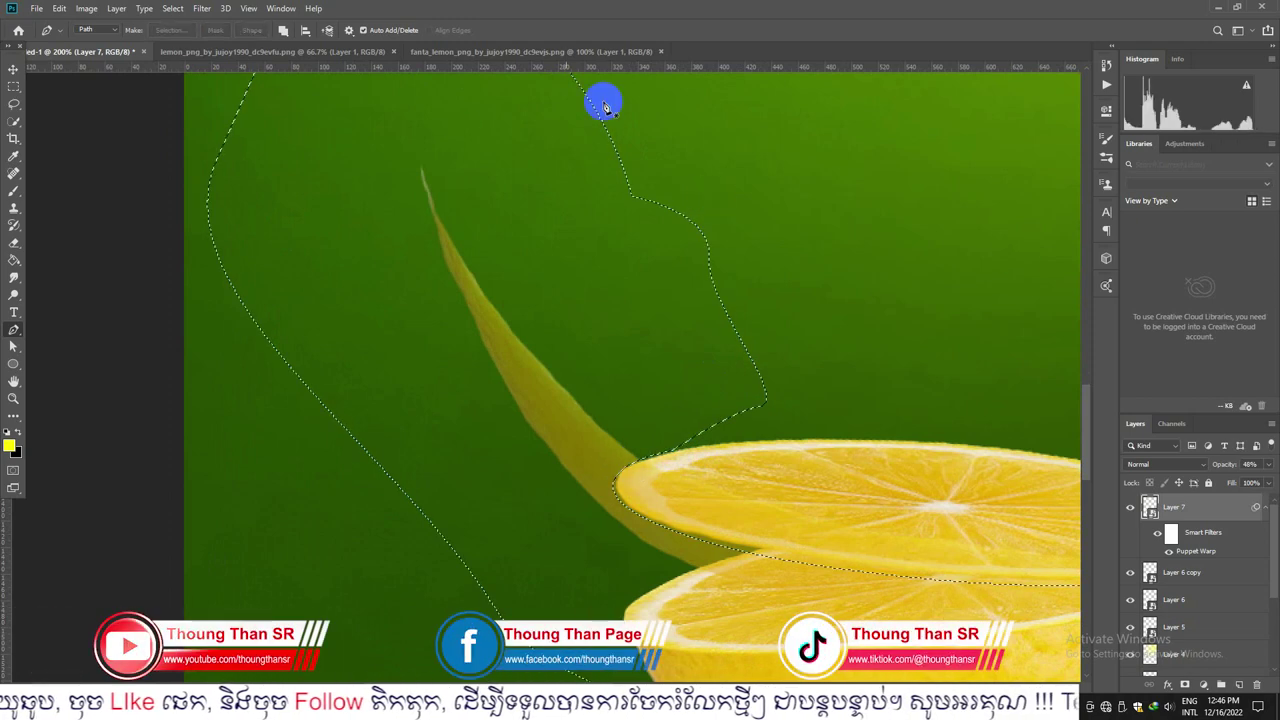
click(178, 8)
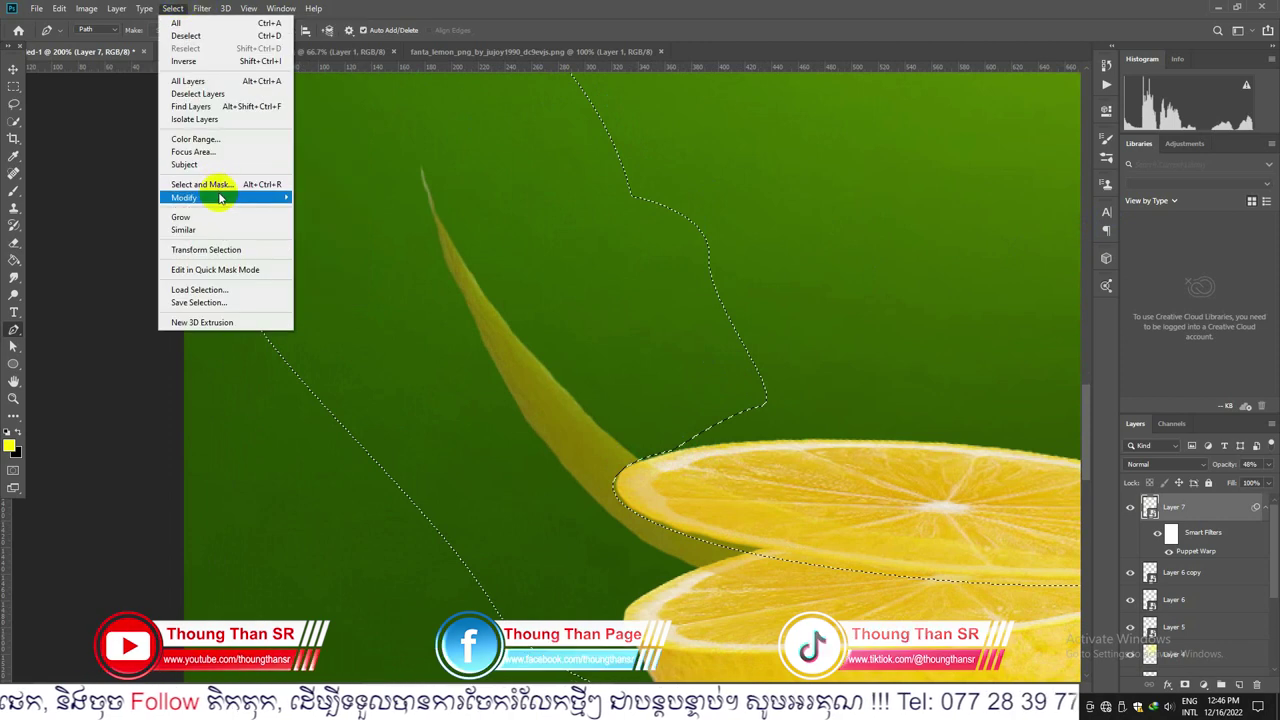
mouse_move(264, 197)
click(327, 249)
click(703, 226)
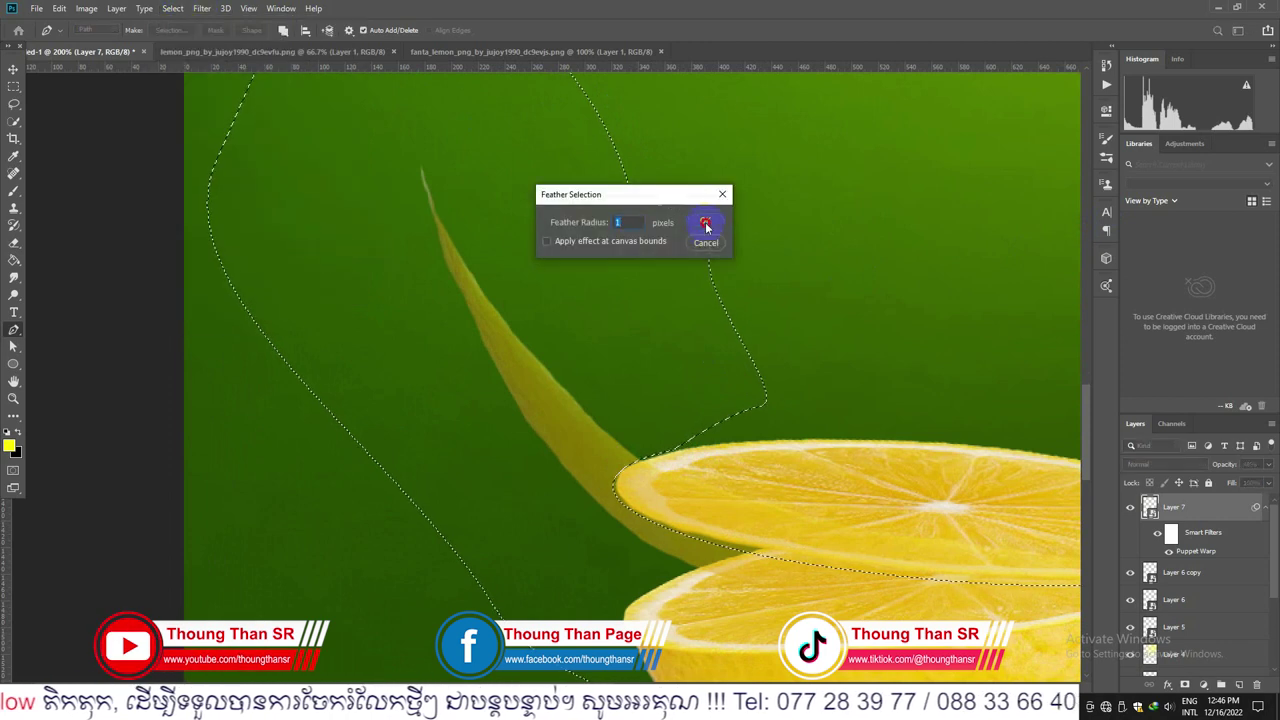
Step: Rasterize Layer 7, delete the surplus peel inside the selection around the lifted slice, and deselect
right_click(1200, 505)
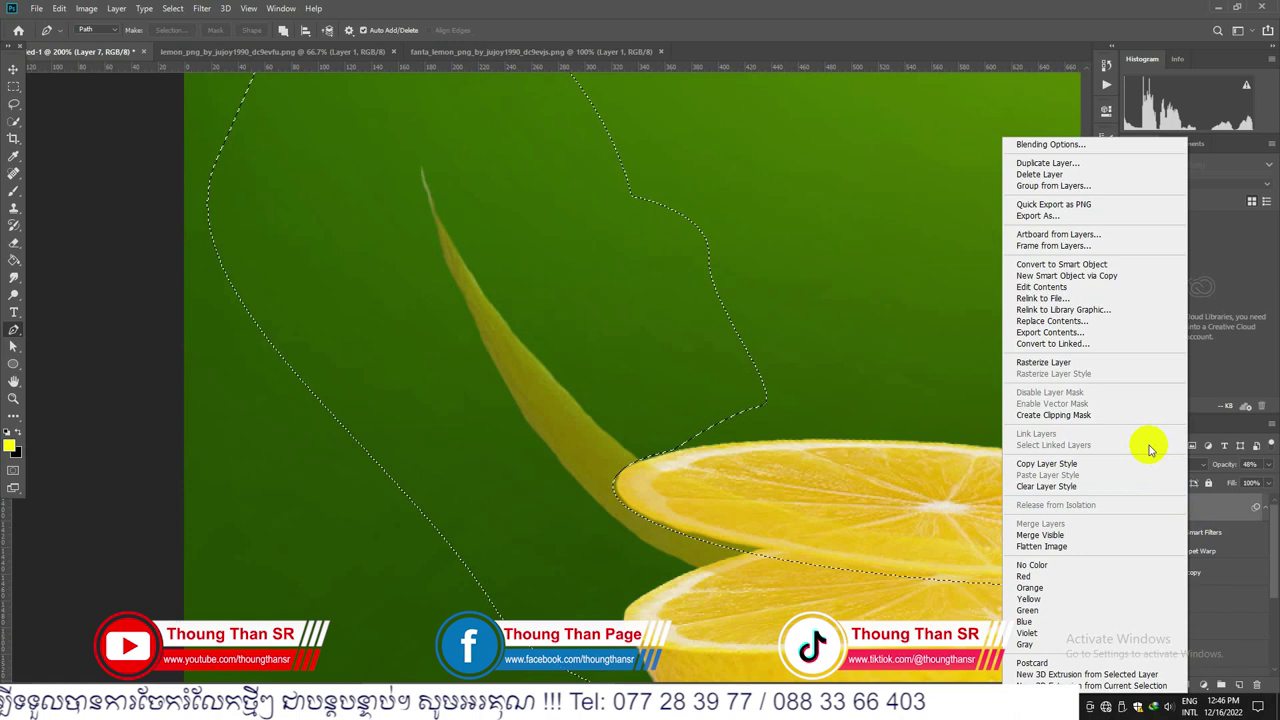
click(1065, 368)
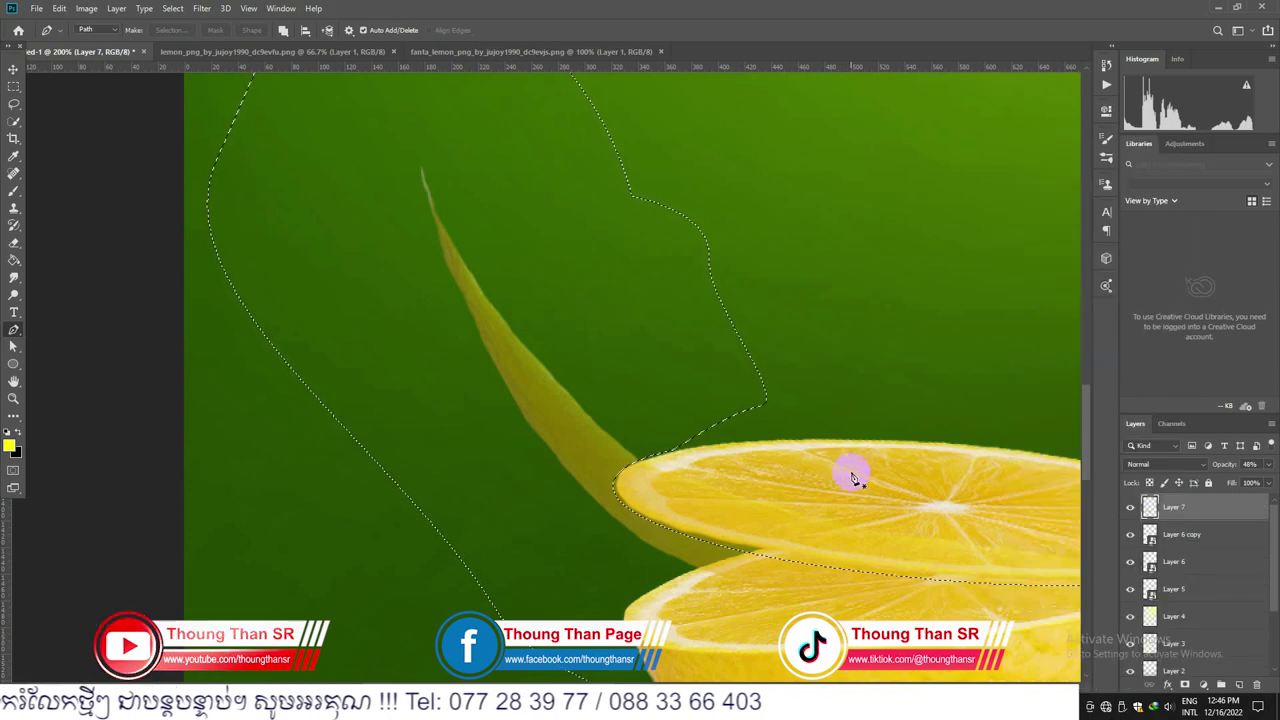
key(Delete)
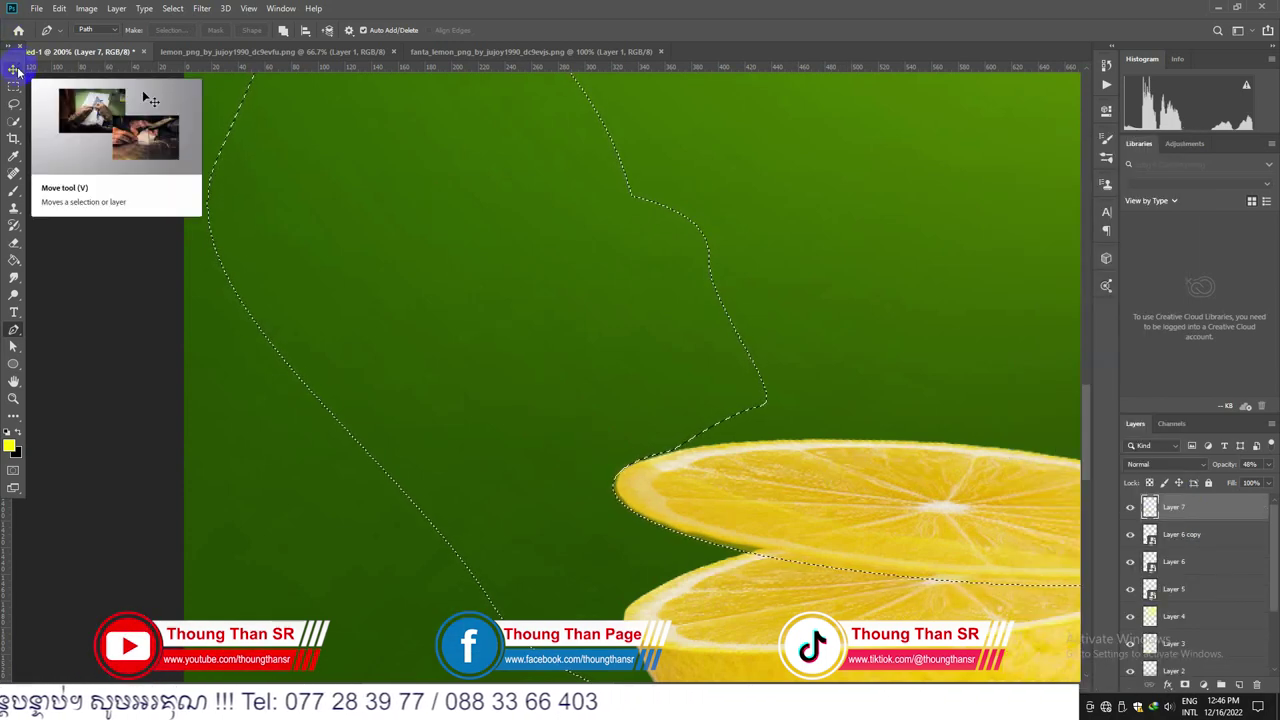
key(ctrl+d)
drag(518, 222, 300, 143)
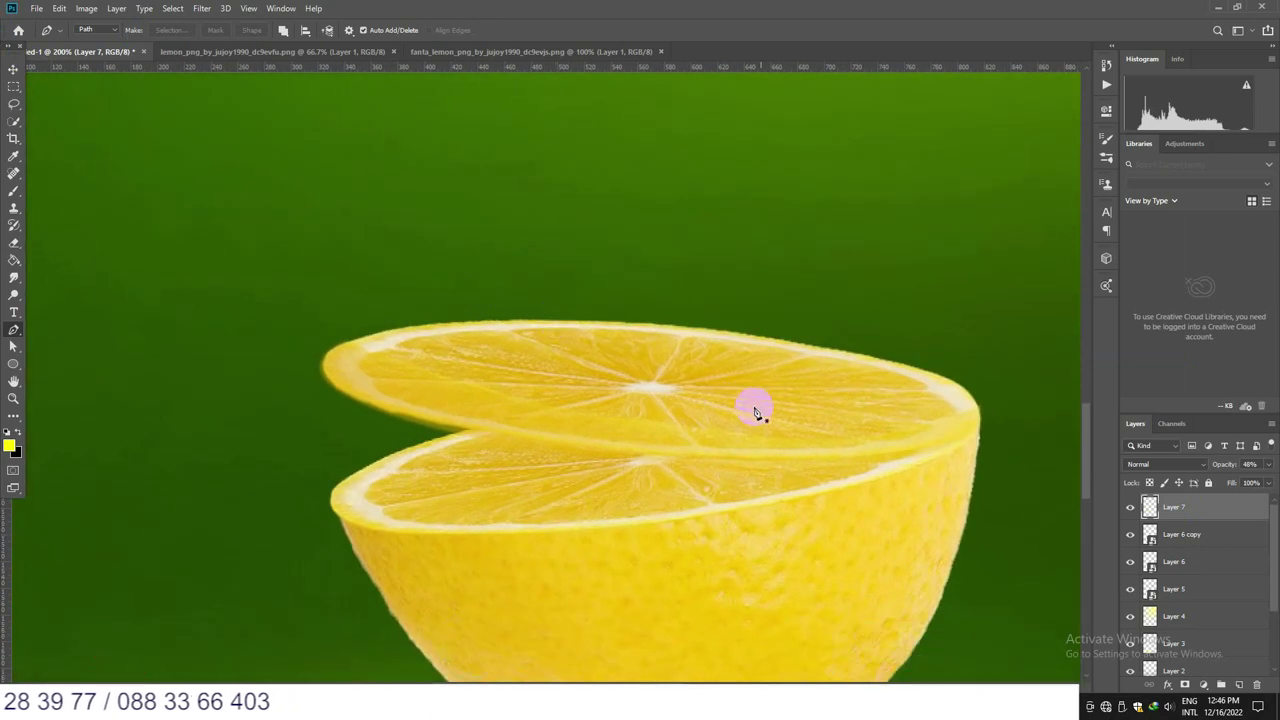
Step: Start a Pen tool path at the lifted slice's left end and curve it along the inner edge of the peel to the right end
click(1152, 484)
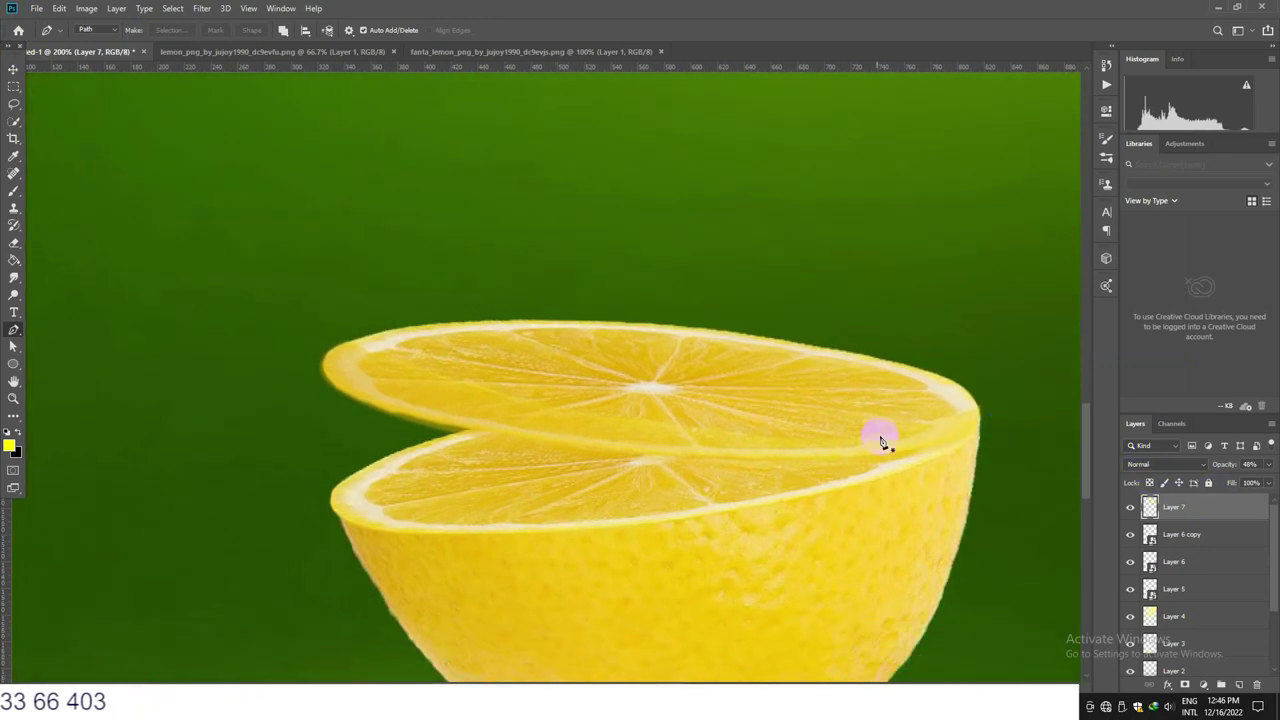
click(345, 343)
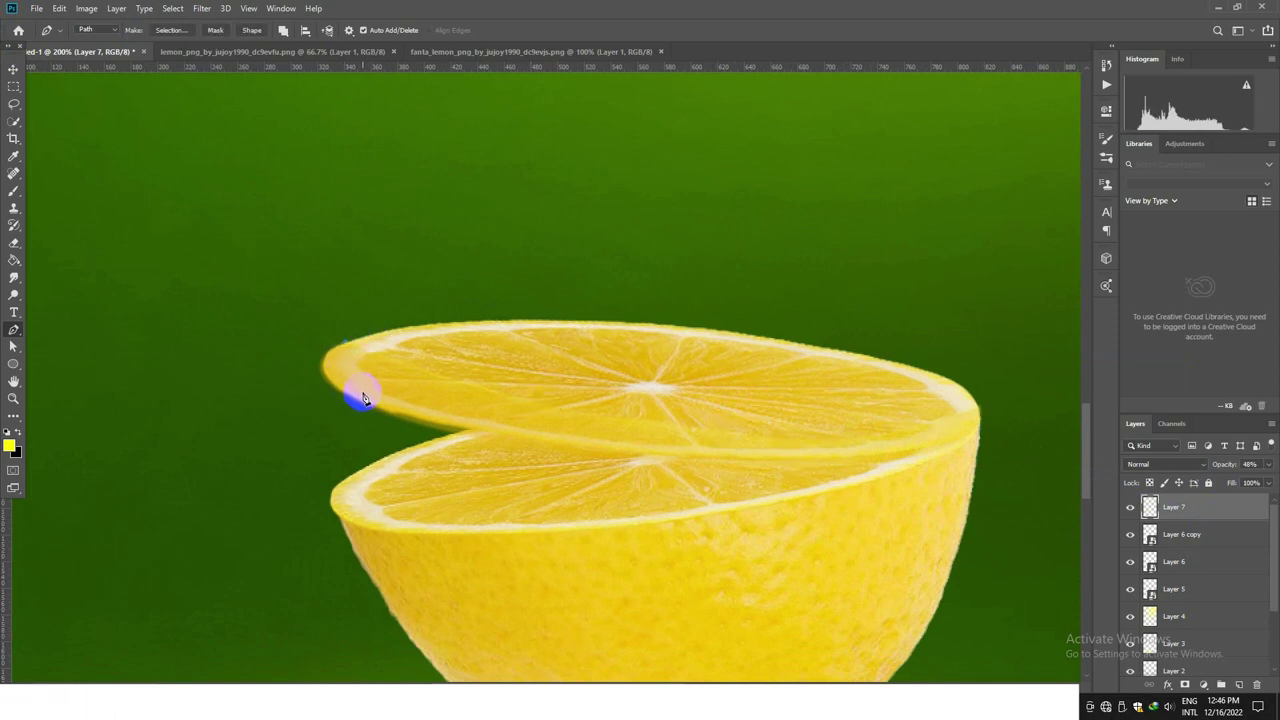
drag(369, 396, 424, 408)
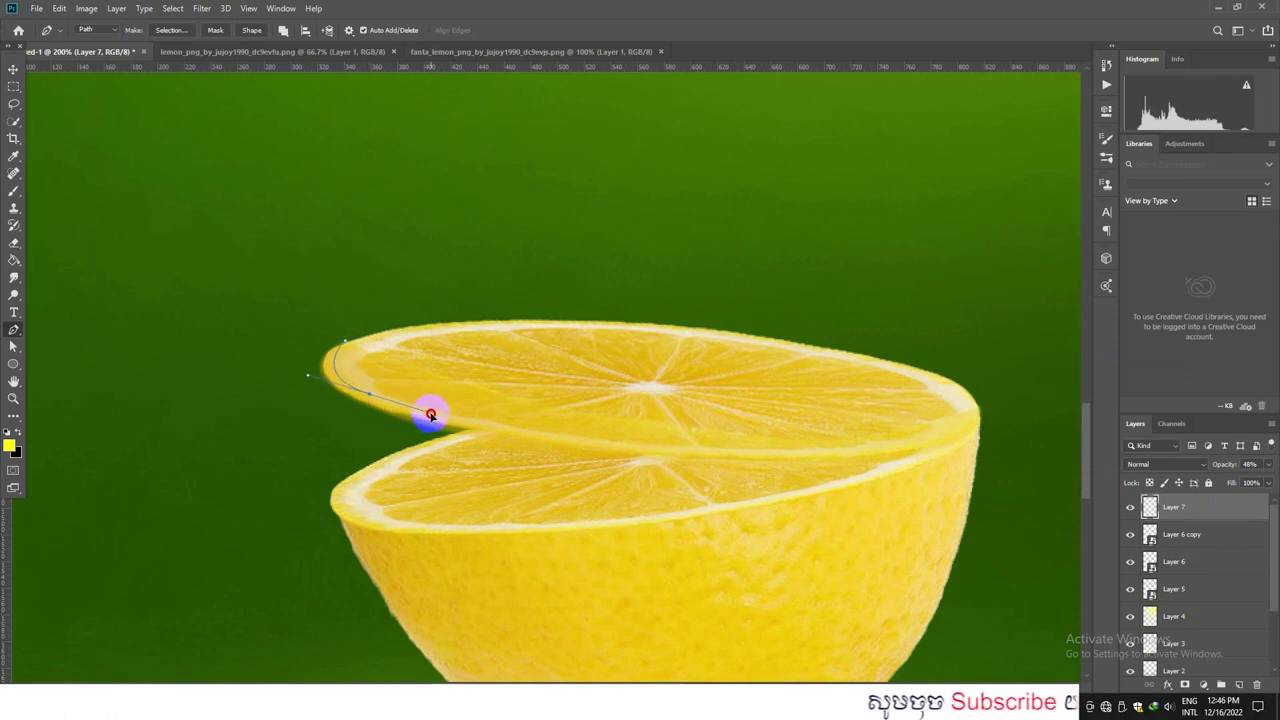
drag(430, 417, 431, 416)
drag(868, 448, 1063, 431)
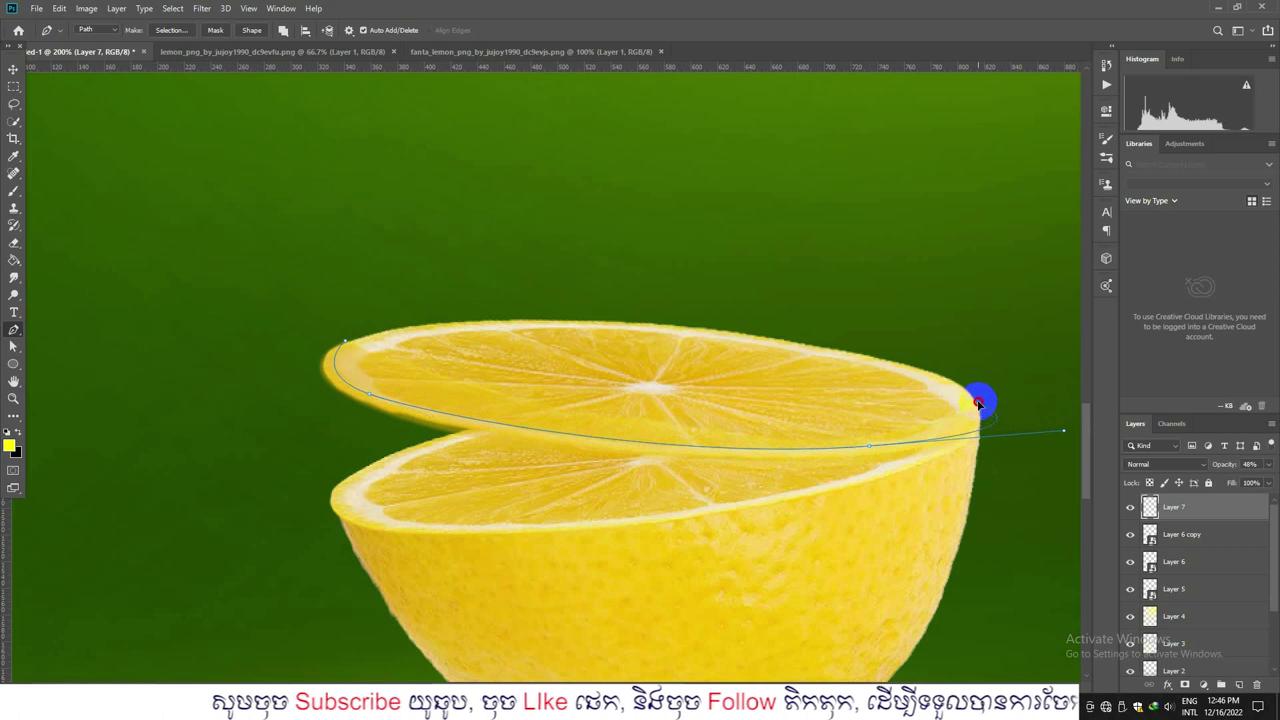
key(ctrl+z)
drag(1063, 435, 982, 442)
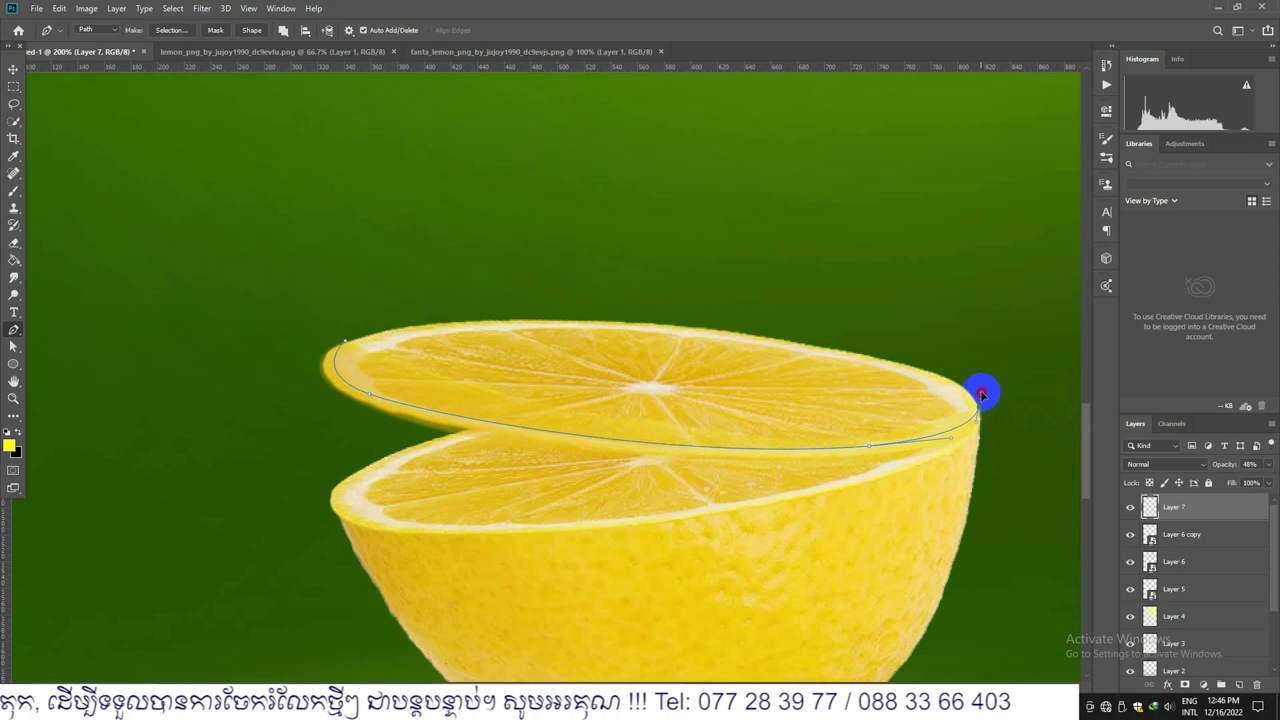
Step: Extend the path above the lifted slice, close it at the left end, and turn it into a selection
drag(877, 261, 579, 158)
drag(396, 161, 365, 176)
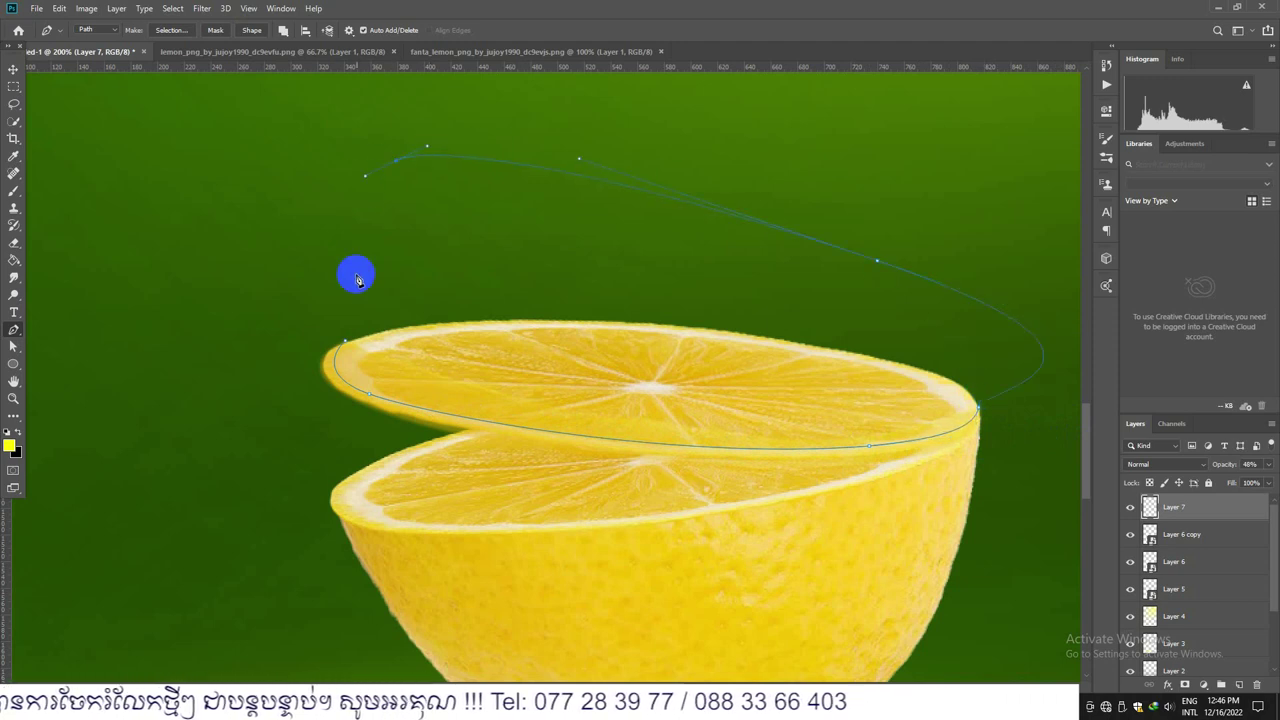
click(345, 345)
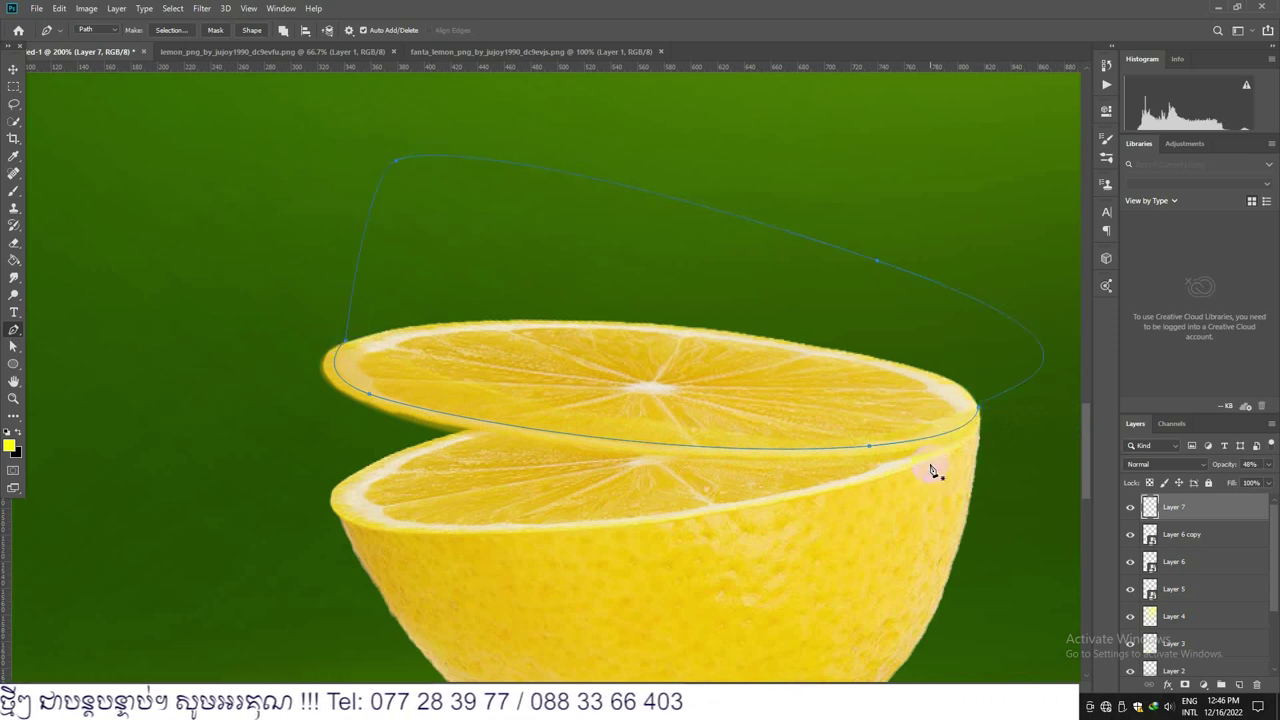
key(ctrl+Return)
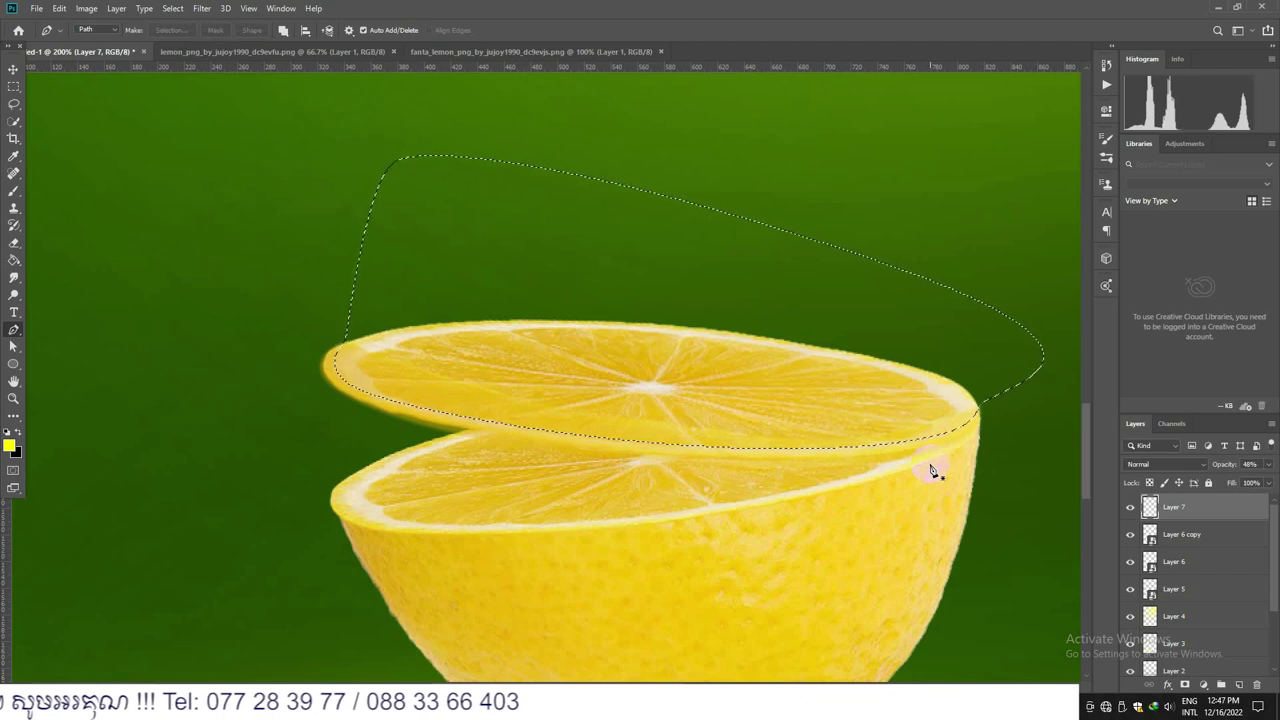
Step: Feather the selection, clear the peel inside it on Layer 7, deselect, and set the layer's opacity to 100%
click(172, 9)
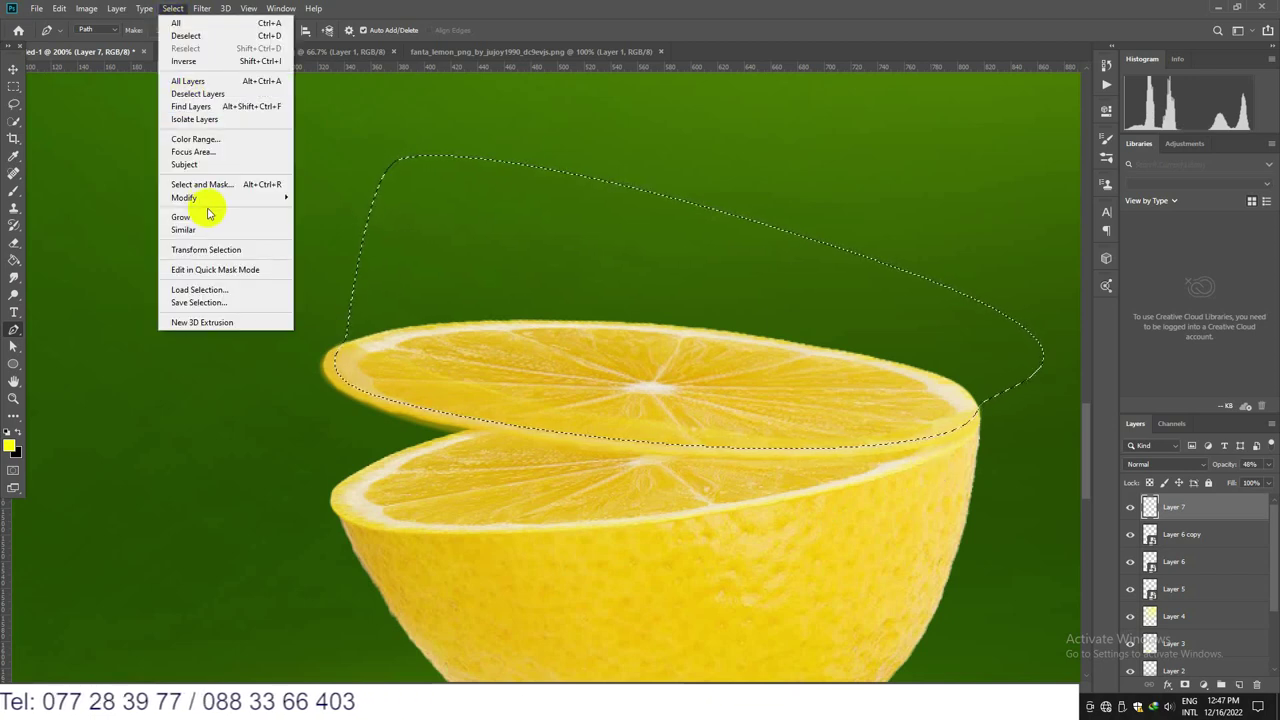
mouse_move(260, 198)
click(343, 251)
click(712, 218)
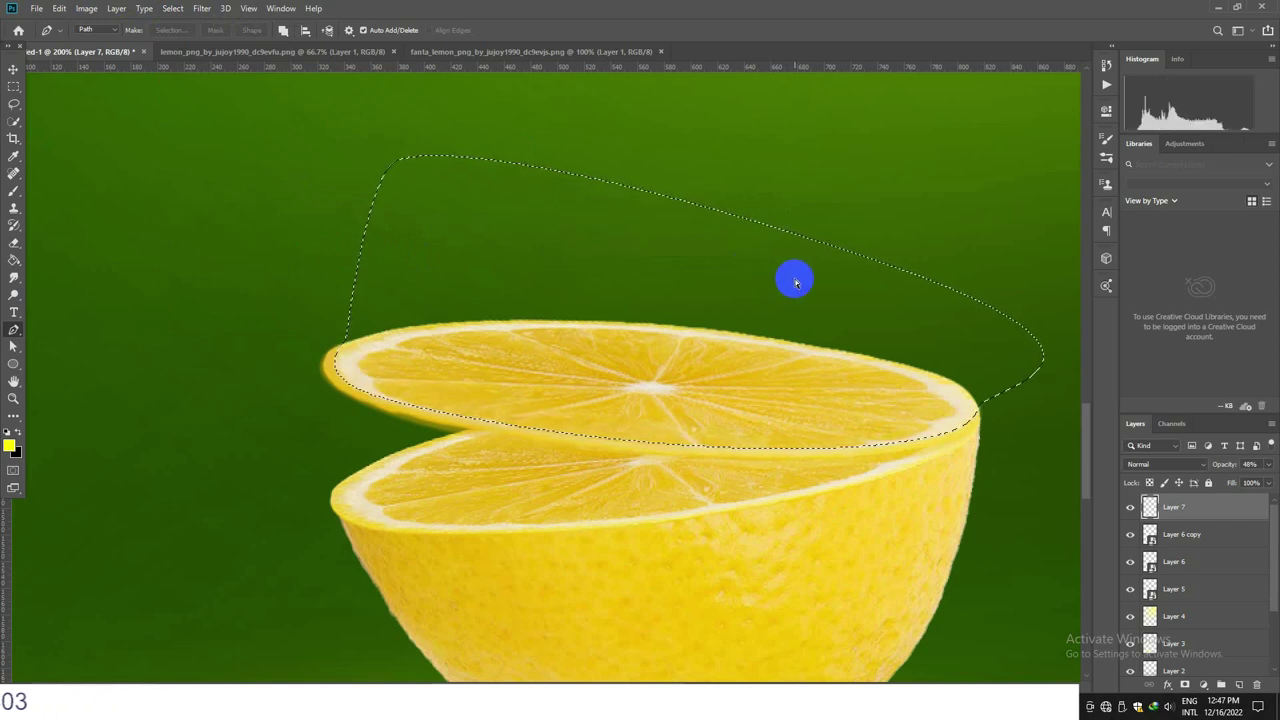
key(ctrl+d)
drag(1219, 474, 1226, 464)
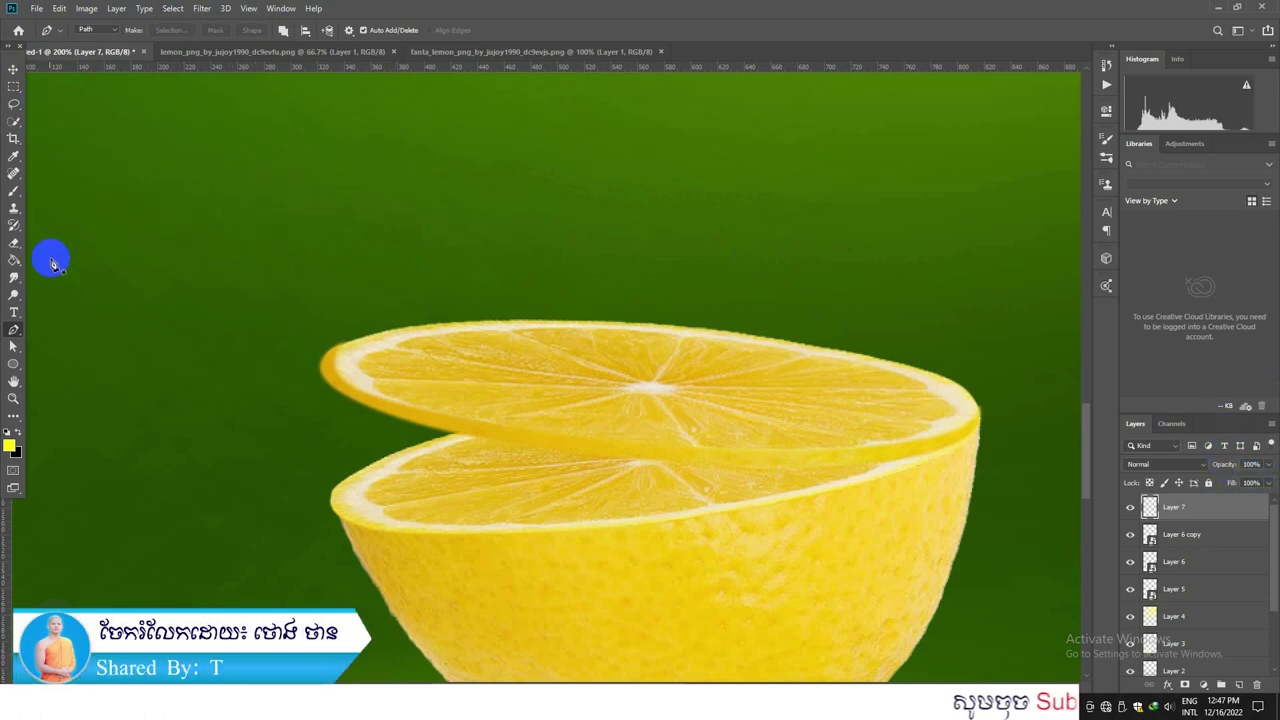
Step: Add a layer mask to Layer 7 and prepare the Brush tool with 0% hardness
click(1186, 686)
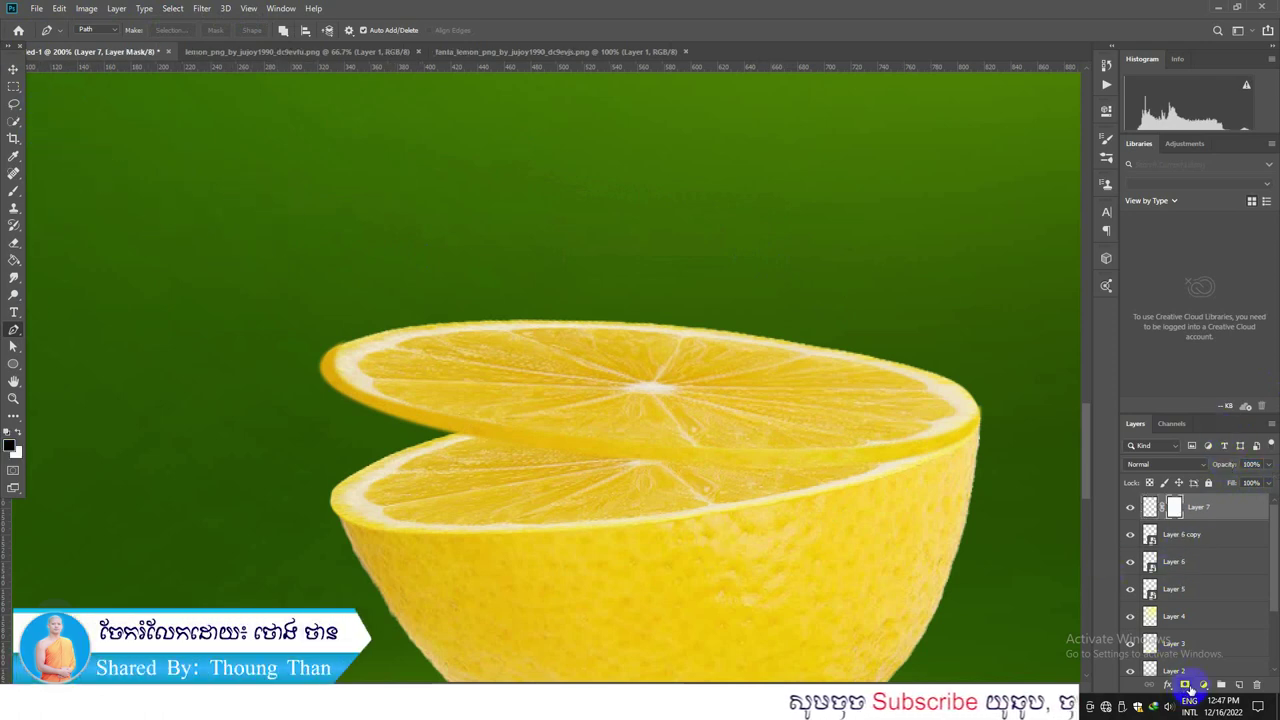
right_click(13, 192)
click(70, 190)
click(100, 31)
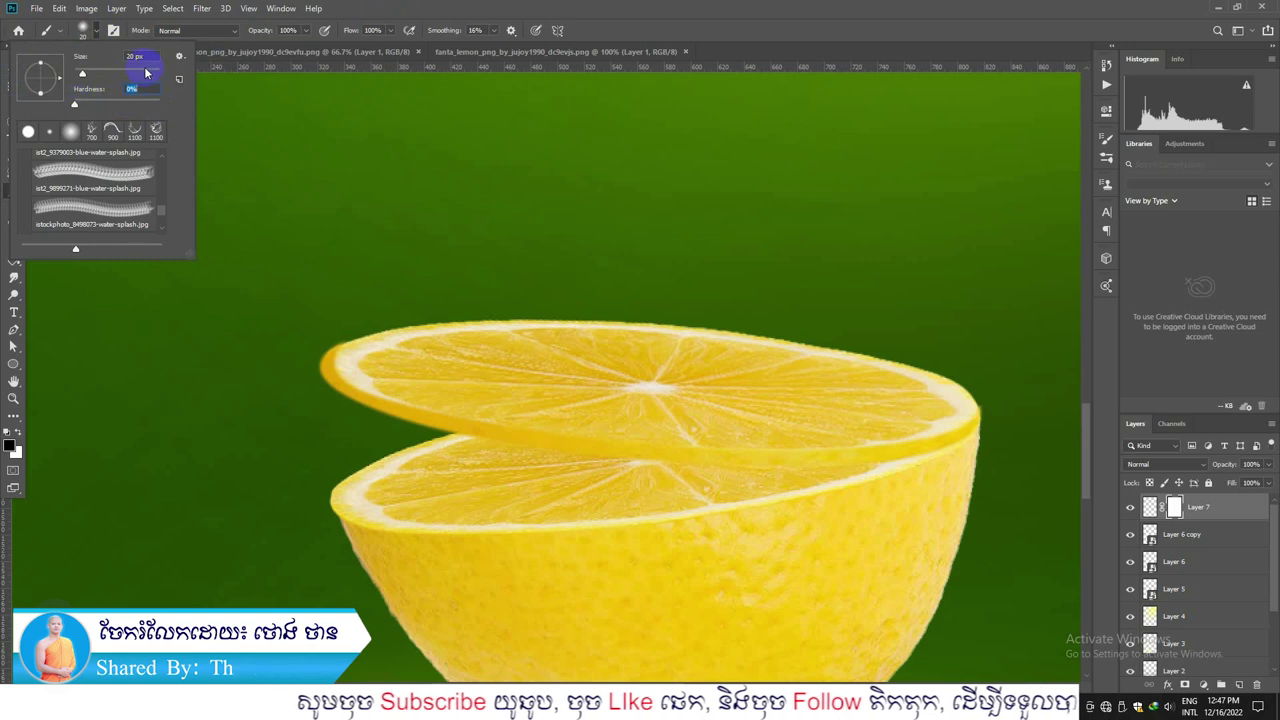
click(642, 32)
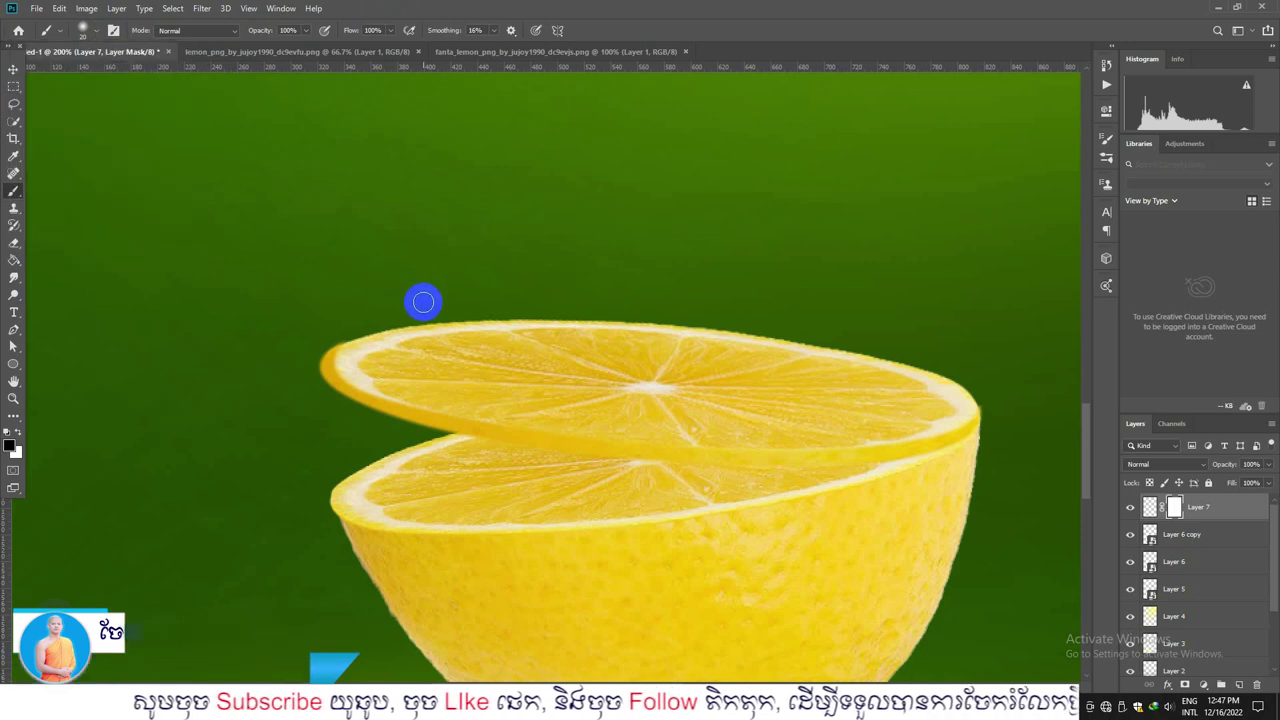
Step: Paint black on Layer 7's mask along the slice's left and right ends to hide stray peel outside the outline
key(ctrl+plus)
drag(297, 308, 418, 343)
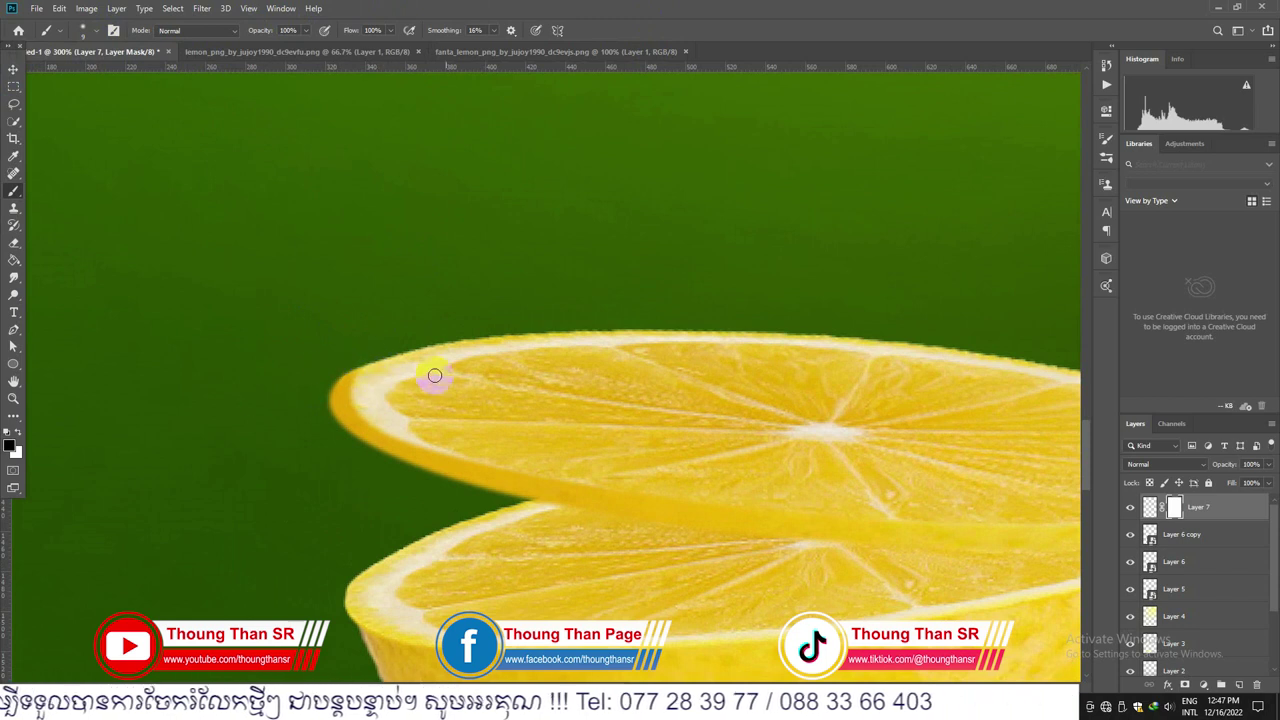
drag(708, 397, 348, 363)
drag(964, 412, 958, 466)
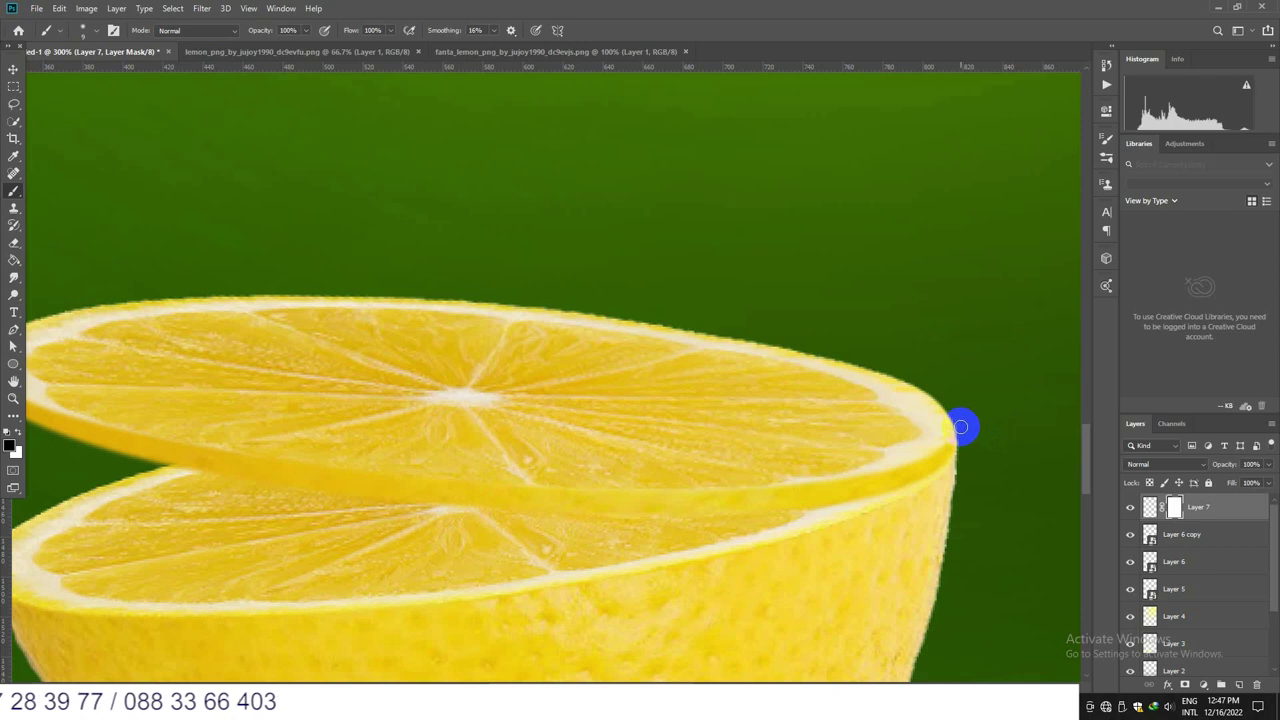
click(967, 446)
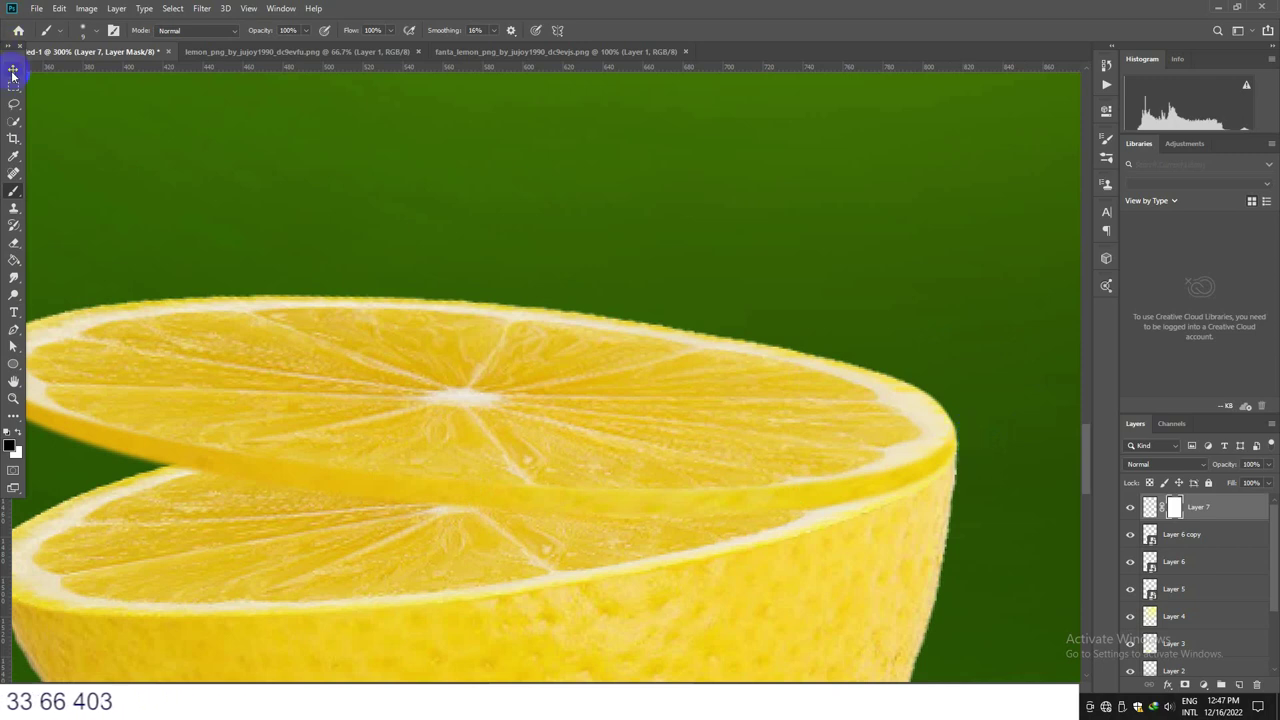
Step: Convert Layer 7 to a smart object and combine it with Layer 6 copy into one smart object
click(13, 70)
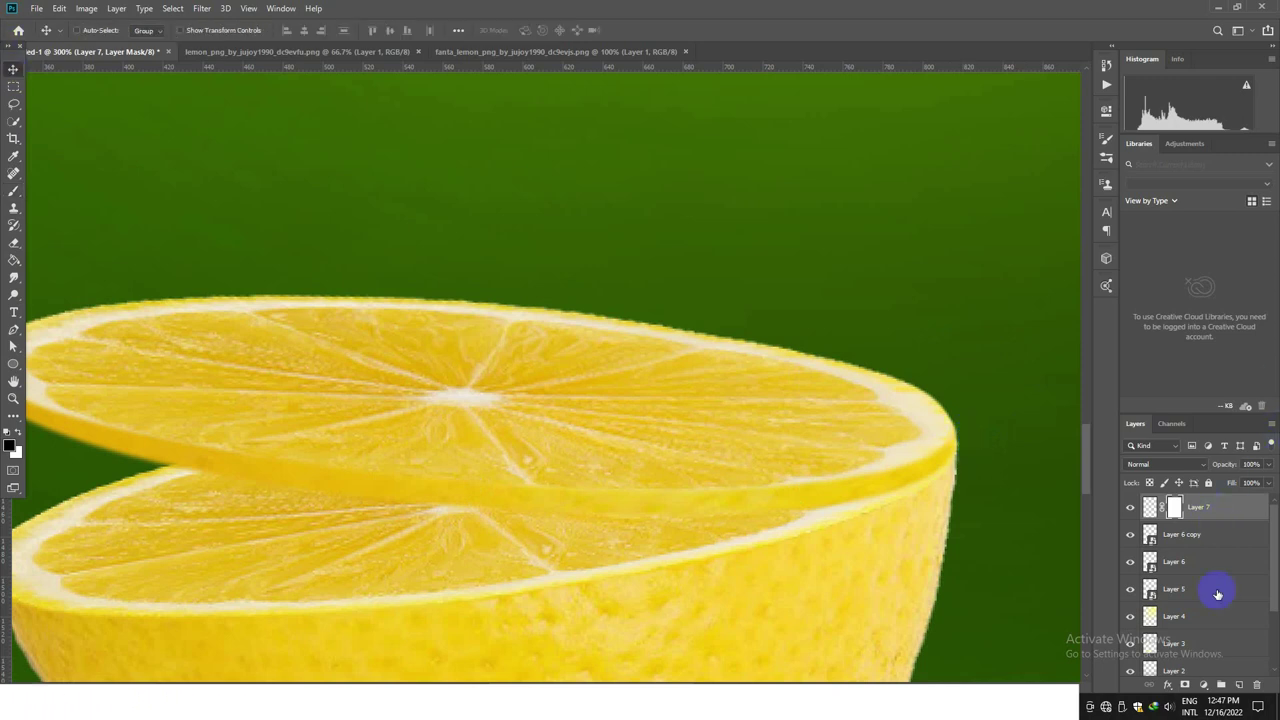
right_click(1215, 508)
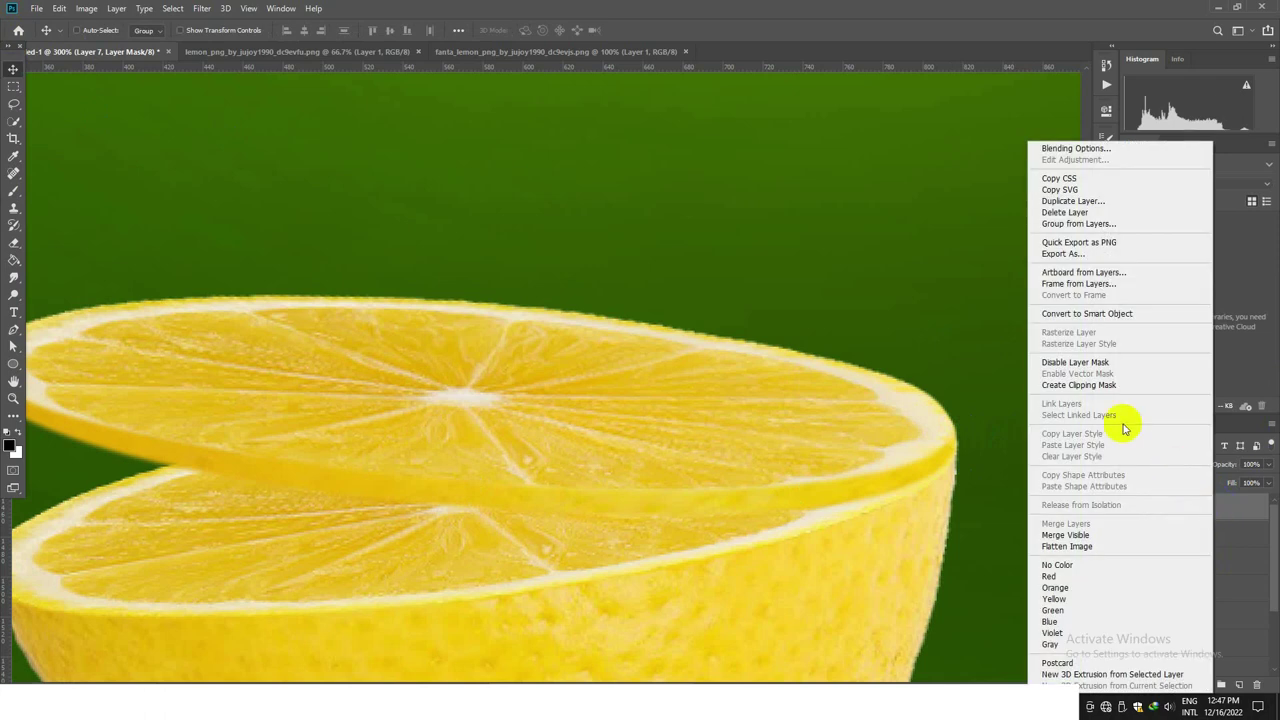
click(1098, 313)
shift+click(1195, 536)
right_click(1194, 532)
click(1087, 266)
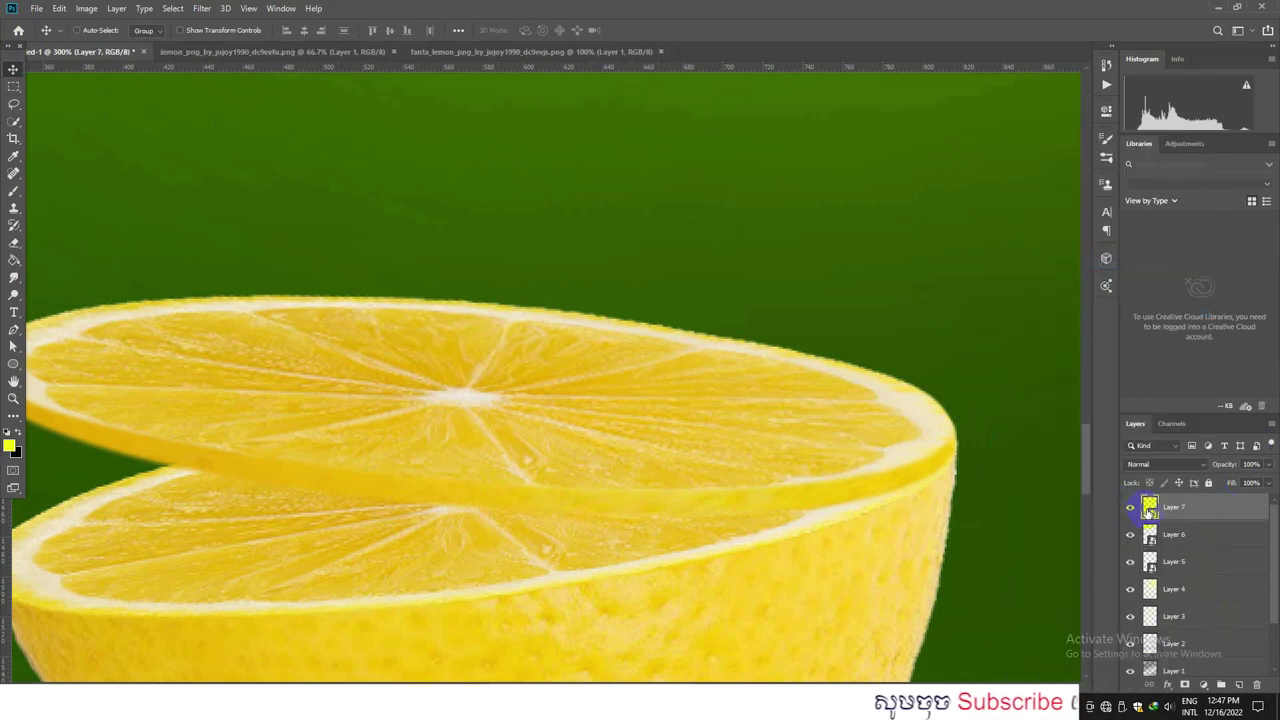
Step: Duplicate the combined lemon slice on Layer 7
key(ctrl+minus)
key(ctrl+minus)
key(ctrl+minus)
key(ctrl+minus)
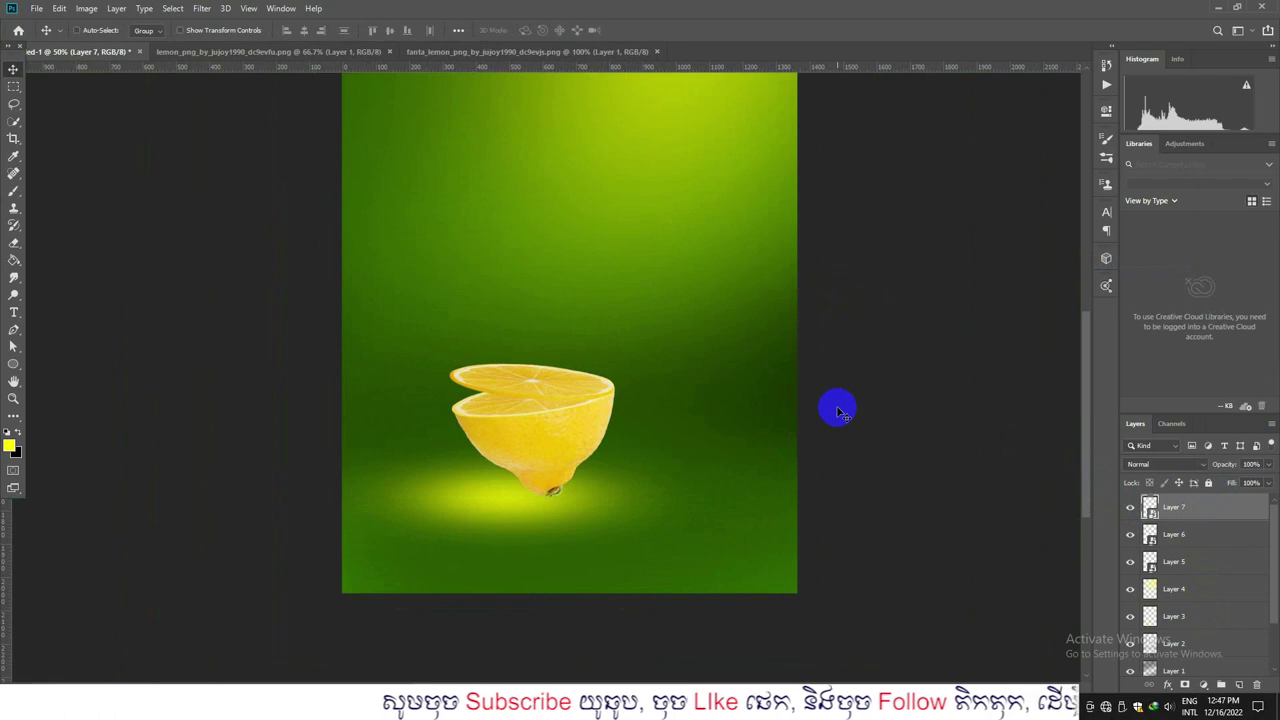
right_click(1207, 518)
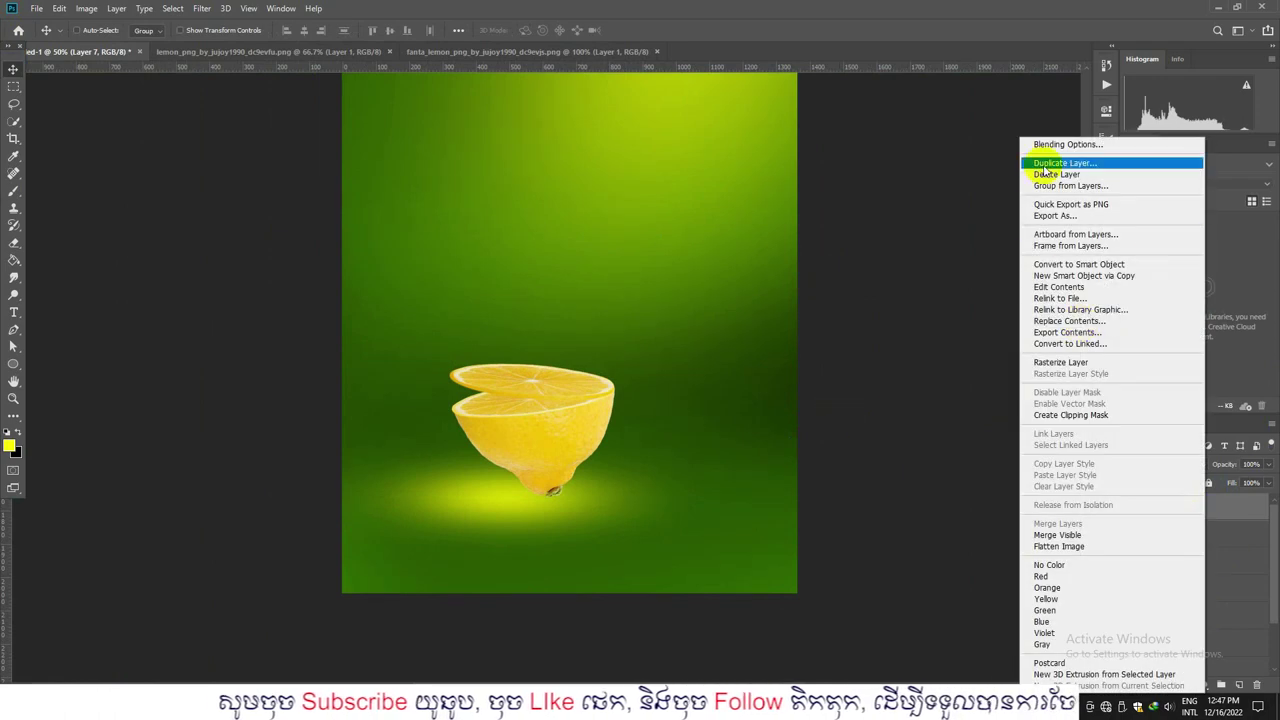
click(1062, 162)
click(749, 197)
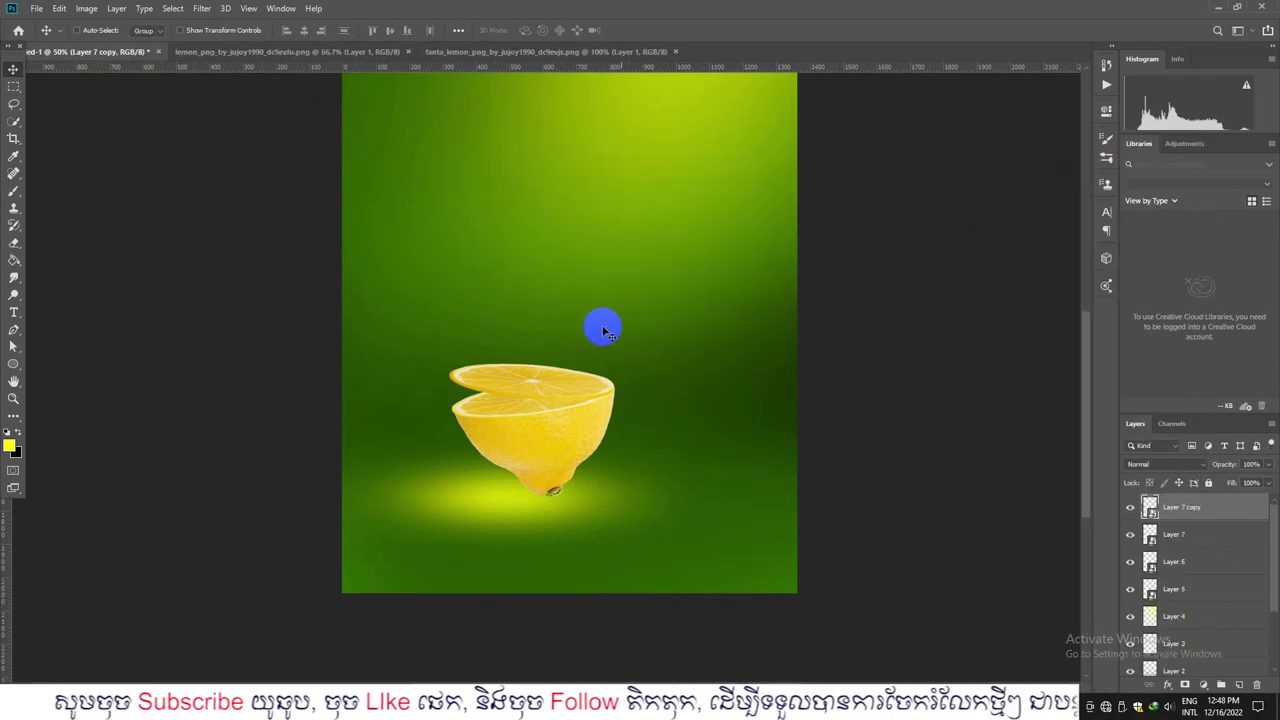
key(ctrl+t)
drag(533, 384, 594, 384)
drag(488, 332, 437, 298)
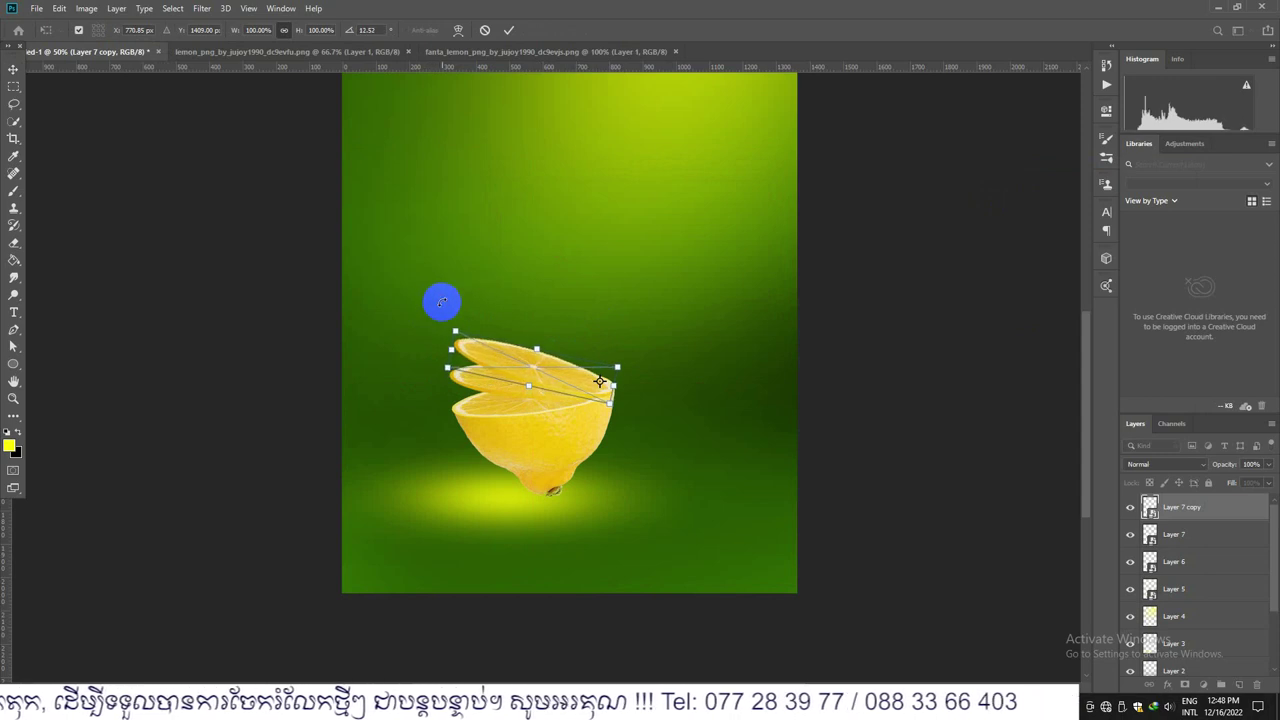
key(ctrl+z)
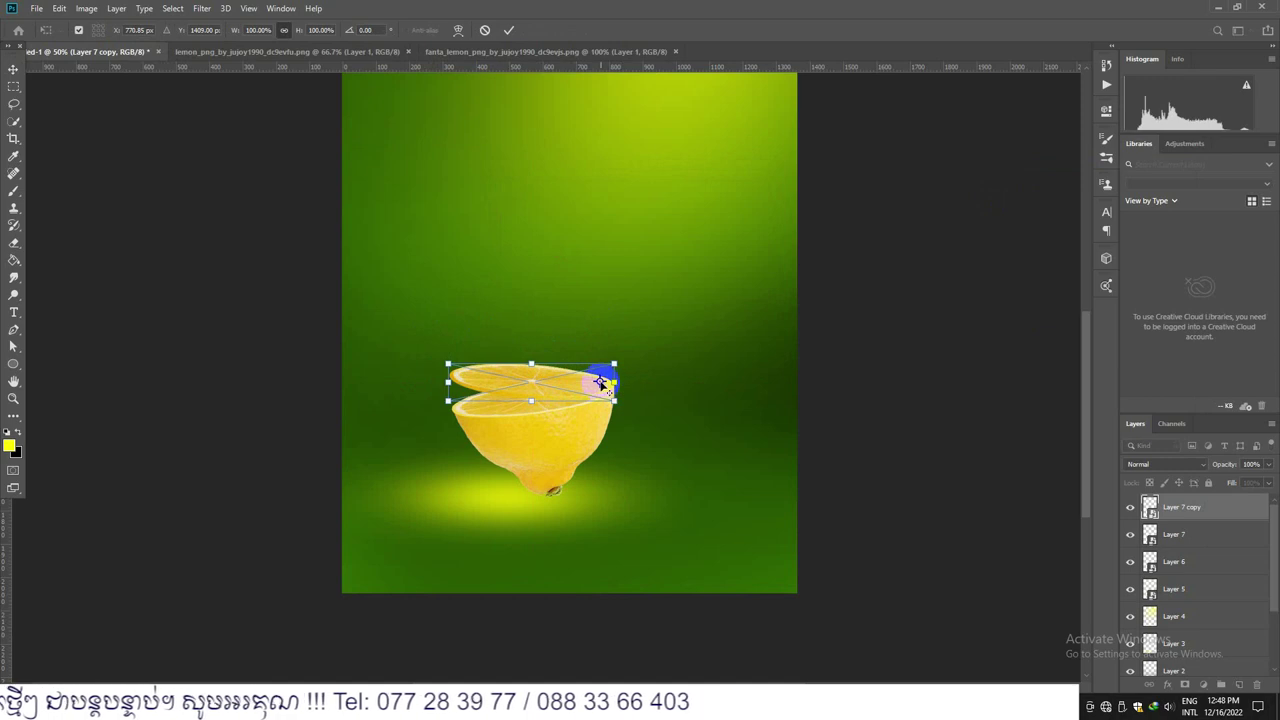
click(643, 380)
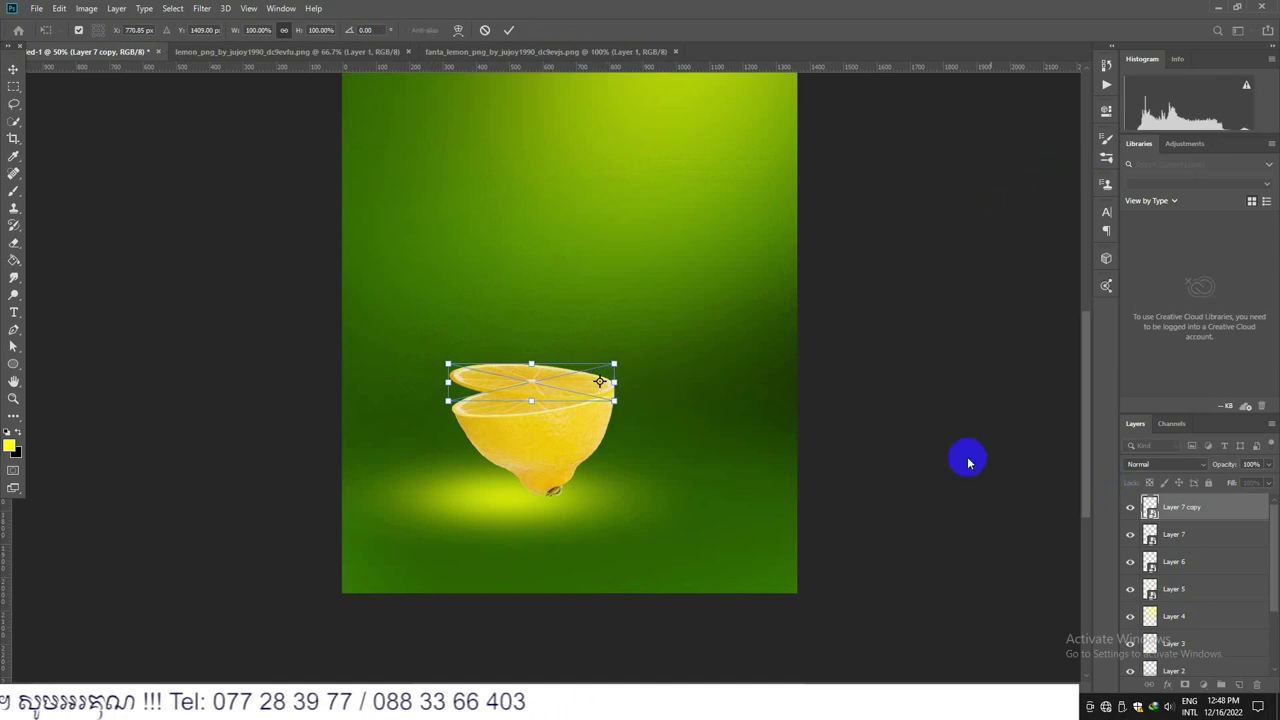
key(Return)
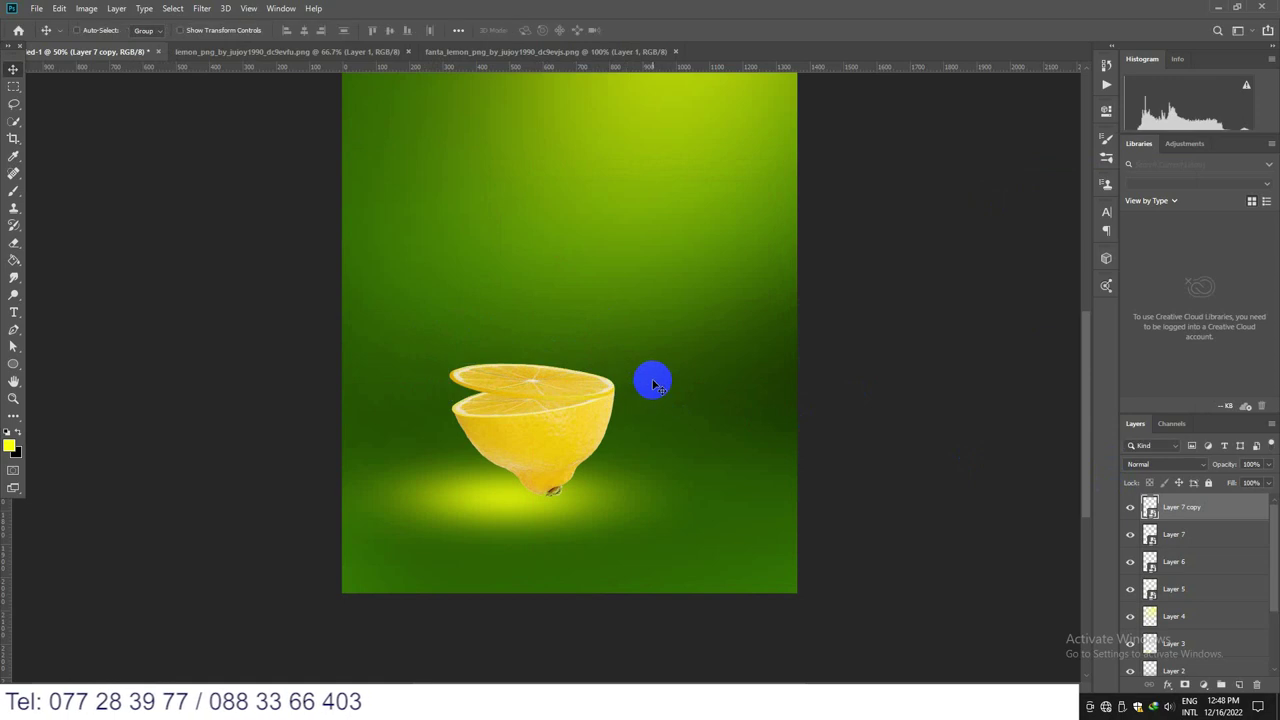
Step: Rotate the duplicated slice about 11.5° and place it above the first slice so their right ends meet
key(ctrl+t)
drag(451, 340, 461, 325)
drag(609, 405, 609, 374)
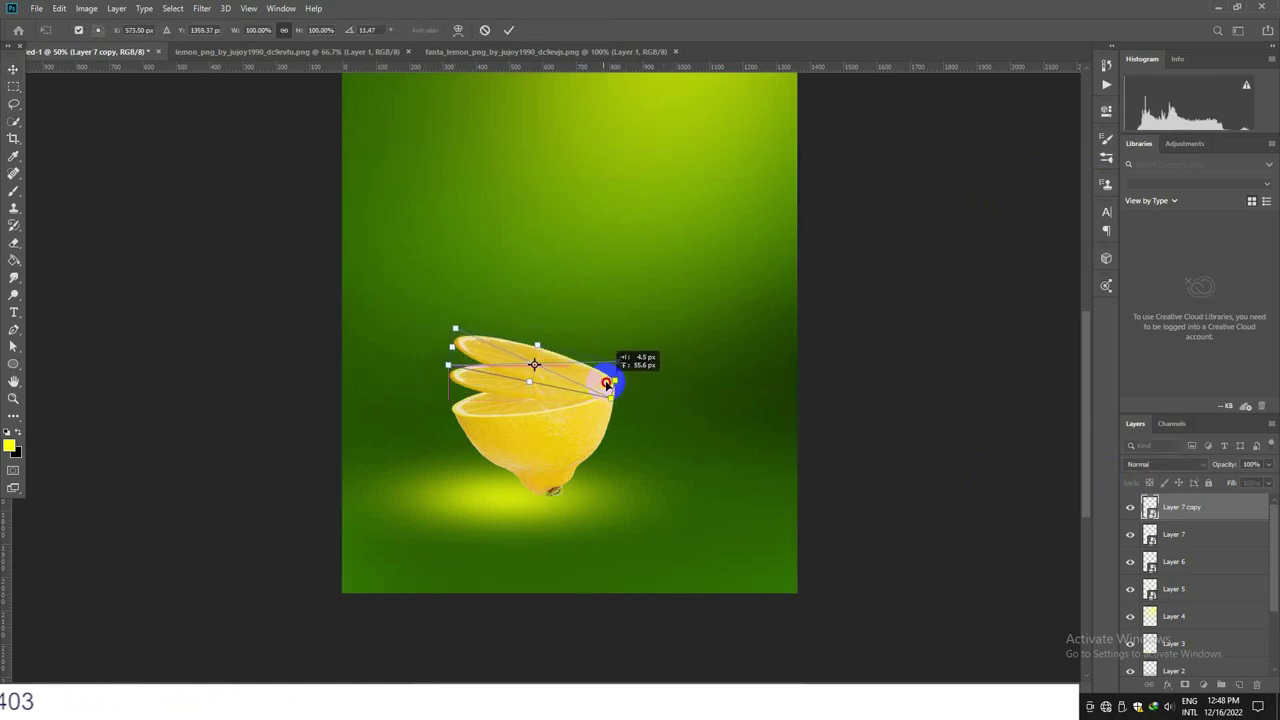
key(Return)
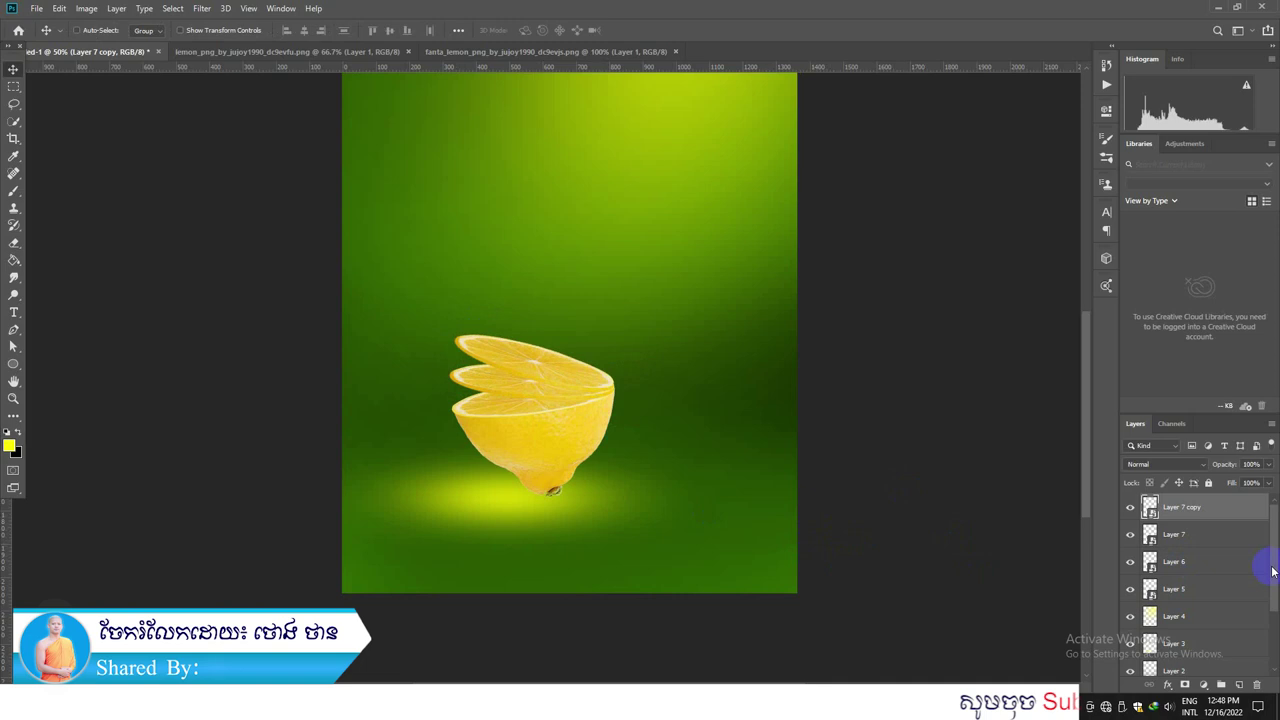
Step: Duplicate the rotated slice on Layer 7 copy for a further fanned slice
right_click(1208, 508)
click(1075, 164)
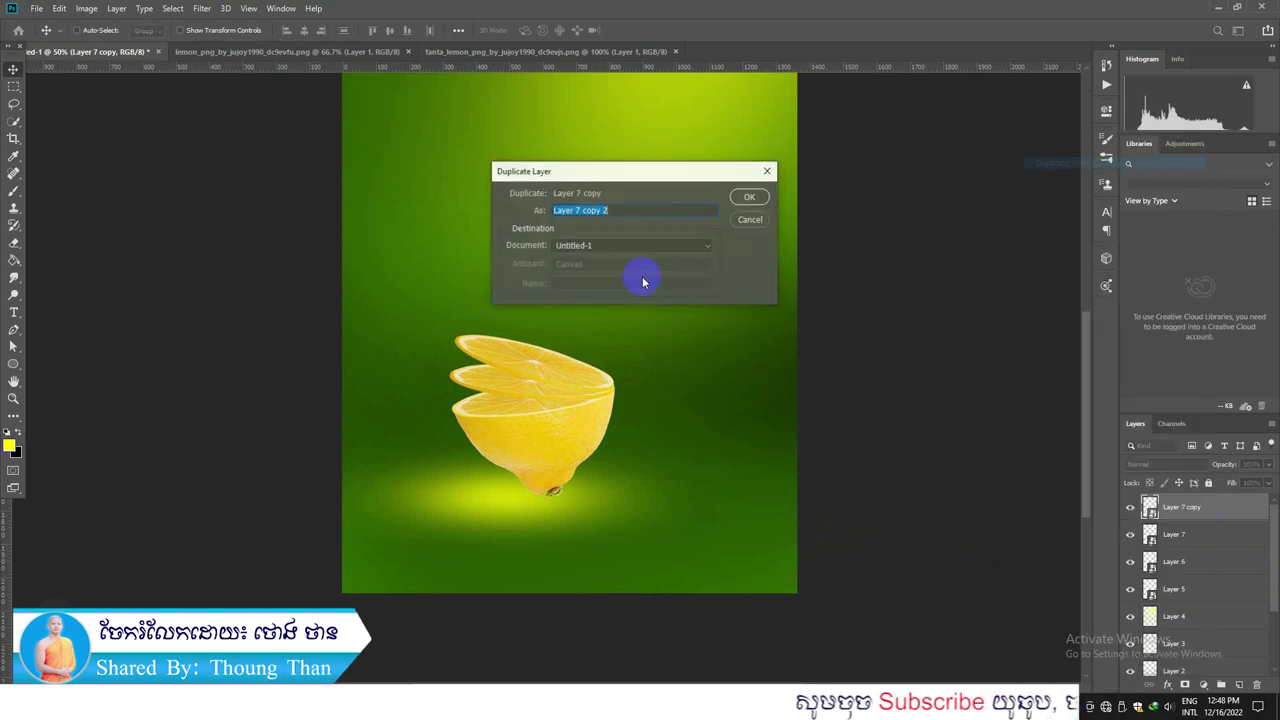
click(738, 201)
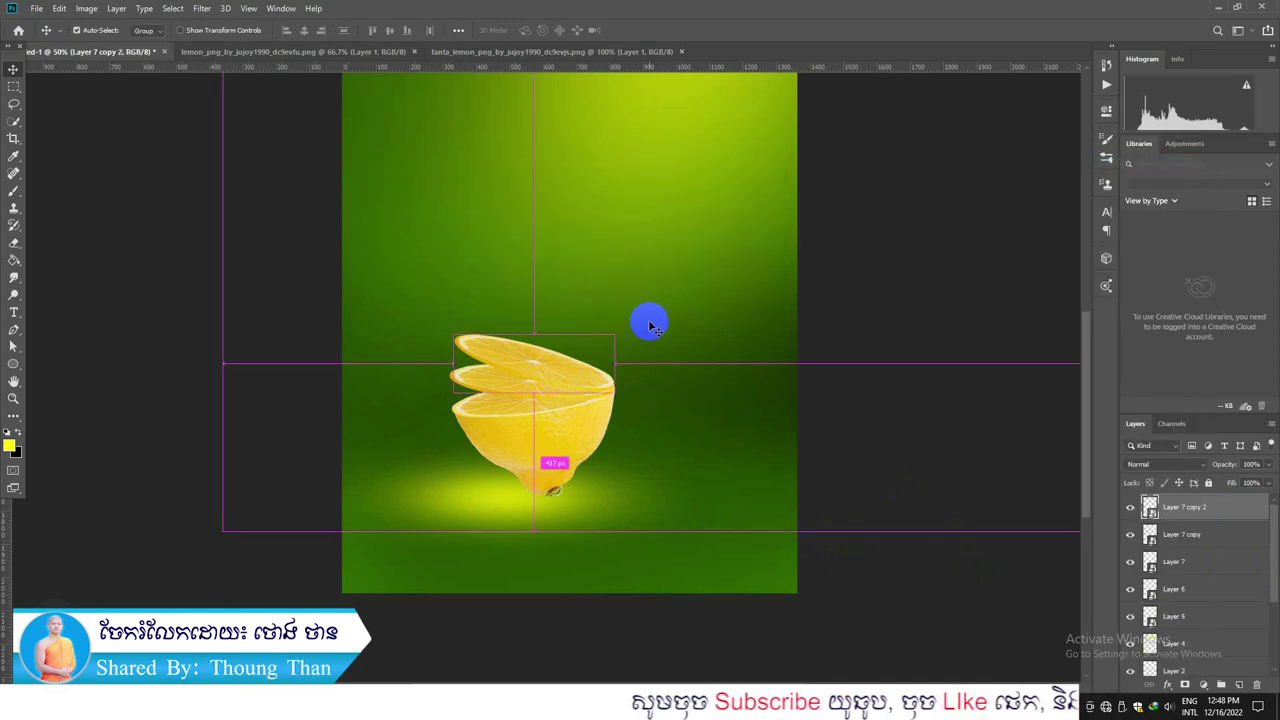
Step: Rotate the newest lemon slice to about 22.5° and raise it above the other slices, keeping their right ends together
key(ctrl+t)
drag(481, 304, 488, 280)
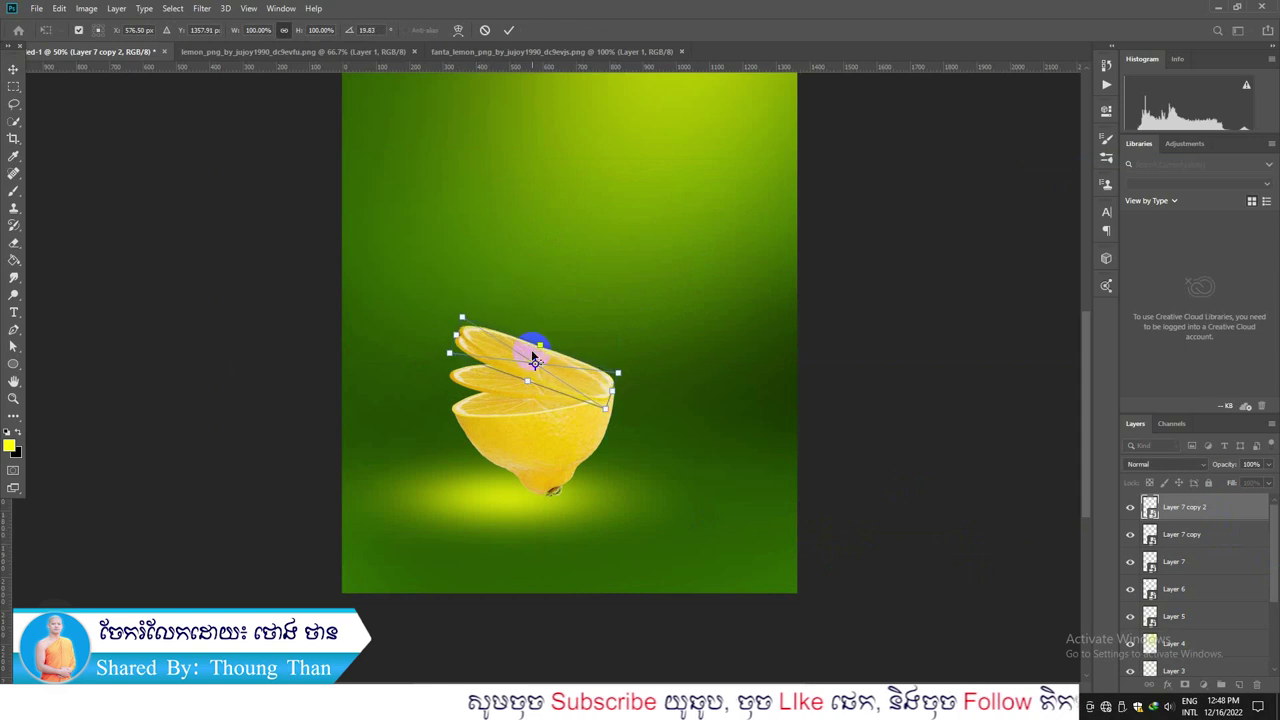
mouse_move(585, 381)
mouse_down()
mouse_move(580, 360)
mouse_move(591, 368)
mouse_up()
key(Return)
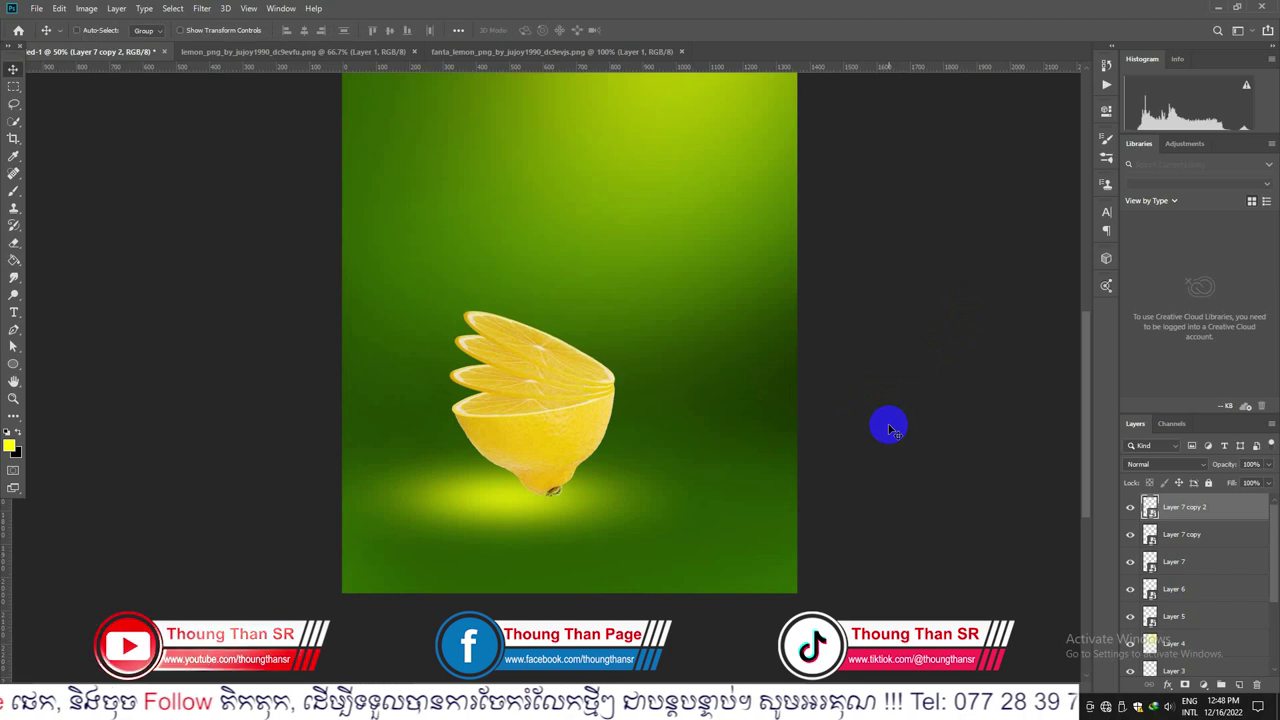
key(ctrl)
key(ctrl+t)
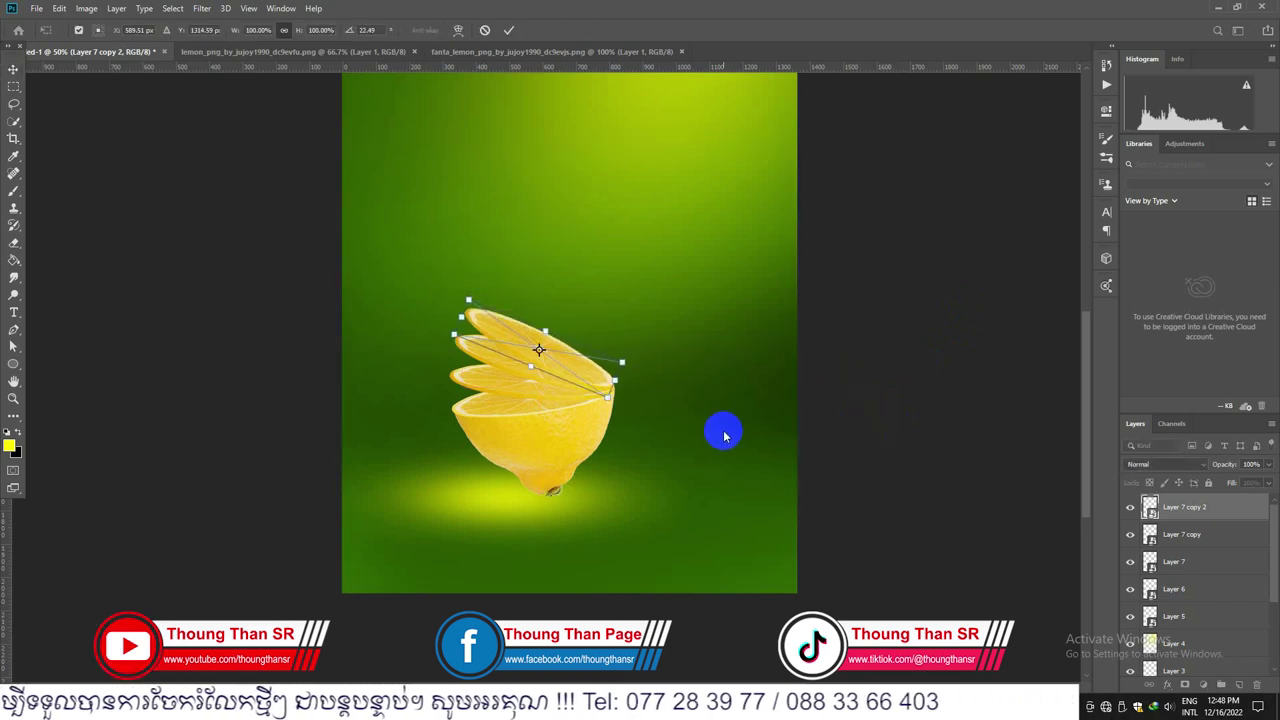
drag(712, 432, 710, 431)
key(Return)
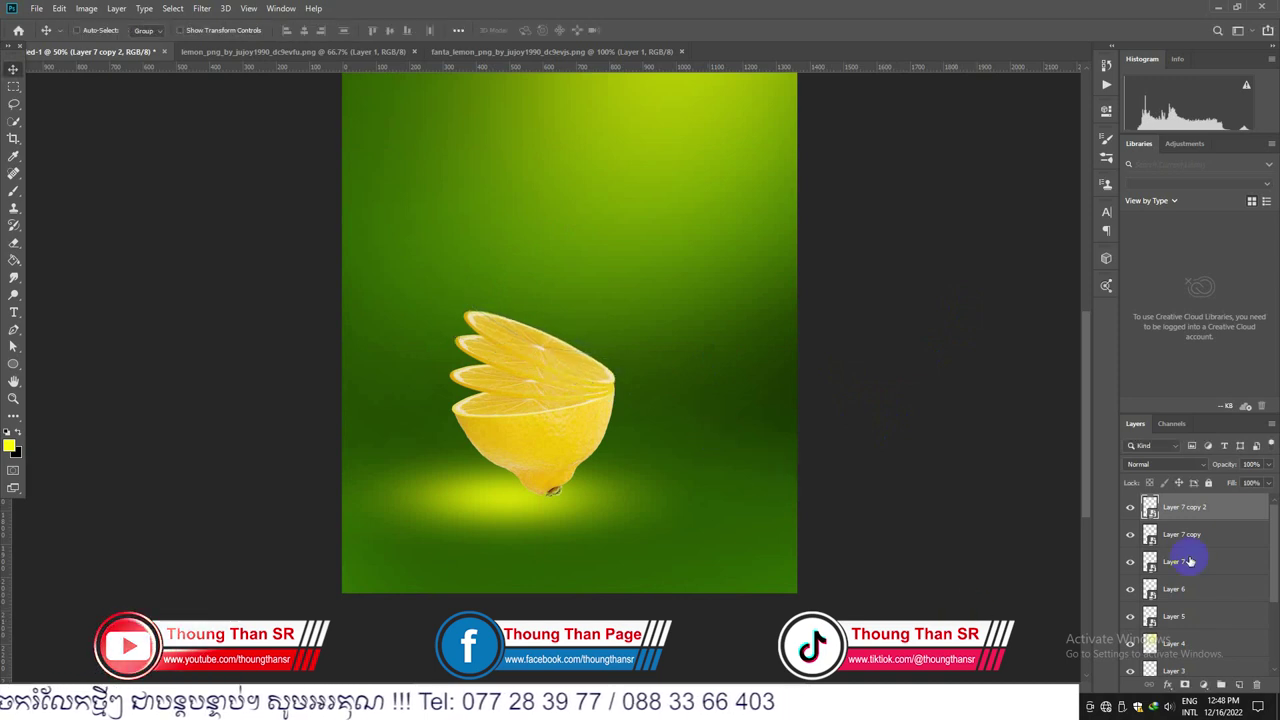
Step: Rotate the lowest slice on Layer 7 to about -1.9°
click(1195, 561)
key(ctrl)
key(ctrl+t)
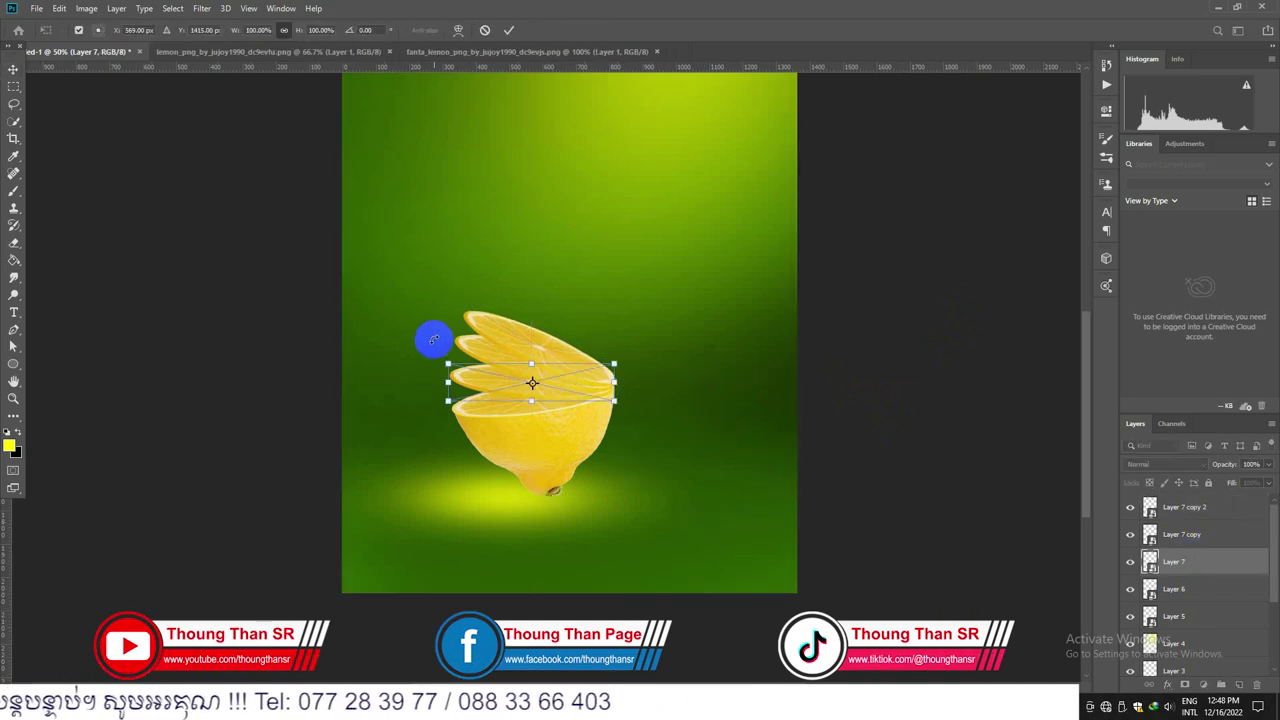
drag(440, 351, 437, 351)
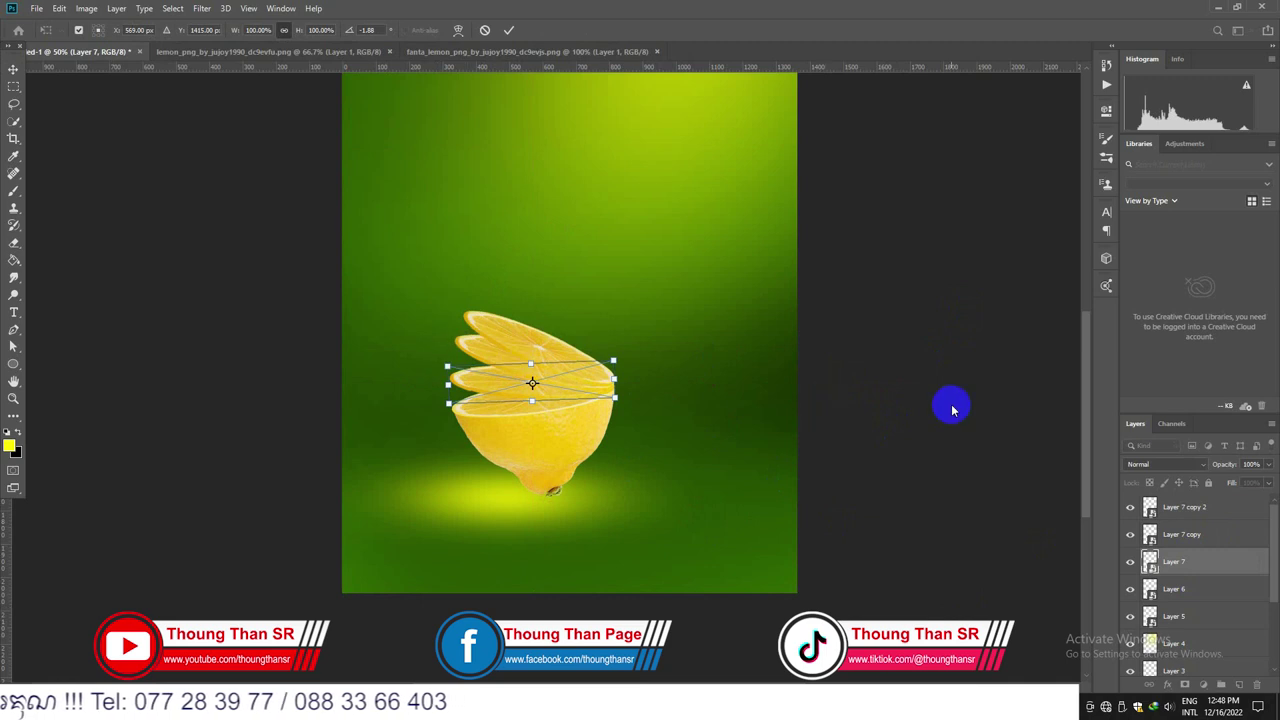
key(Return)
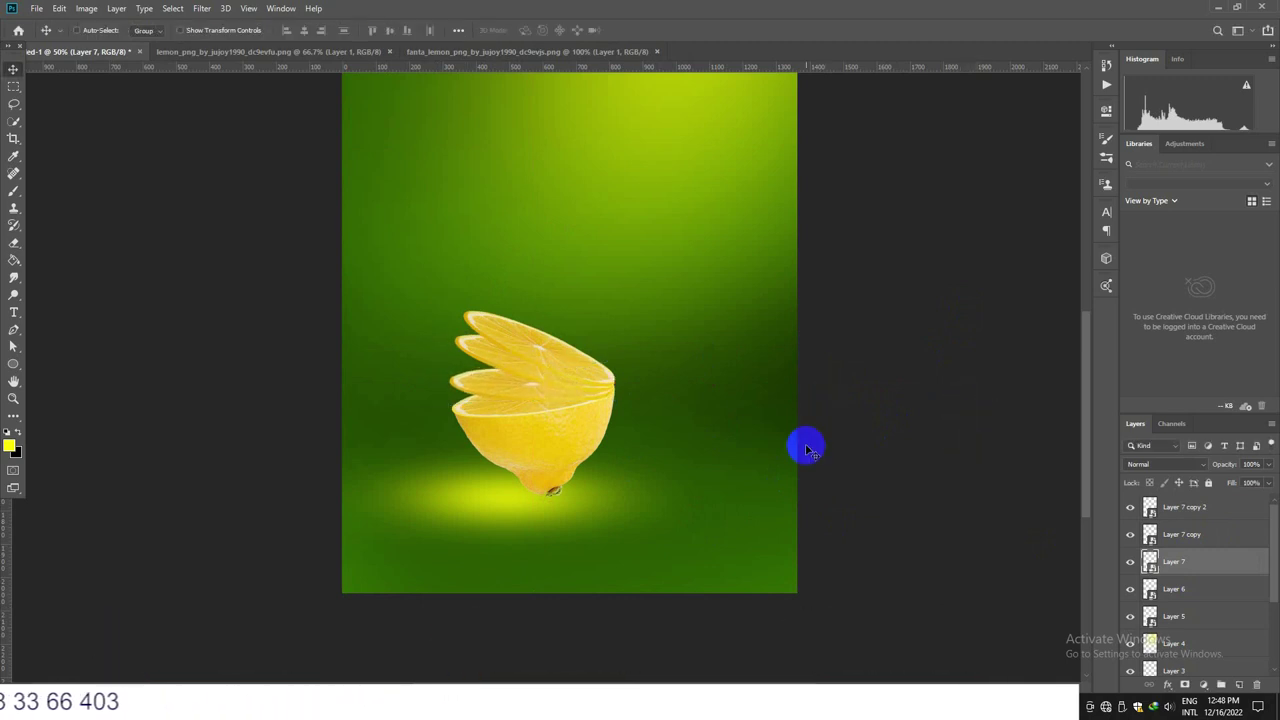
Step: Rotate the middle slice on Layer 7 copy to 7.5° and nudge it down to even out the fan spacing
click(1203, 542)
key(ctrl+t)
drag(451, 297, 448, 308)
key(Down)
key(Down)
key(Down)
key(Down)
key(Down)
key(Down)
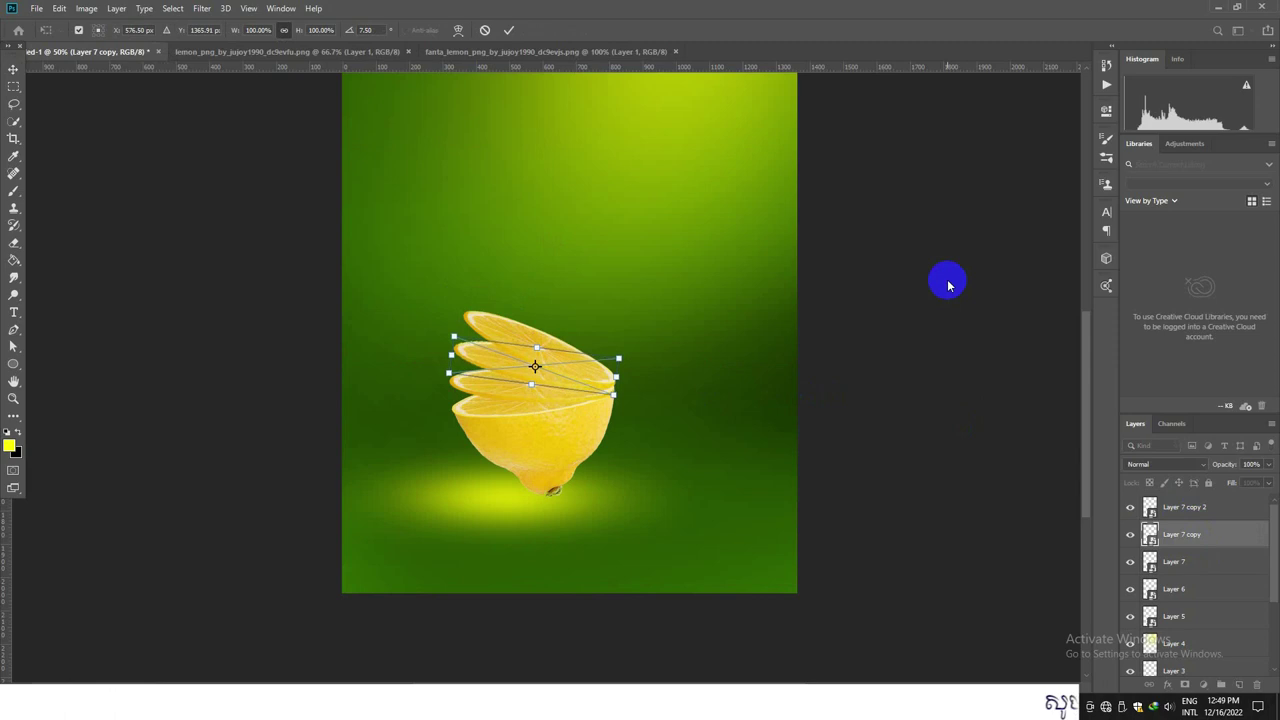
key(Down)
key(Down)
key(Down)
key(Down)
key(Return)
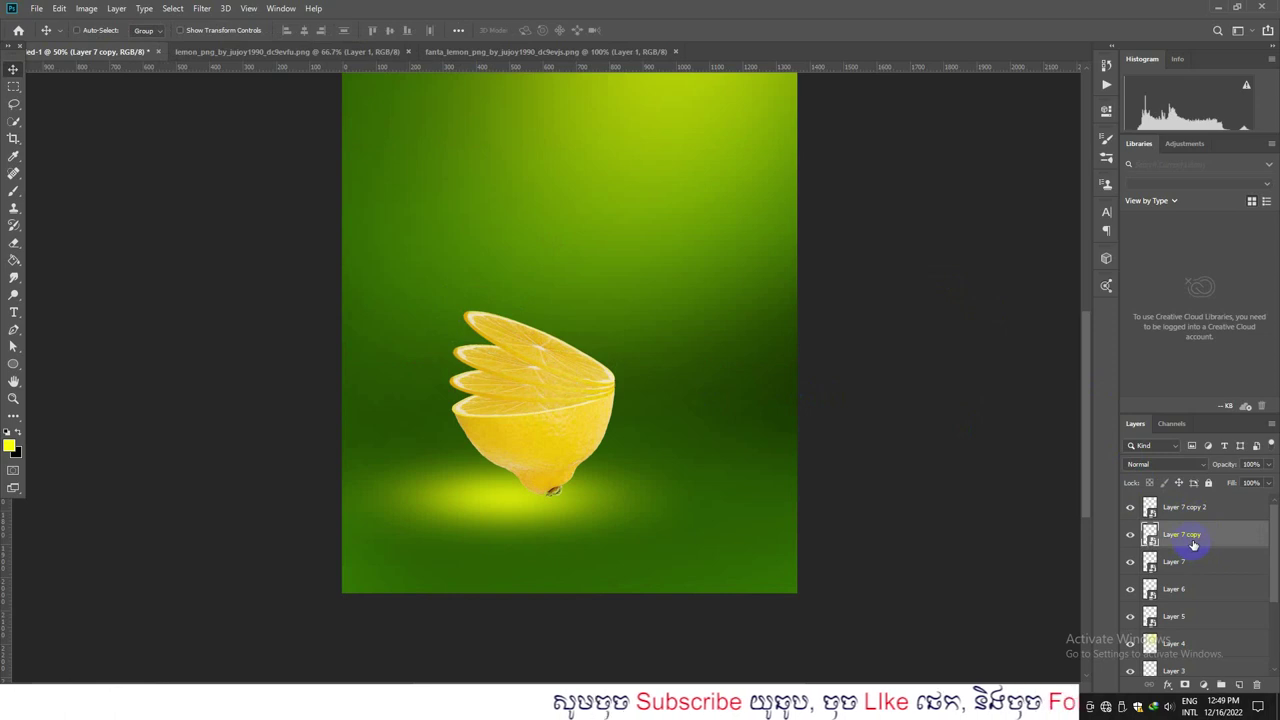
Step: Adjust the top slice on Layer 7 copy 2 to a rotation of about 19.8°, keeping it aligned with the fan
click(1187, 572)
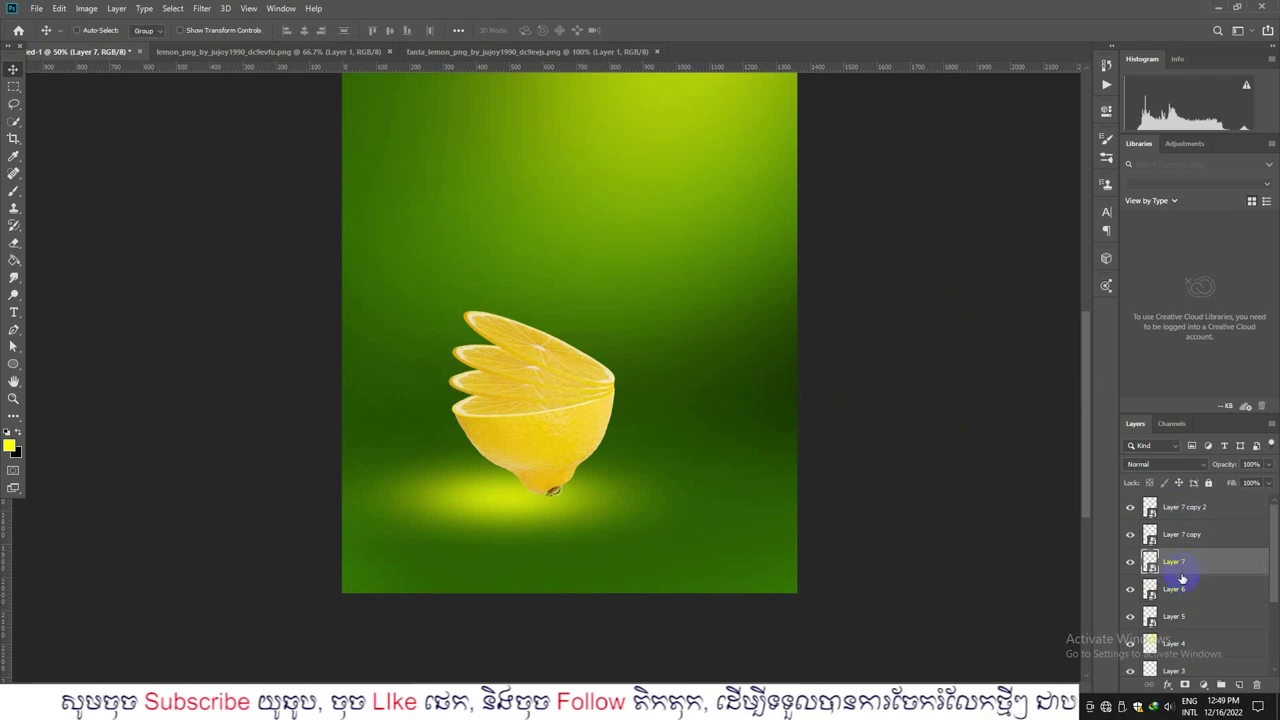
click(1180, 510)
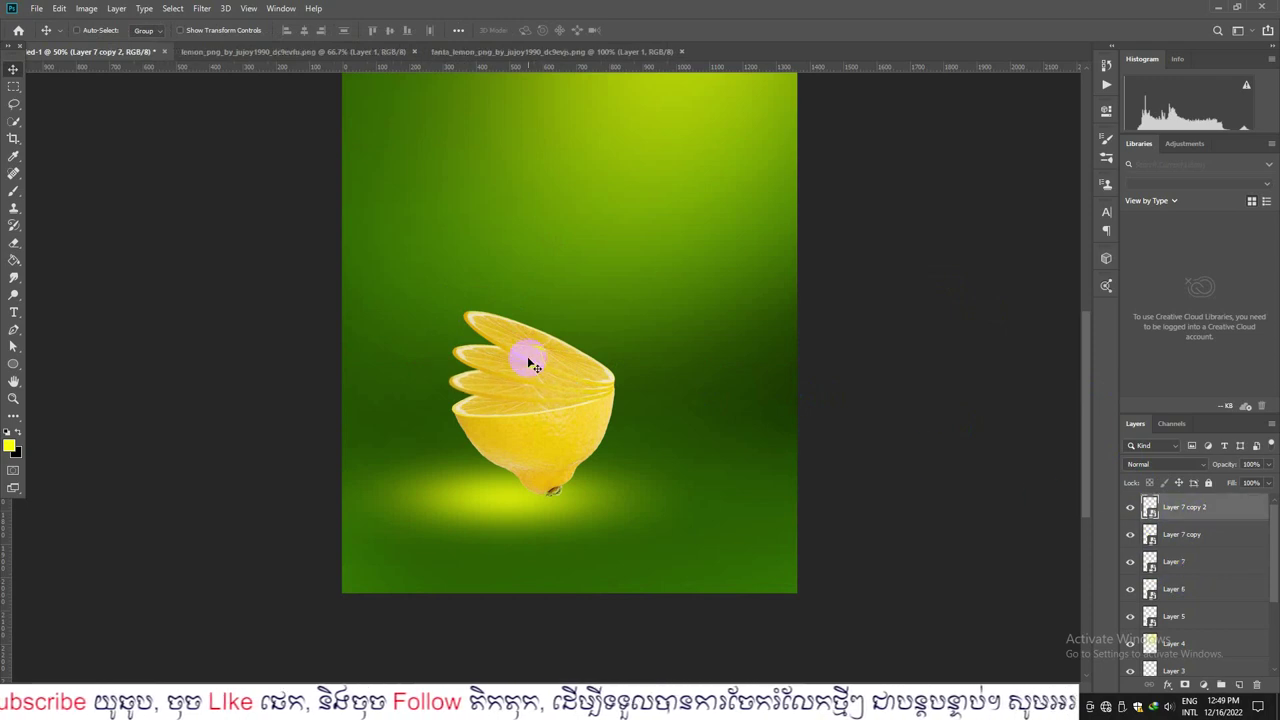
key(ctrl+t)
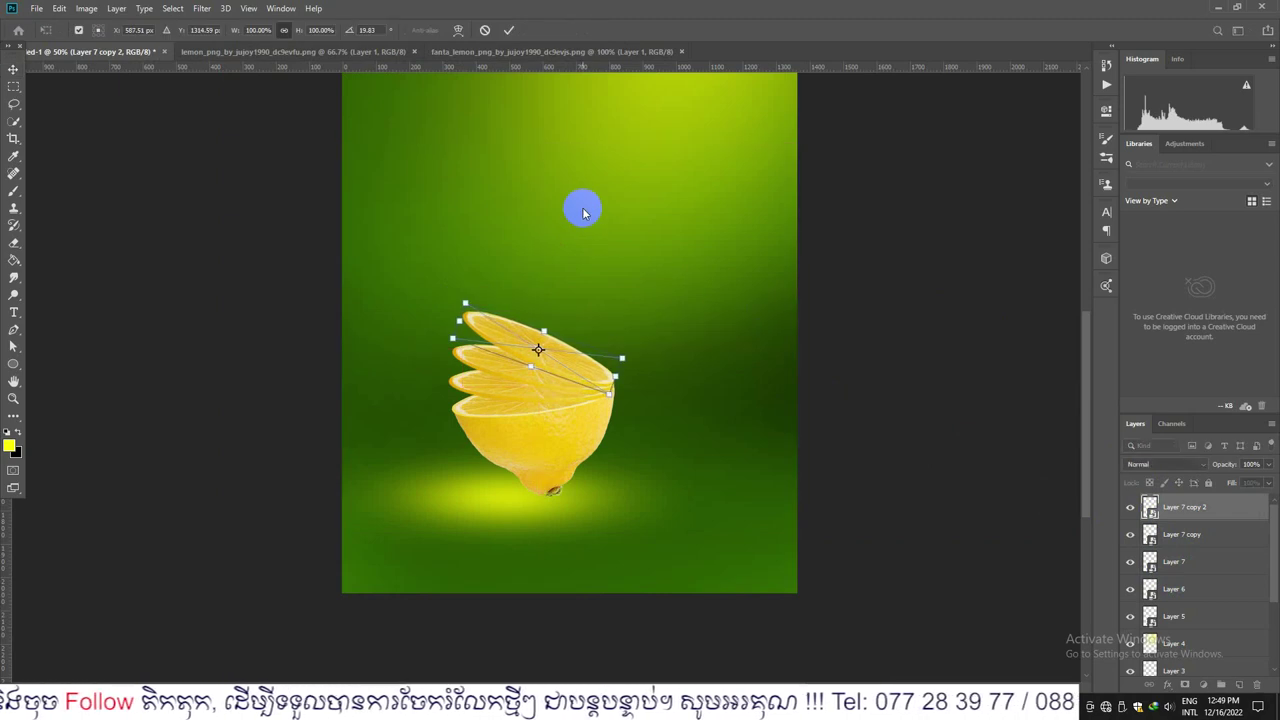
click(575, 213)
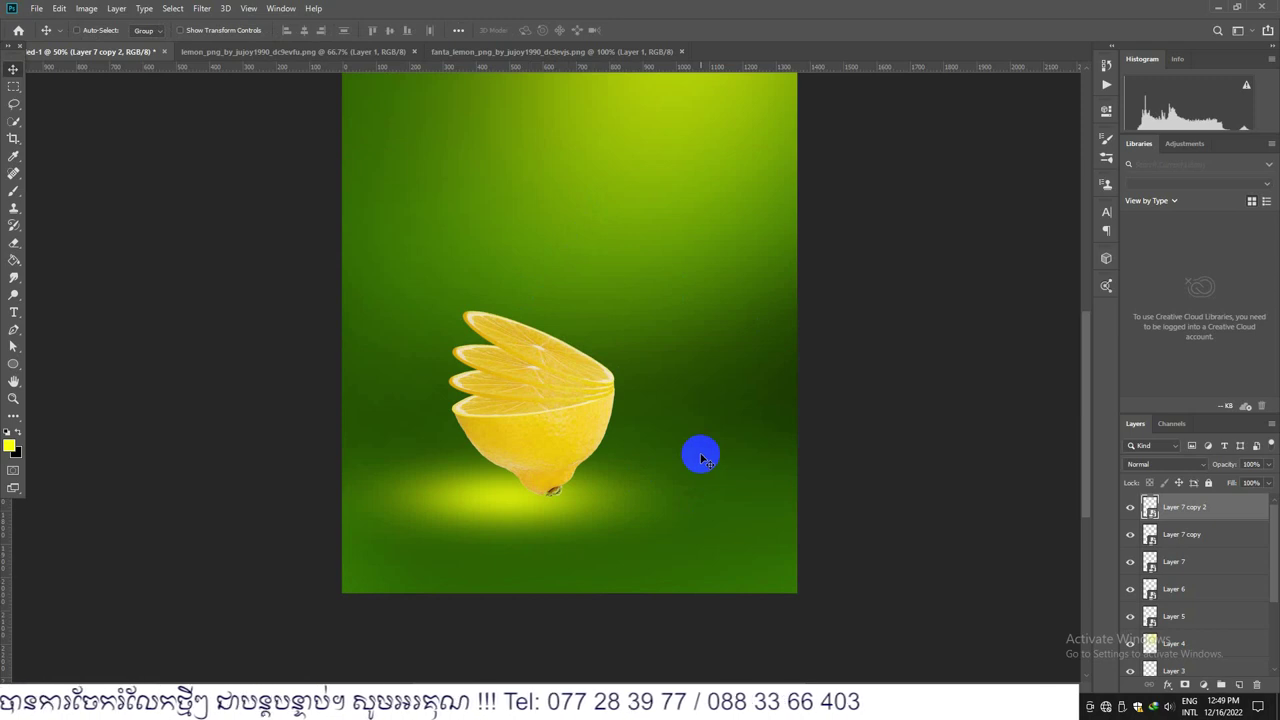
Step: Bring the Fanta can from the fanta_lemon document into the poster, placing it over the lemon
key(ctrl+minus)
key(ctrl+minus)
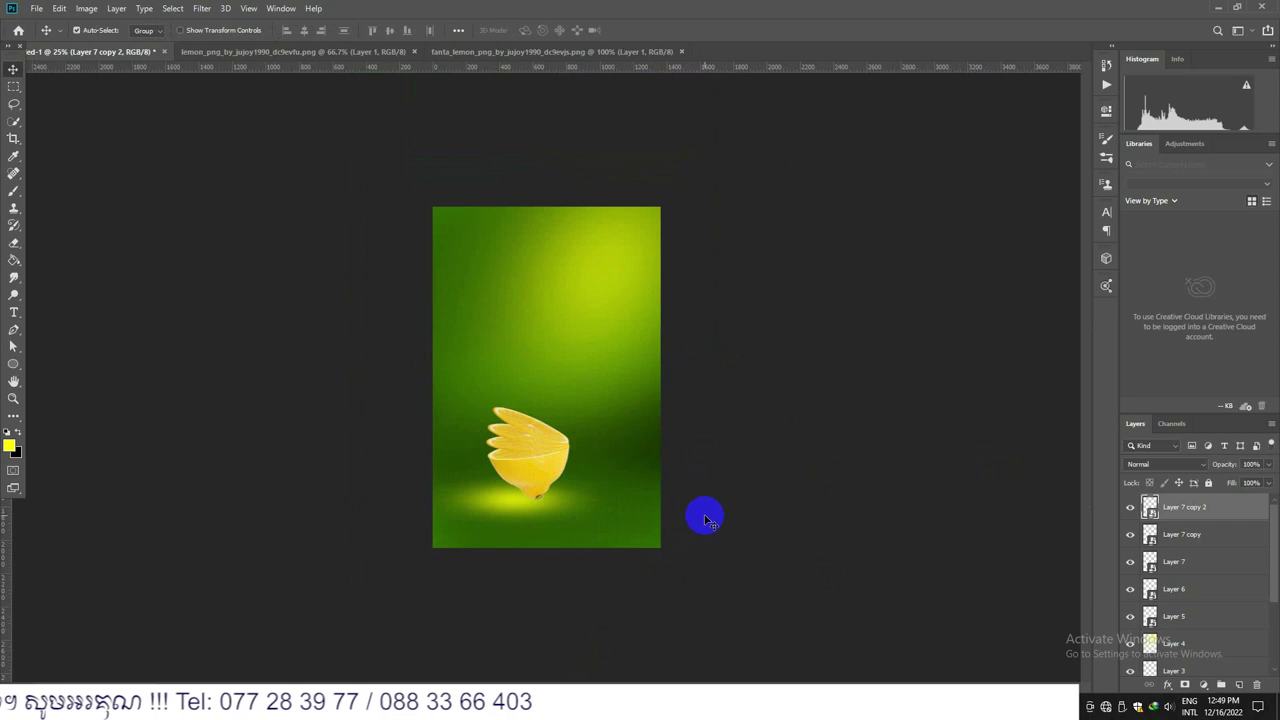
key(ctrl+plus)
key(ctrl+plus)
click(540, 51)
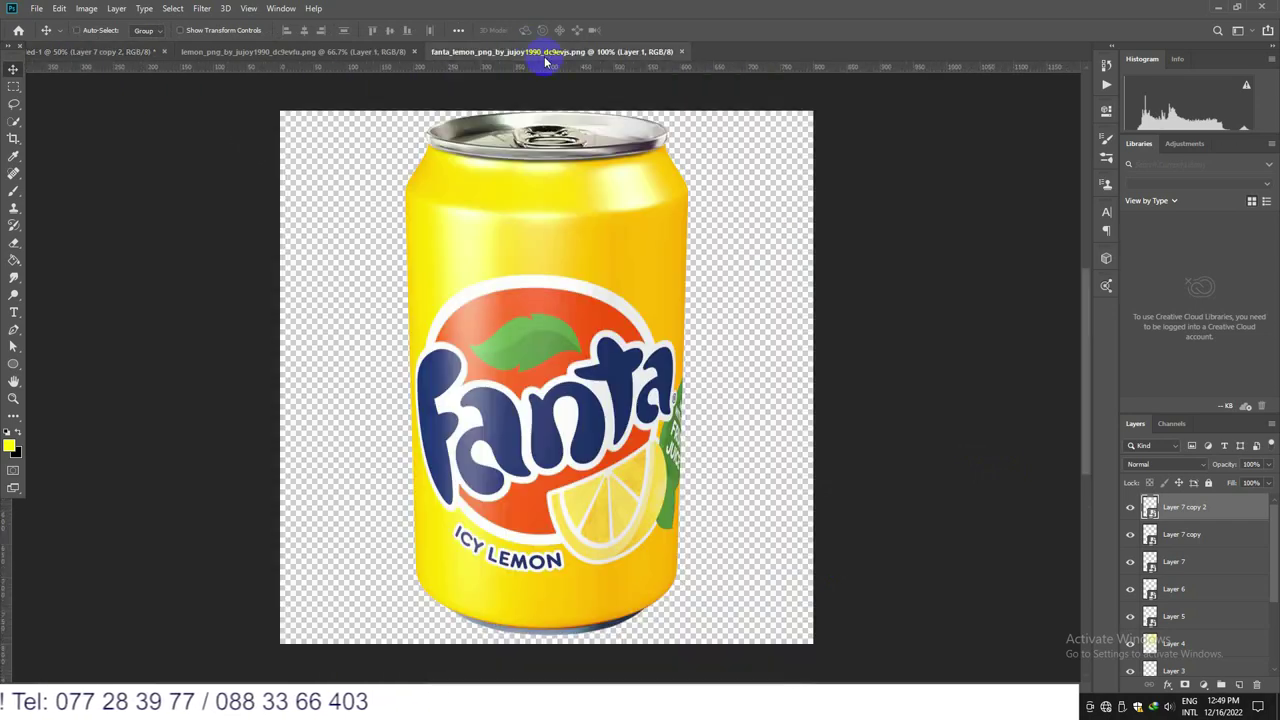
drag(600, 393, 530, 412)
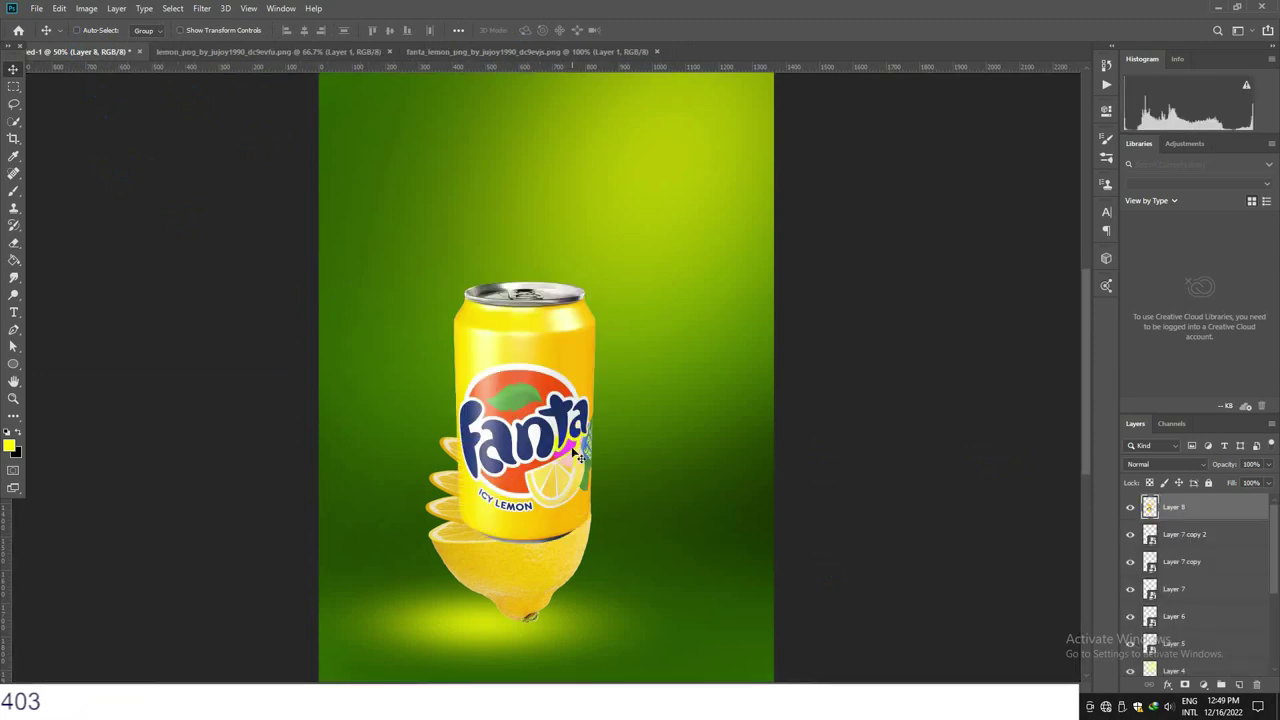
Step: Rotate the Fanta can about 24° clockwise and position its base over the lemon slices
key(ctrl+t)
drag(606, 528, 515, 588)
drag(504, 420, 536, 460)
drag(568, 597, 580, 591)
drag(537, 458, 526, 458)
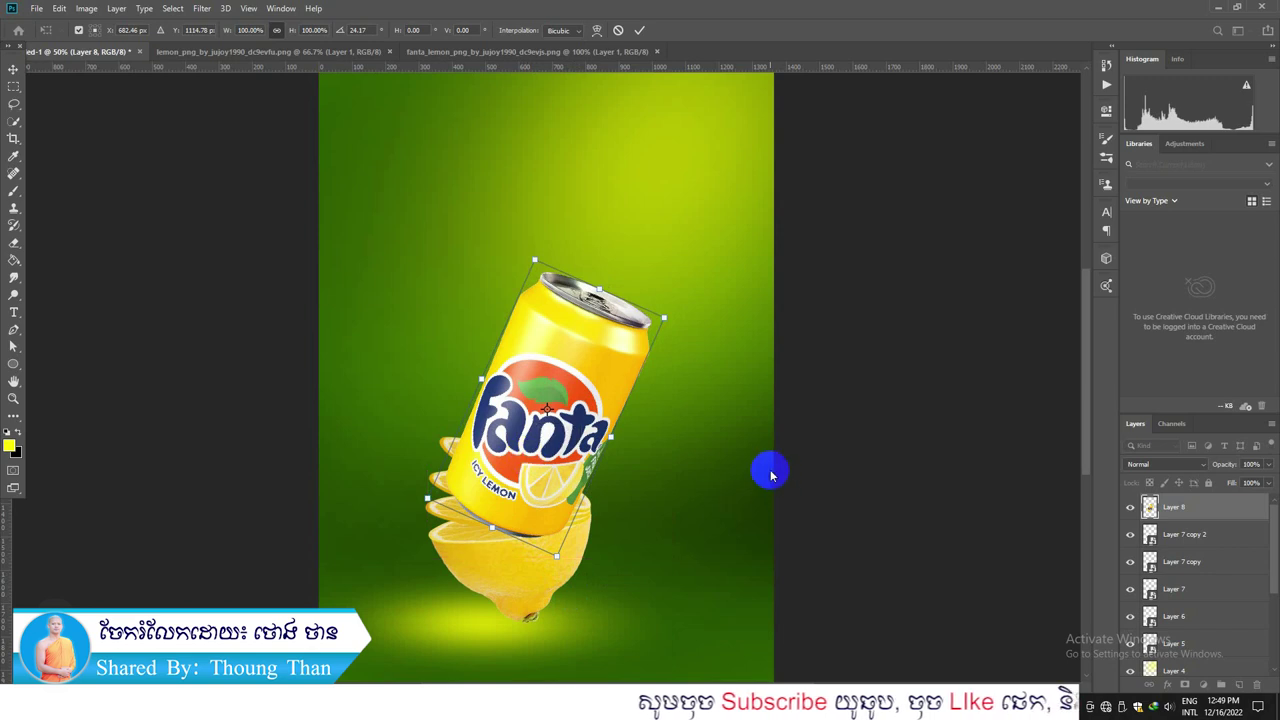
click(767, 491)
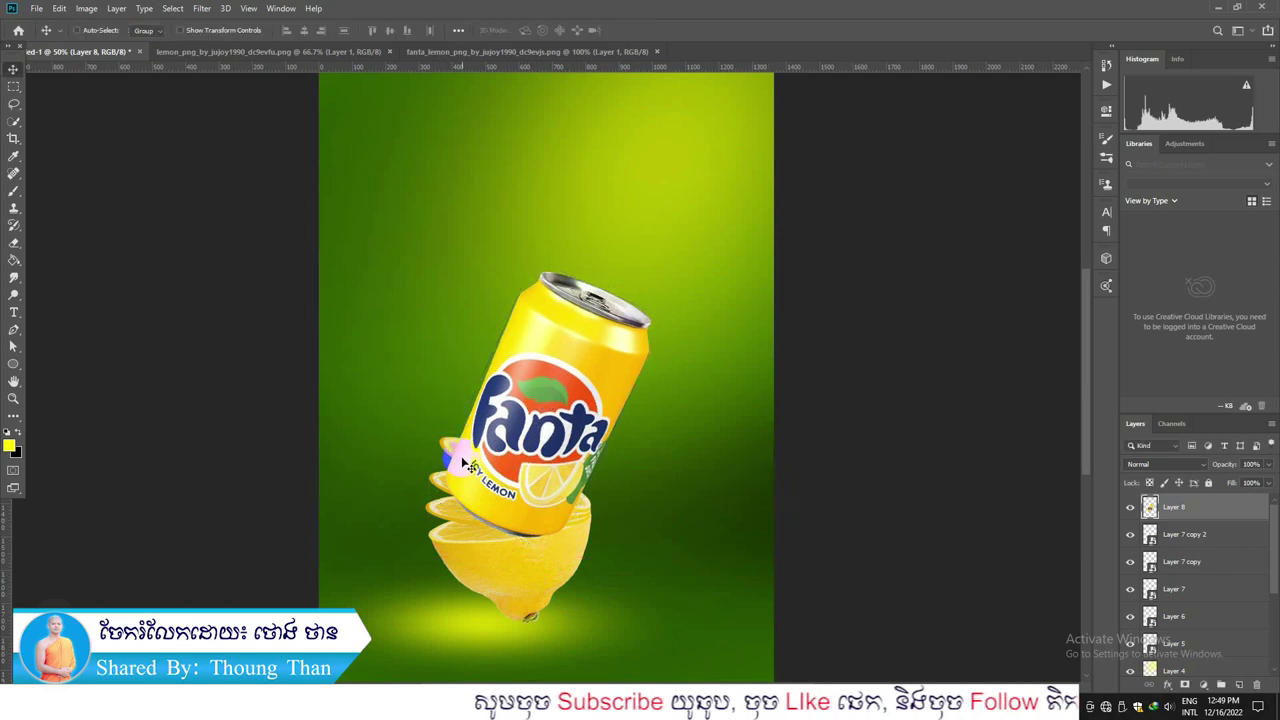
Step: Scale the tilted can to about 104.5% and align its base with the fanned slices
drag(530, 430, 528, 430)
drag(645, 408, 645, 408)
key(ctrl+t)
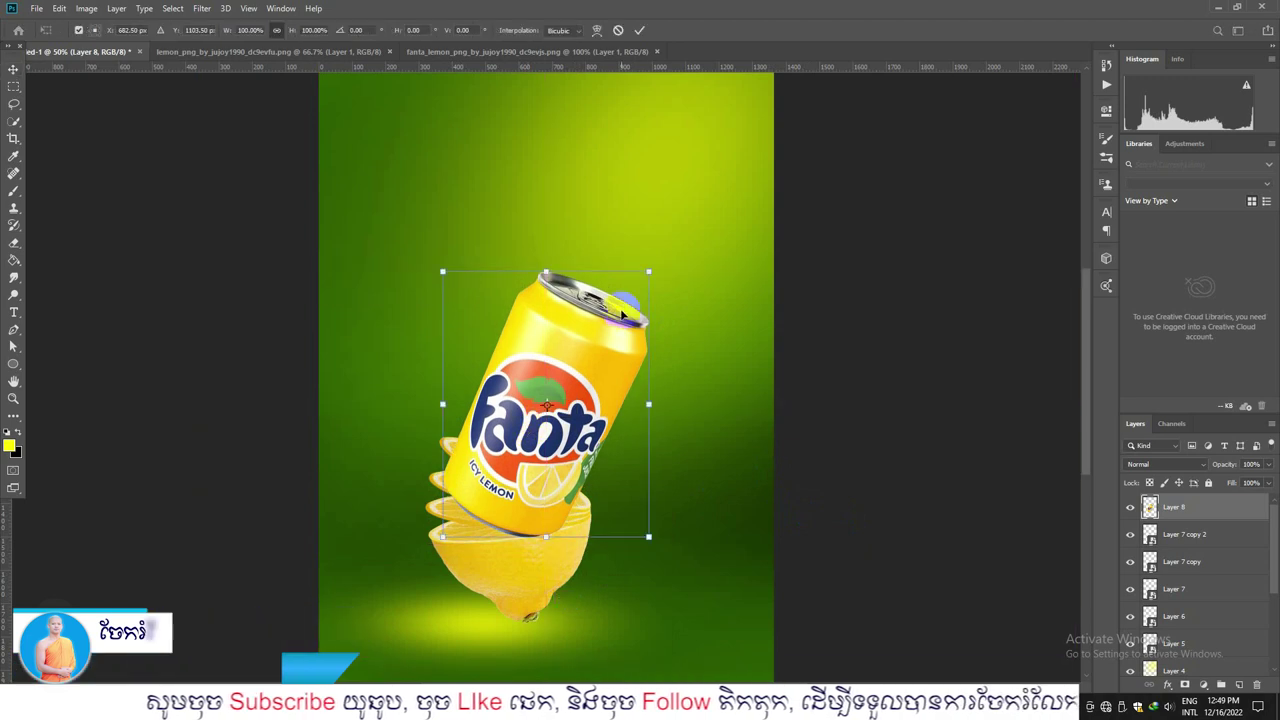
drag(652, 266, 662, 257)
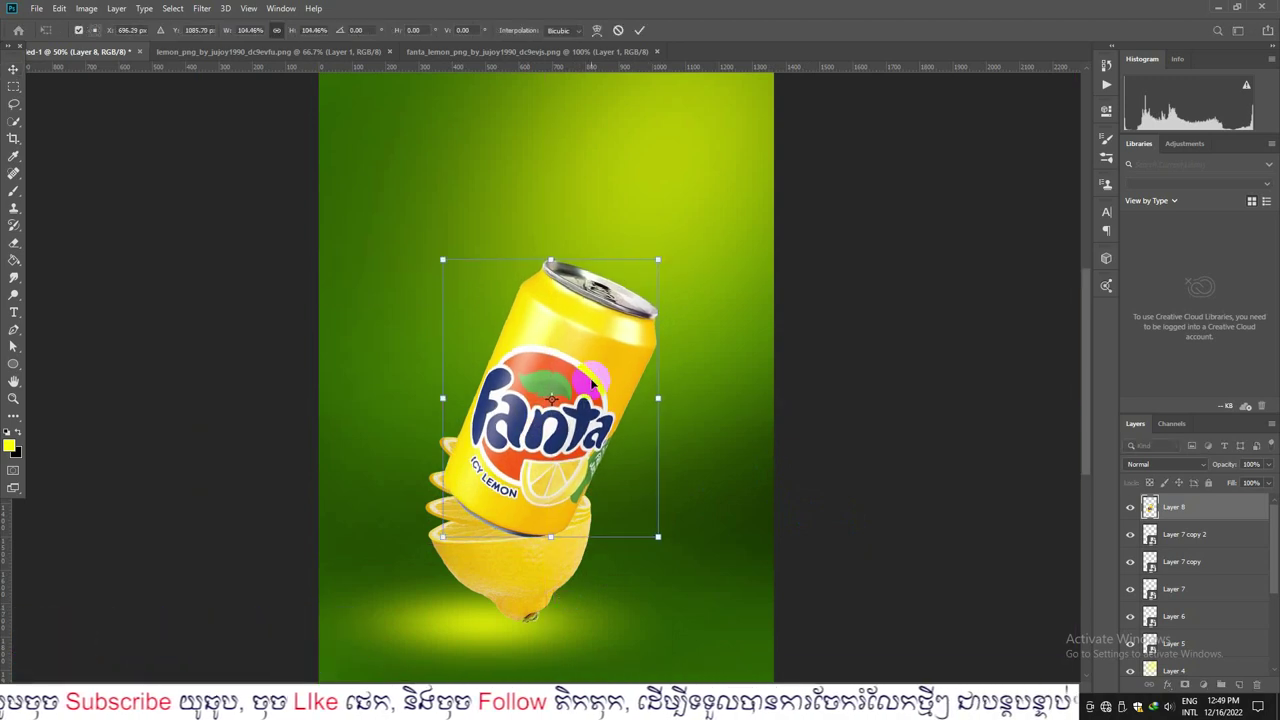
drag(587, 390, 583, 389)
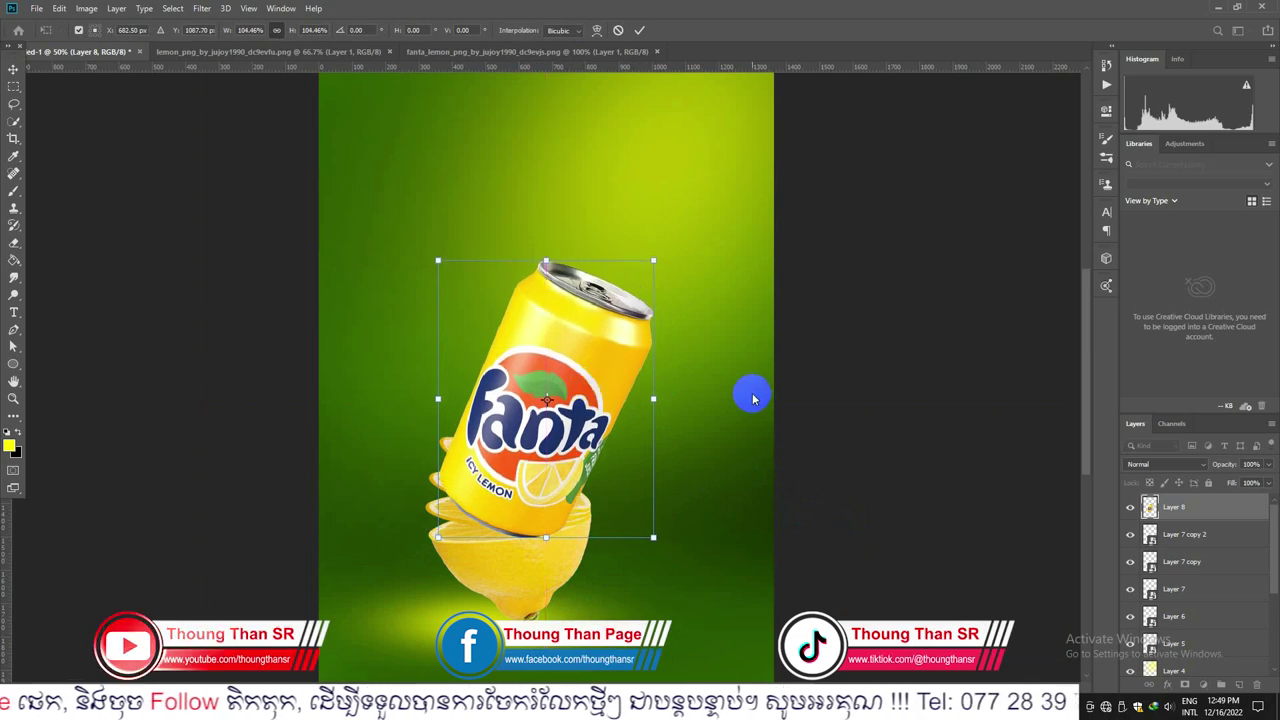
click(797, 438)
Step: Convert the Fanta can on Layer 8 to a smart object and add a layer mask to it
right_click(1183, 508)
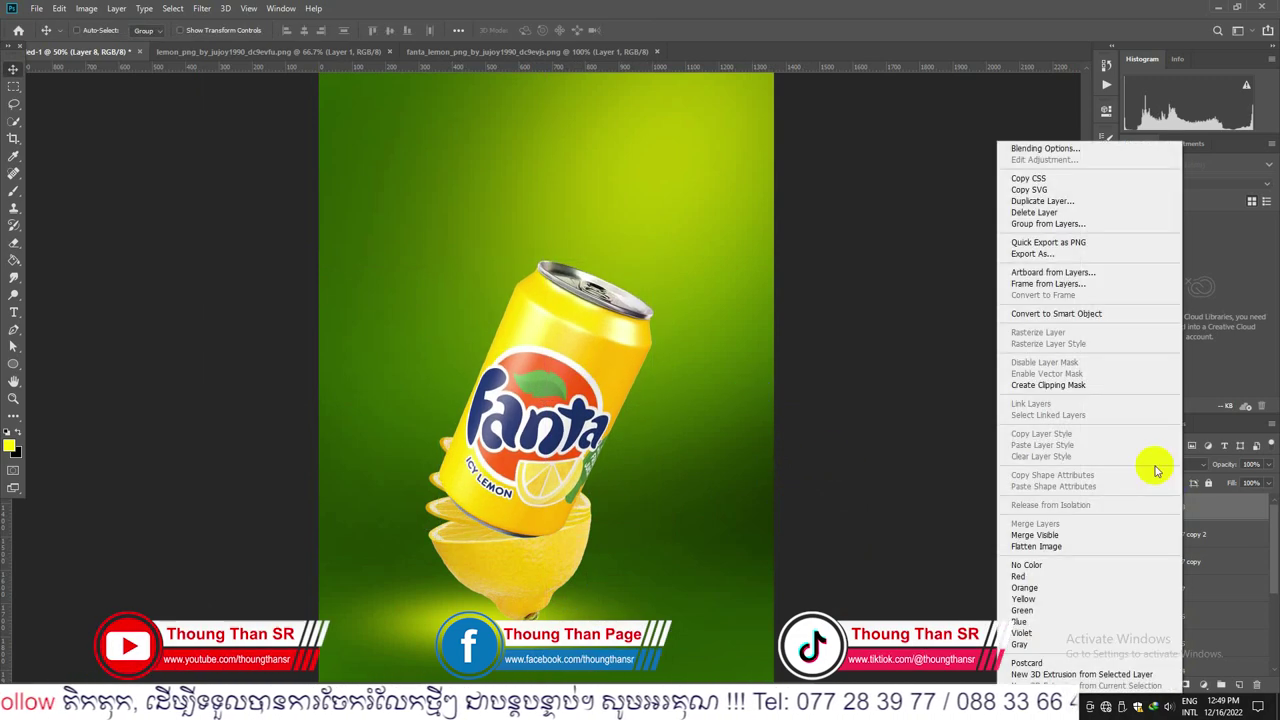
click(1063, 334)
click(1184, 684)
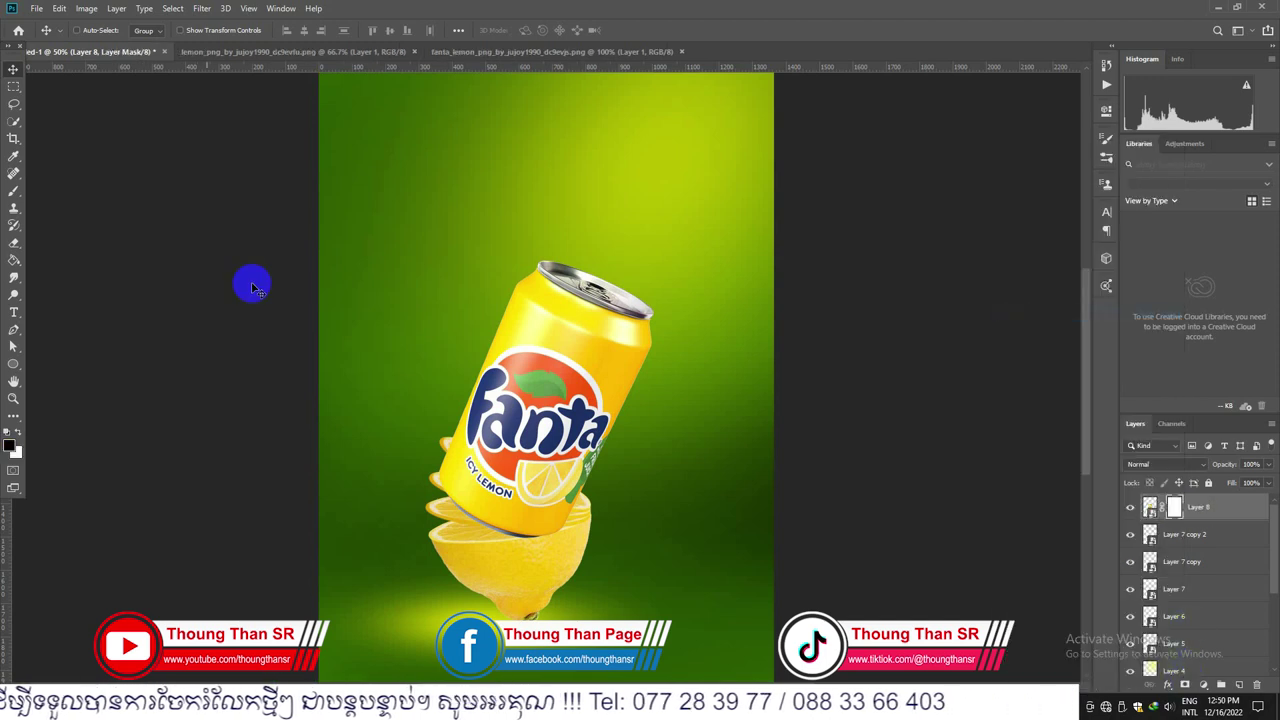
Step: Paint black on the can's mask with a 175 px brush to hide the can's bottom edge over the lemon slices
right_click(21, 193)
click(52, 189)
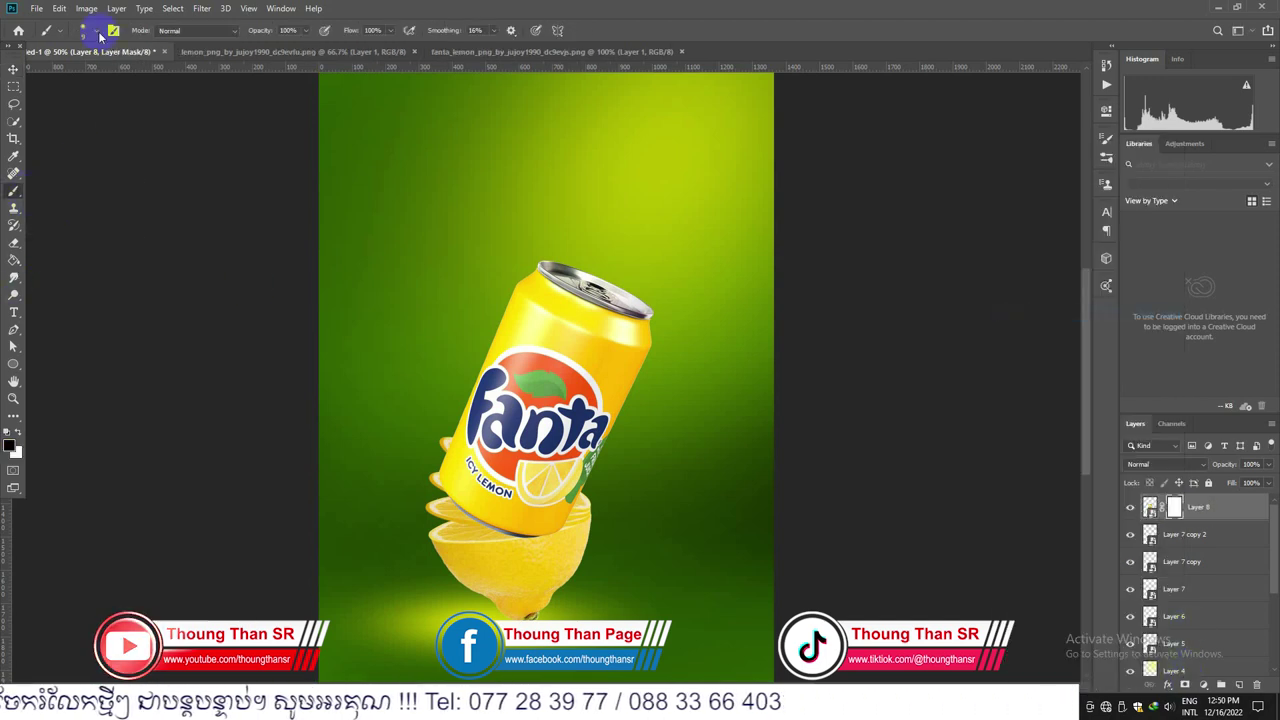
click(96, 33)
key(Return)
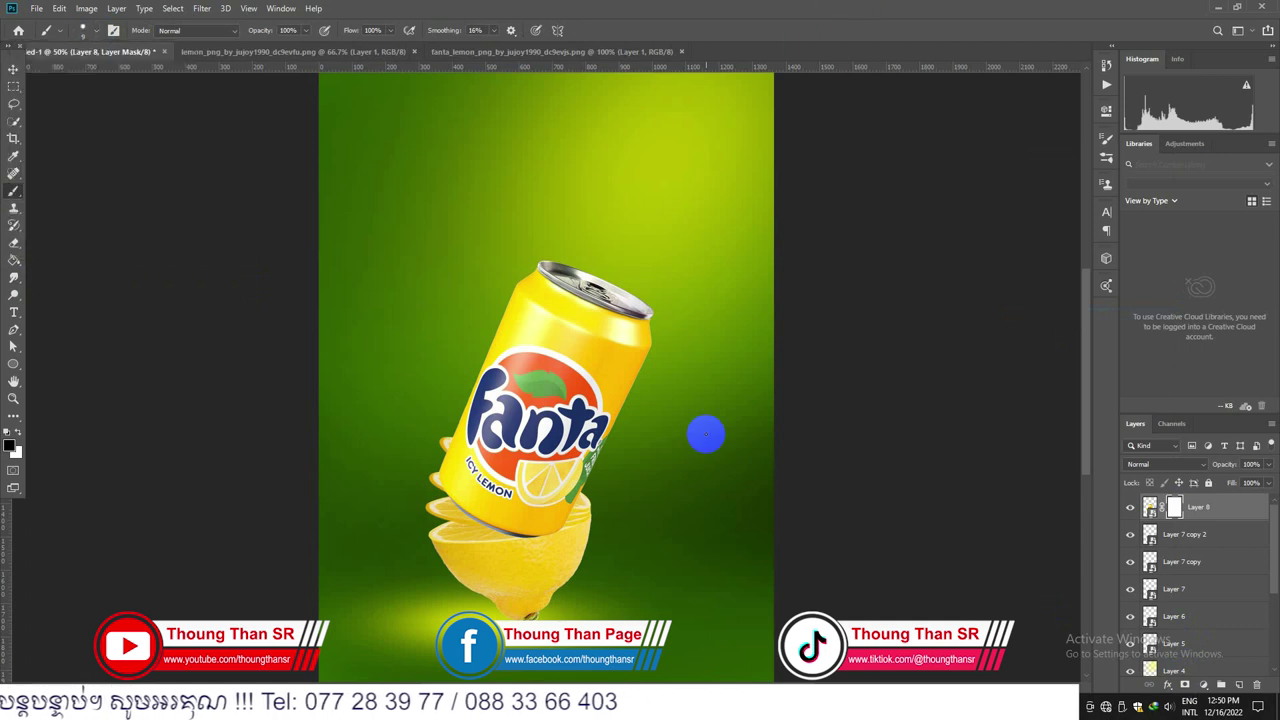
key(bracketright)
key(bracketright)
key(bracketright)
key(bracketright)
key(bracketright)
key(bracketright)
key(bracketright)
key(bracketright)
key(bracketright)
key(bracketright)
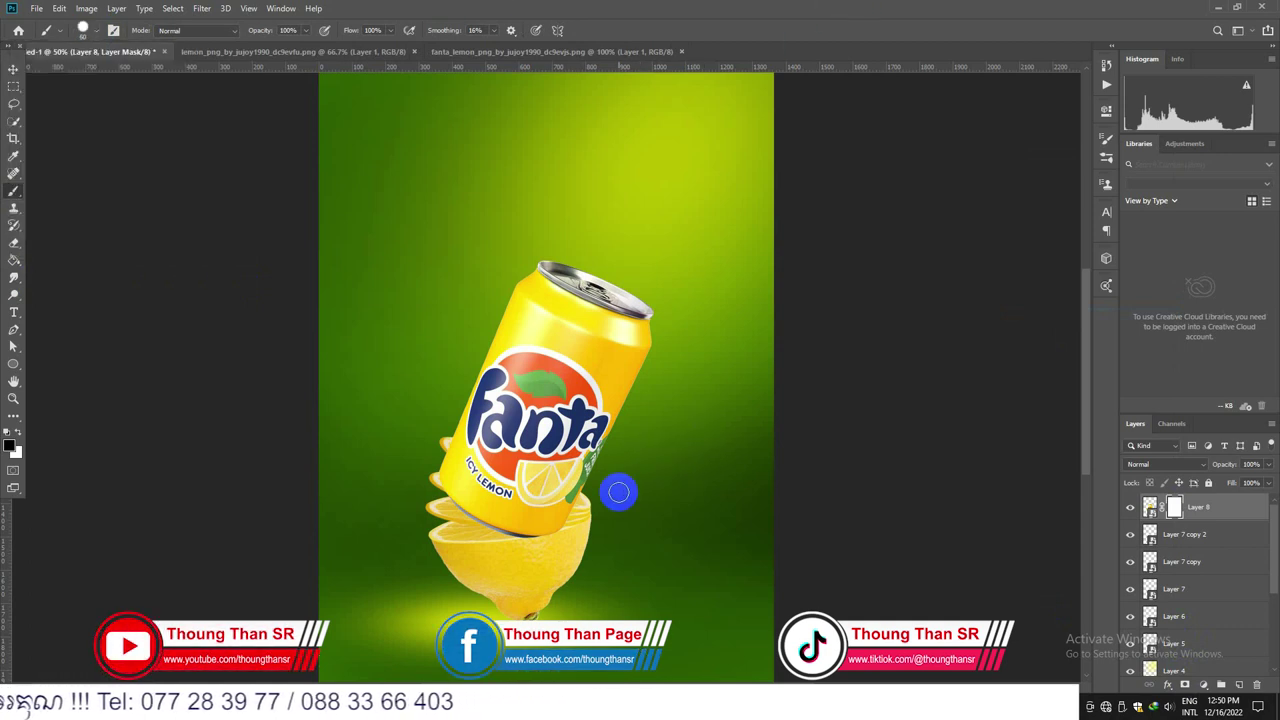
key(bracketright)
key(bracketright)
key(bracketright)
mouse_move(588, 547)
mouse_down()
mouse_move(464, 520)
mouse_move(423, 479)
mouse_move(479, 520)
mouse_up()
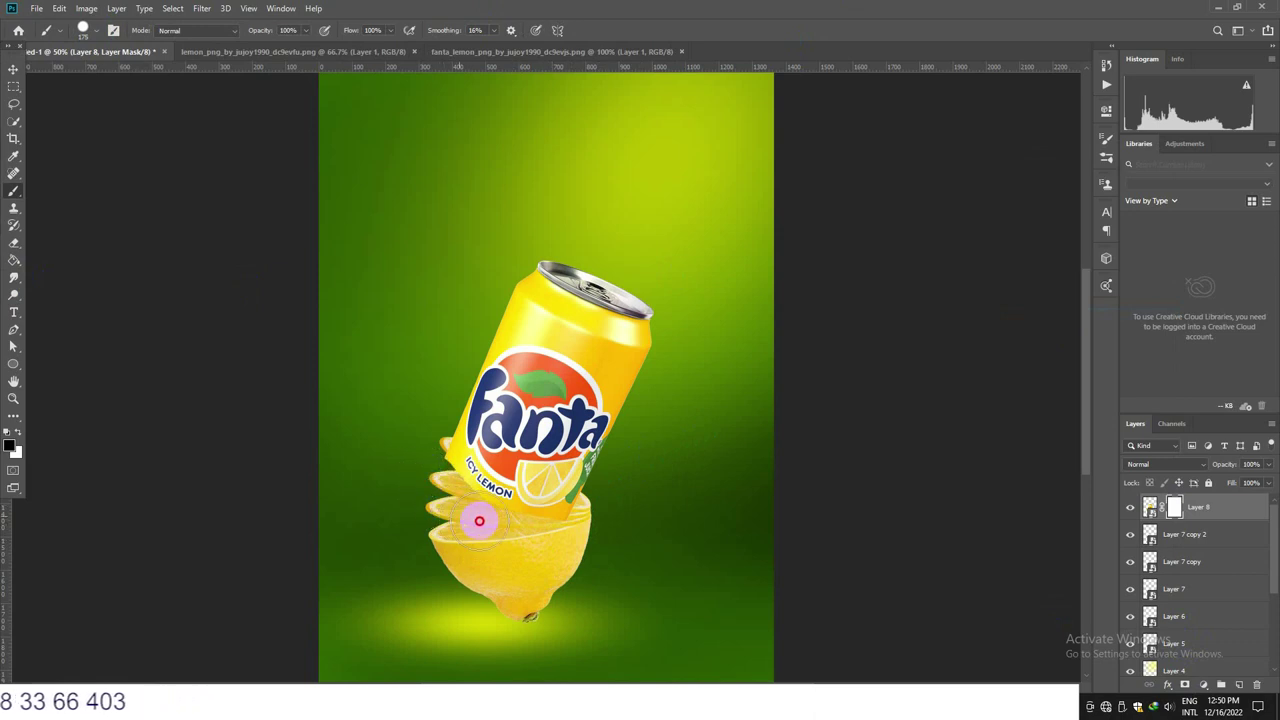
mouse_move(564, 540)
mouse_down()
mouse_move(483, 528)
mouse_move(415, 471)
mouse_move(460, 510)
mouse_up()
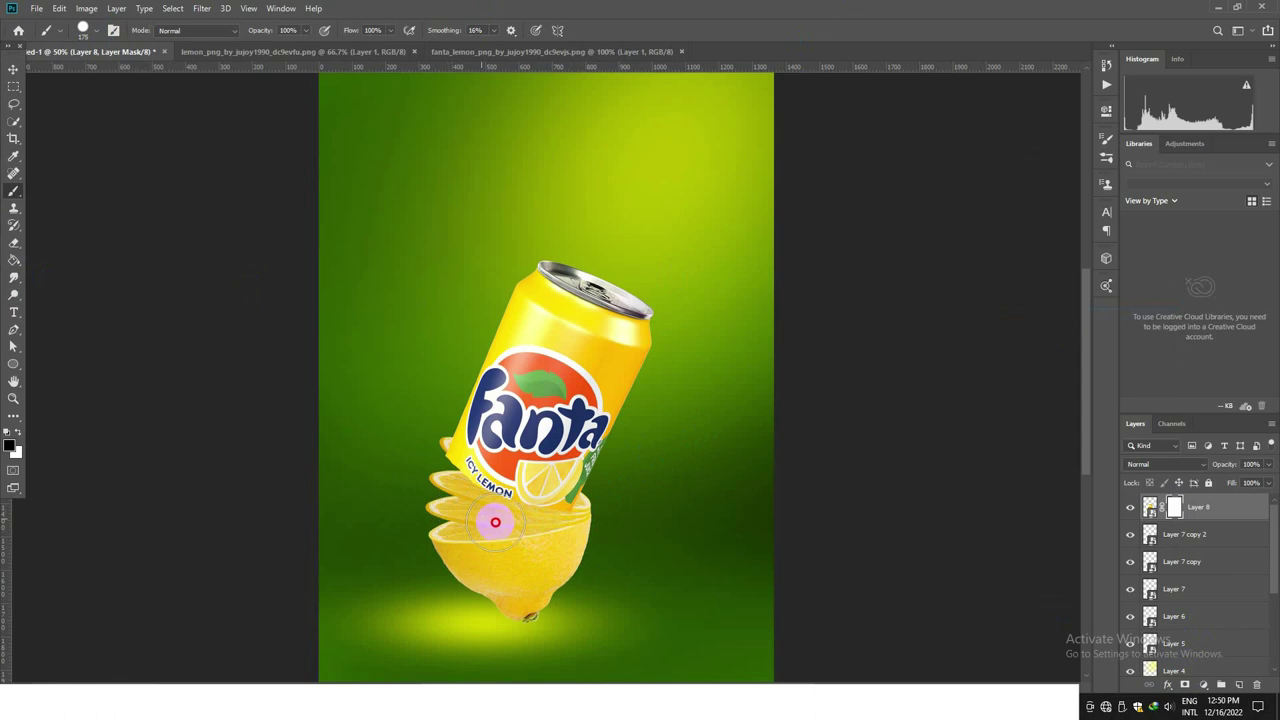
mouse_move(571, 535)
mouse_down()
mouse_move(496, 526)
mouse_move(433, 484)
mouse_up()
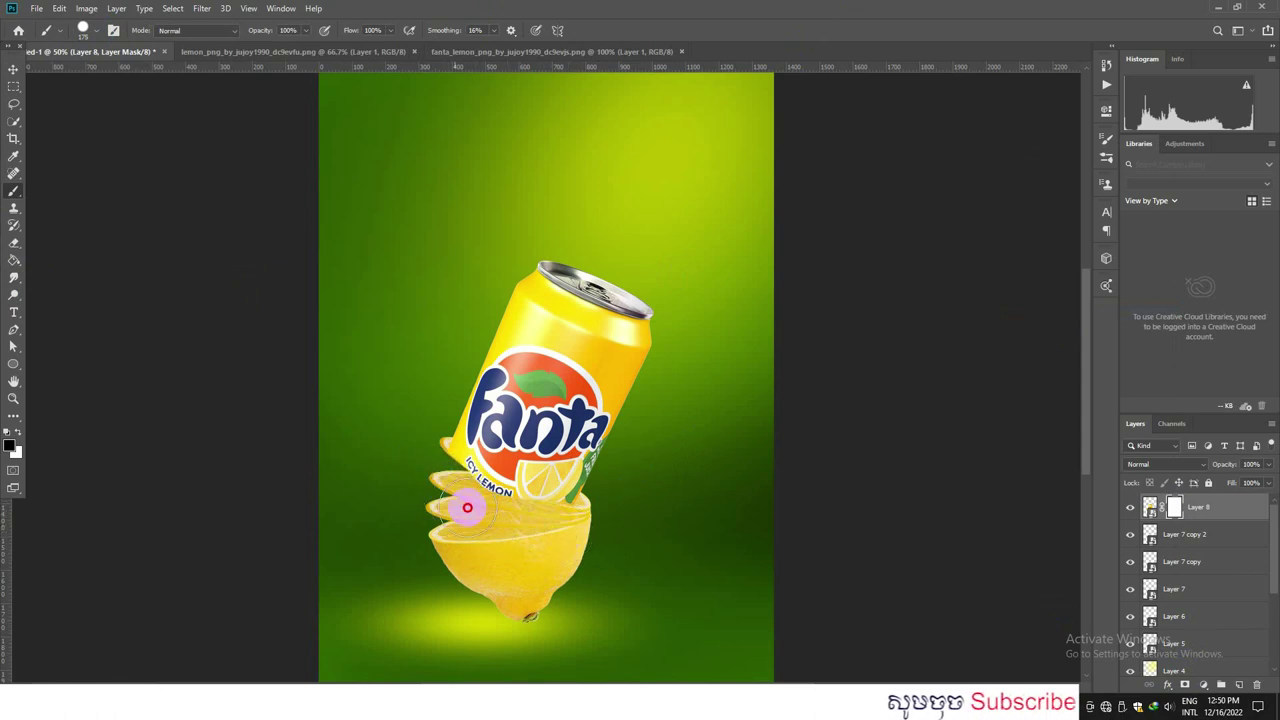
drag(536, 527, 592, 529)
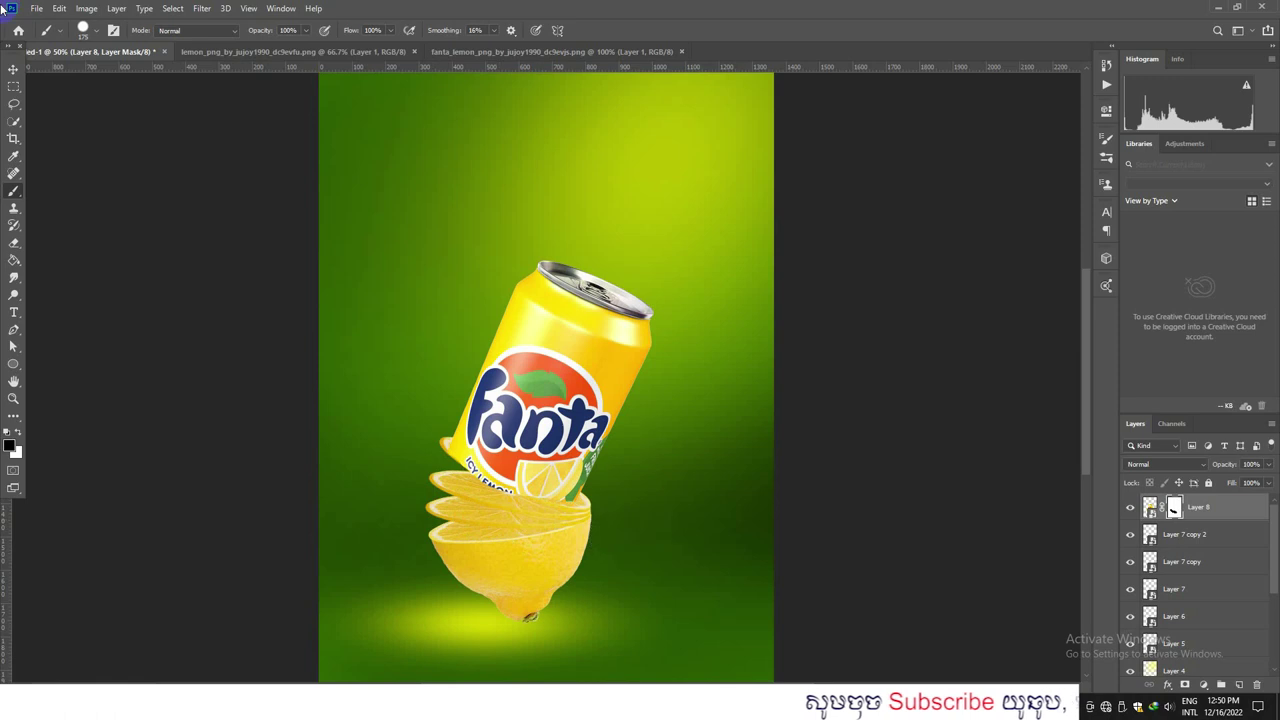
Step: Paint black on the can's mask with a soft 40 px brush to hide the can's lower edge behind the top lemon slice
click(95, 30)
click(598, 6)
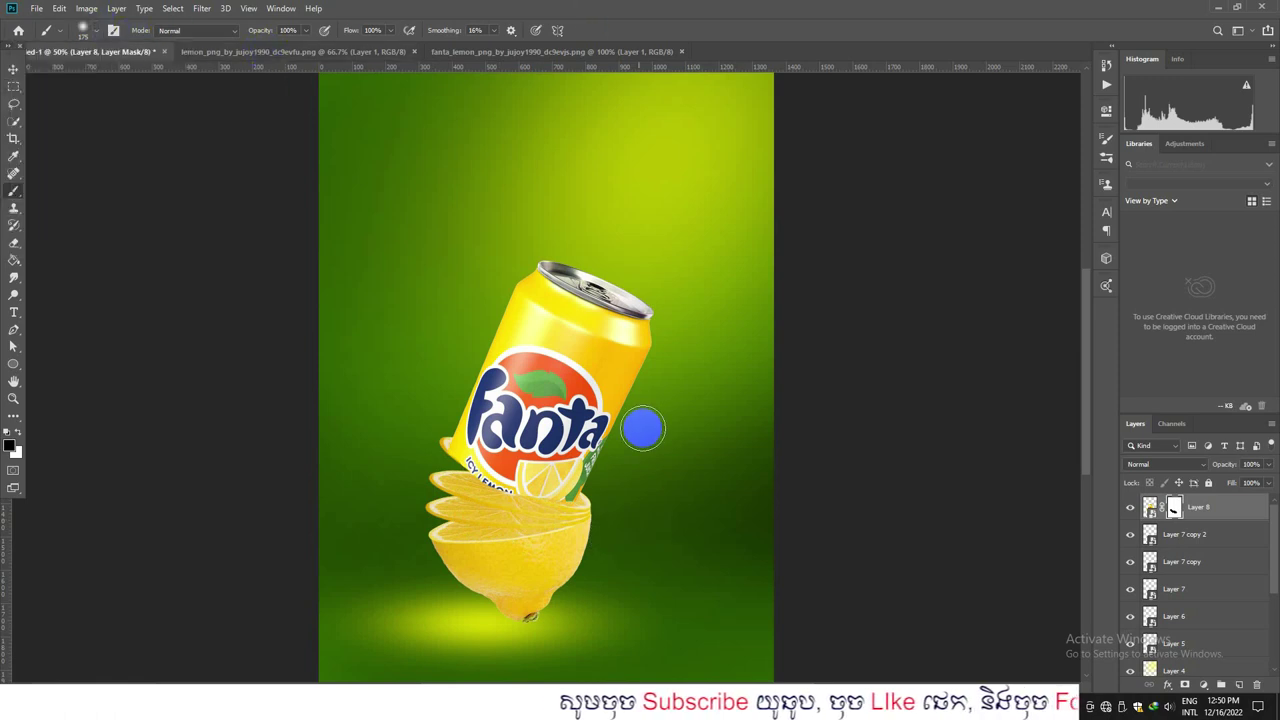
drag(614, 499, 816, 242)
key(ctrl+plus)
key(ctrl+plus)
key(ctrl+plus)
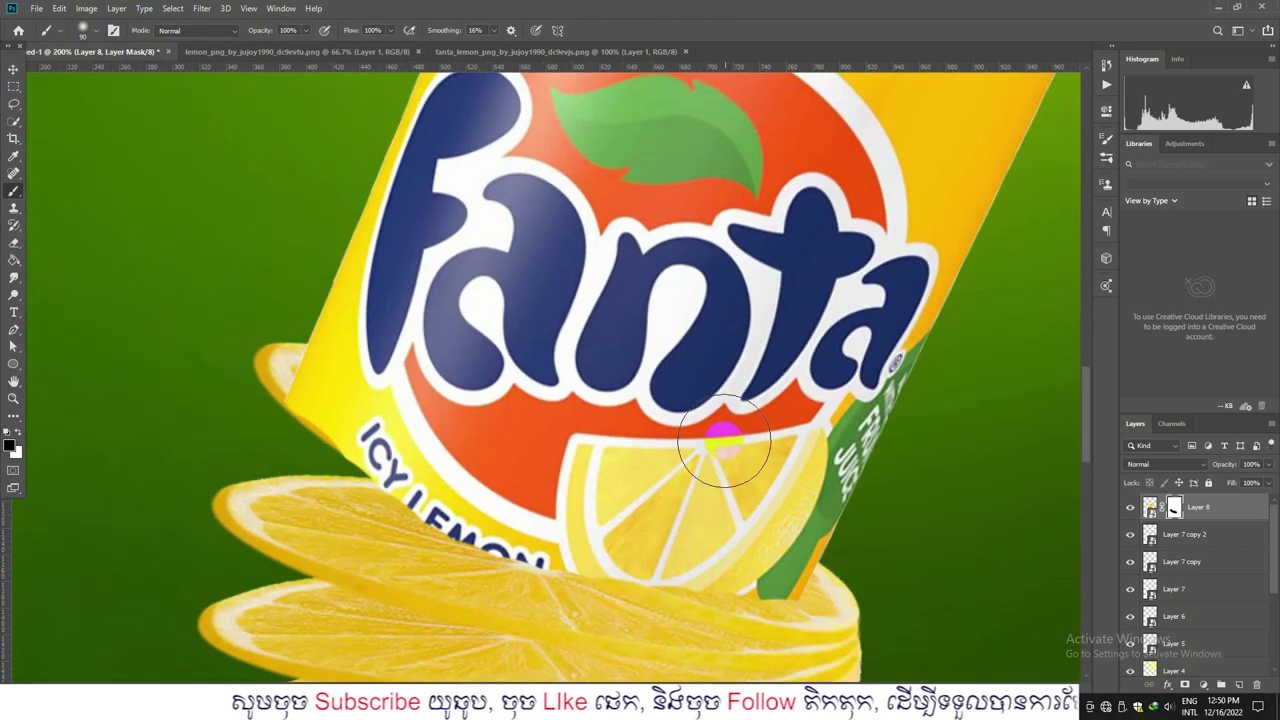
drag(724, 443, 705, 418)
scroll(714, 432, down, 2)
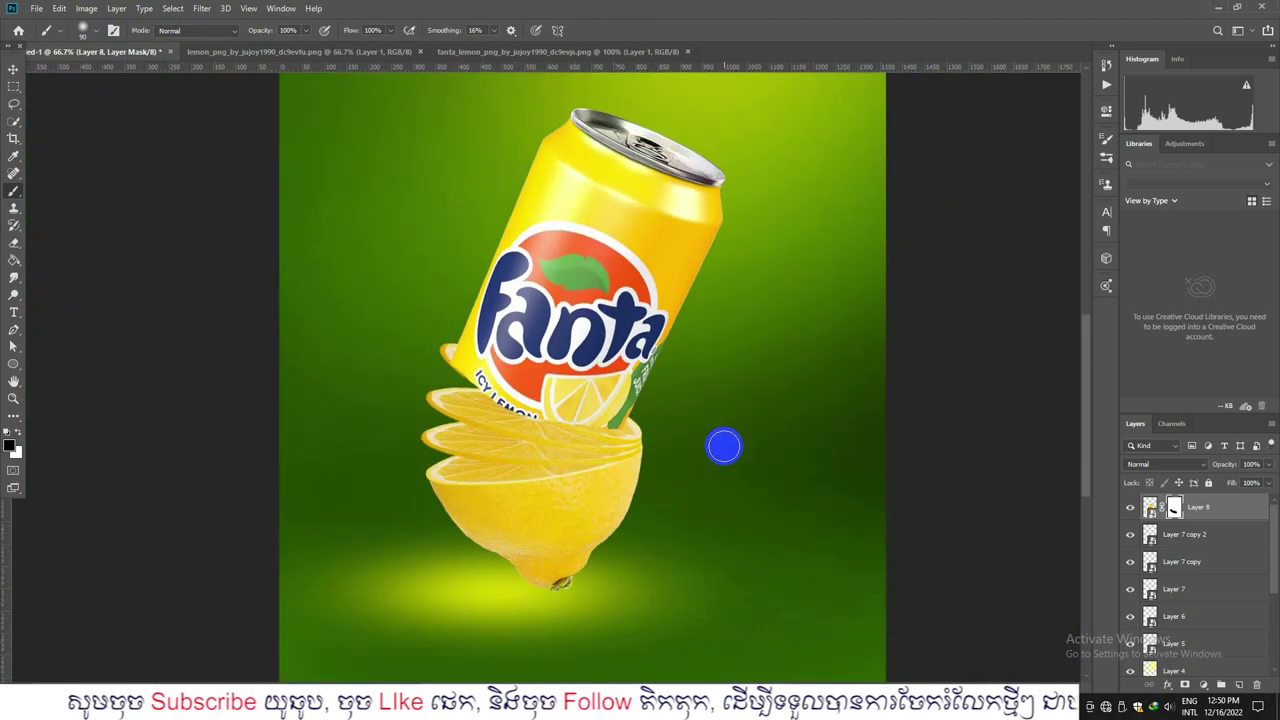
scroll(724, 449, up, 2)
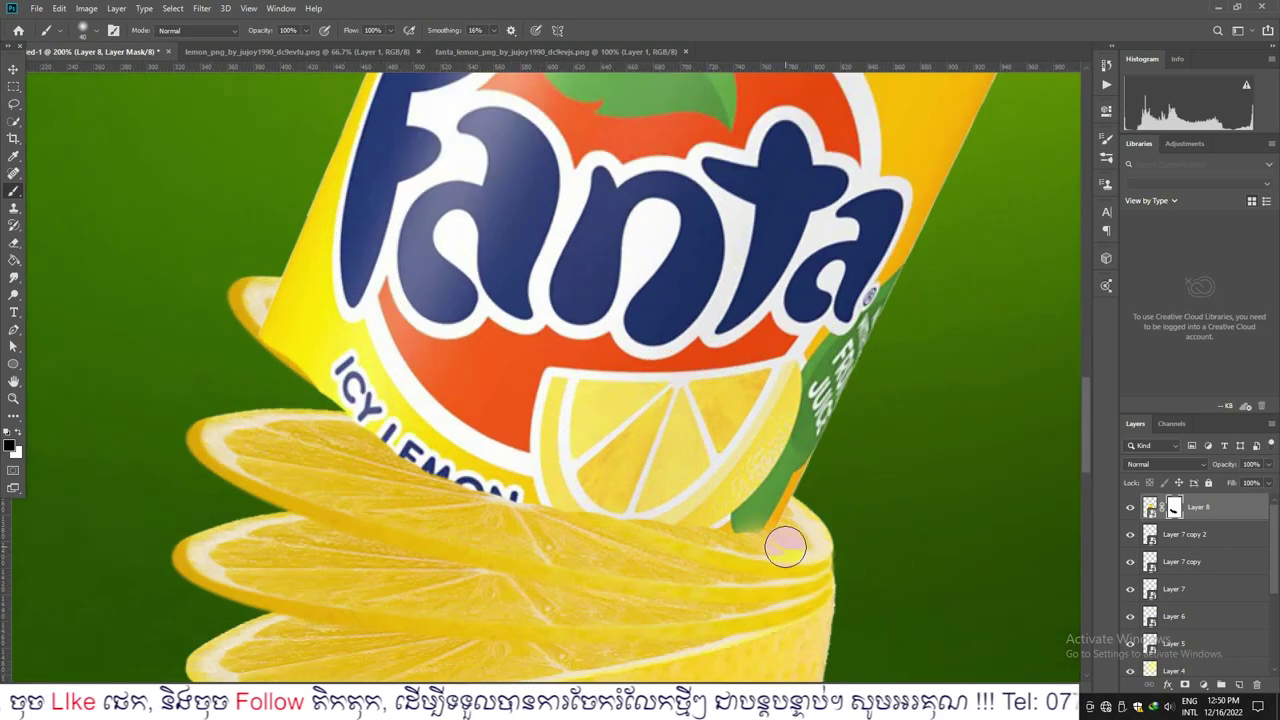
mouse_move(778, 547)
mouse_down()
mouse_move(587, 526)
mouse_move(471, 484)
mouse_move(264, 327)
mouse_move(343, 407)
mouse_move(260, 330)
mouse_move(267, 320)
mouse_move(292, 375)
mouse_move(372, 445)
mouse_move(347, 411)
mouse_move(430, 472)
mouse_move(309, 367)
mouse_move(330, 367)
mouse_move(285, 370)
mouse_move(330, 390)
mouse_move(329, 358)
mouse_move(407, 427)
mouse_move(521, 489)
mouse_move(786, 530)
mouse_move(585, 508)
mouse_move(431, 437)
mouse_move(375, 386)
mouse_move(457, 457)
mouse_move(611, 507)
mouse_move(400, 424)
mouse_move(363, 379)
mouse_move(507, 481)
mouse_move(644, 516)
mouse_move(786, 526)
mouse_move(678, 523)
mouse_move(508, 490)
mouse_move(383, 405)
mouse_move(274, 297)
mouse_move(414, 420)
mouse_move(622, 518)
mouse_up()
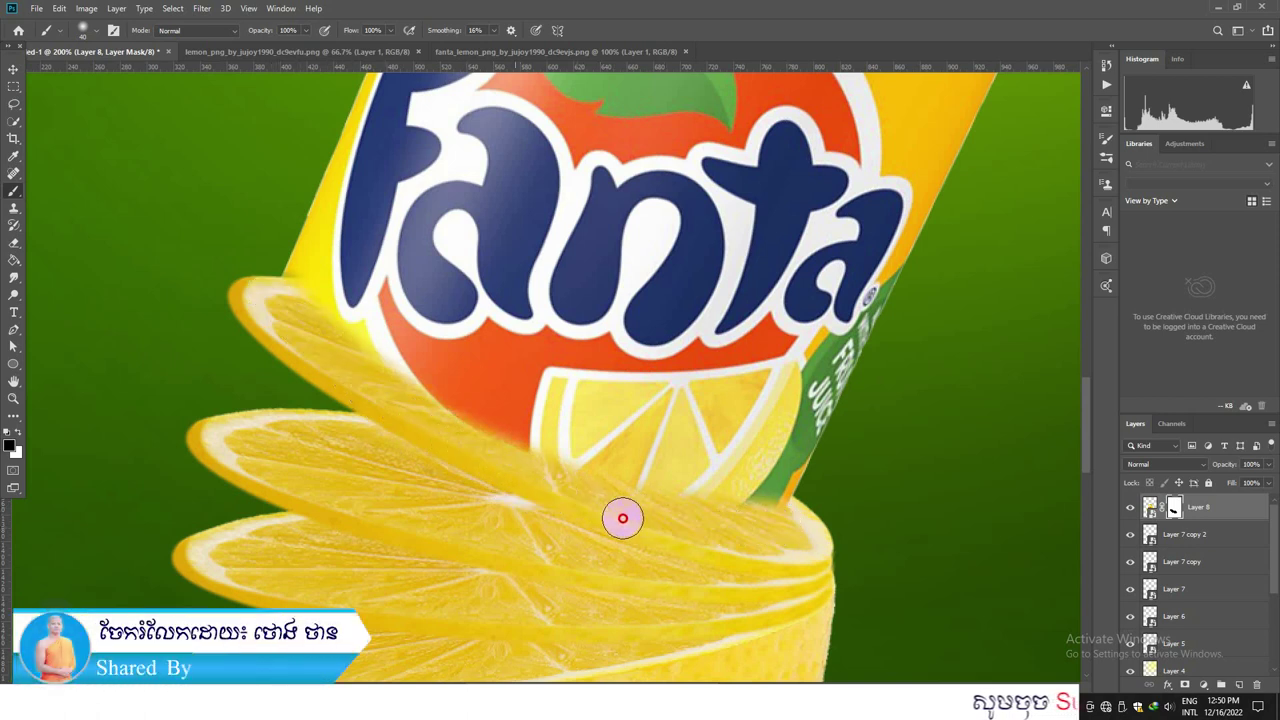
Step: Paint white on the can's mask with a soft 30 px brush to restore the can's edge along the top lemon slice
click(20, 432)
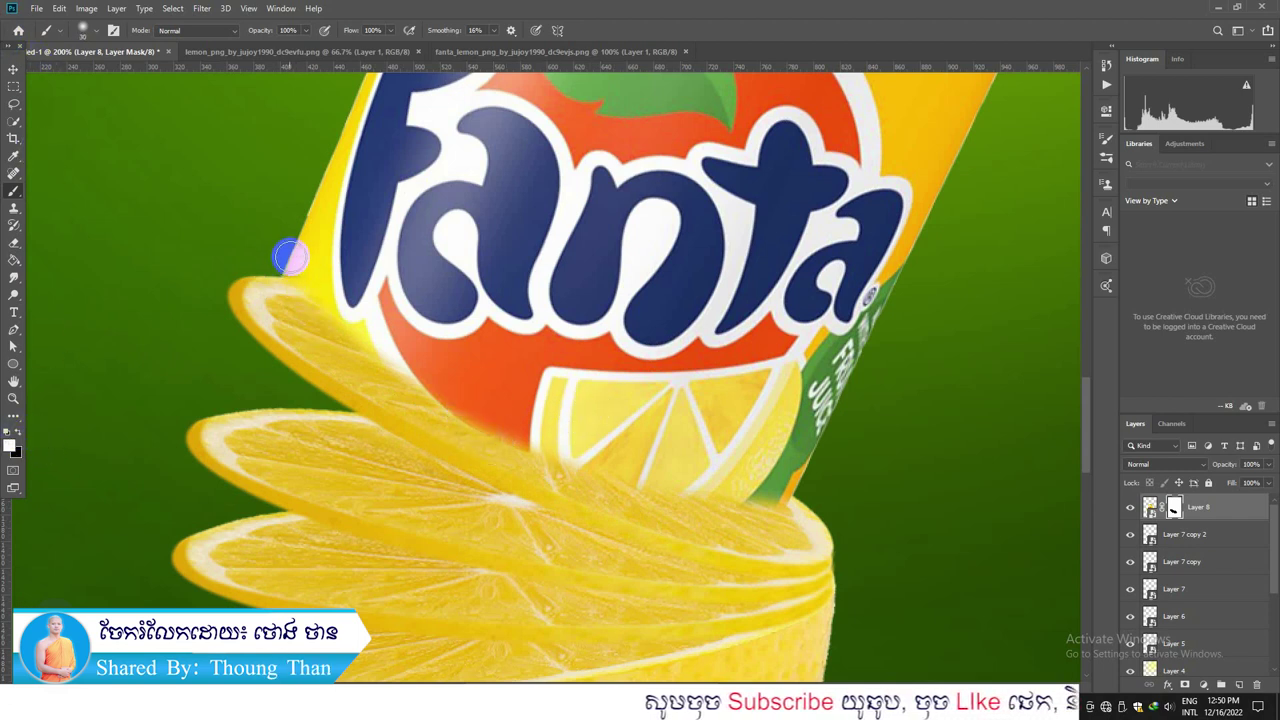
mouse_move(296, 278)
mouse_down()
mouse_move(421, 362)
mouse_move(385, 330)
mouse_move(368, 322)
mouse_move(479, 413)
mouse_move(705, 487)
mouse_up()
drag(789, 492, 759, 490)
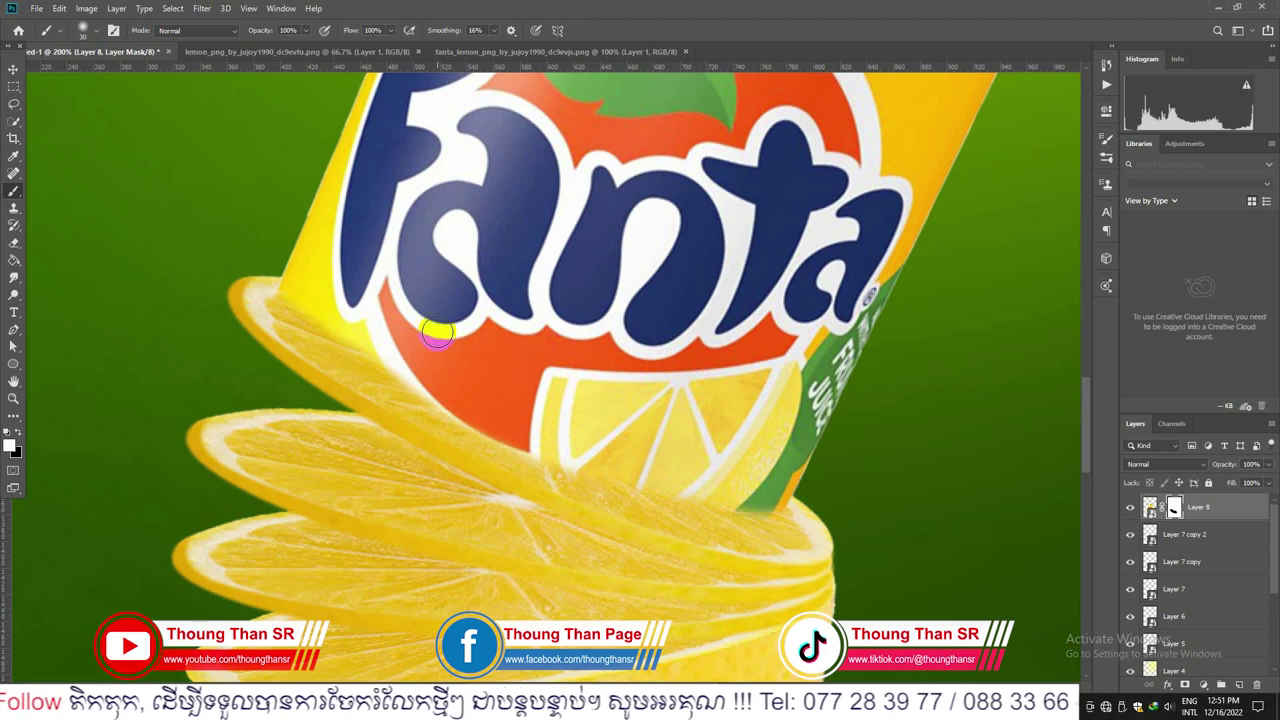
Step: Scale the masked Fanta can down to about 89% and reseat its base against the top lemon slice
click(13, 68)
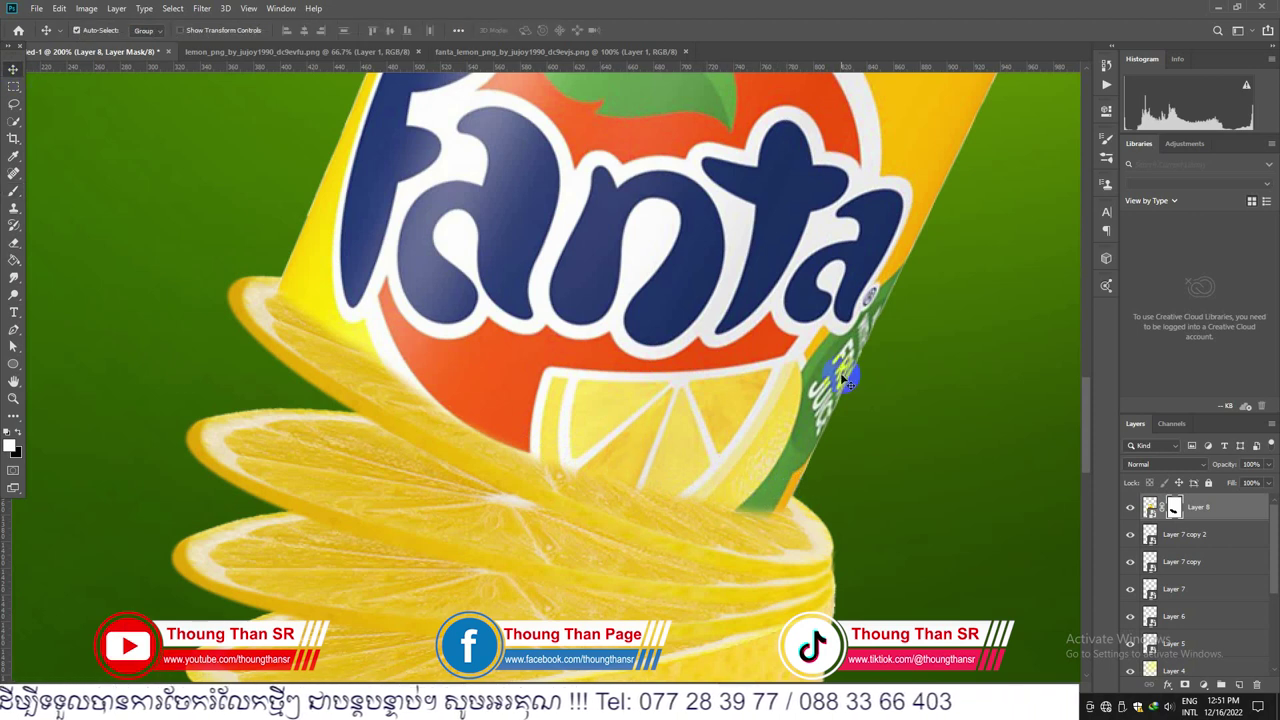
key(ctrl+minus)
key(ctrl+minus)
key(ctrl+minus)
key(ctrl+minus)
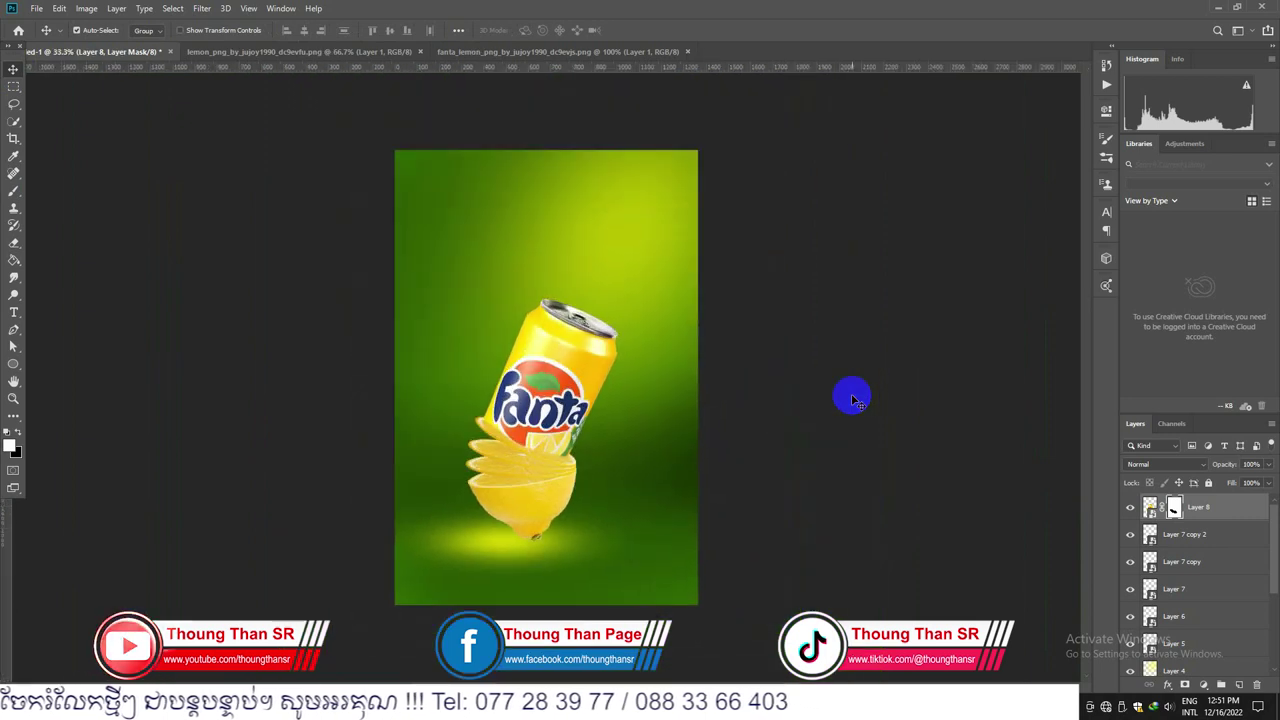
key(ctrl+minus)
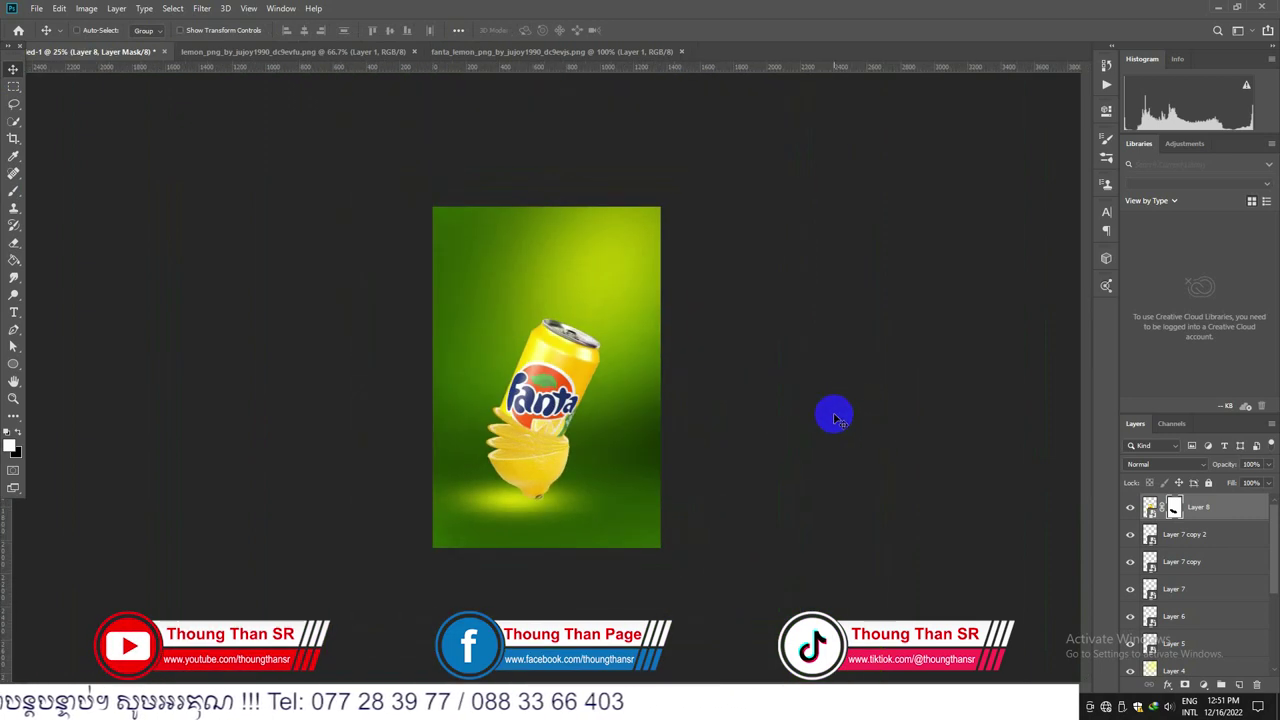
key(ctrl+plus)
key(ctrl+plus)
key(ctrl+plus)
key(ctrl+t)
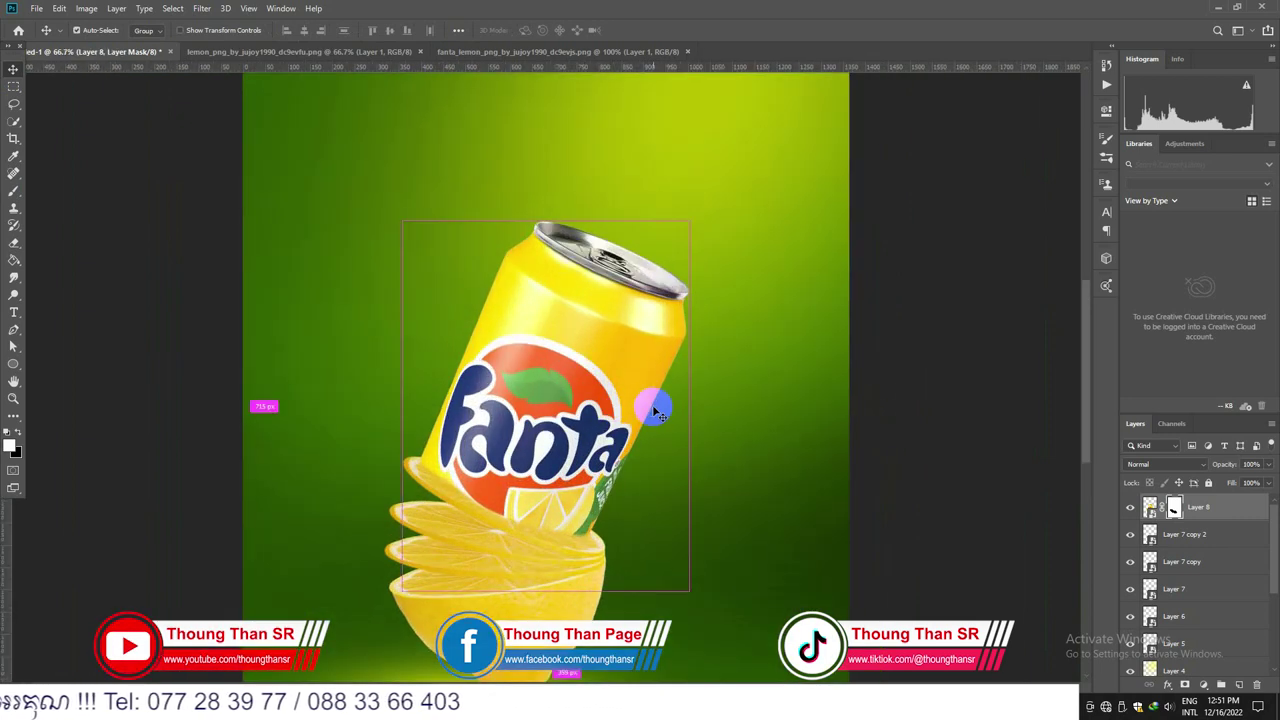
mouse_move(688, 590)
mouse_down()
mouse_move(666, 580)
mouse_move(673, 571)
mouse_up()
drag(580, 490, 574, 509)
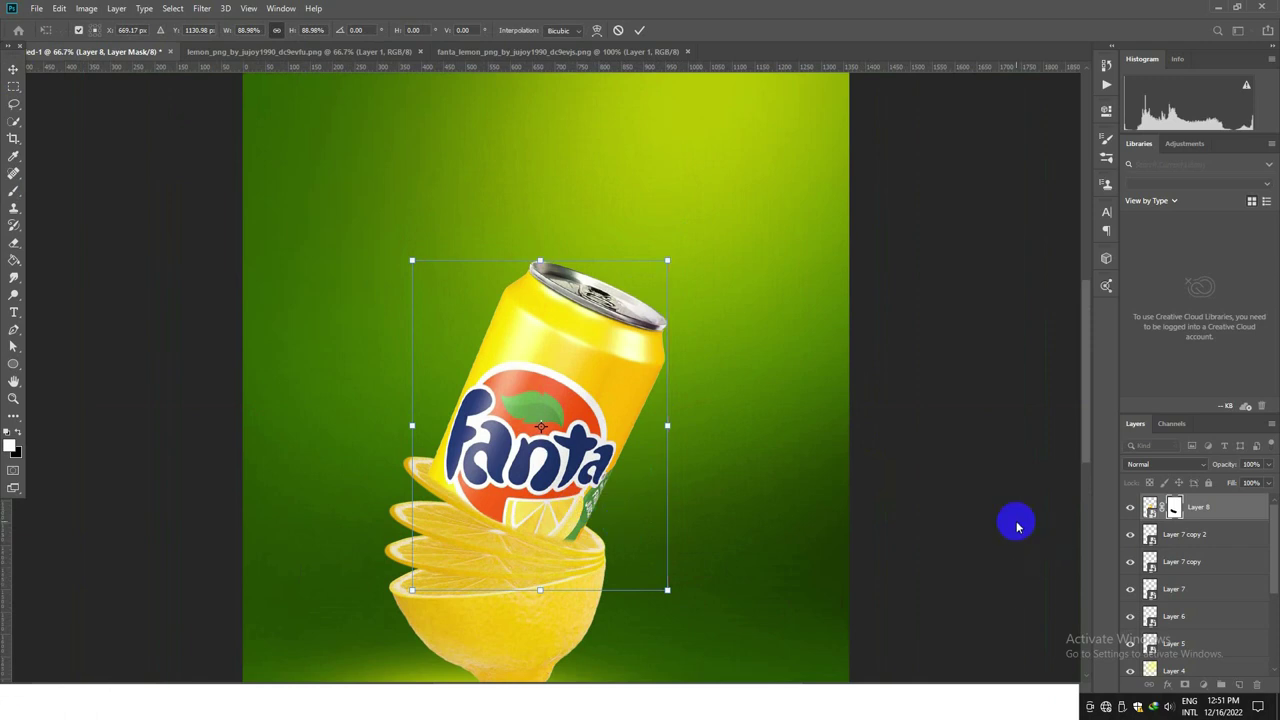
key(Return)
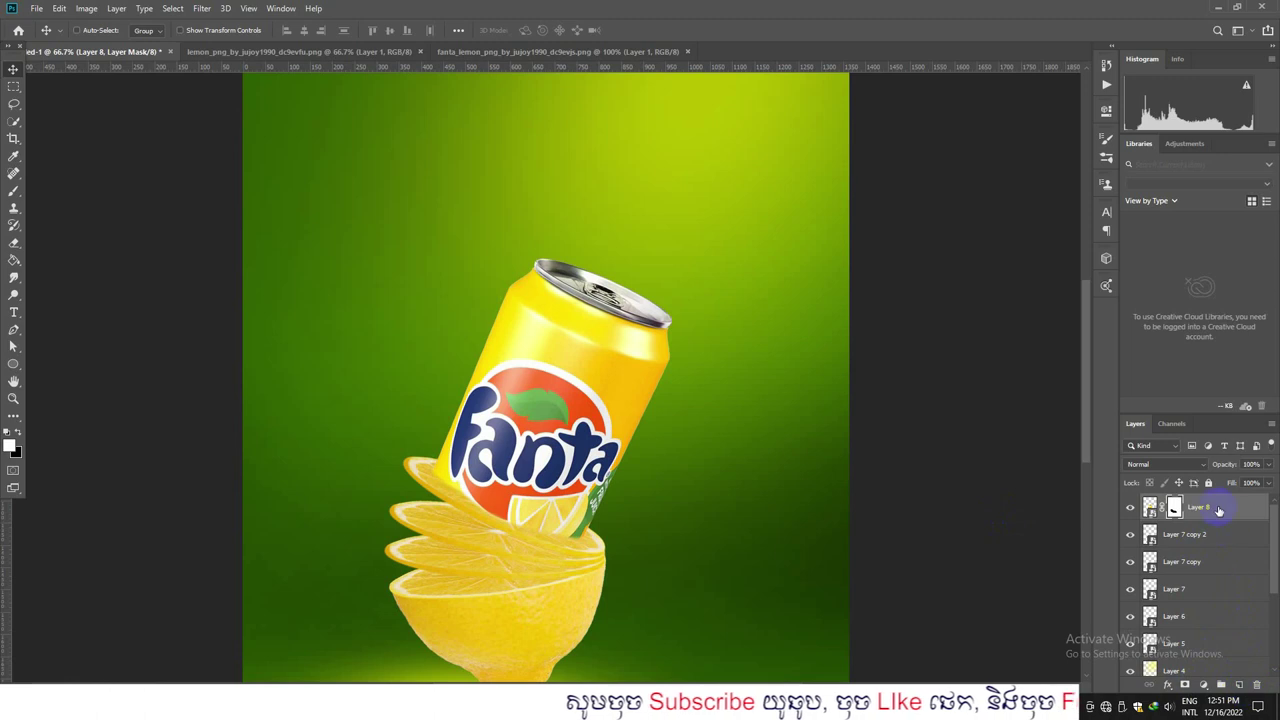
Step: Convert the masked can on Layer 8 to a smart object and add a new layer above it
right_click(1218, 510)
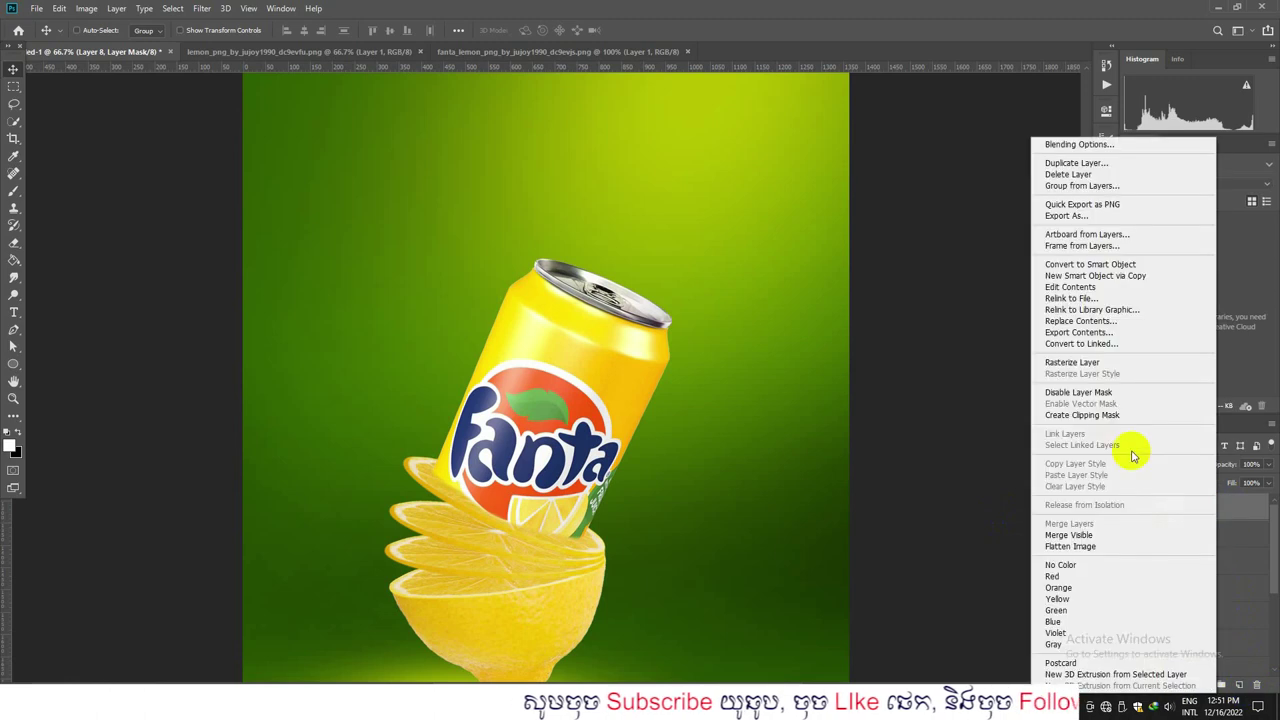
click(1088, 265)
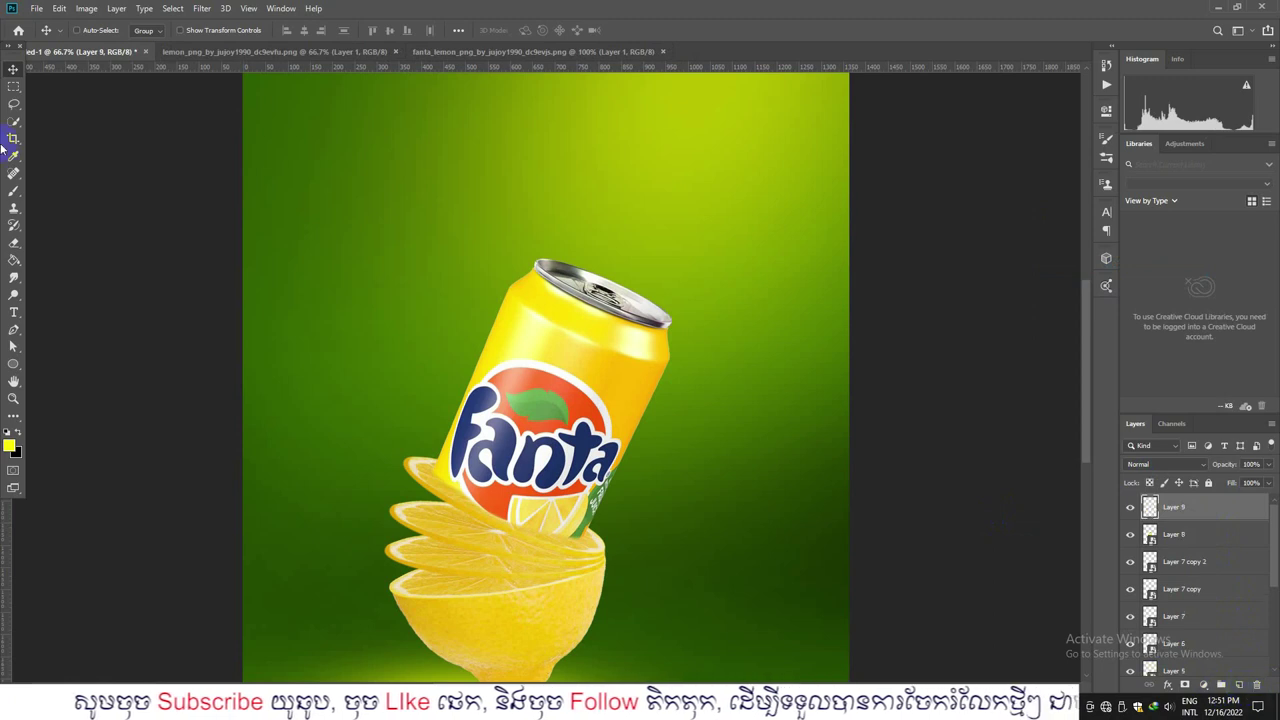
Step: Browse the WATERS~1 brush set and choose the ist2_9379003-blue-water-splash.jpg brush for the new layer
click(15, 191)
click(60, 191)
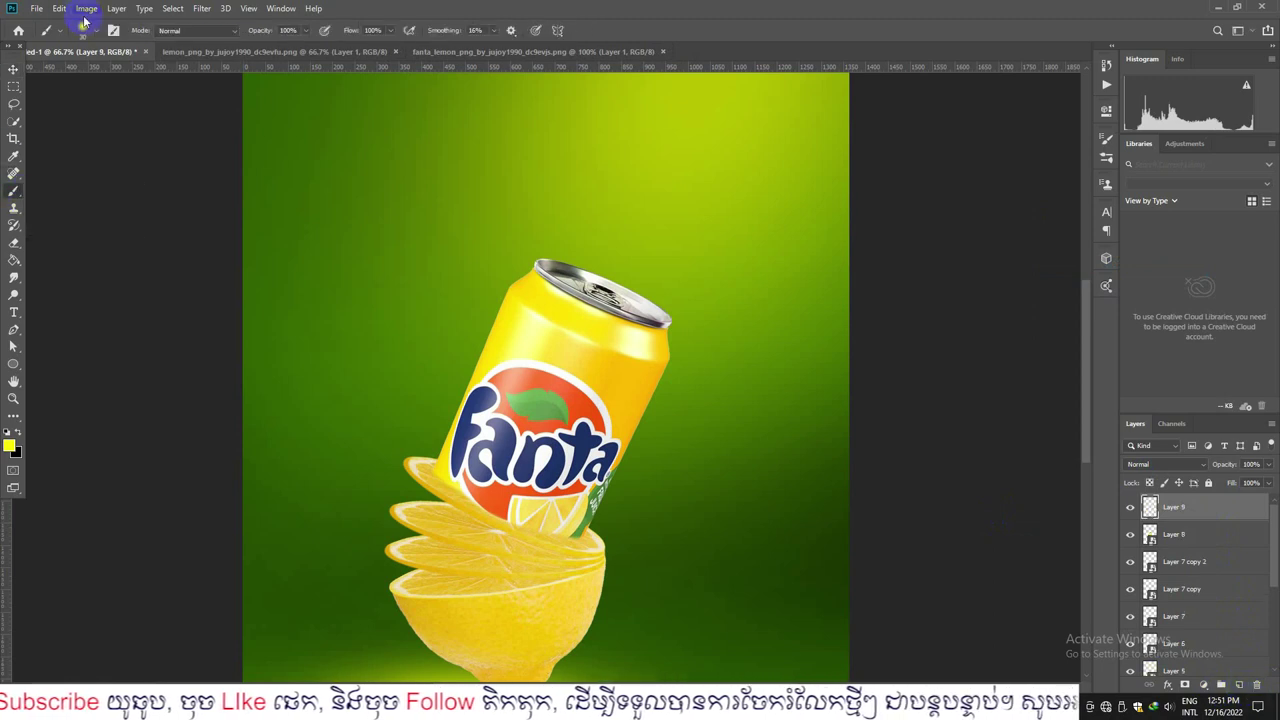
click(87, 30)
scroll(118, 177, down, 5)
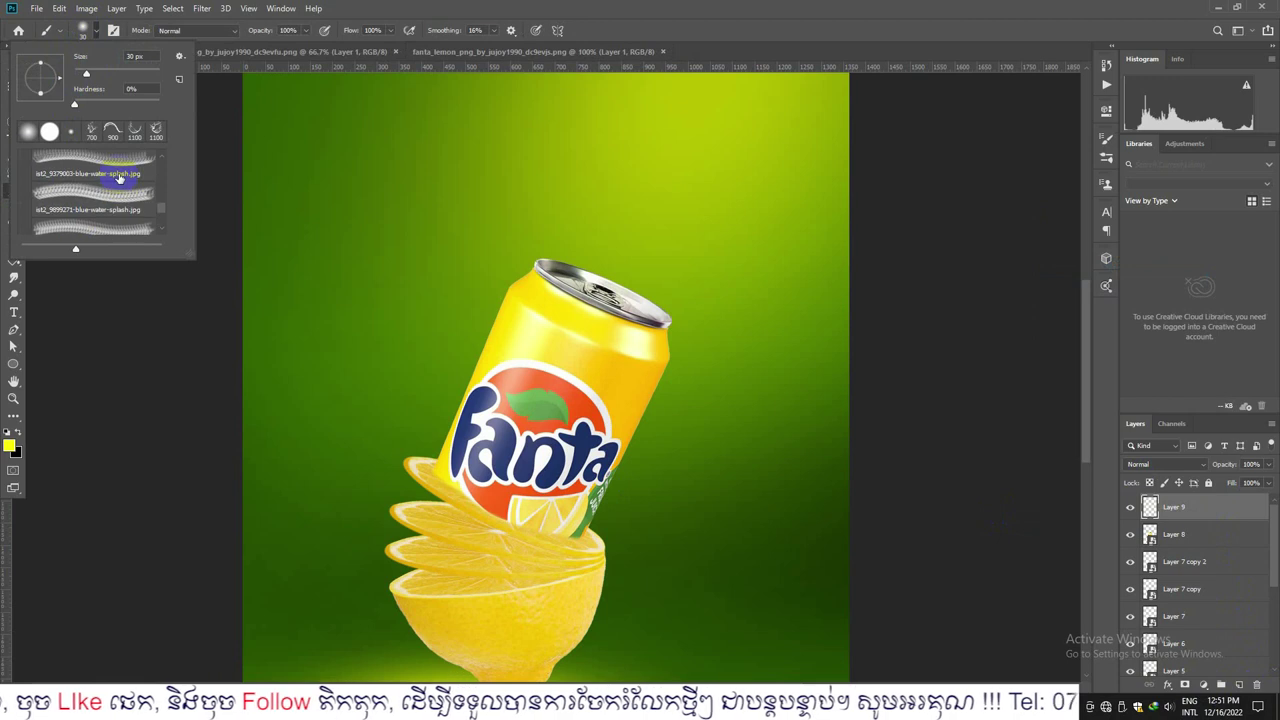
scroll(80, 210, up, 5)
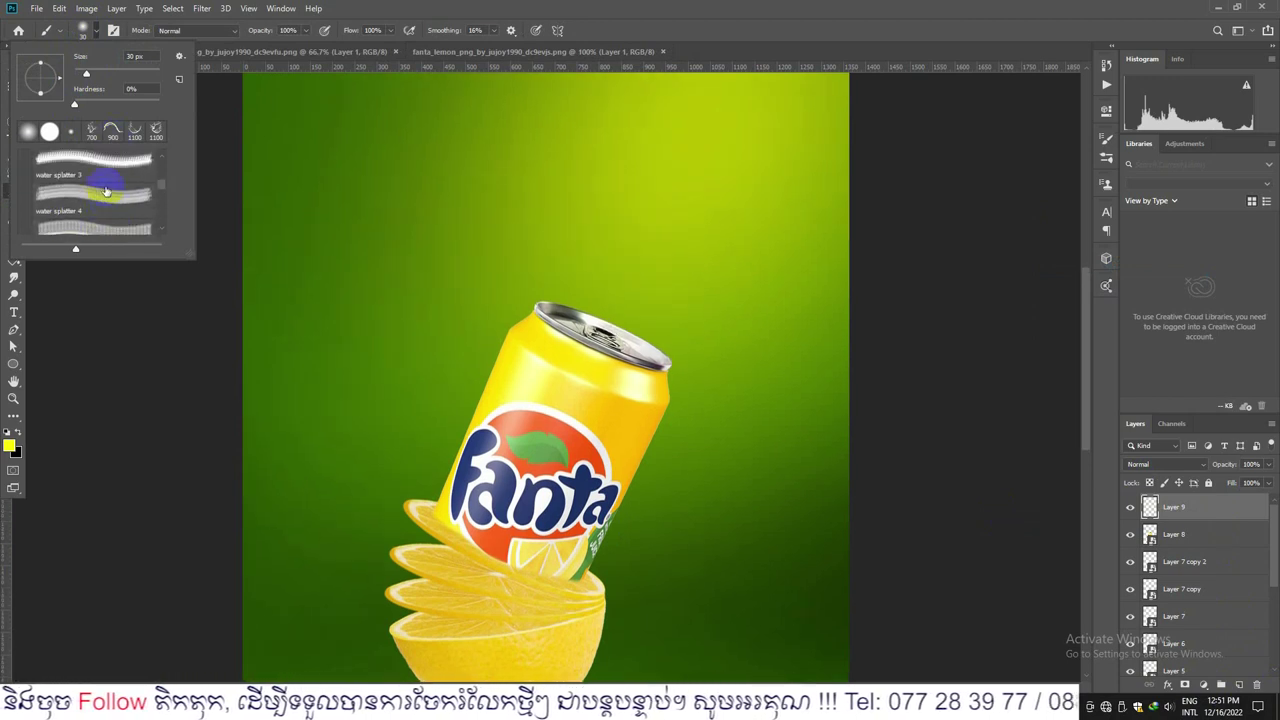
click(23, 183)
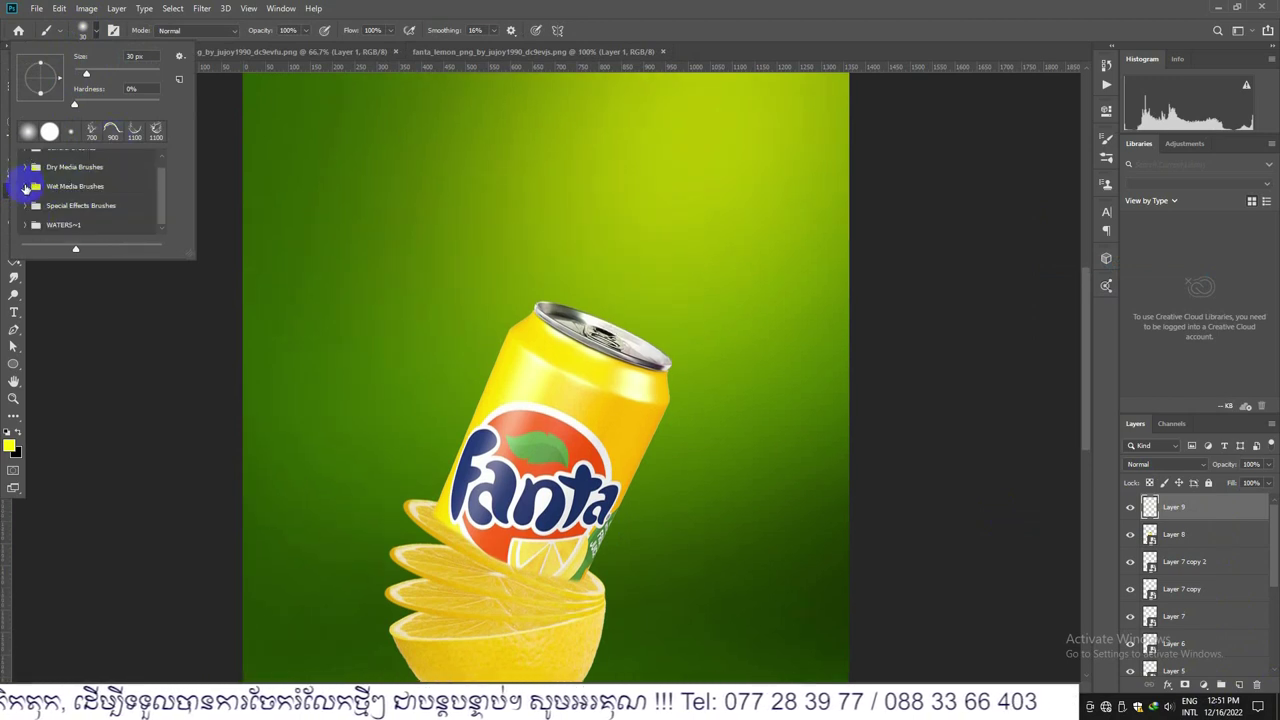
click(73, 226)
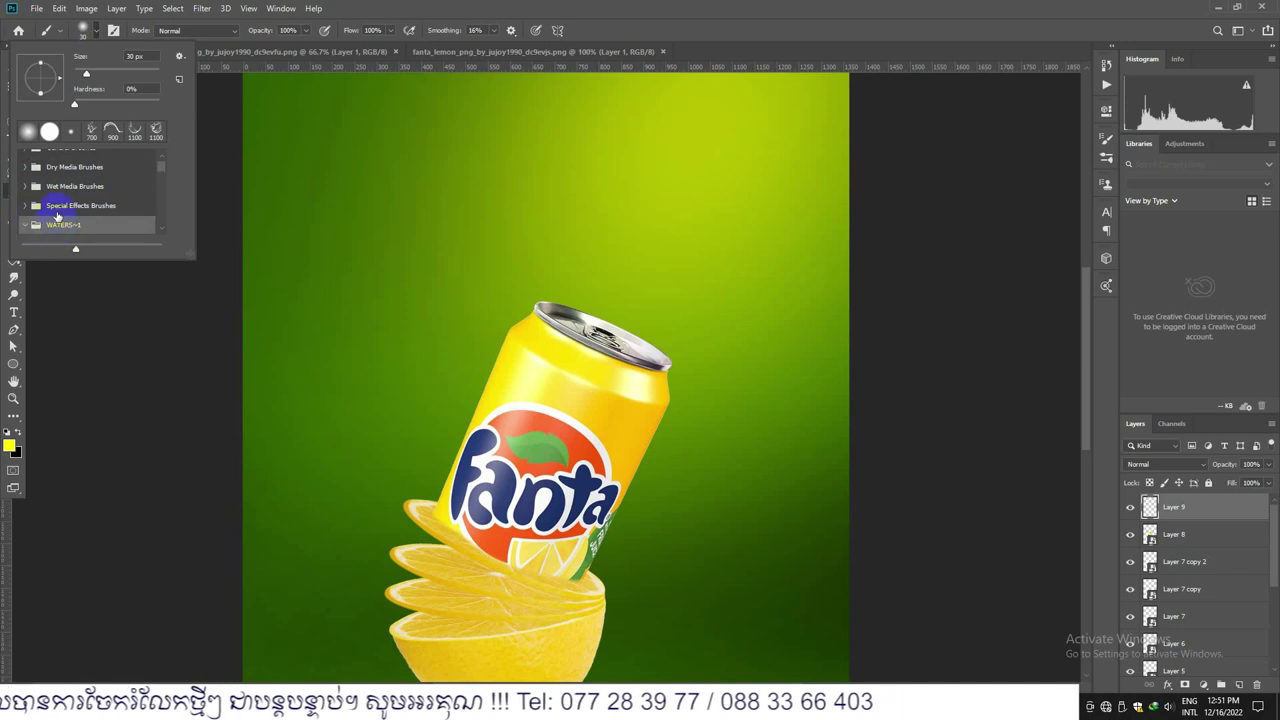
scroll(80, 210, down, 5)
scroll(109, 208, down, 1)
click(109, 208)
scroll(107, 234, down, 1)
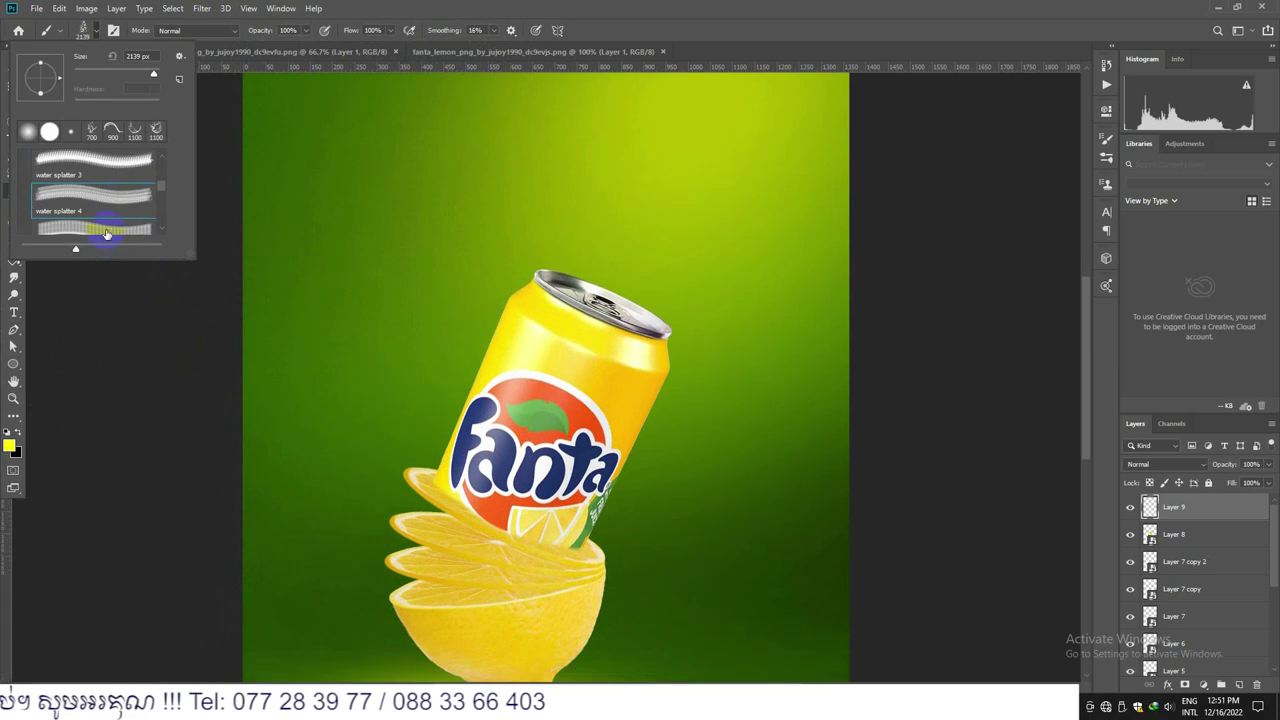
click(101, 228)
scroll(121, 168, down, 1)
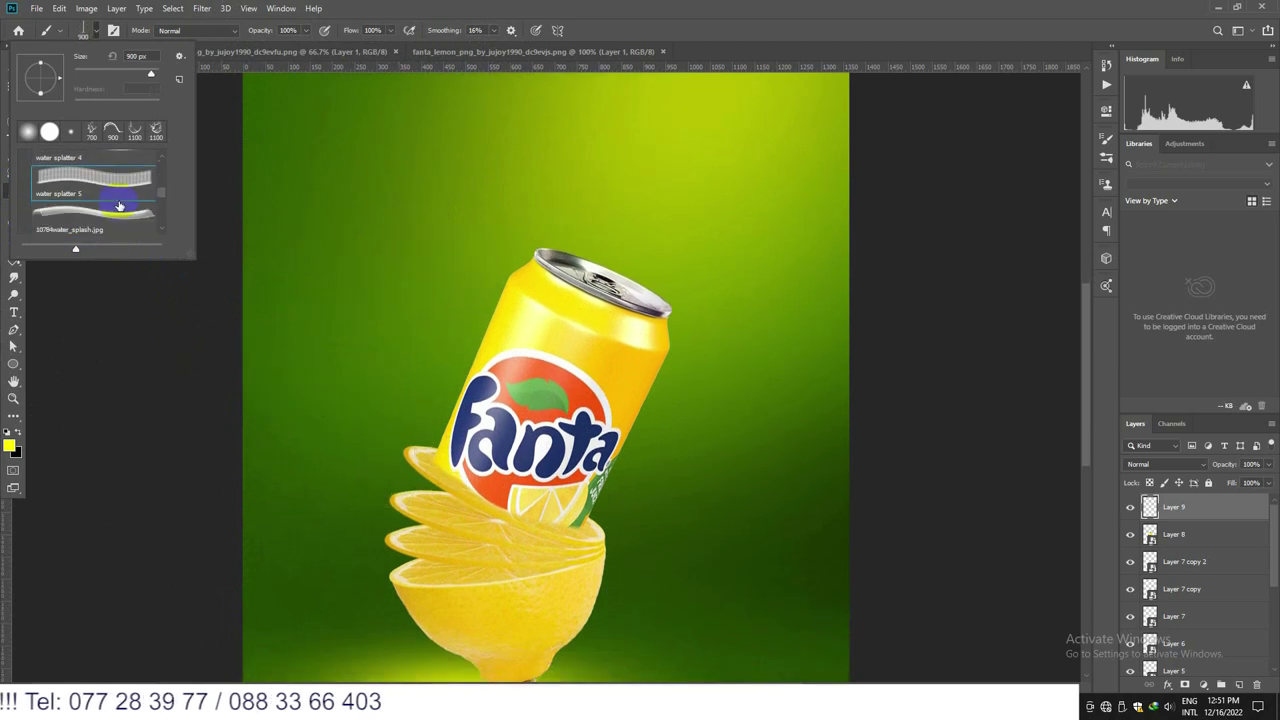
click(94, 220)
scroll(120, 209, down, 1)
click(114, 209)
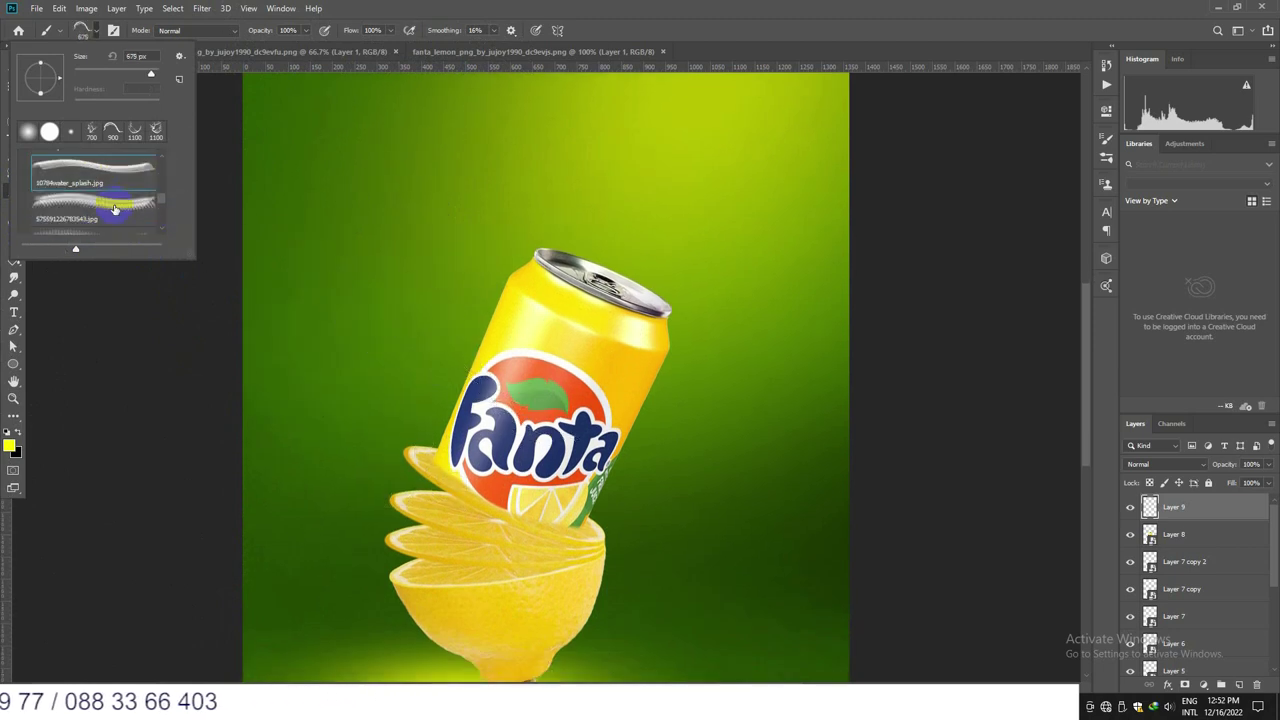
scroll(84, 212, down, 1)
click(89, 217)
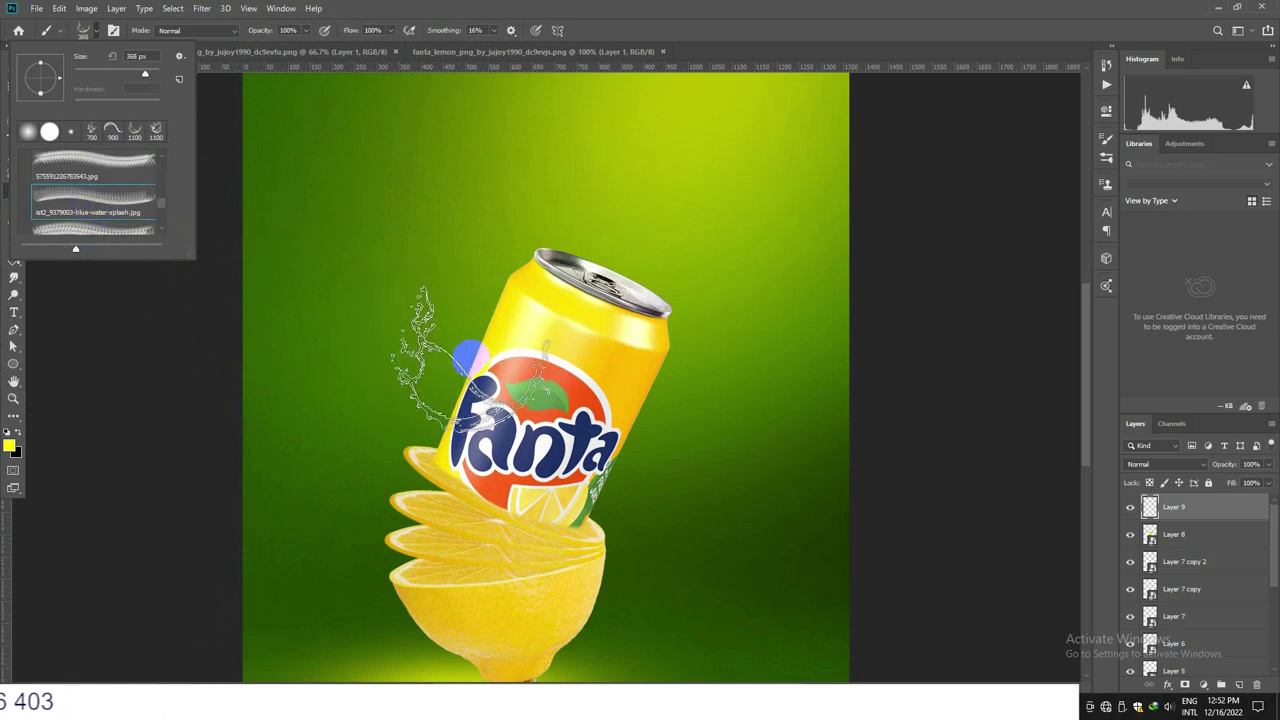
click(547, 5)
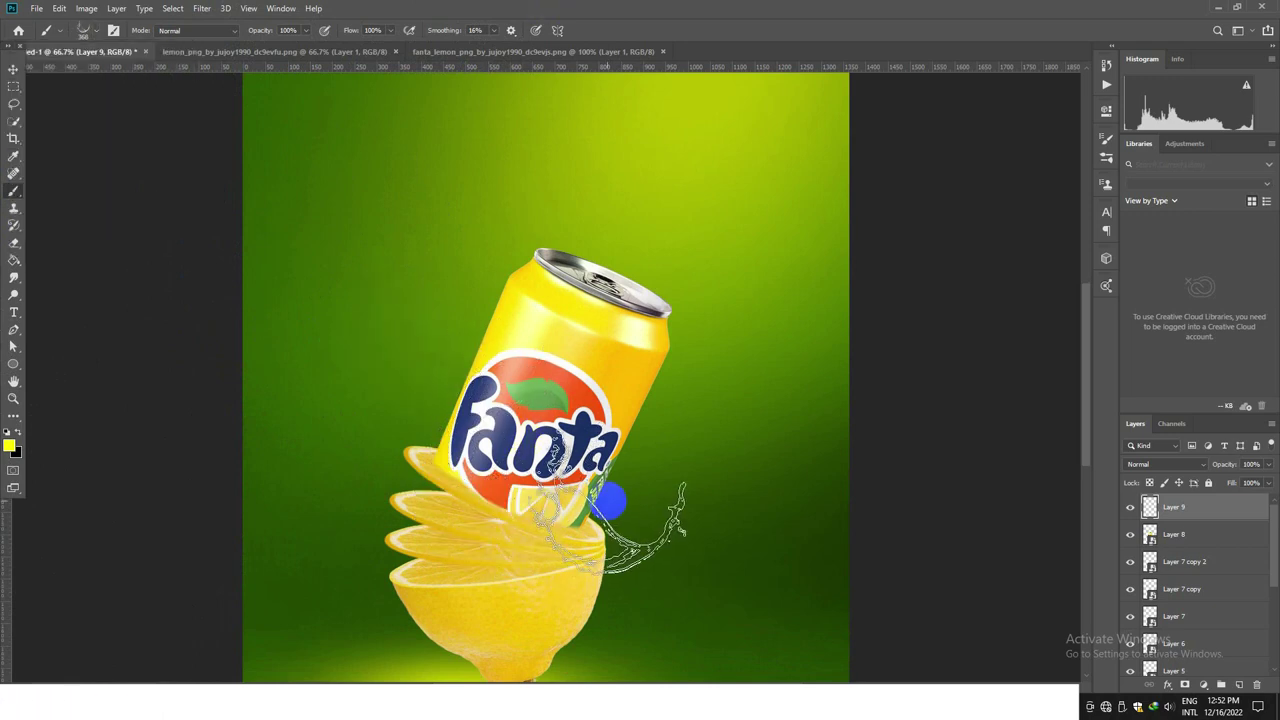
Step: Stamp one splash around the lemon on Layer 9 with the water brush enlarged to 700 px and the foreground color ffe790
key(bracketright)
key(bracketright)
key(bracketright)
key(bracketright)
key(bracketright)
drag(620, 396, 690, 257)
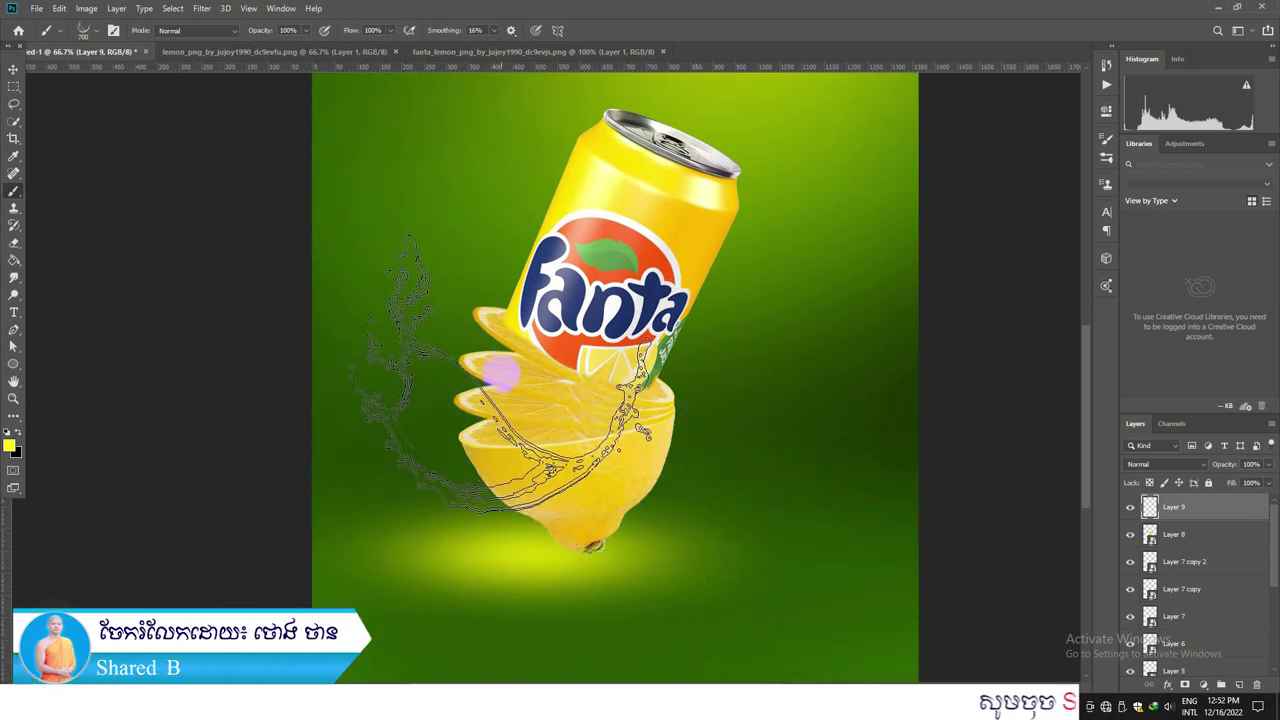
click(10, 447)
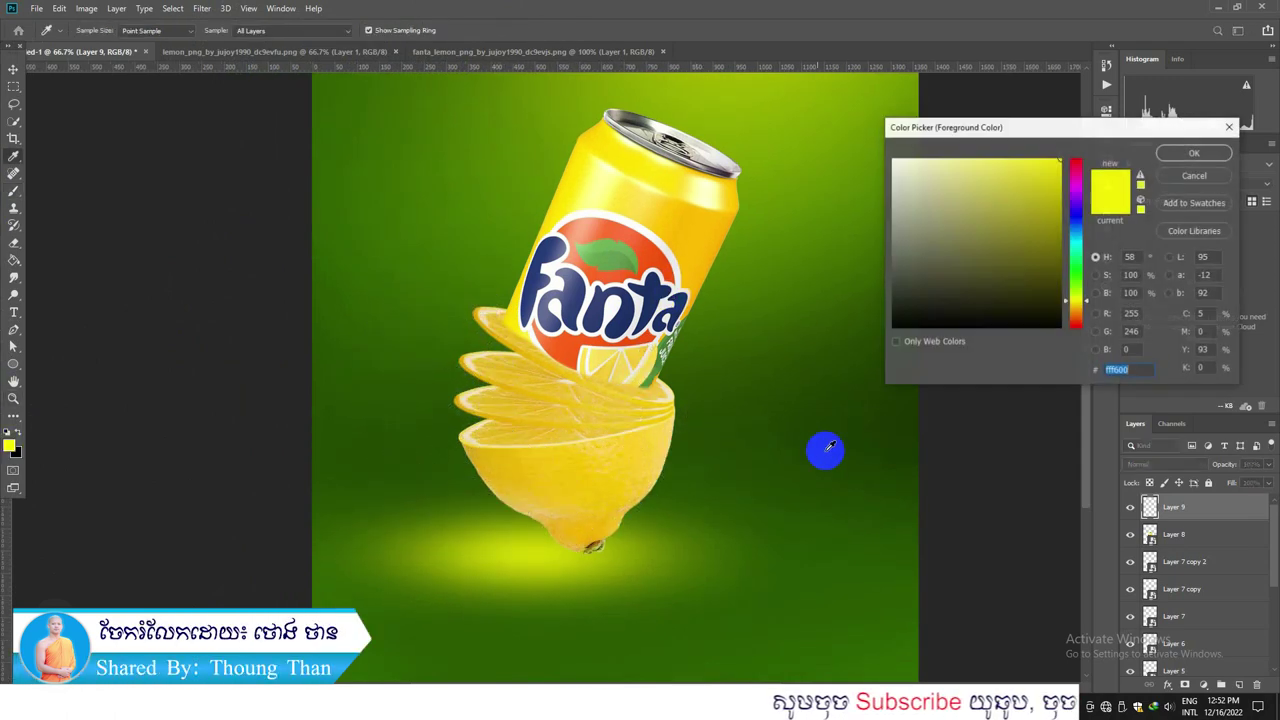
click(610, 447)
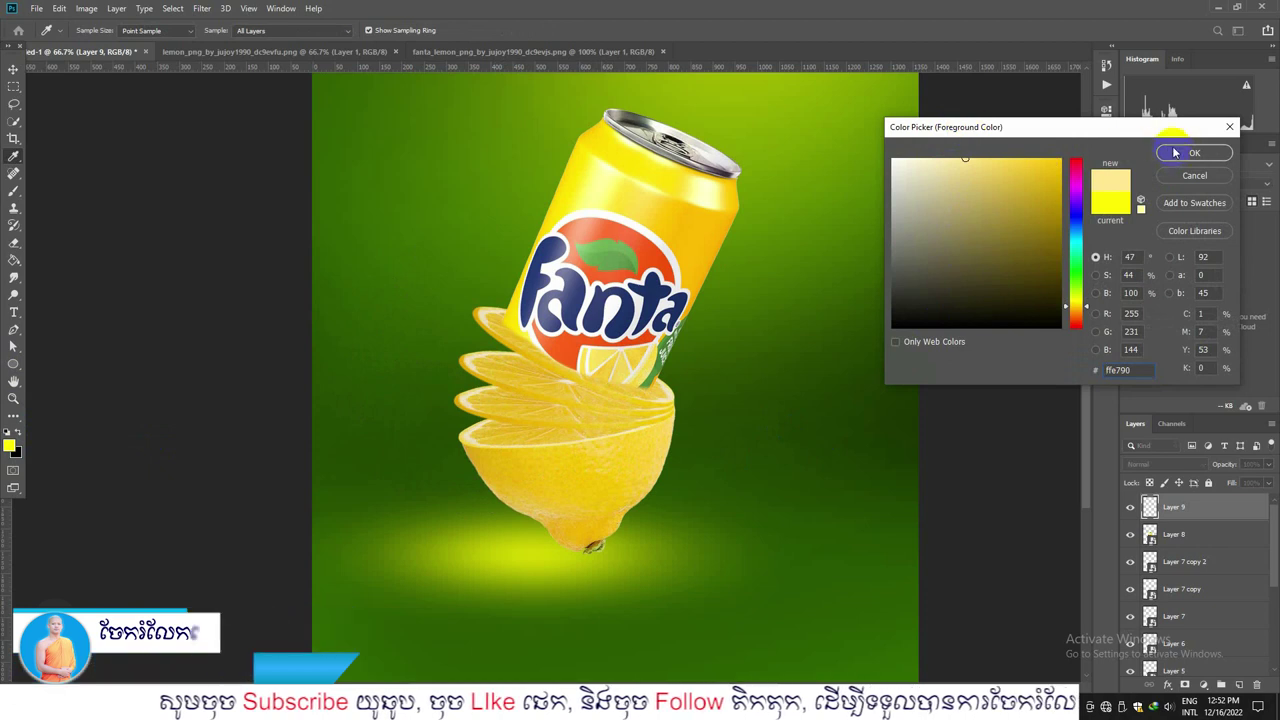
click(1190, 153)
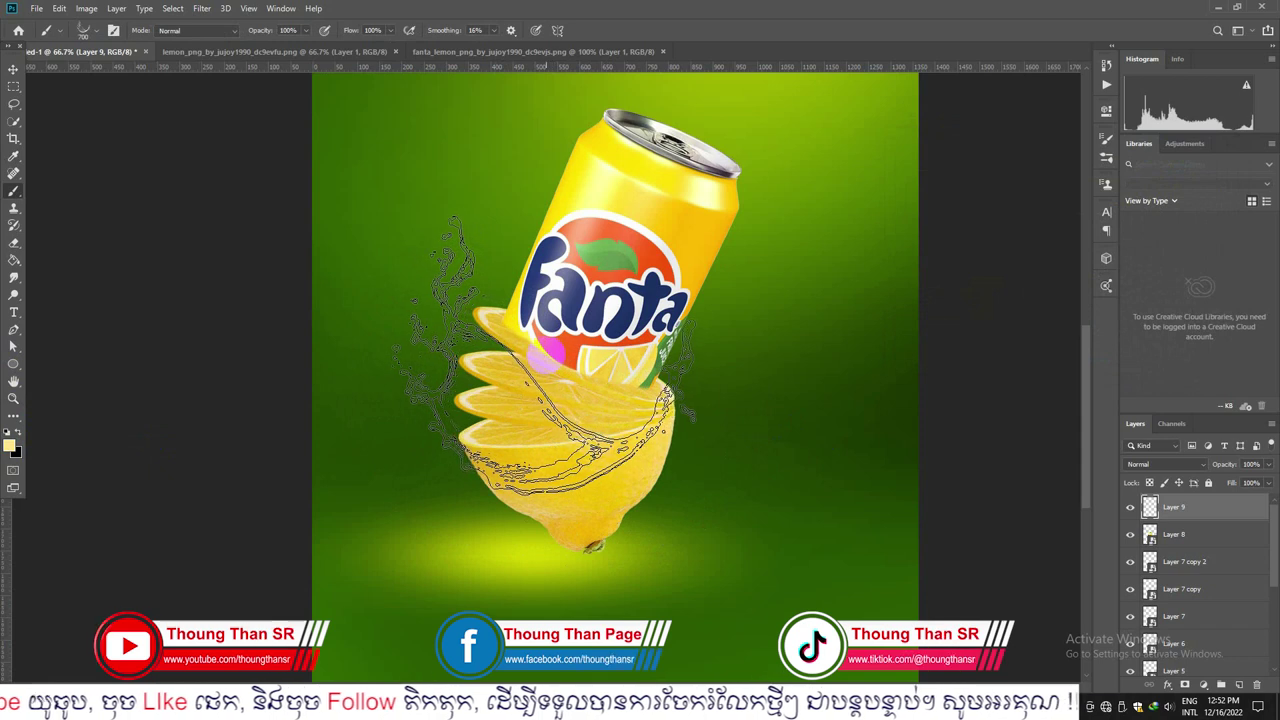
click(550, 357)
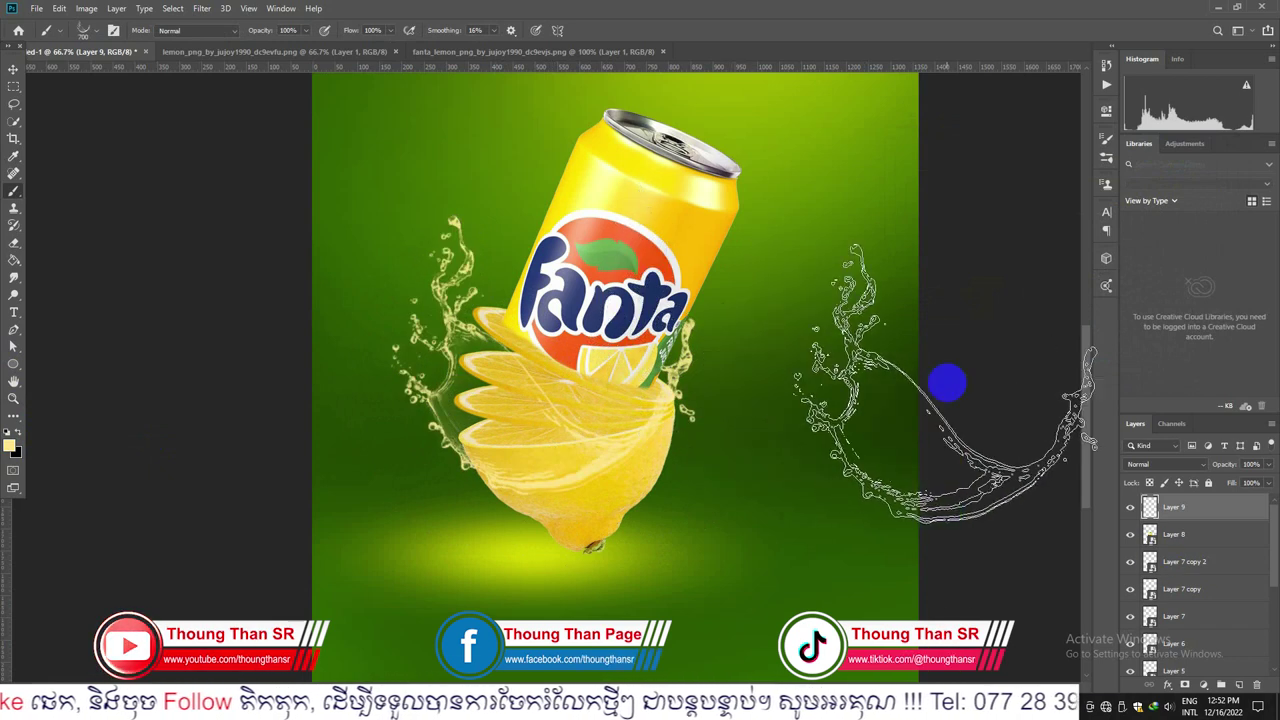
Step: Rotate the splash about 29° counterclockwise, shift it toward the lemon's left side, and set its blend mode to Linear Dodge (Add)
click(20, 67)
key(ctrl+t)
drag(686, 534, 749, 449)
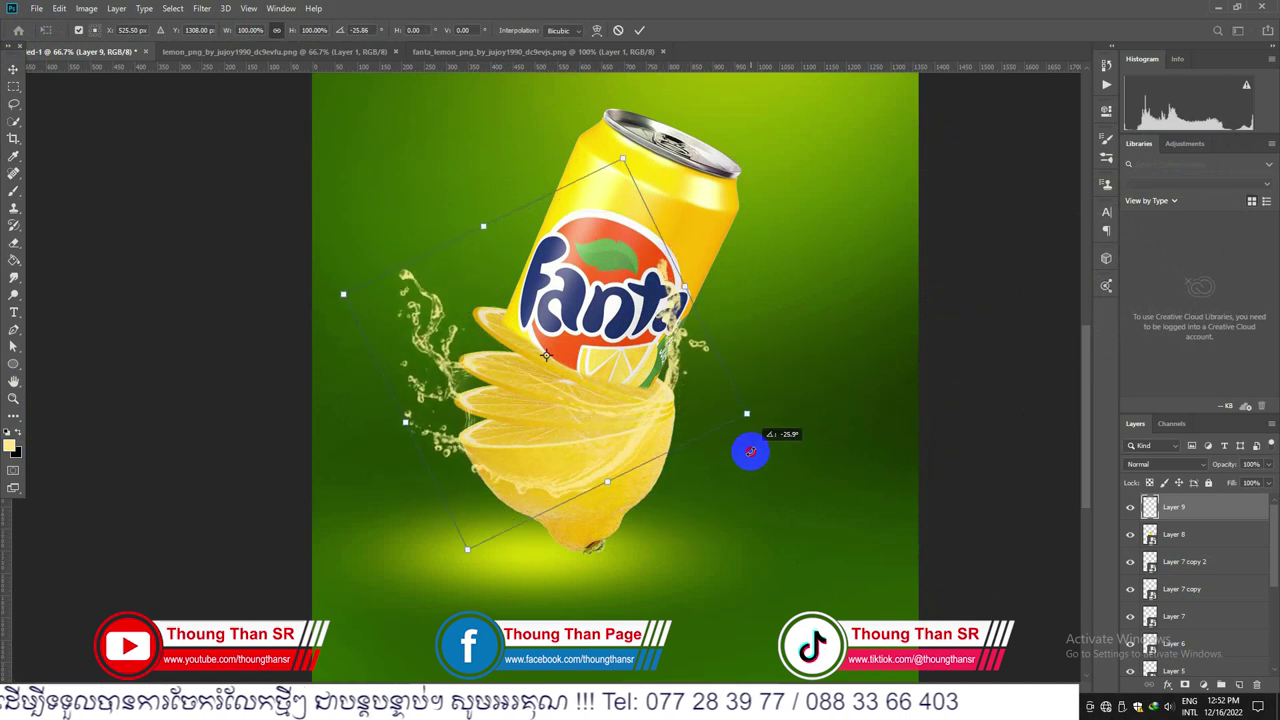
drag(680, 362, 616, 377)
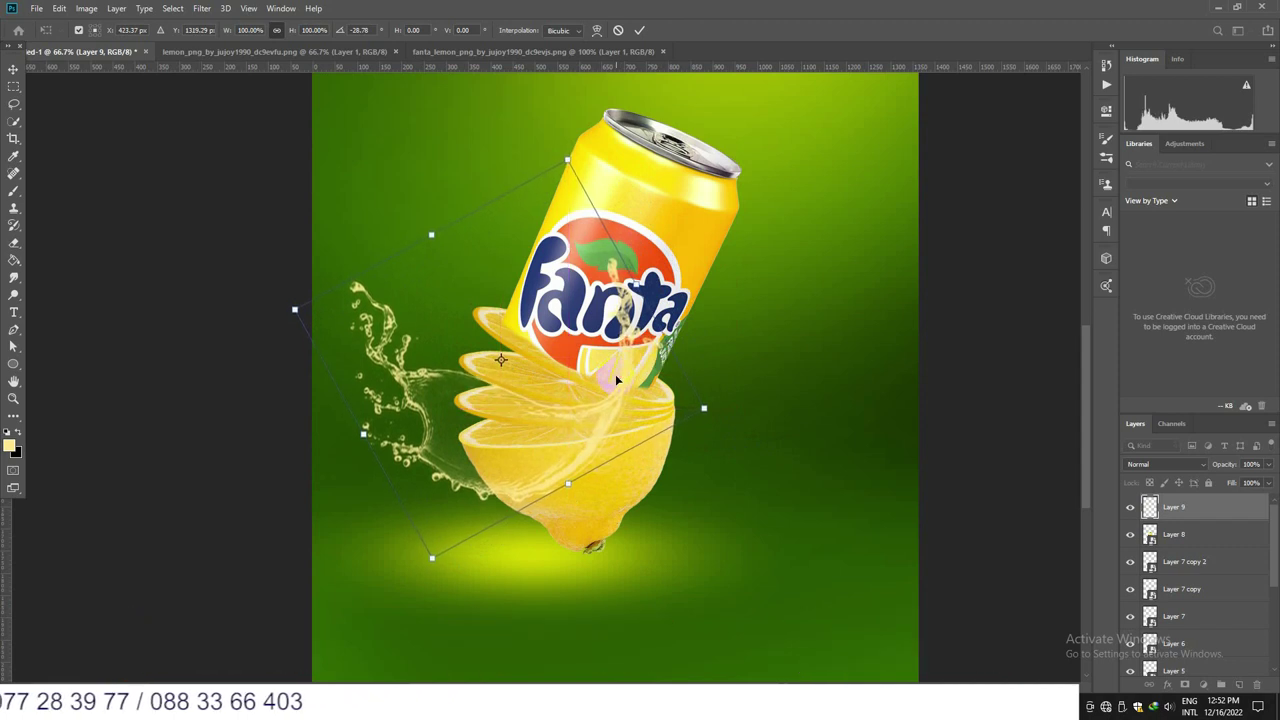
key(Return)
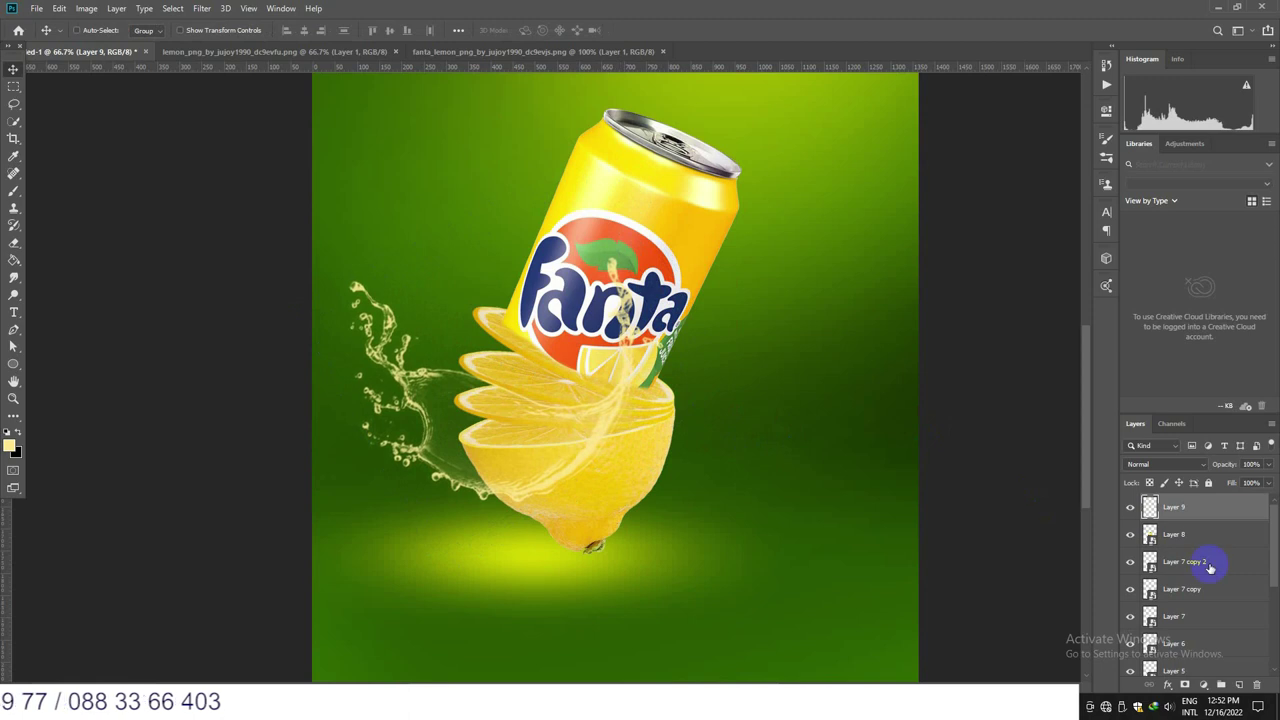
click(1206, 466)
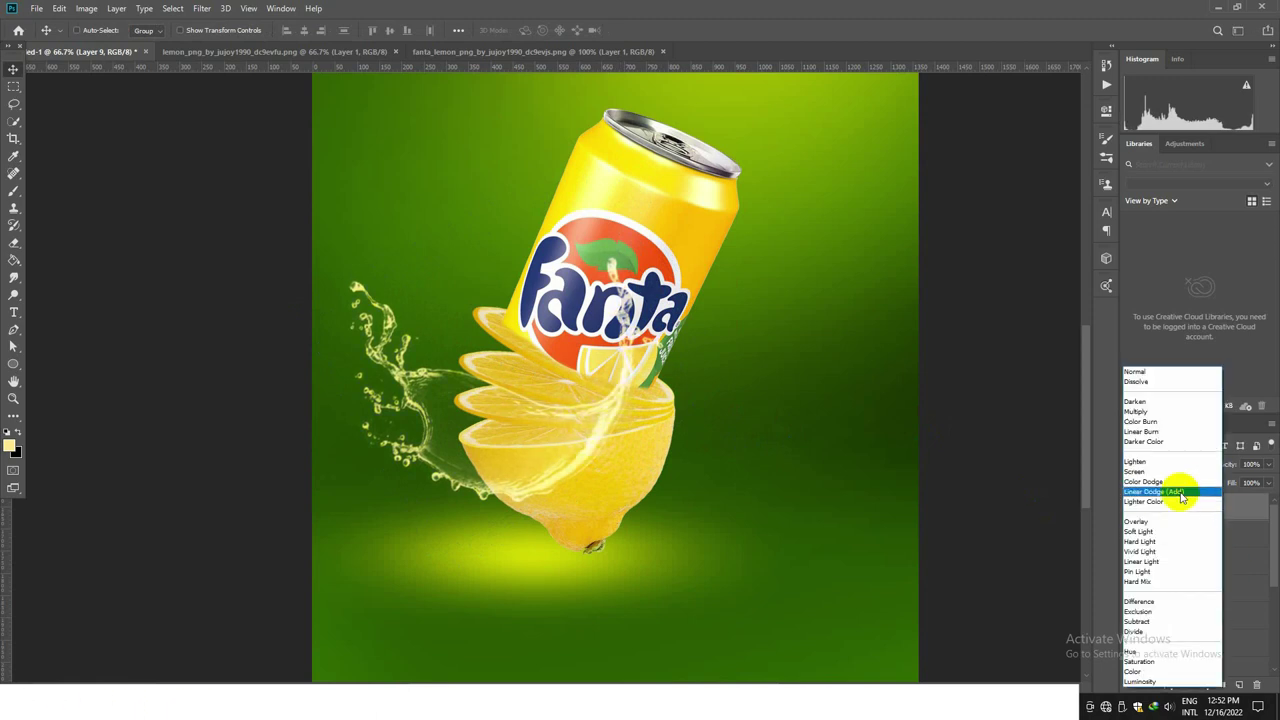
click(1170, 491)
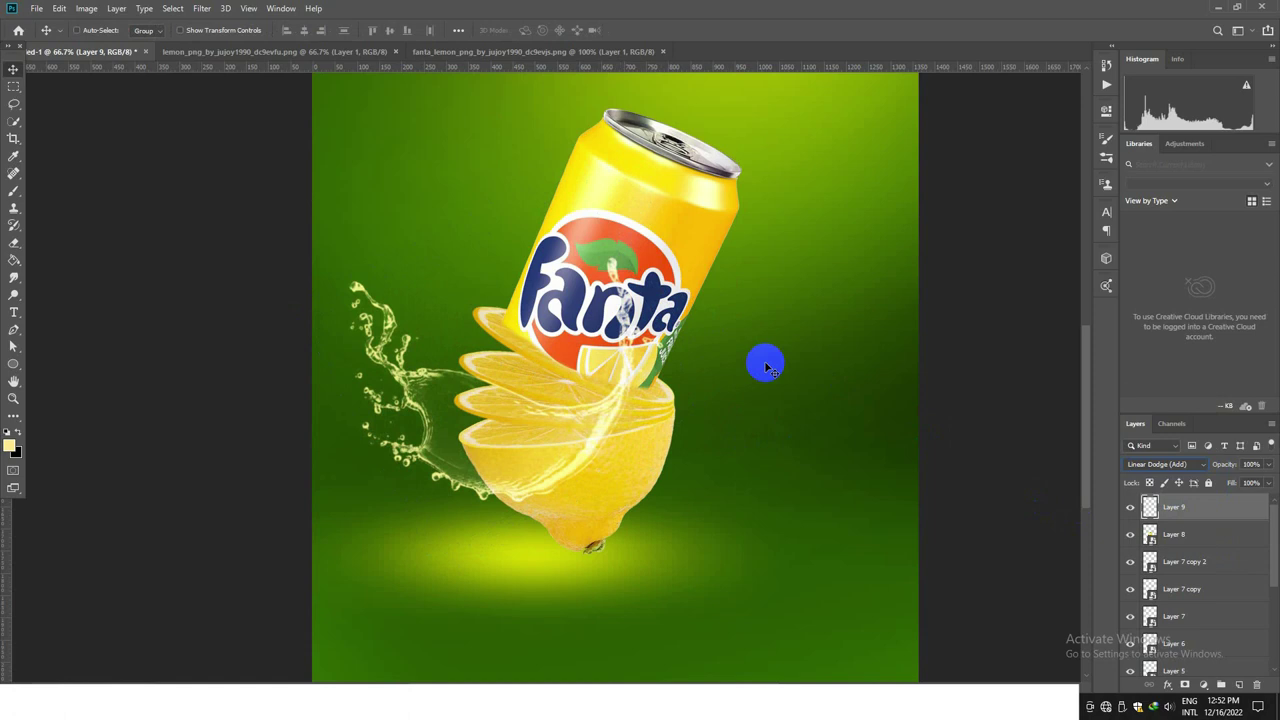
Step: Group the can and lemon layers, from Layer 8 down to Layer 5, and rename the group Orange
key(ctrl+minus)
key(ctrl+minus)
key(ctrl+minus)
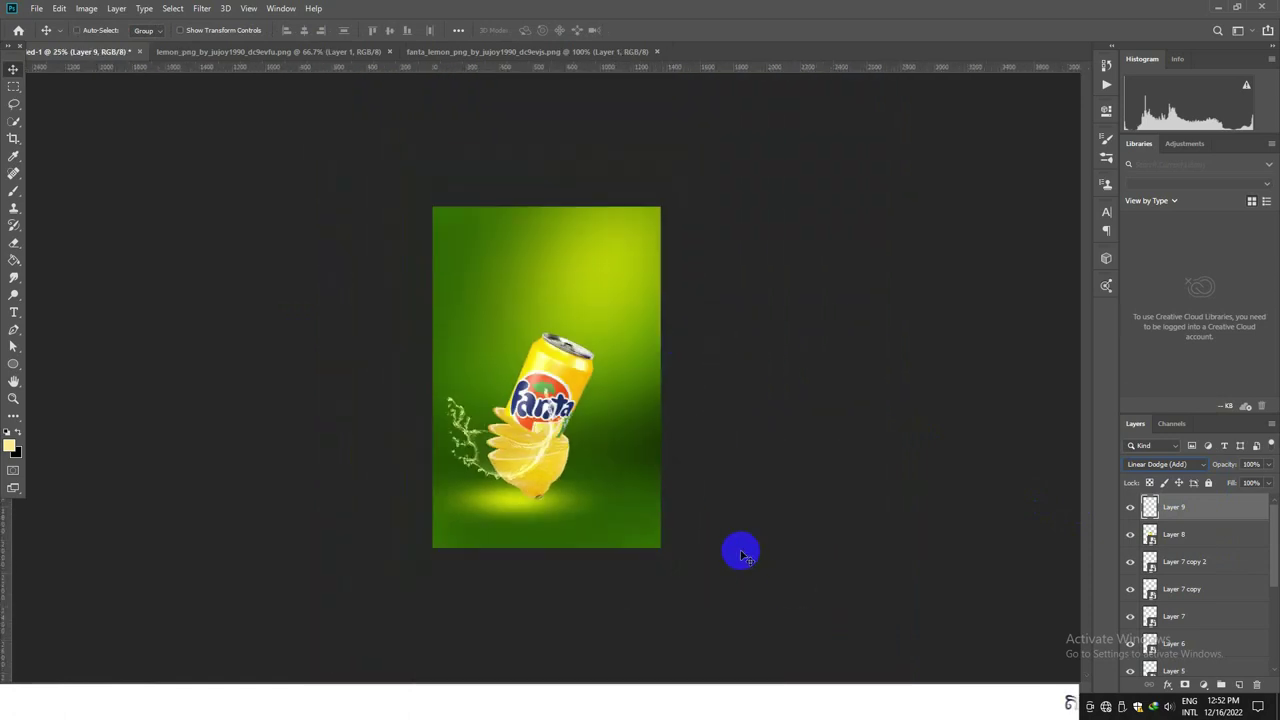
key(ctrl+plus)
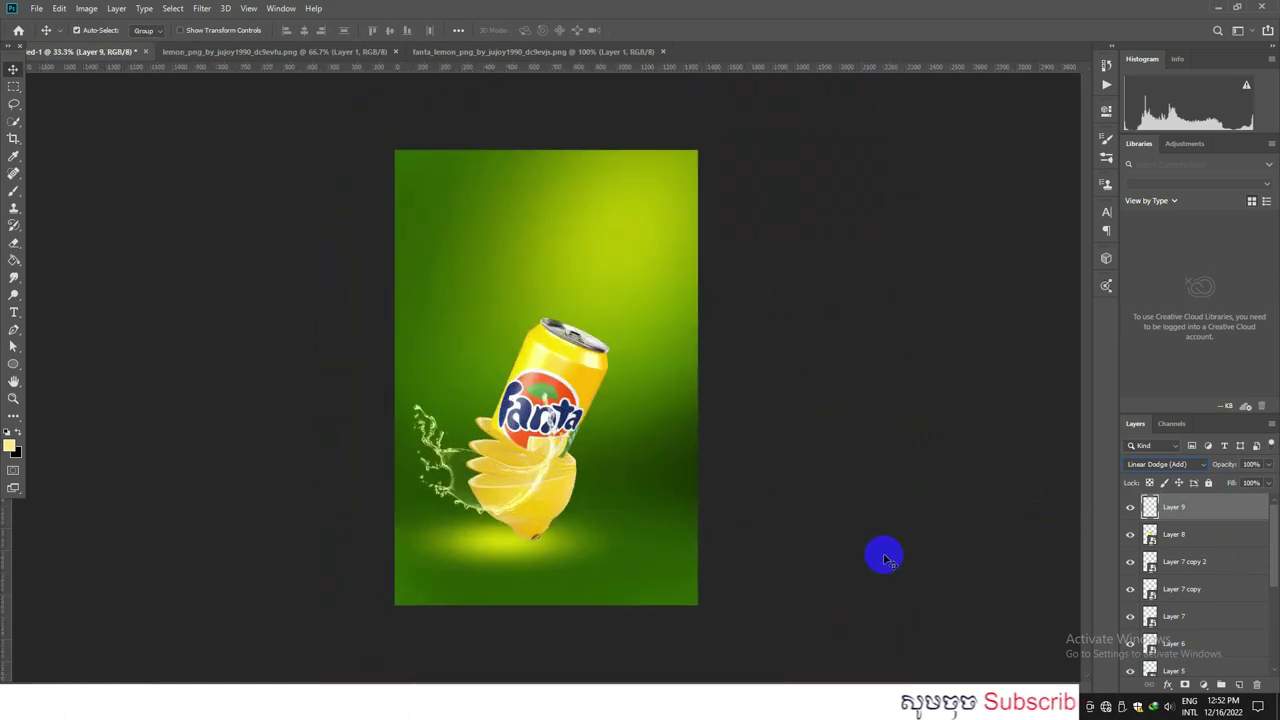
key(ctrl+plus)
click(1175, 538)
click(1129, 537)
click(1129, 537)
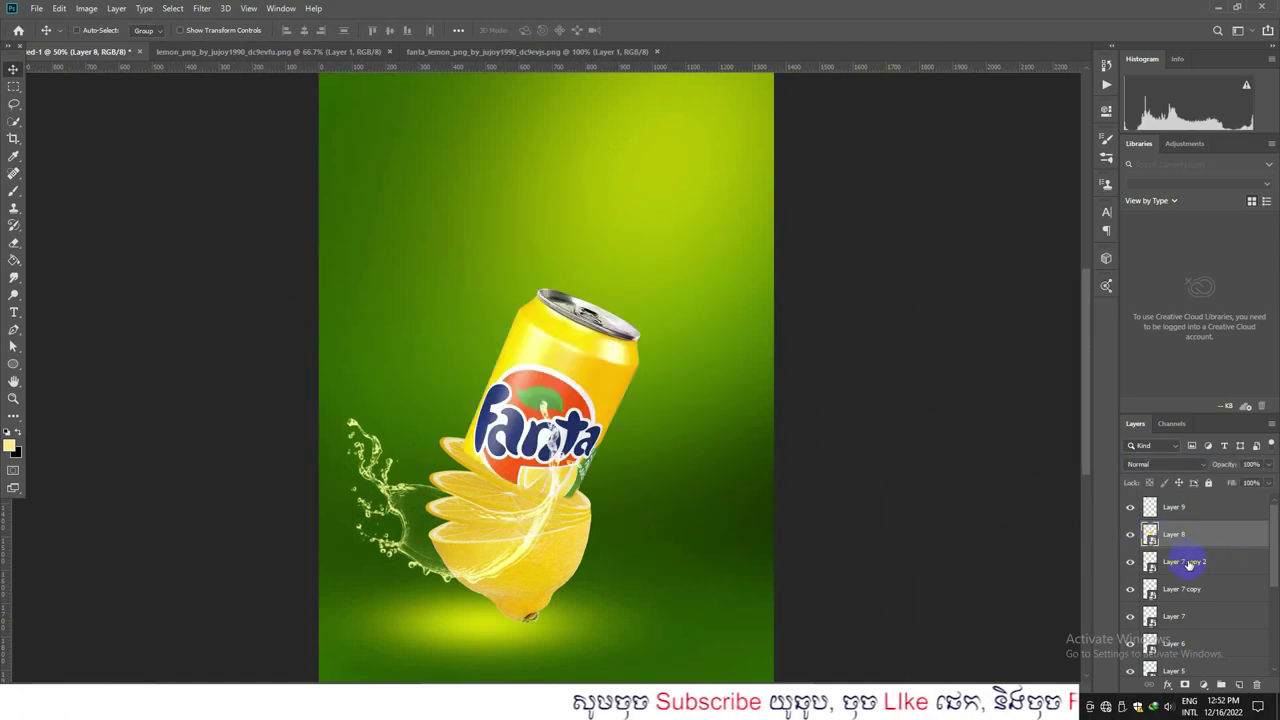
ctrl+click(1190, 572)
ctrl+click(1208, 592)
scroll(1204, 592, down, 2)
ctrl+click(1181, 569)
ctrl+click(1188, 594)
scroll(1196, 601, down, 1)
shift+click(1176, 592)
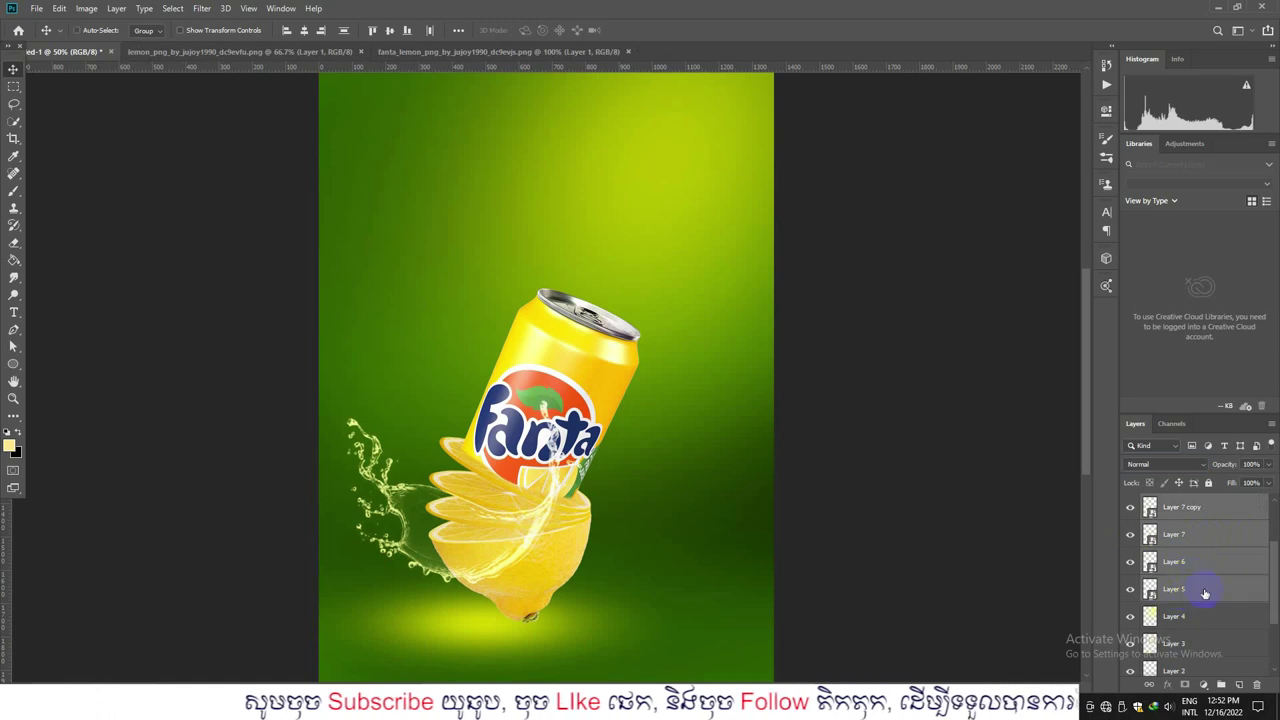
drag(1200, 581, 1222, 685)
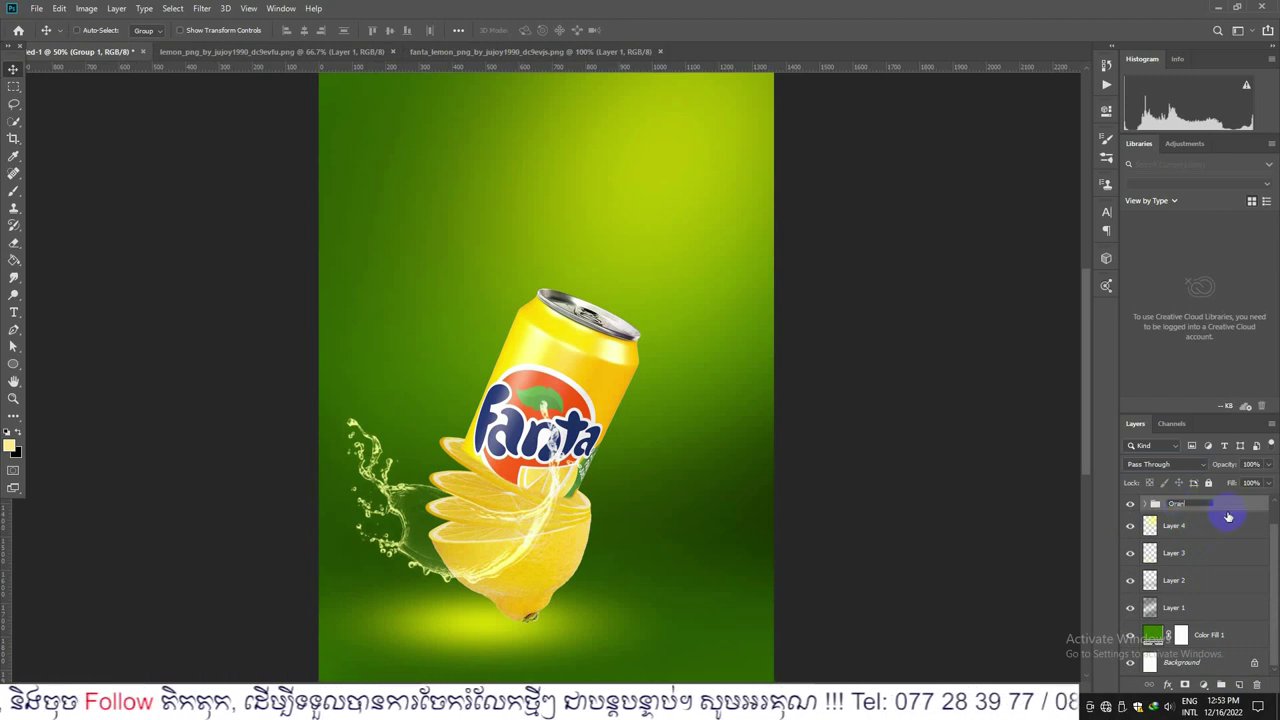
key(Return)
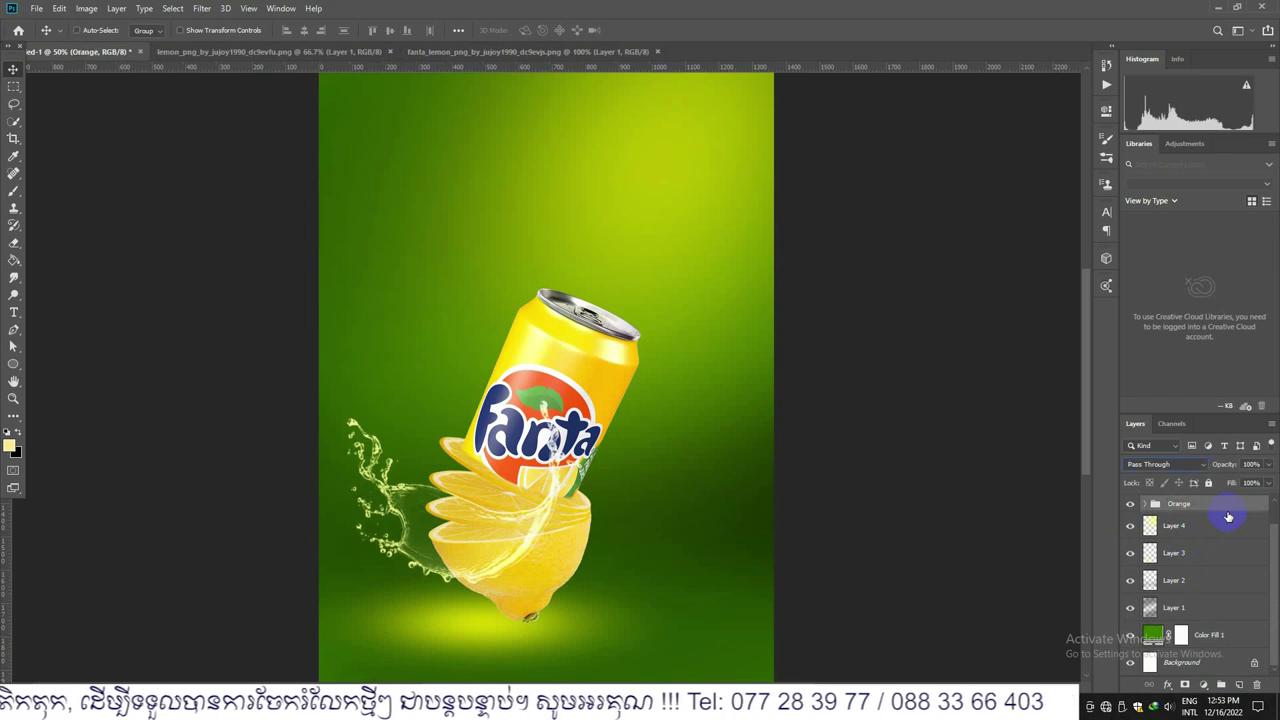
Step: Add a new empty layer above the Orange group
click(1240, 684)
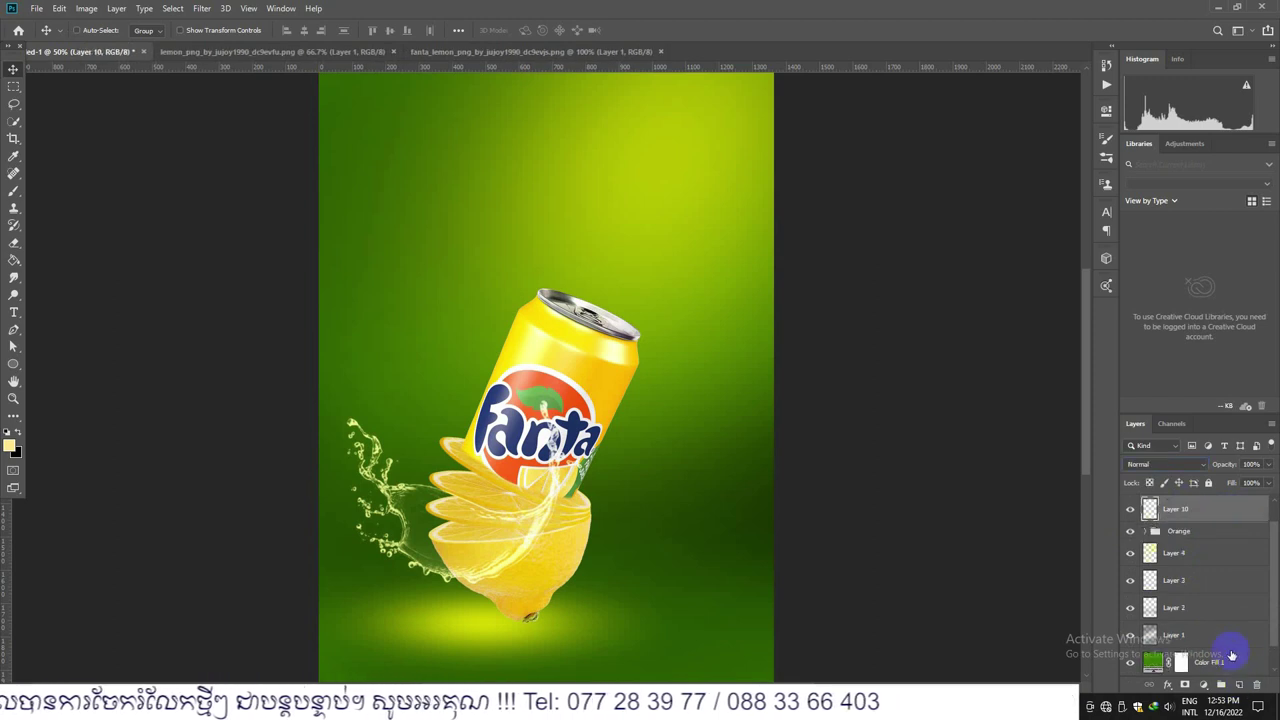
drag(1178, 537, 1178, 510)
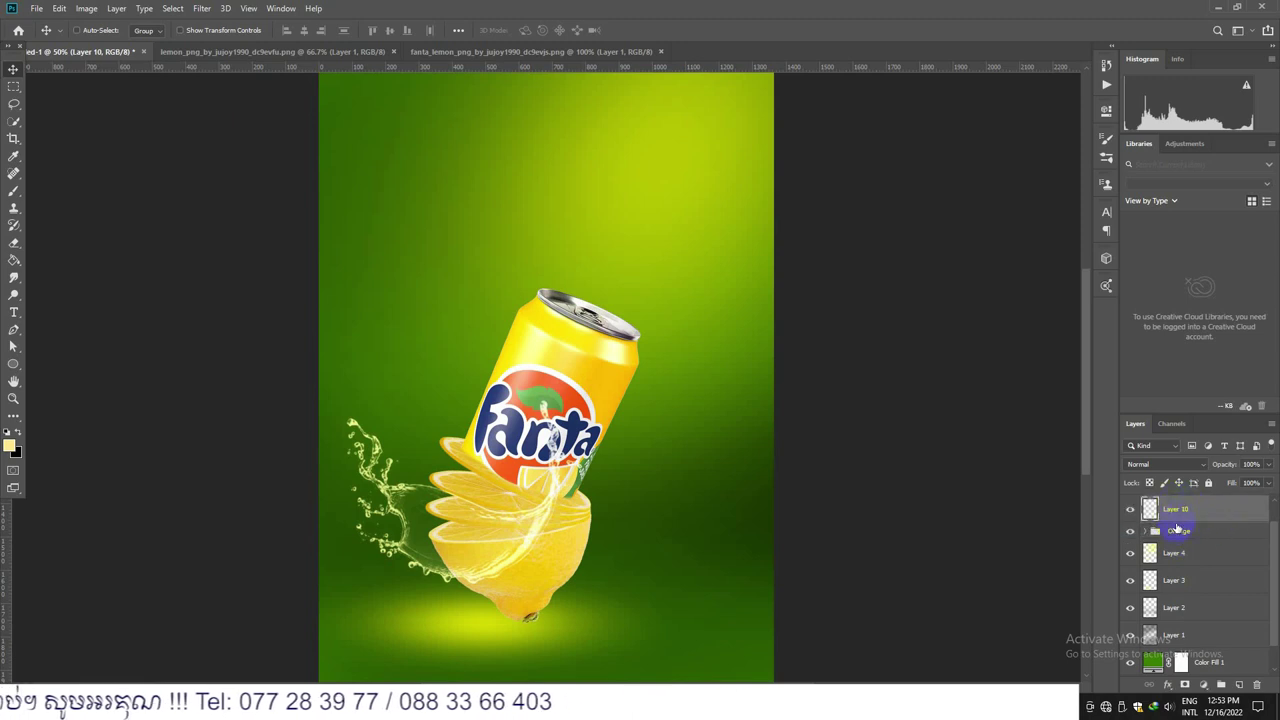
click(1146, 532)
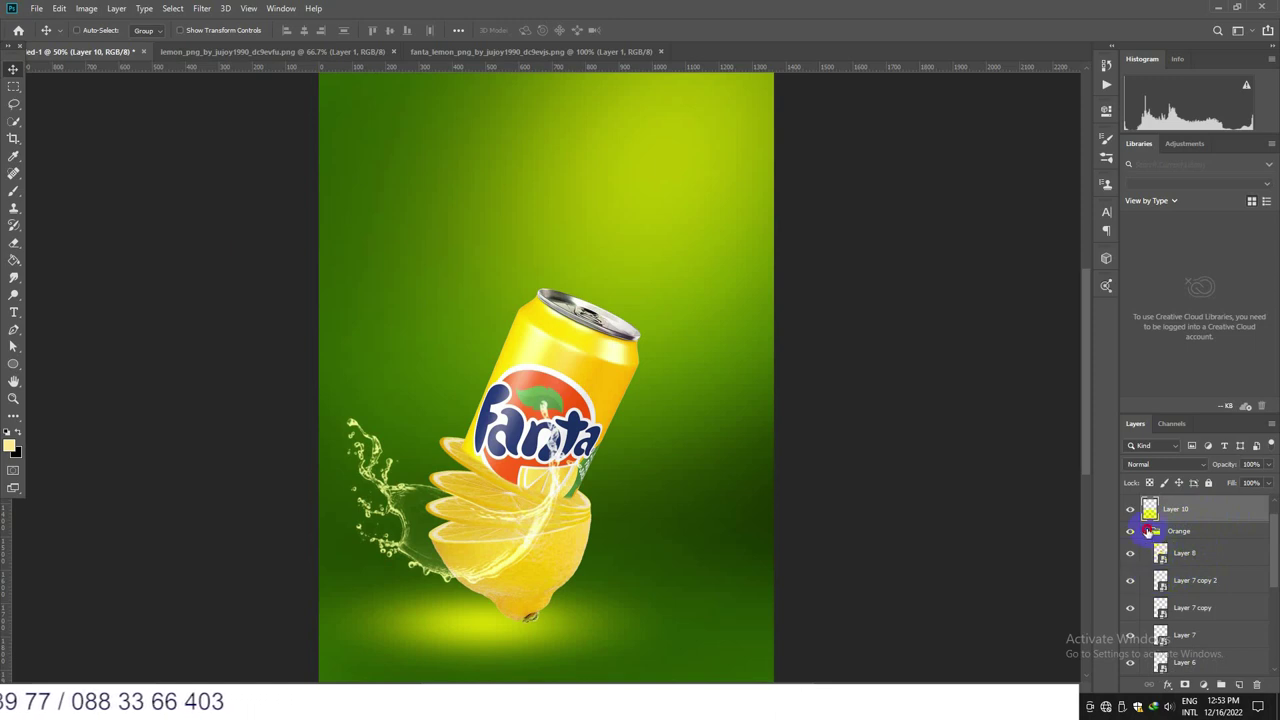
click(1149, 531)
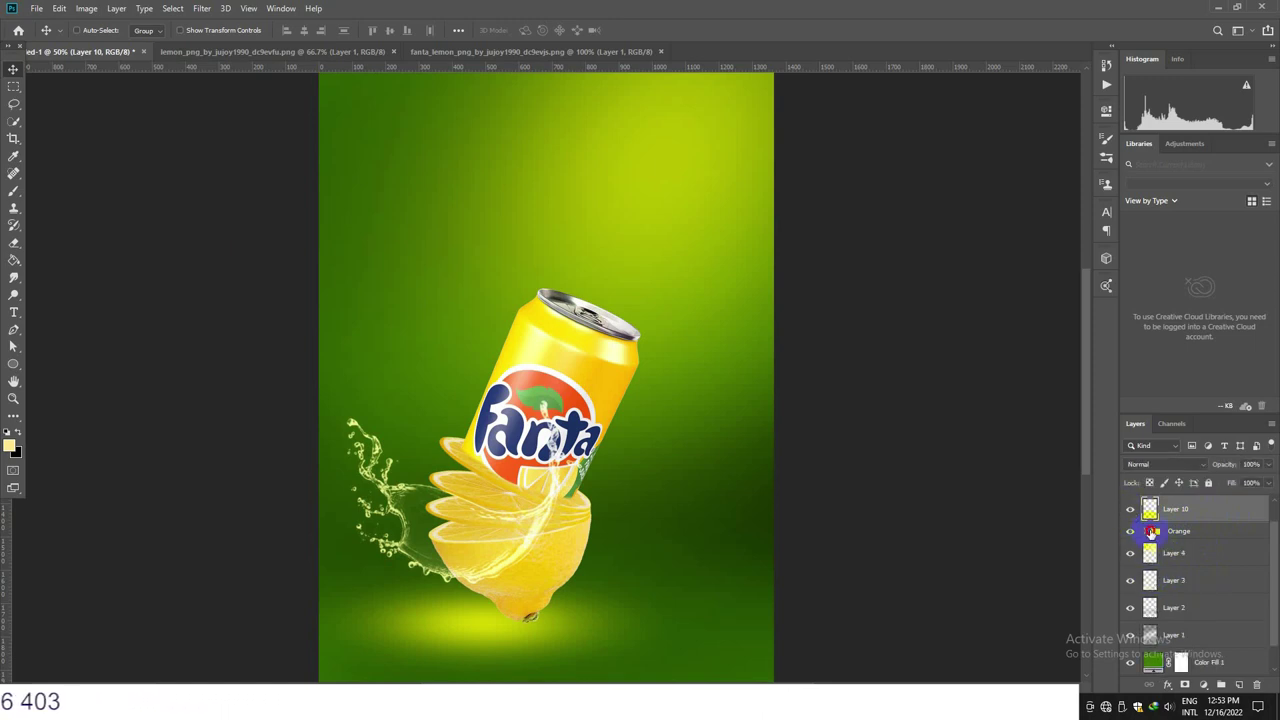
Step: Examine the layers inside the Orange group and Layer 9 by toggling their visibility off and on
click(1151, 532)
click(1131, 554)
click(1131, 554)
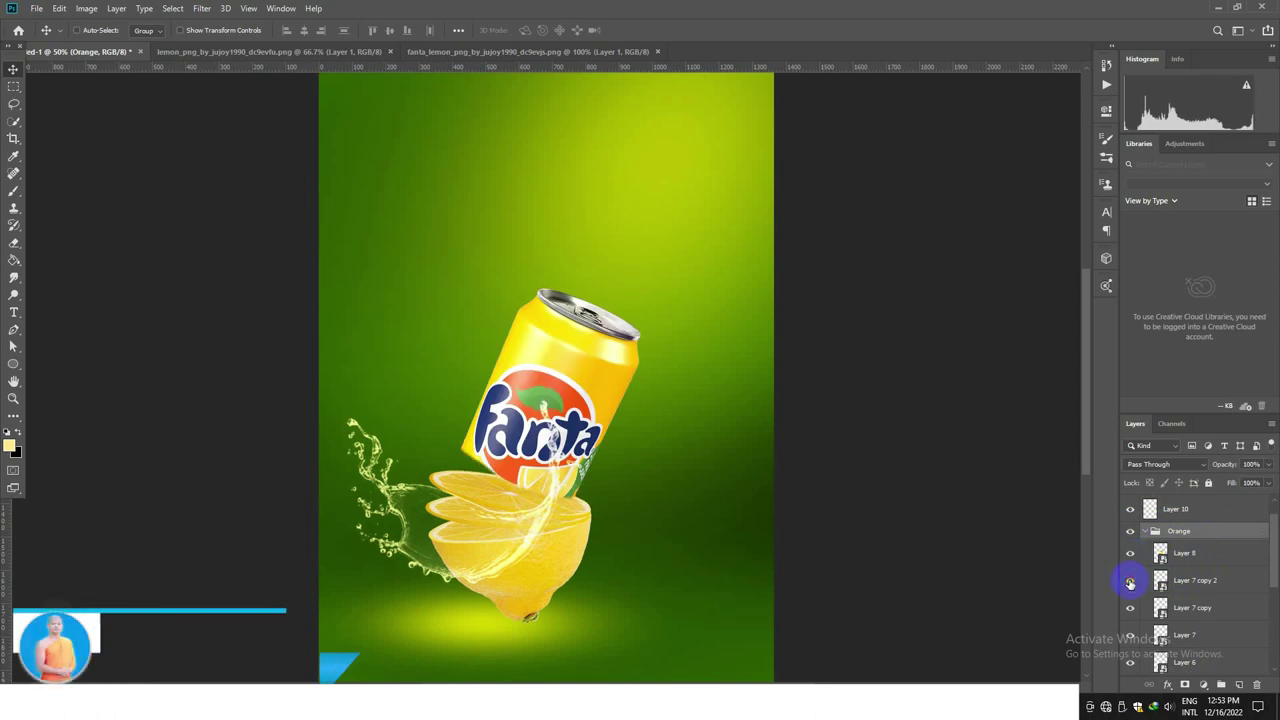
scroll(1160, 580, down, 3)
click(1145, 582)
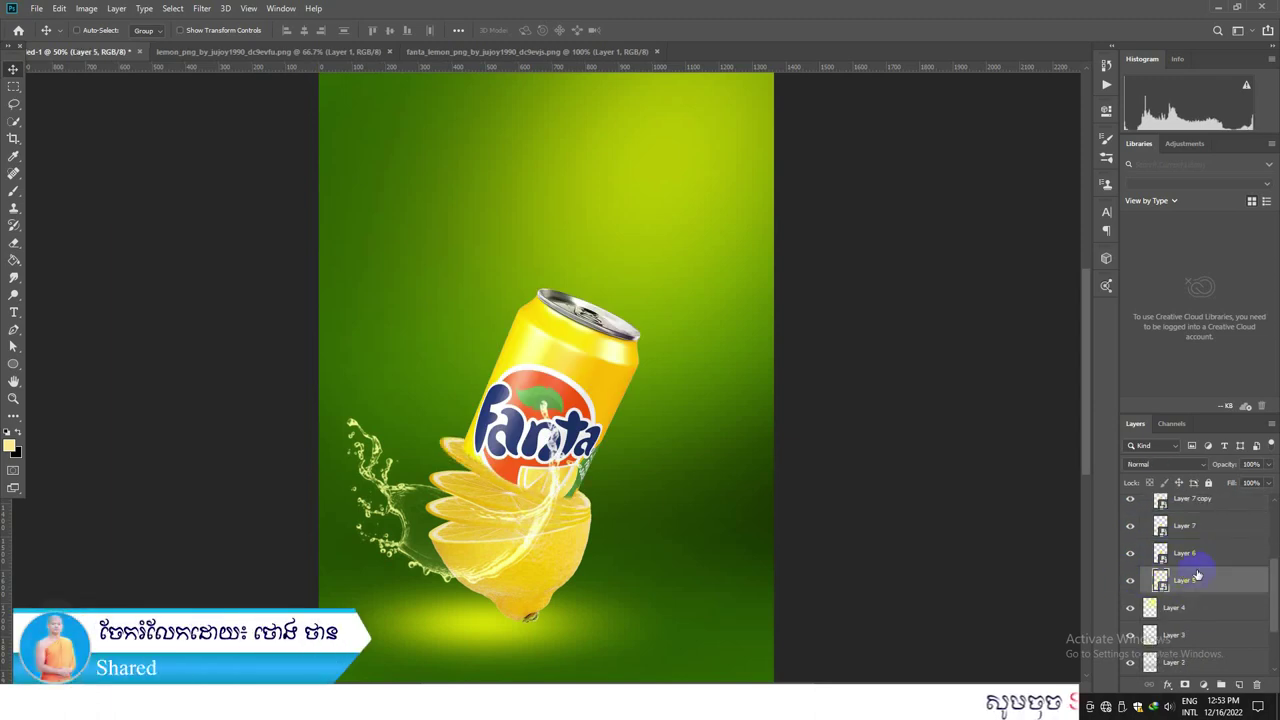
scroll(1197, 575, up, 3)
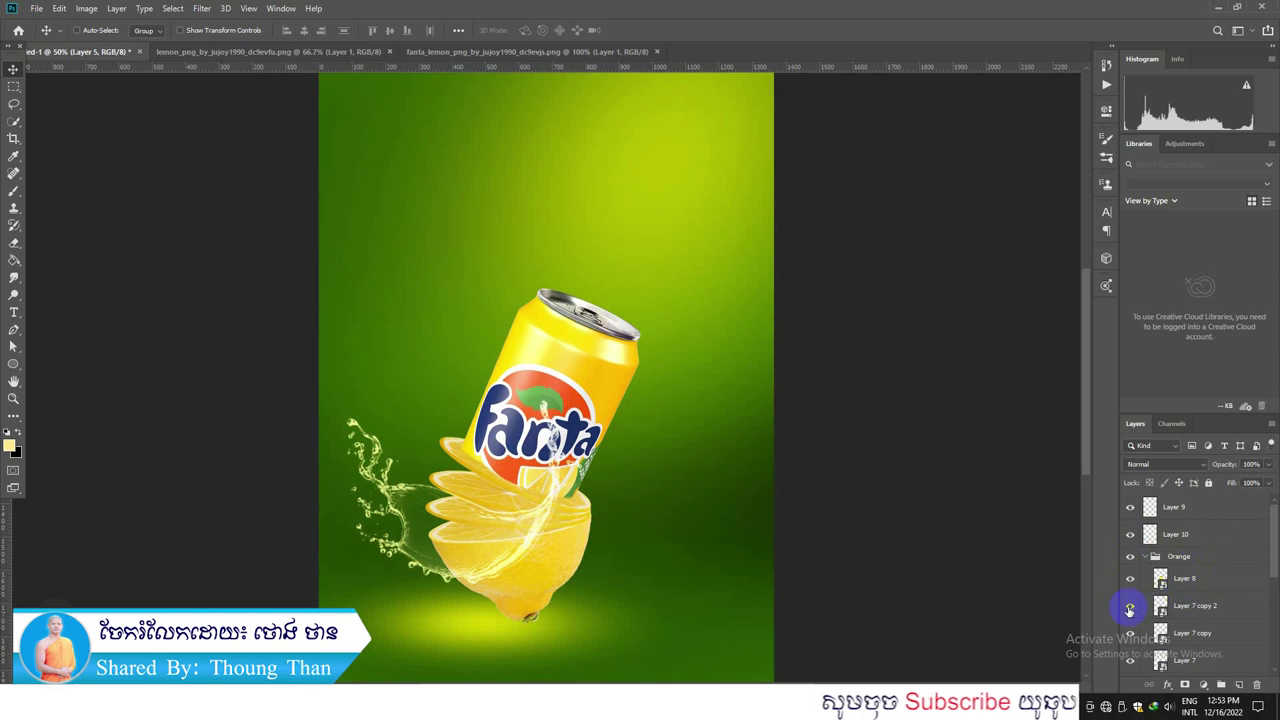
click(1131, 508)
click(1131, 508)
Step: Move Layer 10 above Layer 9 to the top of the layer stack and collapse the Orange group
click(1140, 536)
drag(1174, 537, 1172, 507)
click(1150, 557)
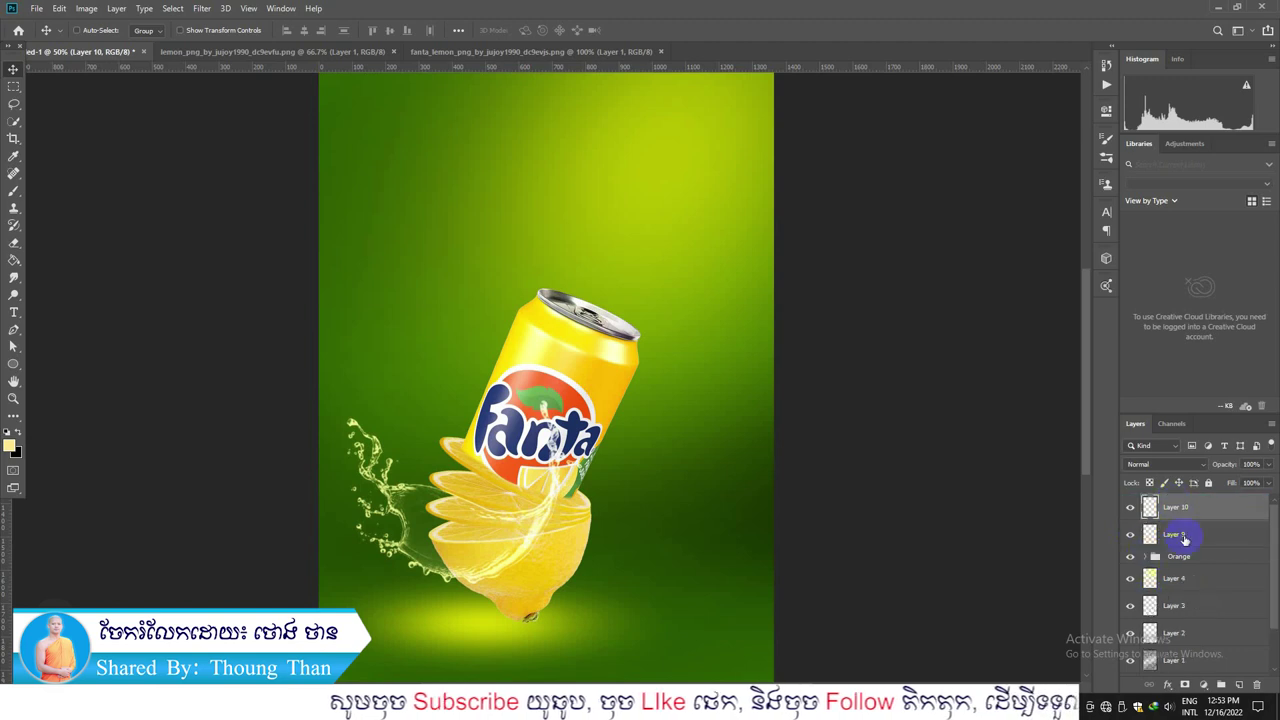
Step: Set up the ist2_9899271-blue-water-splash.jpg brush at 1000 px with its tip tilted counterclockwise
right_click(15, 177)
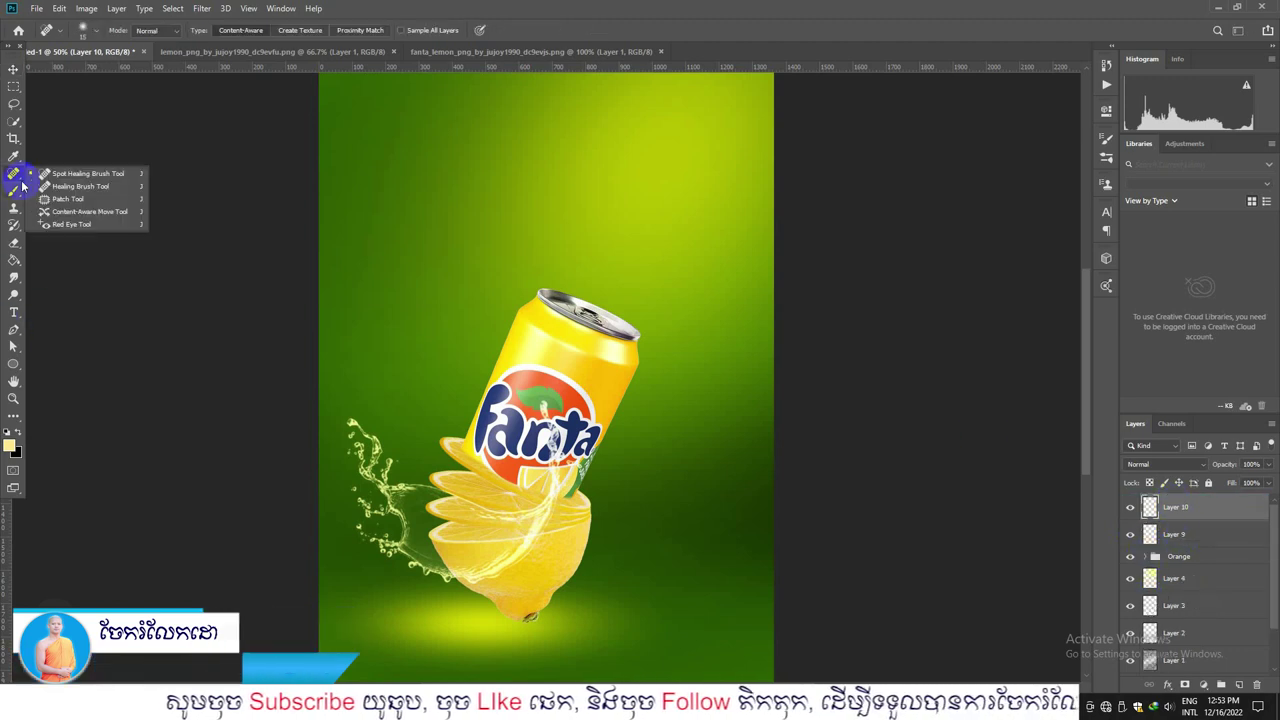
right_click(14, 194)
click(38, 195)
click(37, 193)
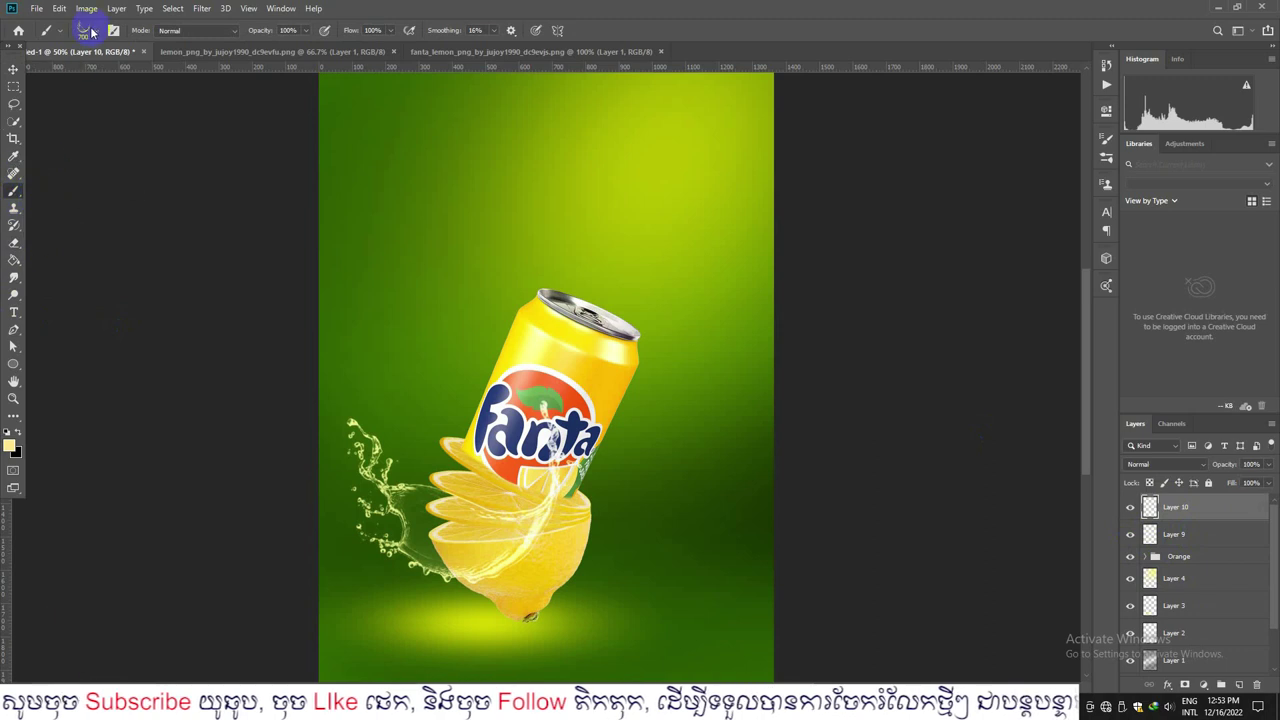
click(90, 30)
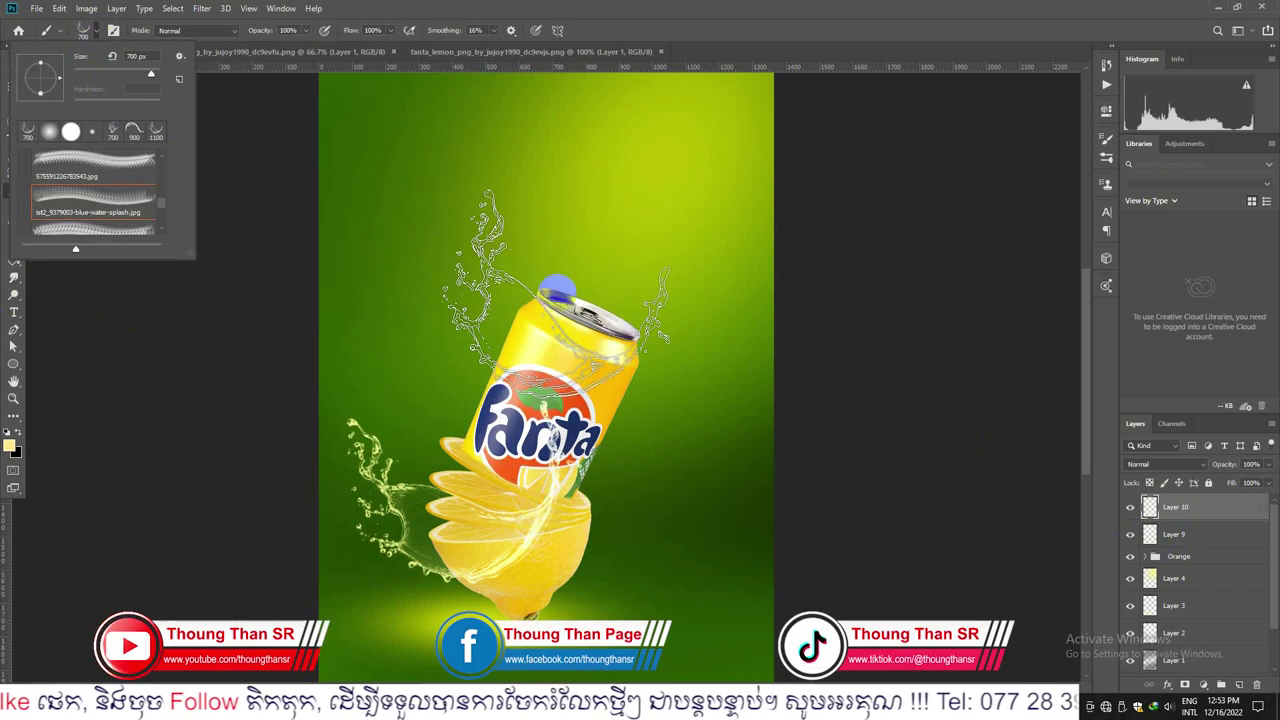
scroll(95, 222, down, 1)
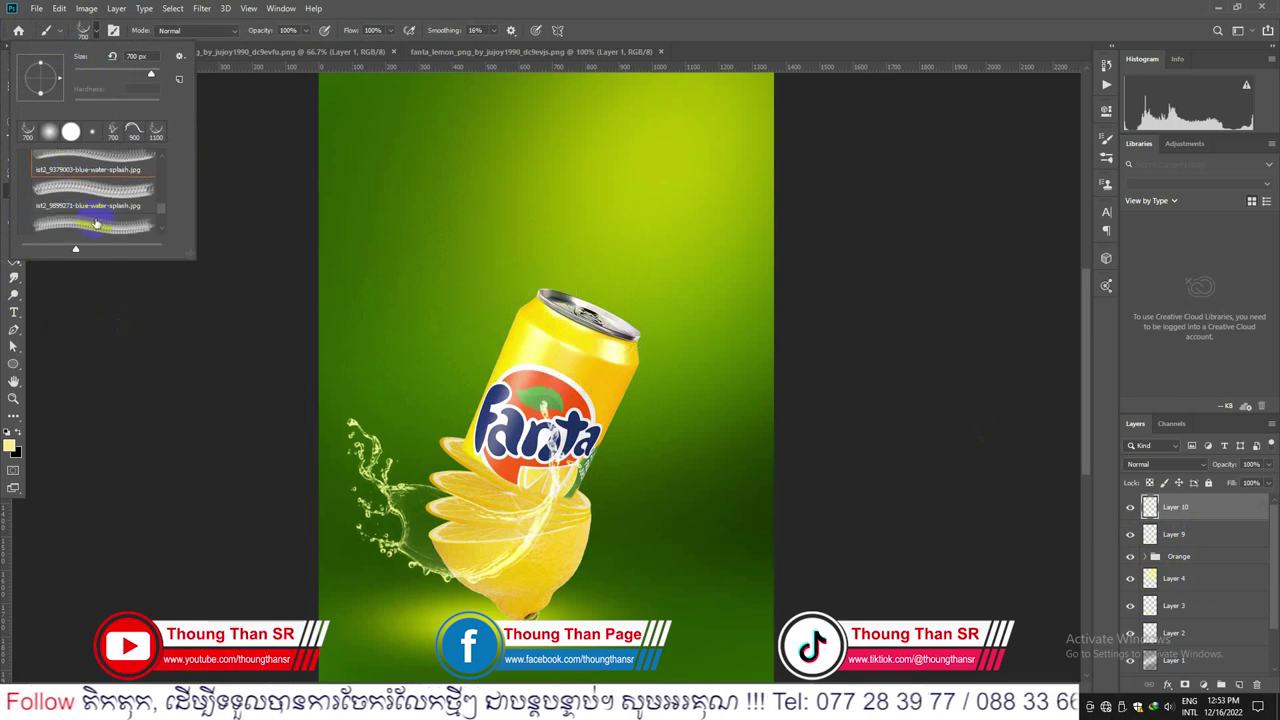
click(528, 137)
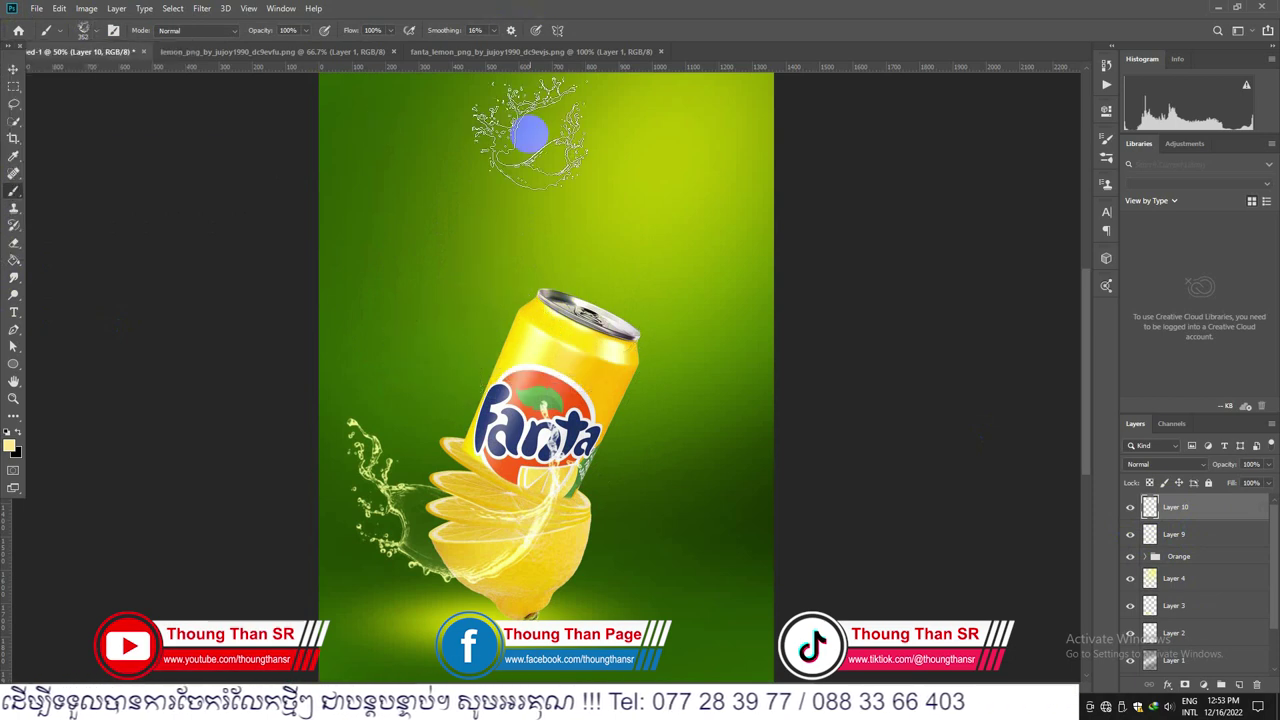
key(bracketright)
key(bracketright)
key(bracketright)
key(bracketright)
key(bracketright)
key(bracketright)
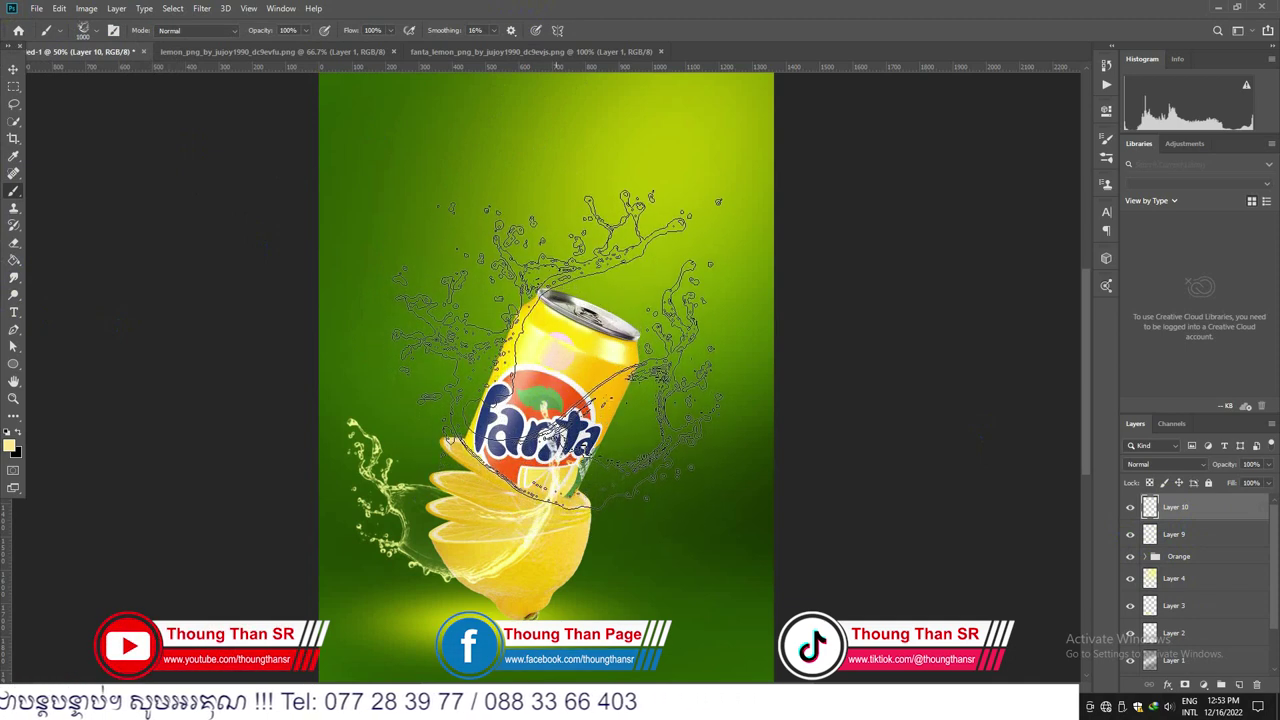
click(92, 30)
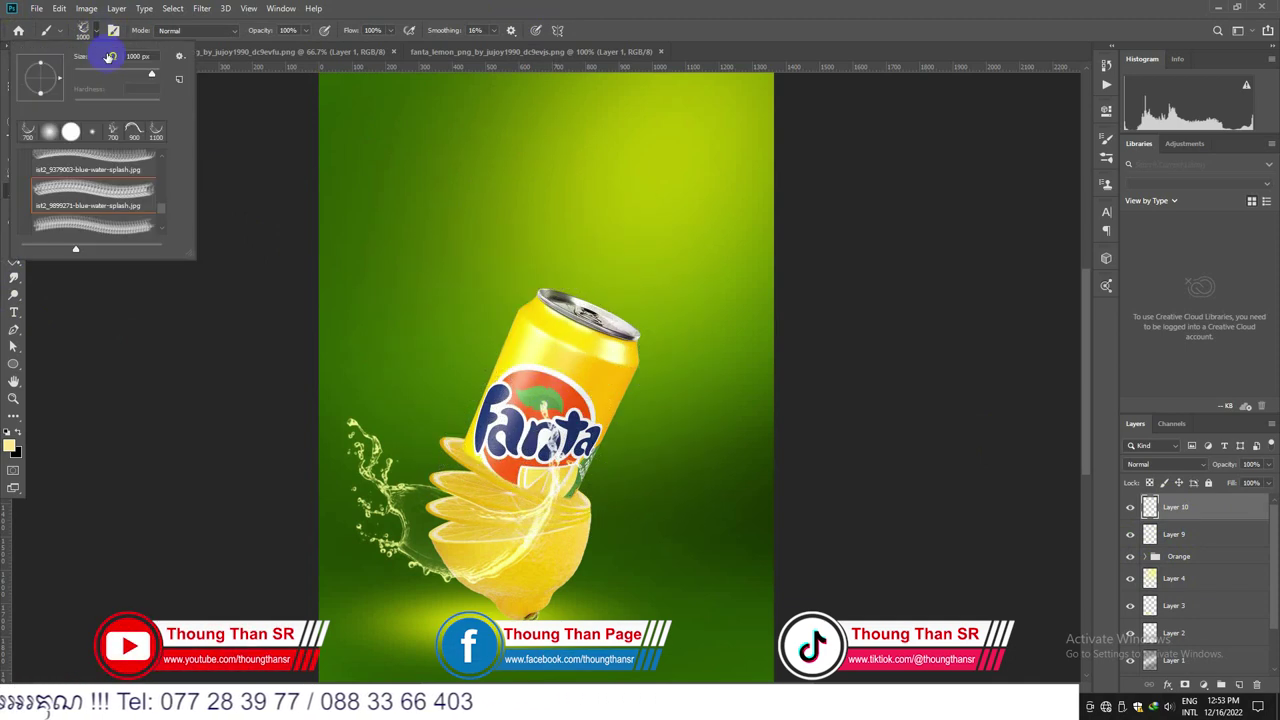
drag(58, 81, 58, 68)
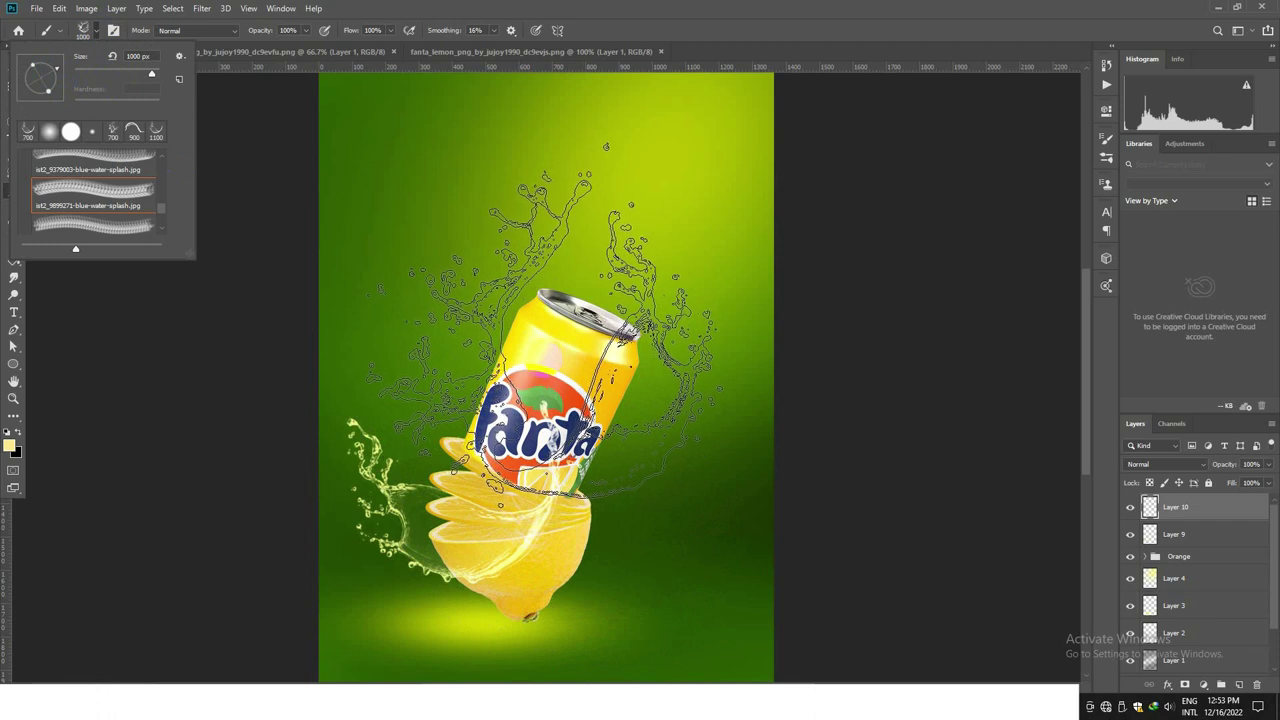
click(532, 365)
click(532, 365)
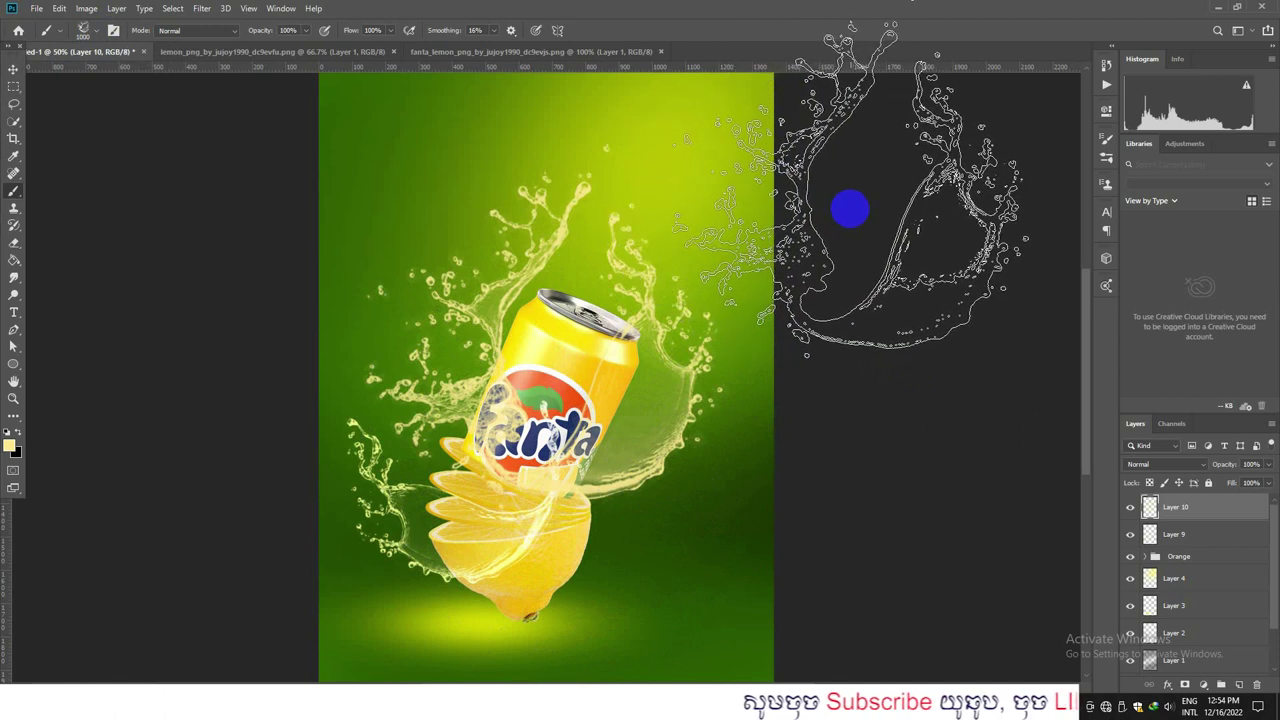
key(ctrl+z)
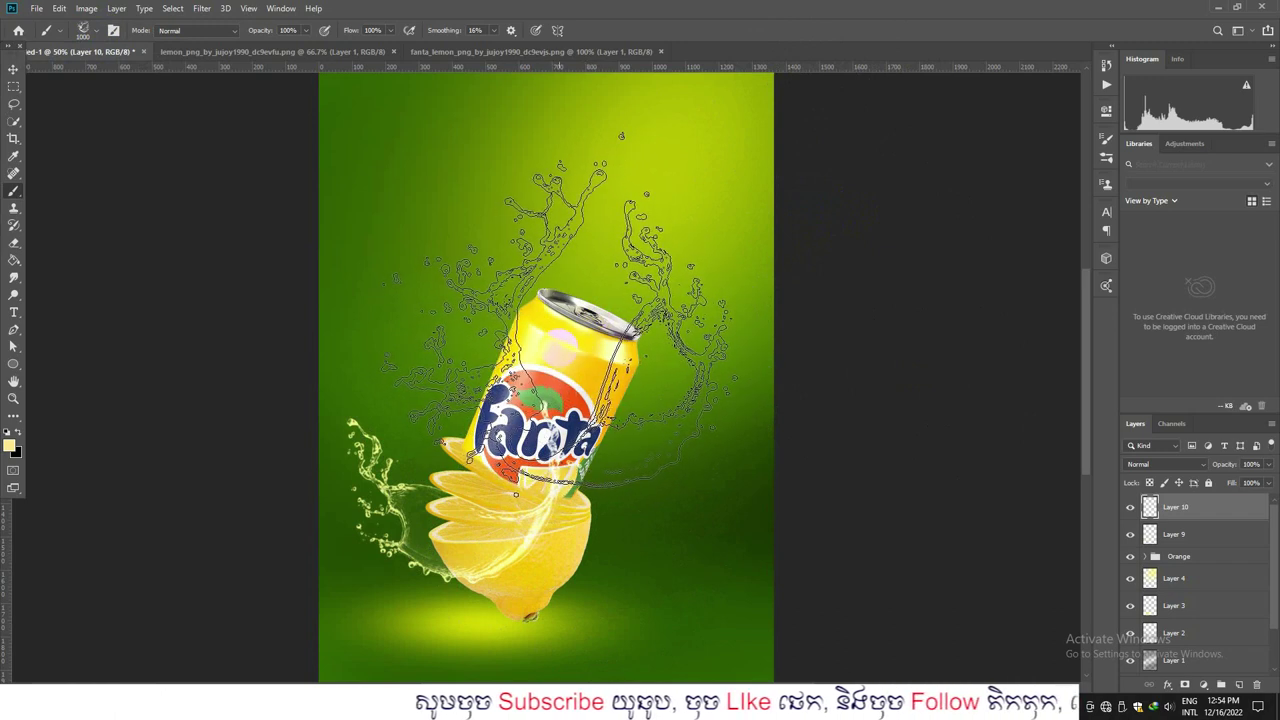
click(567, 341)
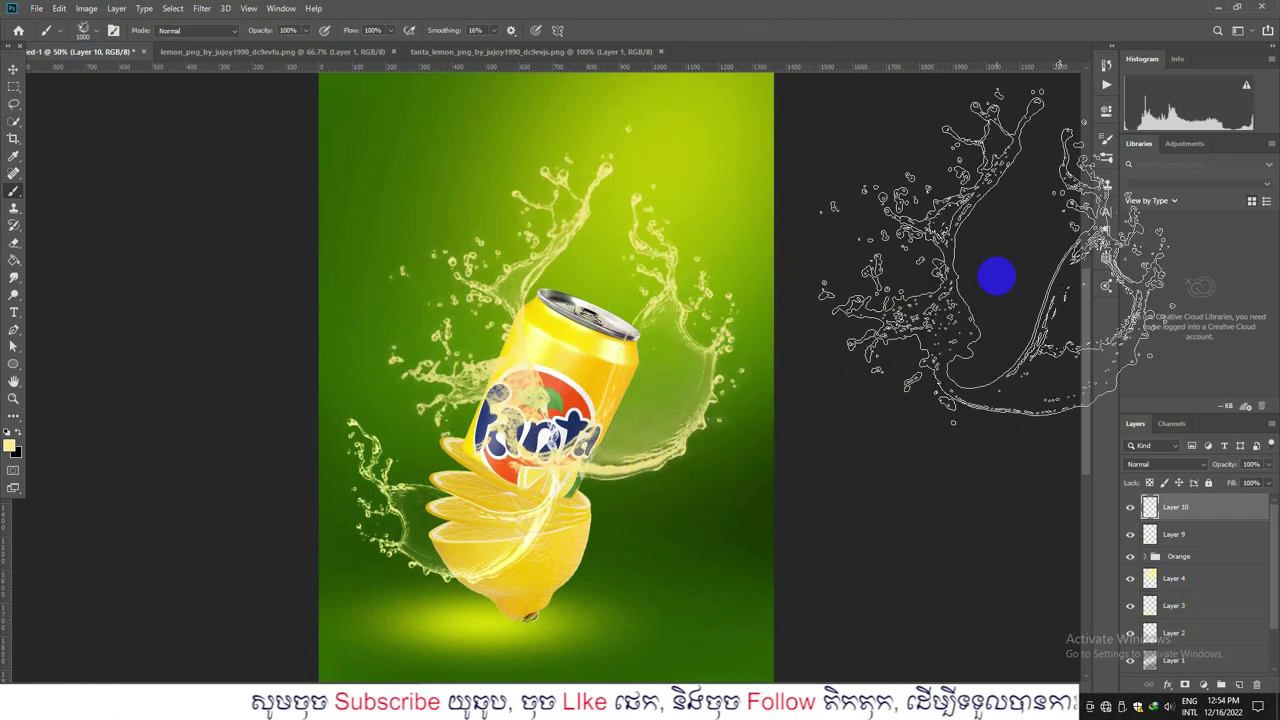
key(ctrl+z)
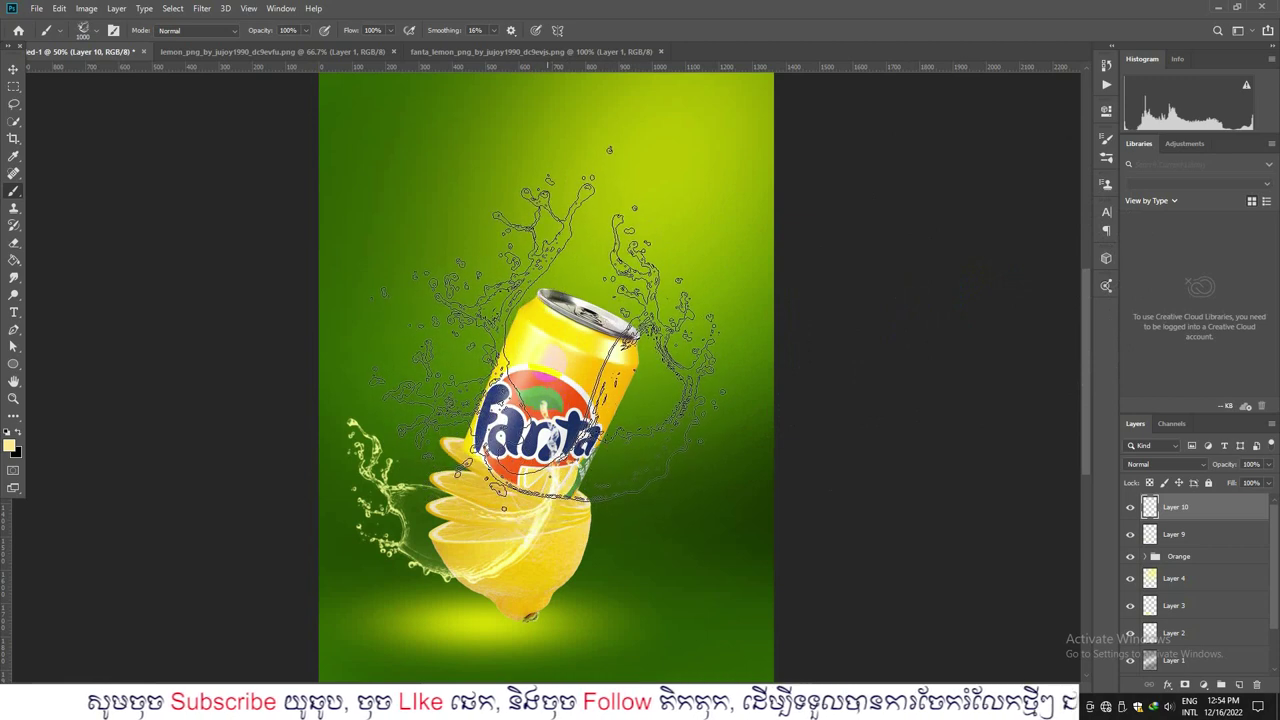
Step: Stamp one splash around the can on Layer 10 and stretch its height upward to about 109.6%
mouse_move(549, 360)
mouse_down()
mouse_move(908, 327)
mouse_move(1066, 248)
mouse_move(1096, 498)
mouse_up()
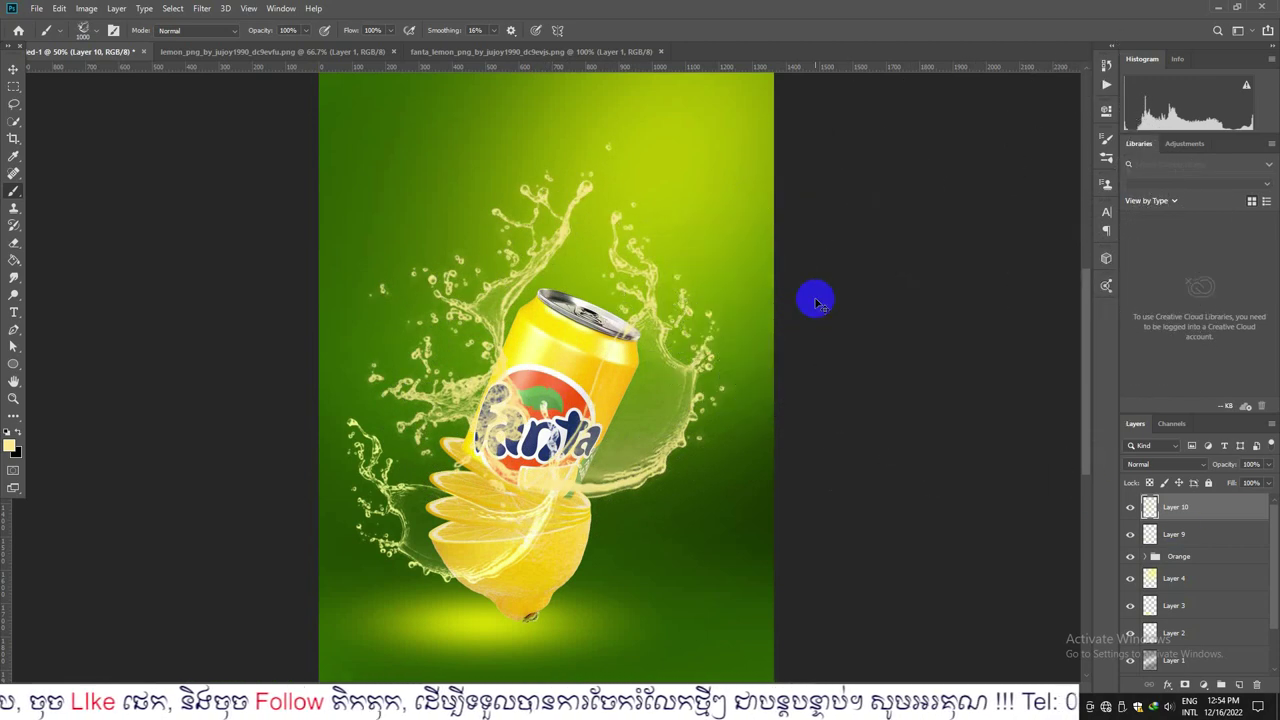
key(ctrl+t)
drag(548, 139, 546, 103)
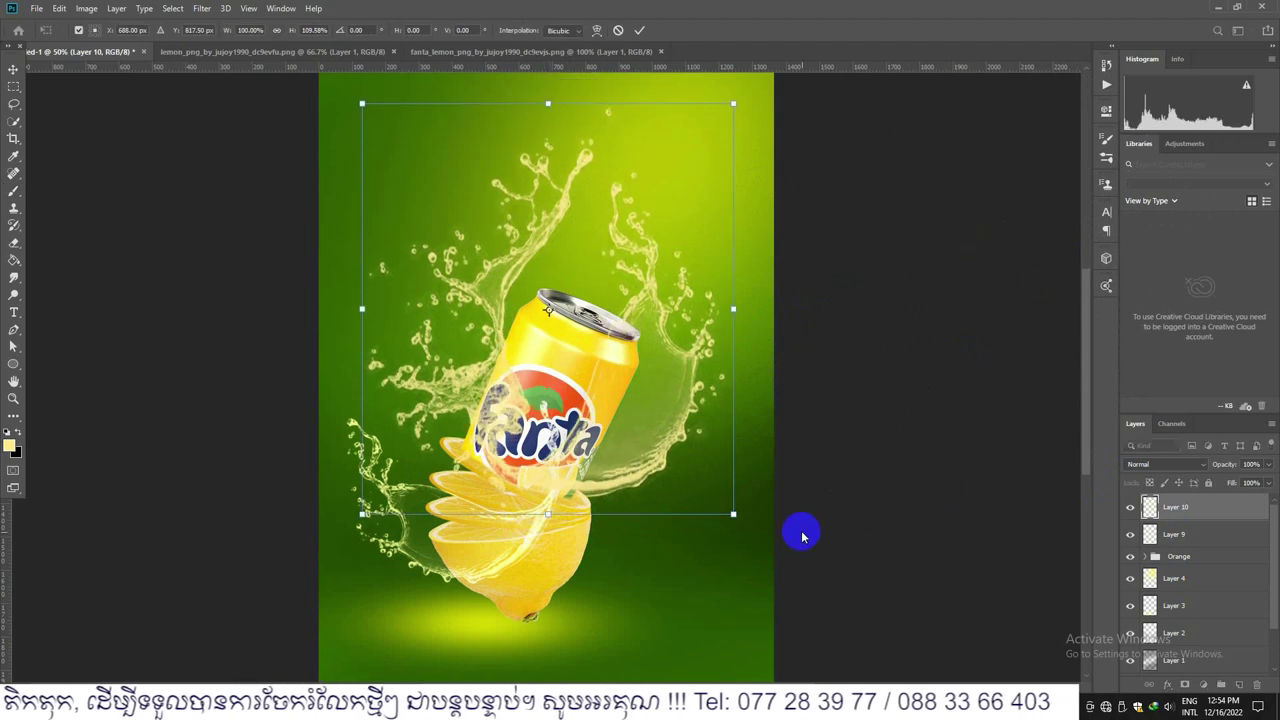
Step: Rotate the Layer 10 splash about 17.2° clockwise, center it around the can, and narrow its width to about 97.7%
drag(765, 539, 688, 460)
mouse_move(644, 397)
mouse_down()
mouse_move(651, 374)
mouse_move(651, 397)
mouse_up()
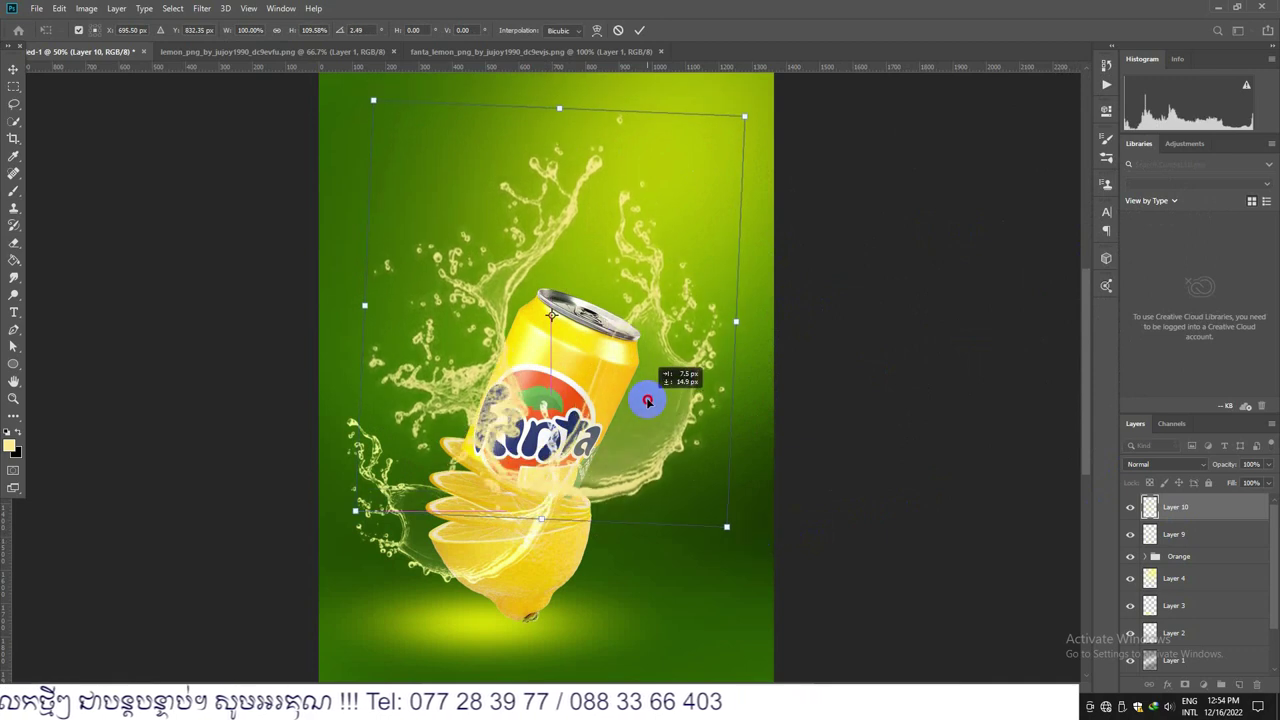
drag(734, 531, 694, 547)
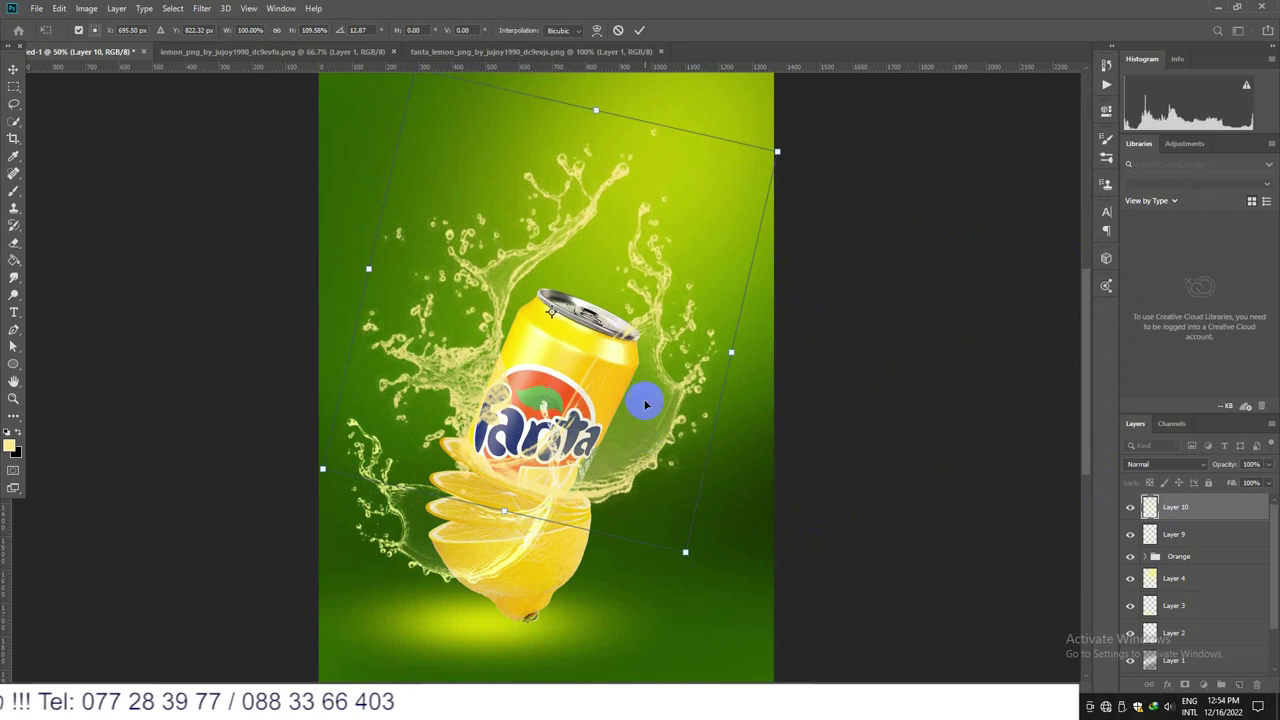
drag(723, 560, 699, 568)
drag(642, 428, 651, 434)
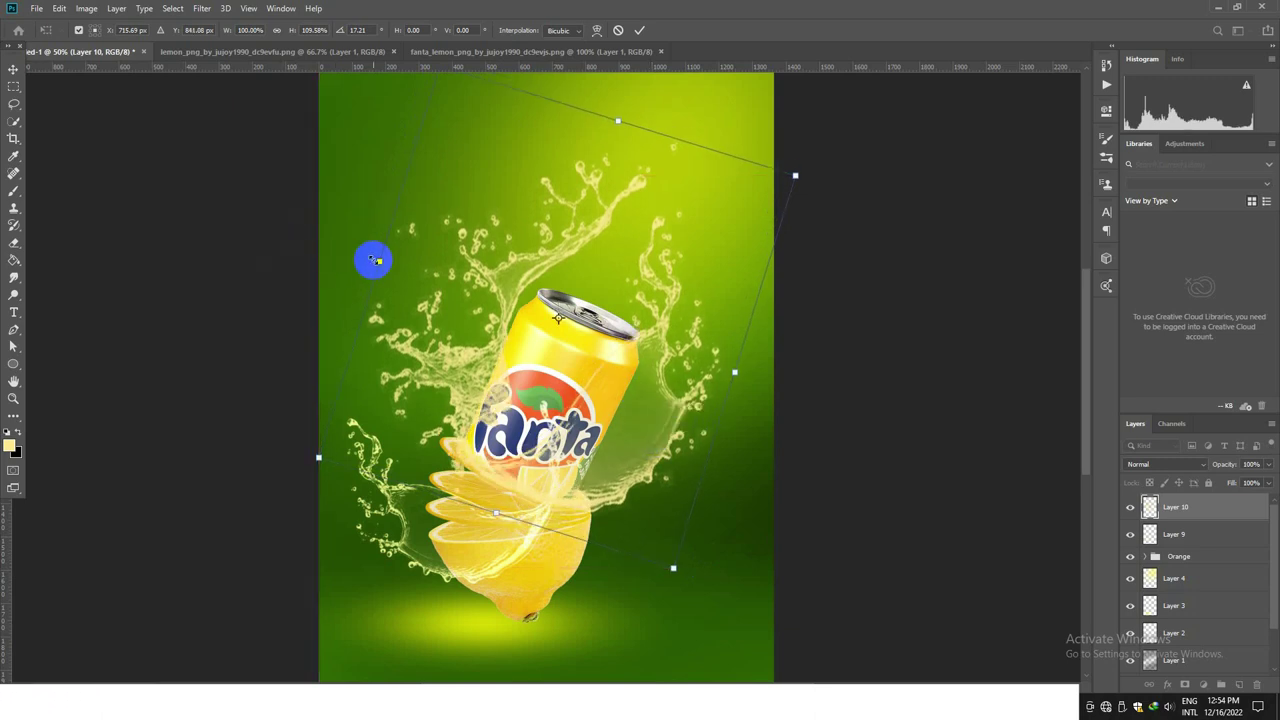
drag(385, 261, 389, 263)
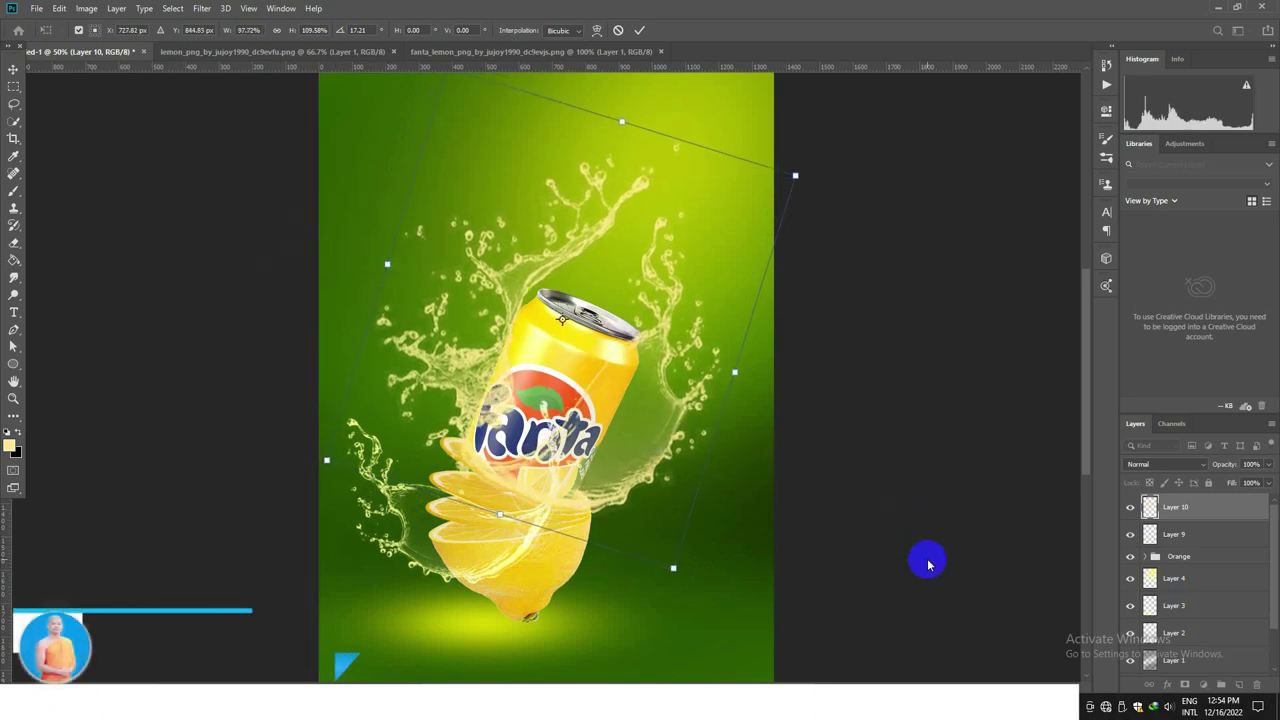
key(Return)
Step: Set Layer 10's blend mode to Linear Dodge (Add) and switch to the Move tool
key(b)
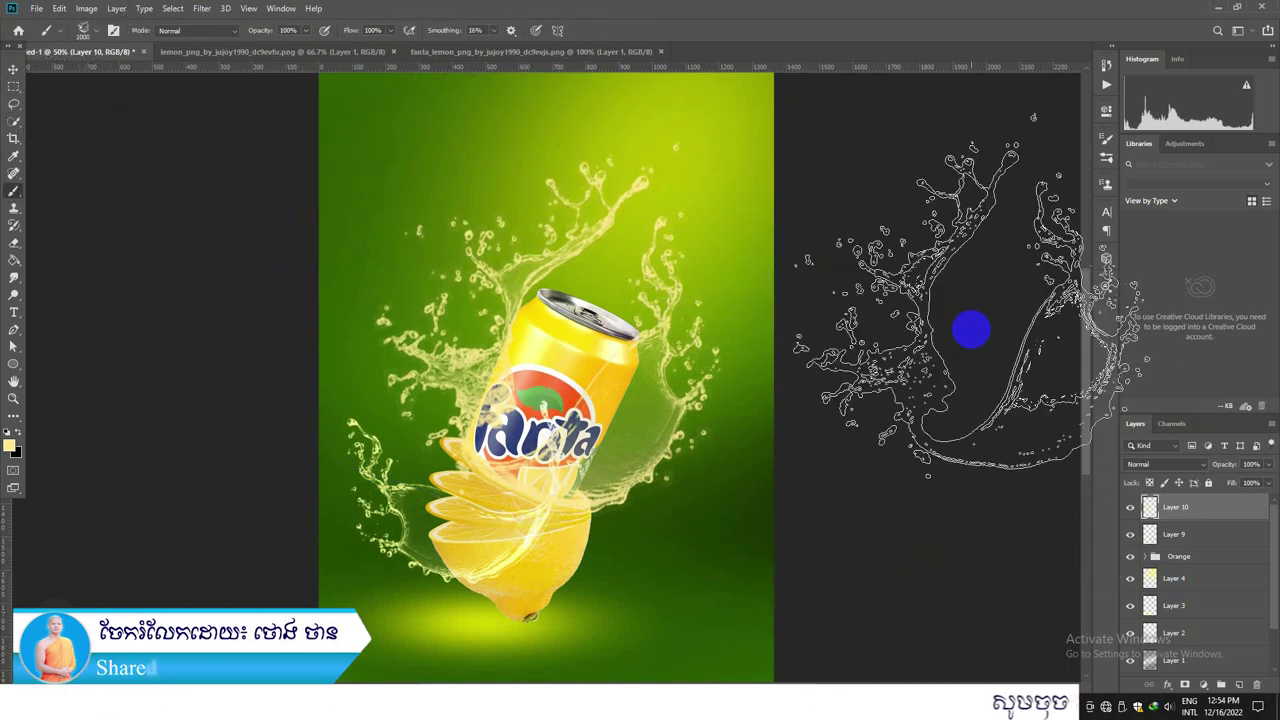
click(1196, 467)
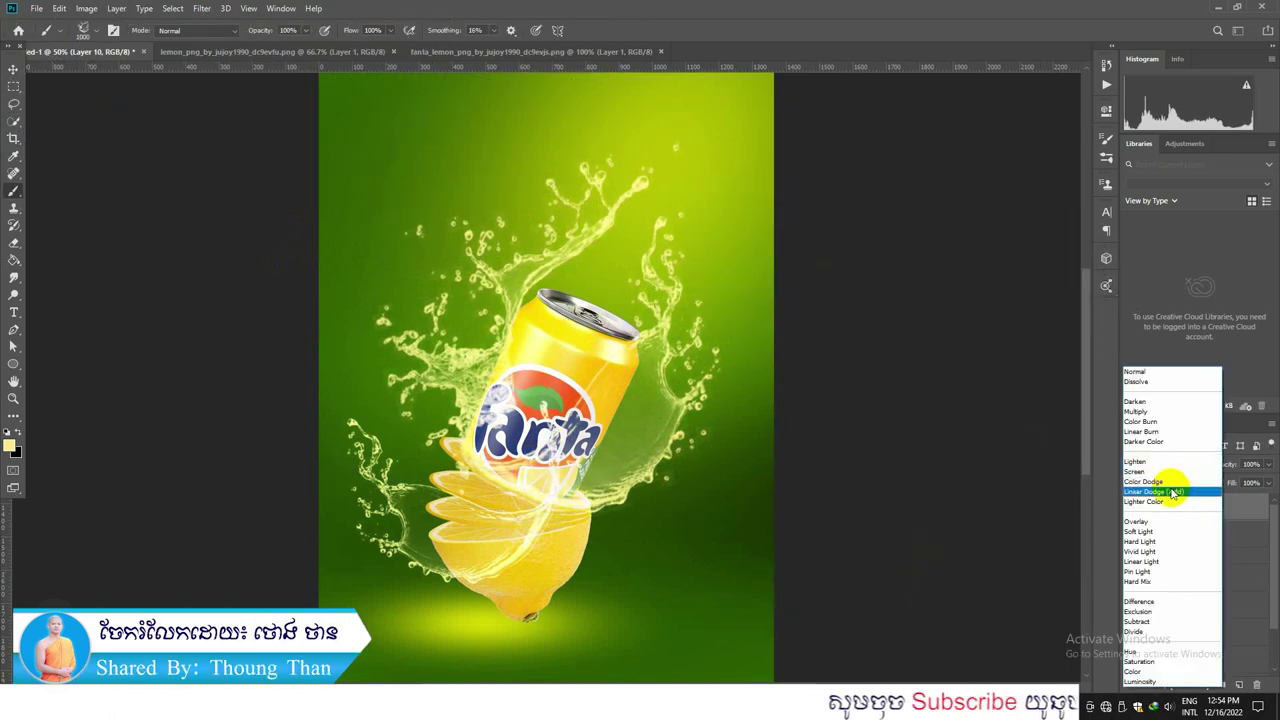
click(1172, 492)
key(v)
click(160, 150)
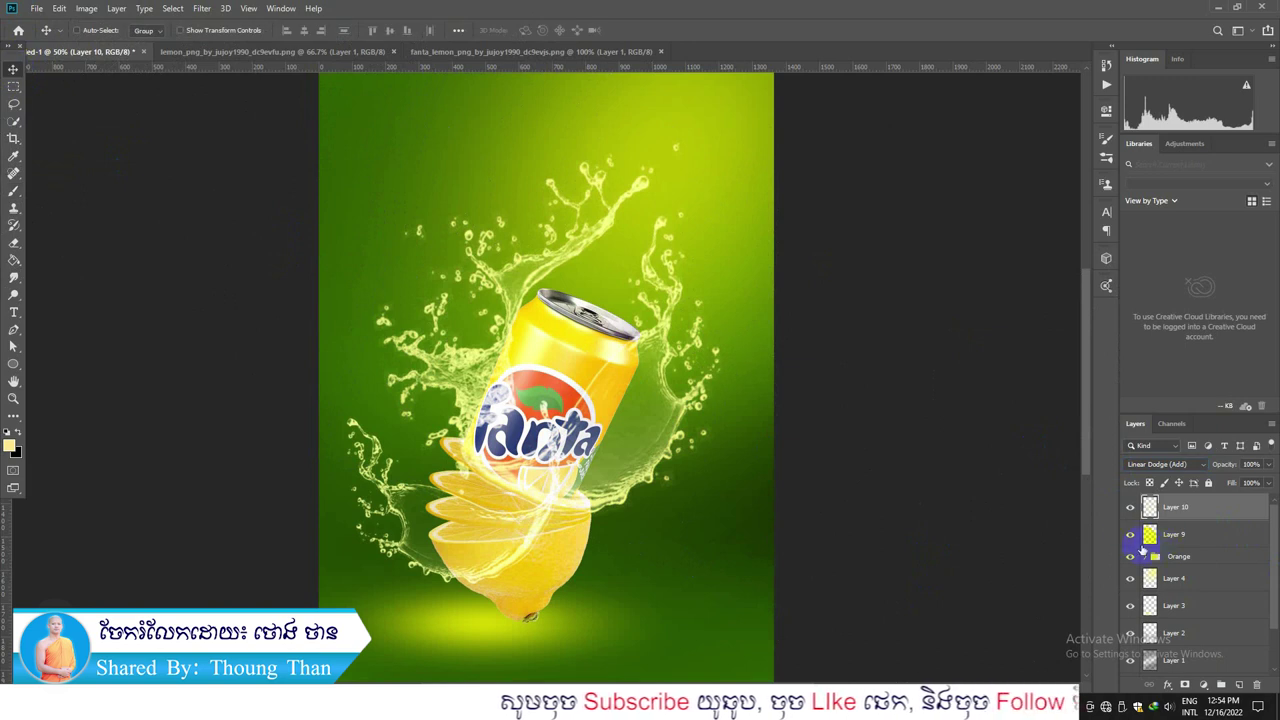
Step: Add a new layer above Layer 10 and choose the istockphoto_10379893-water-splash.jpg brush for the Brush tool
key(ctrl+minus)
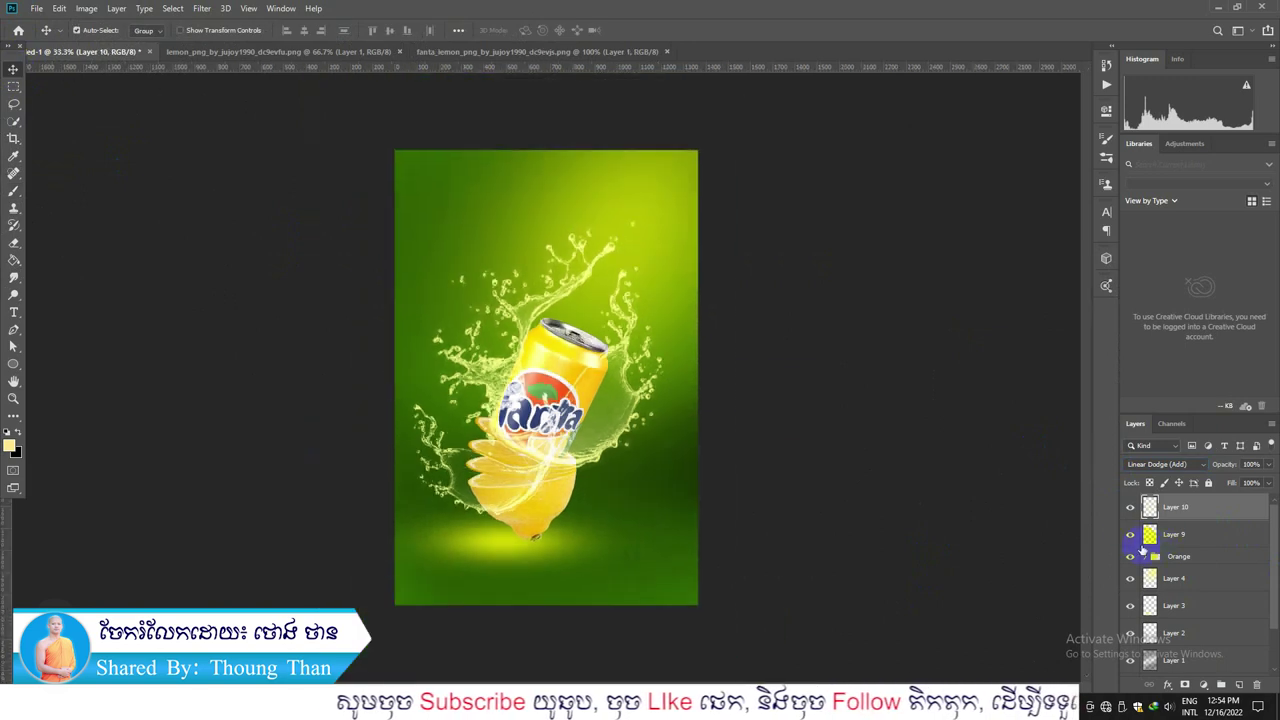
click(1239, 684)
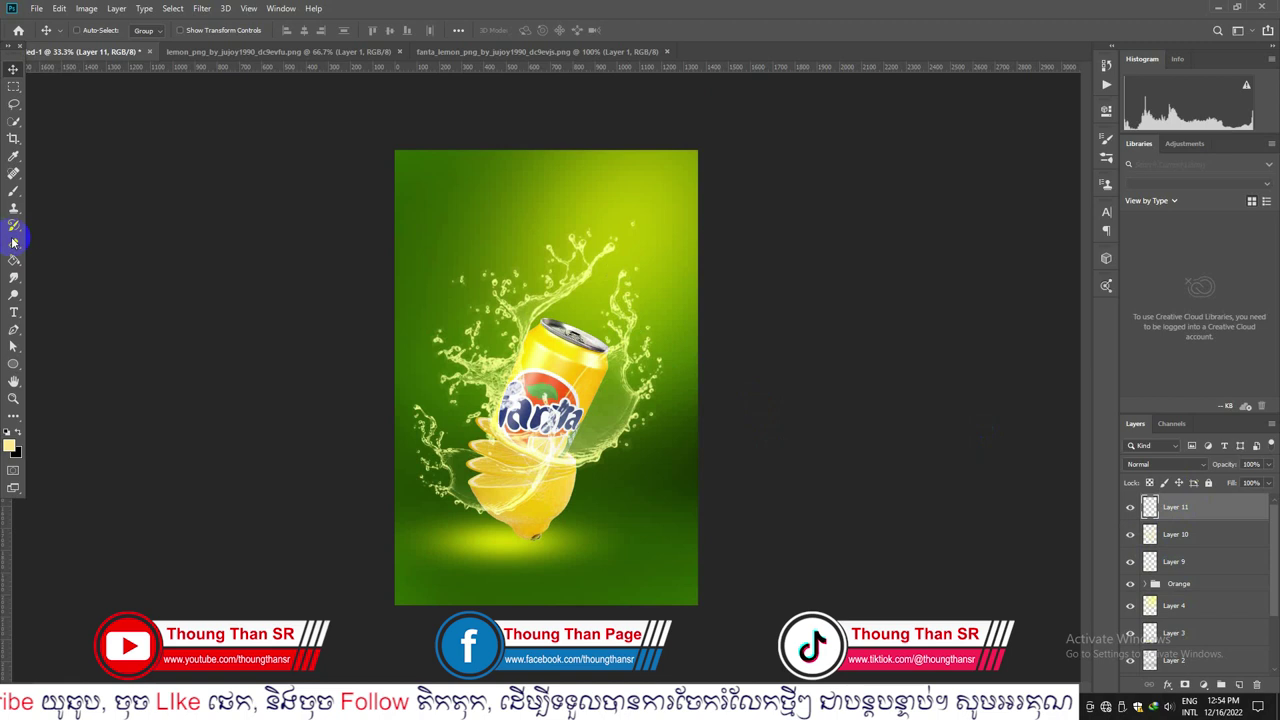
right_click(14, 193)
click(45, 192)
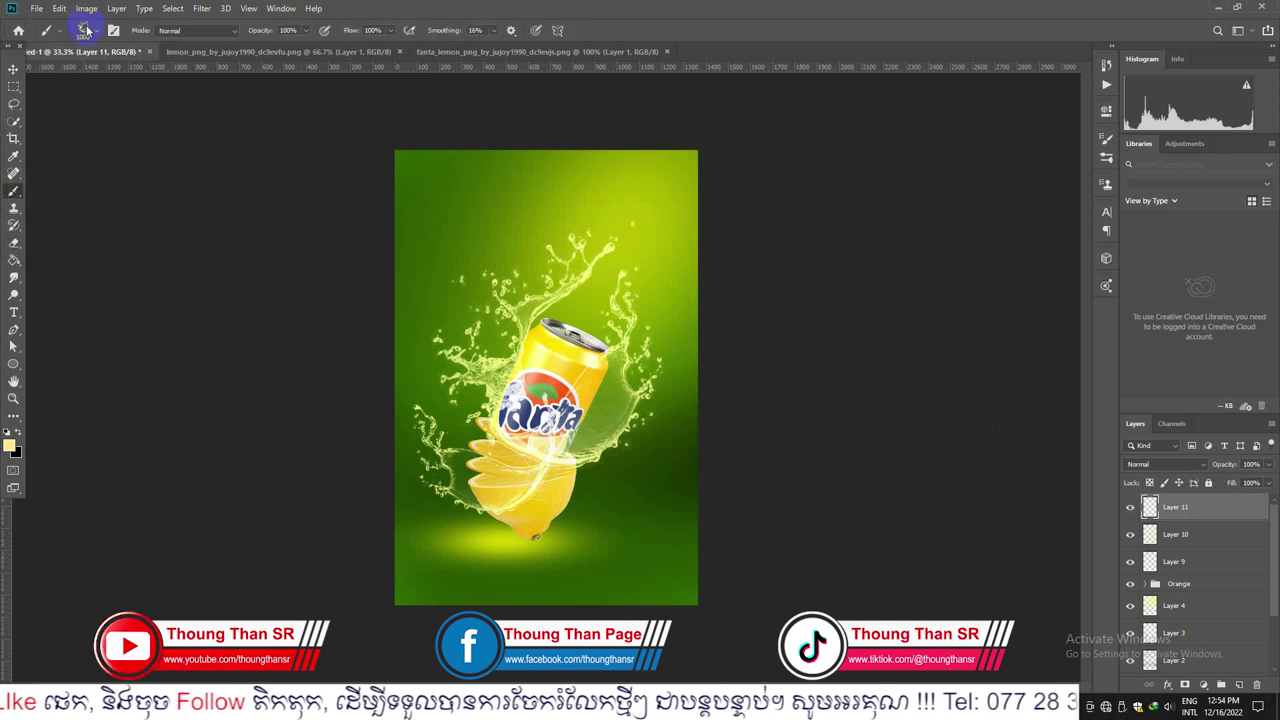
click(98, 31)
click(80, 222)
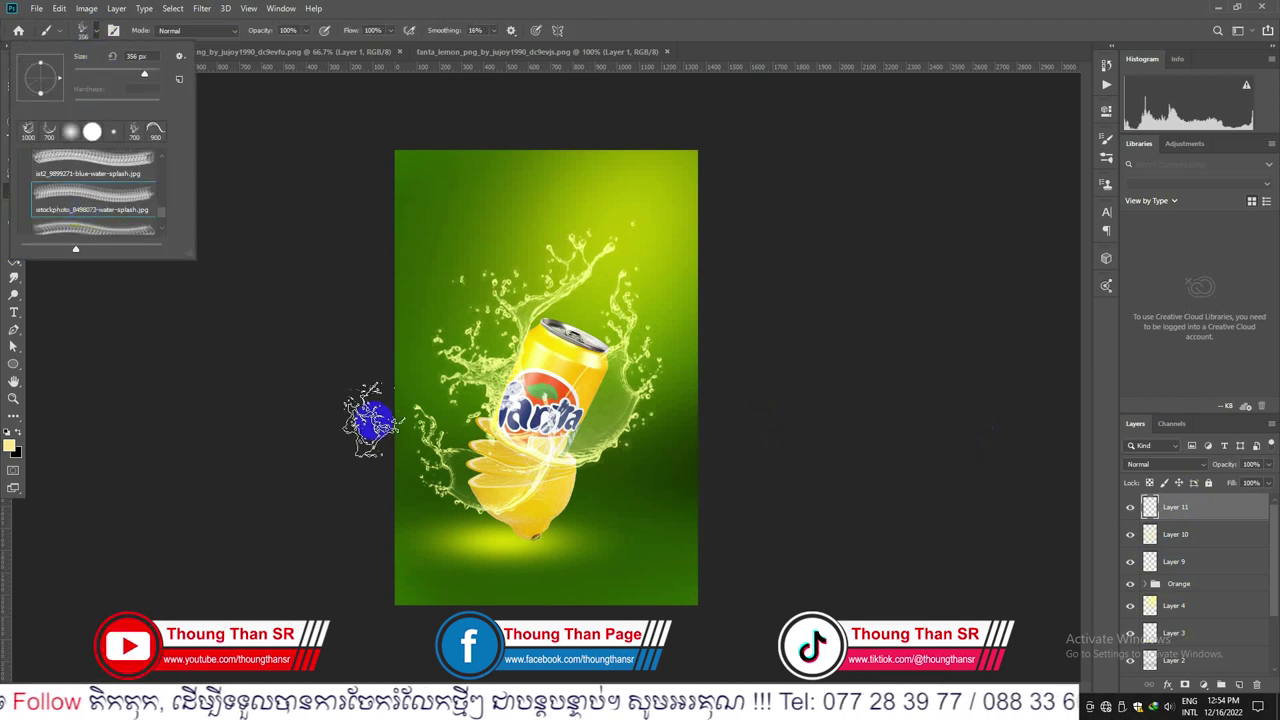
scroll(119, 201, down, 1)
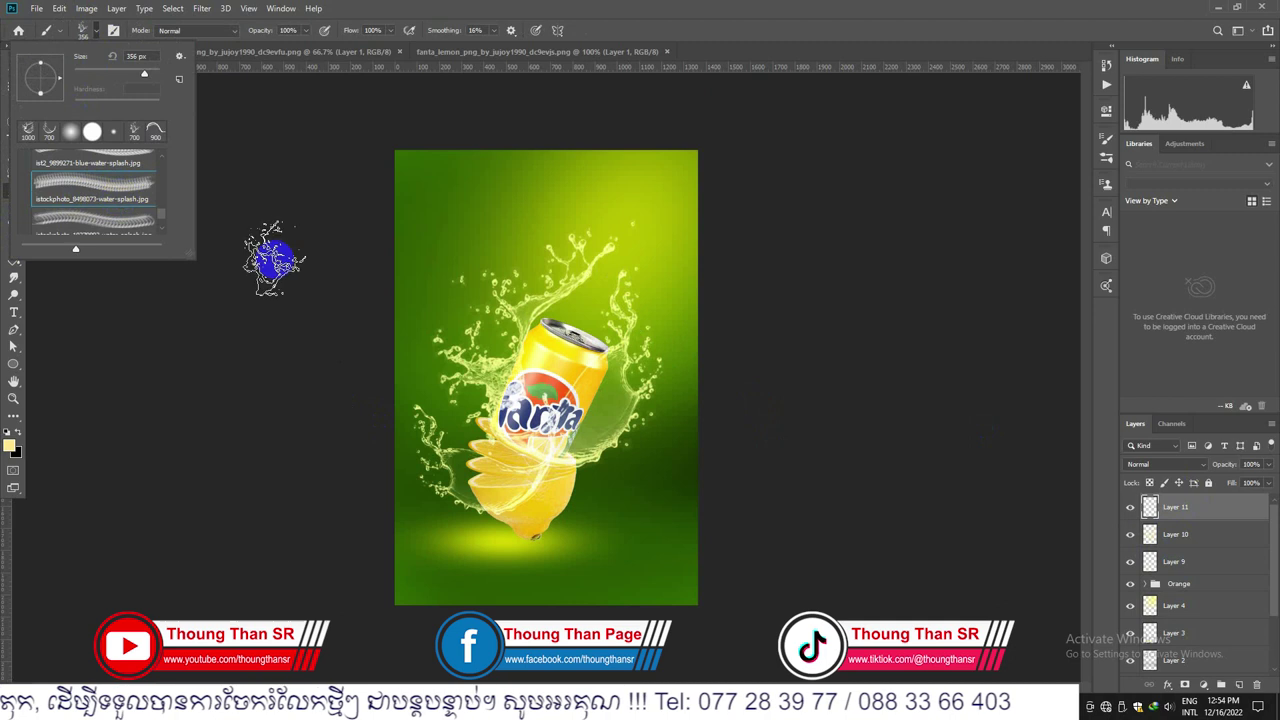
scroll(70, 196, down, 3)
click(88, 196)
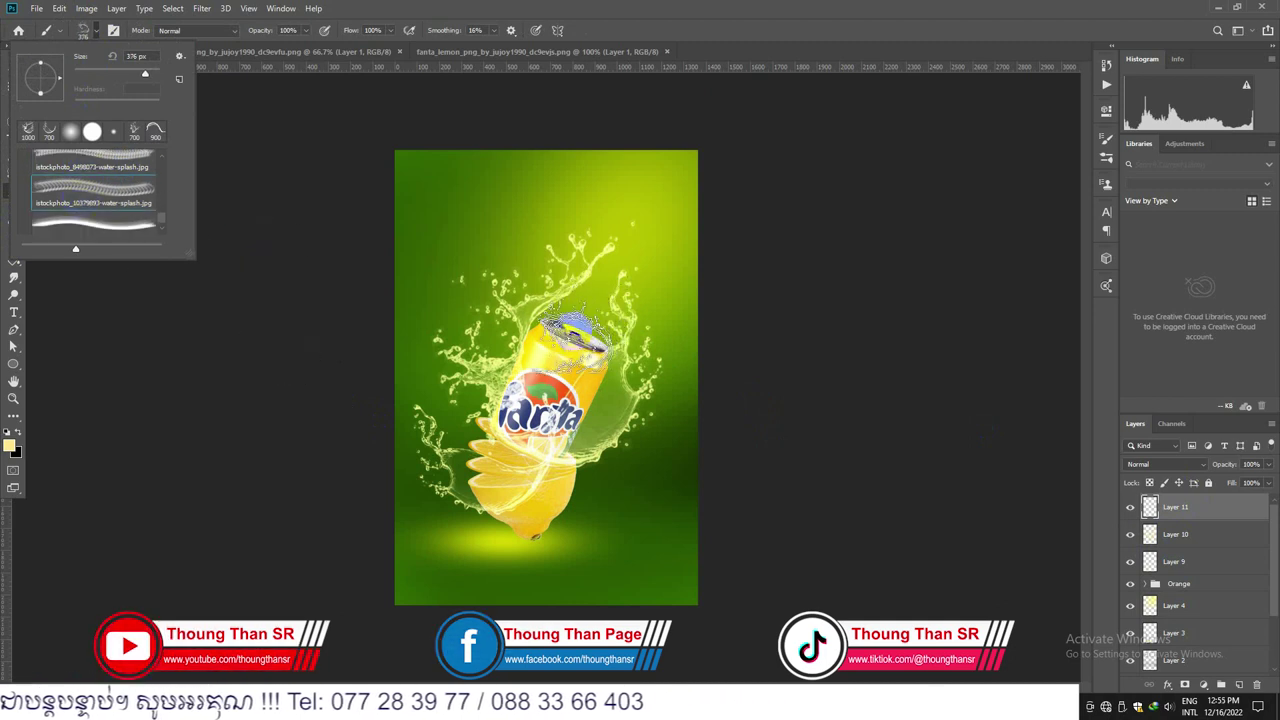
Step: Enlarge the water splash brush to 700 px and rotate its tip a quarter turn clockwise
click(766, 7)
key(bracketright)
key(bracketright)
key(bracketright)
key(bracketright)
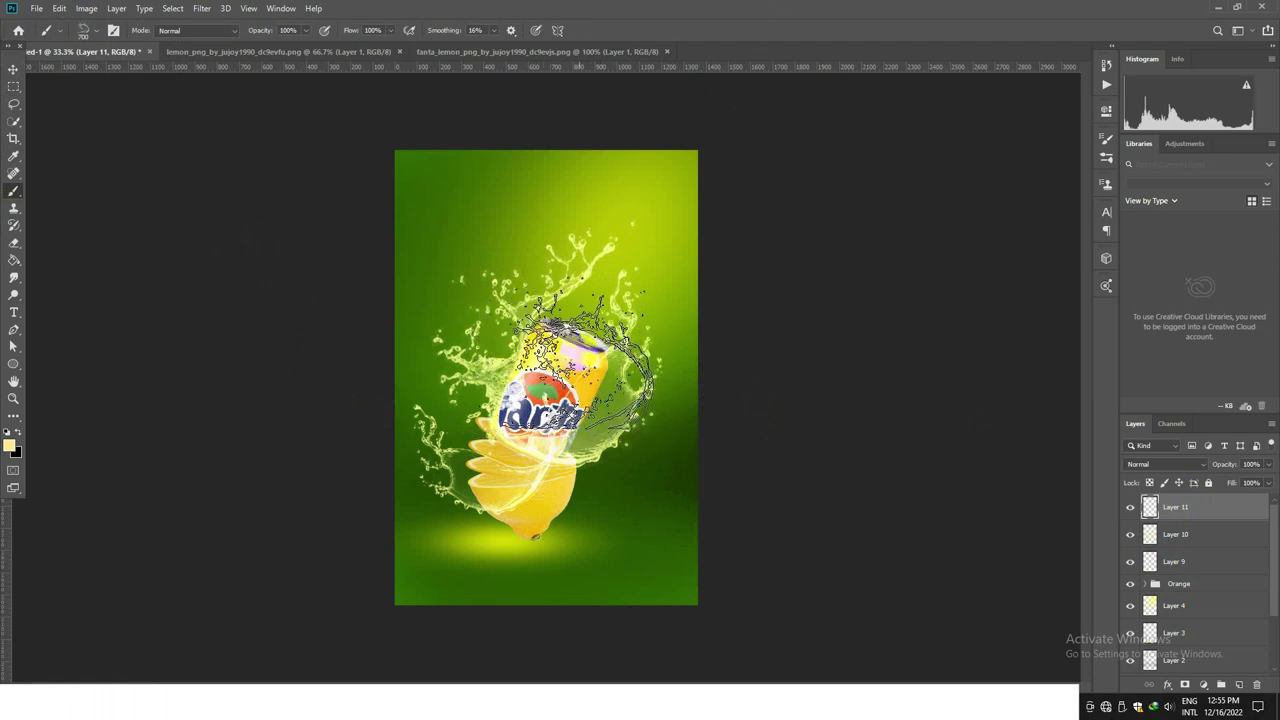
click(97, 32)
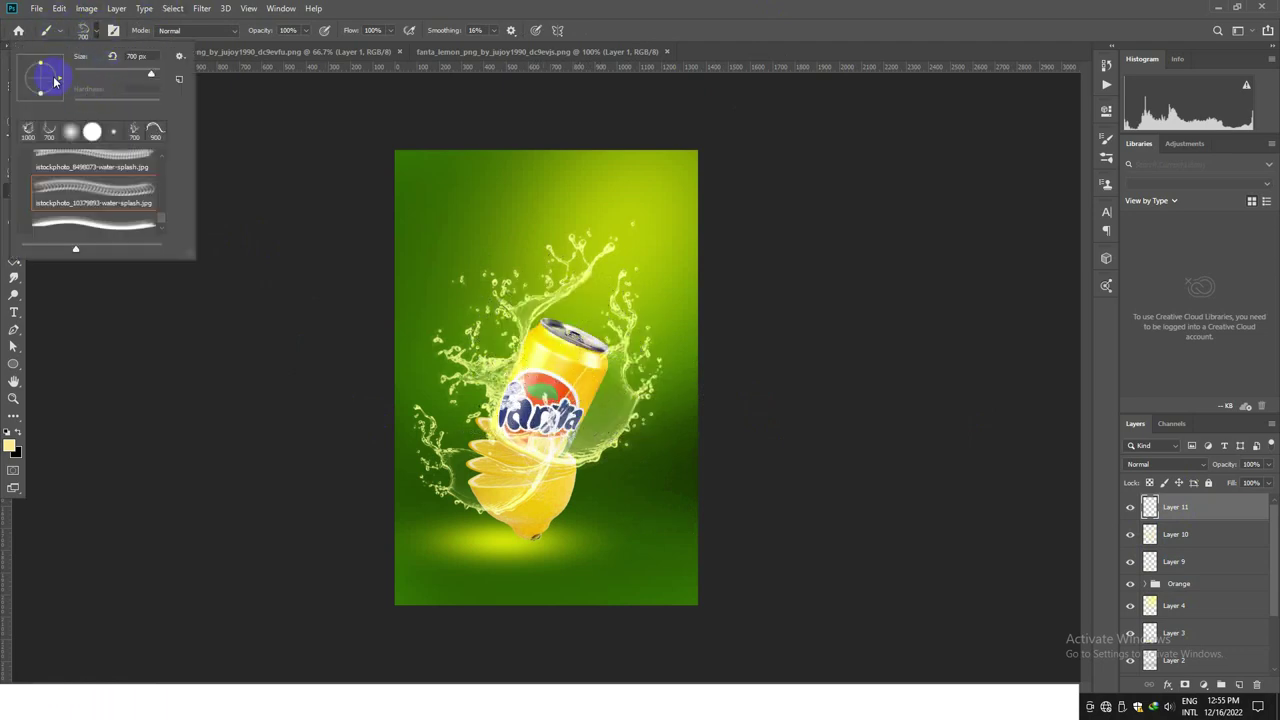
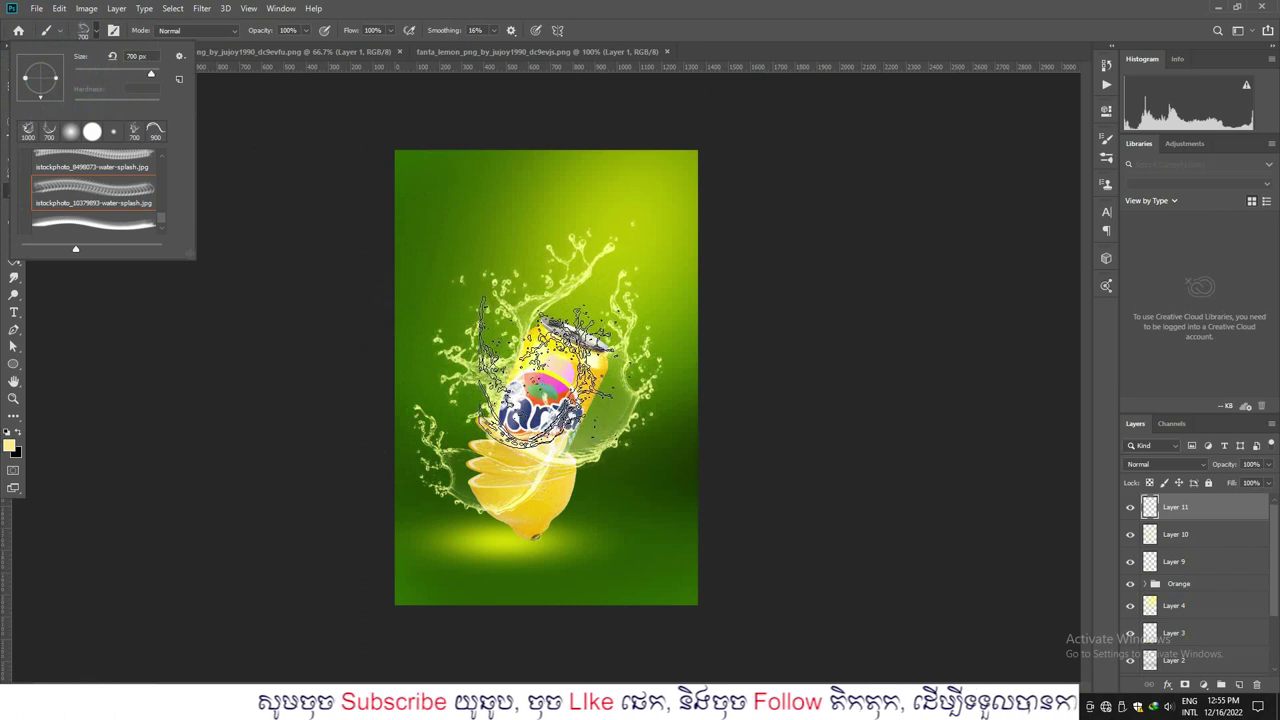
Step: Stamp a pale yellow splash over the can on Layer 11 and set the layer's blend mode to Linear Dodge (Add)
click(555, 379)
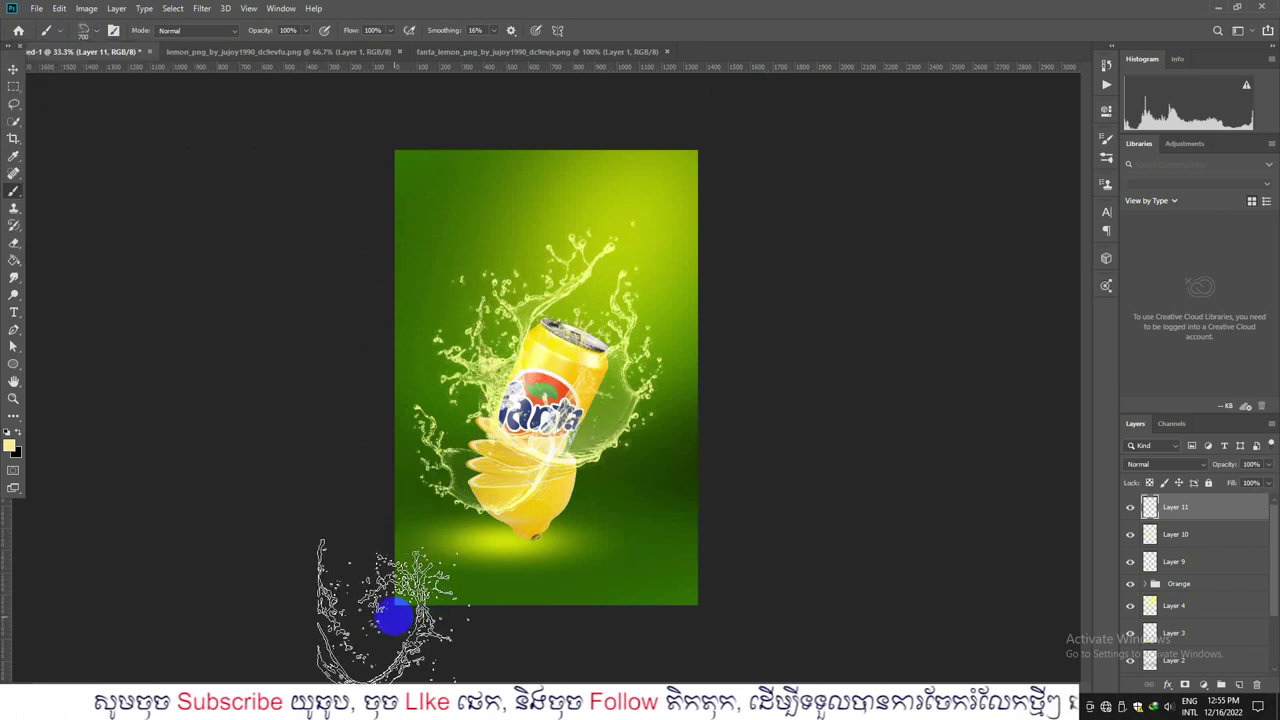
click(536, 410)
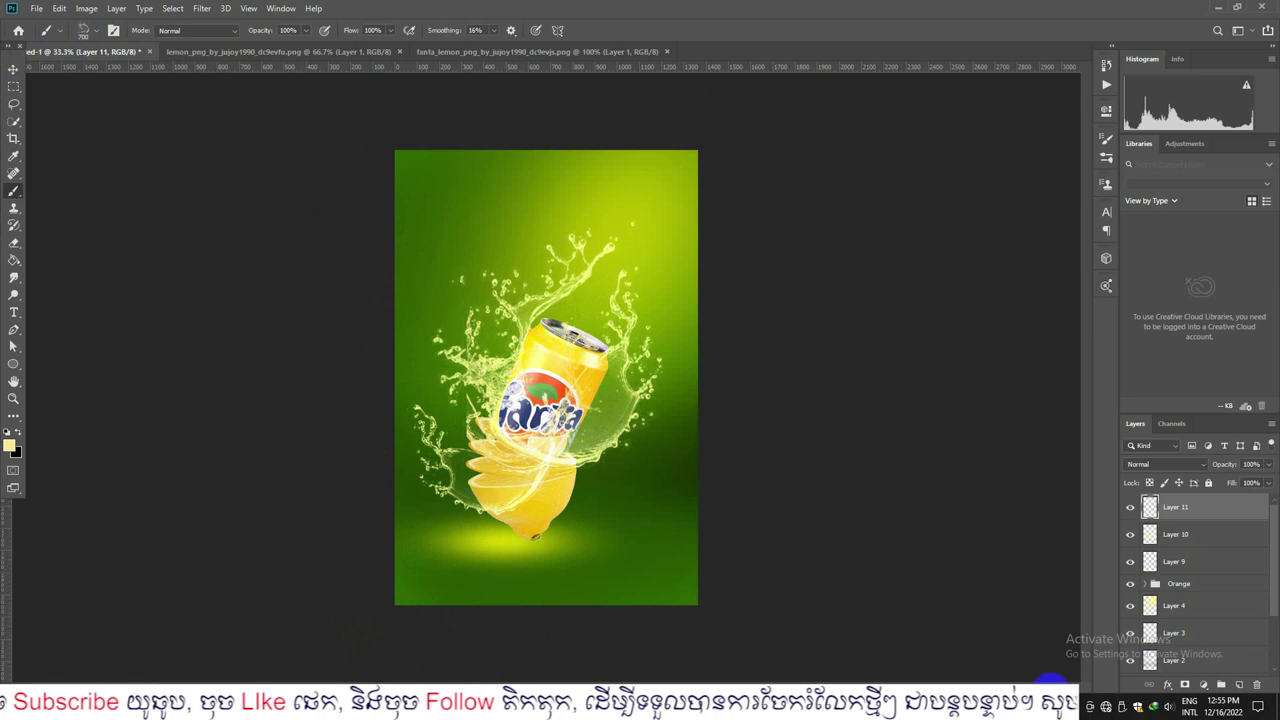
click(1190, 464)
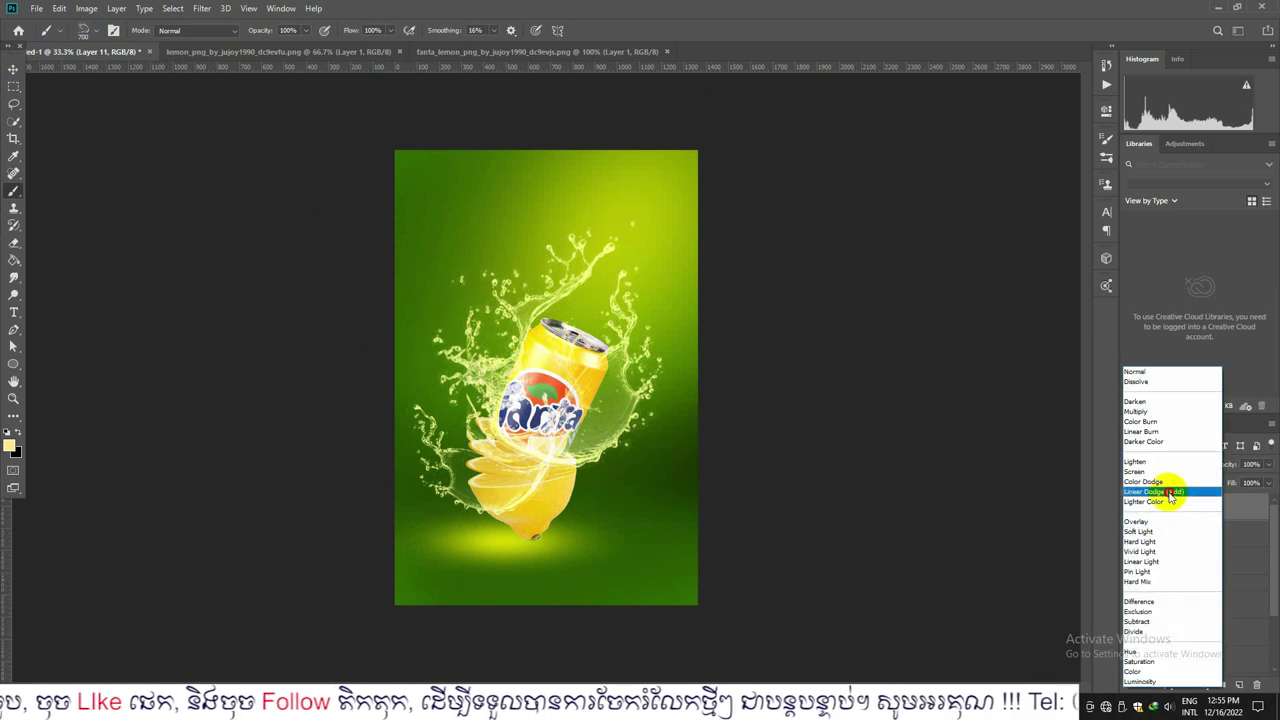
click(1165, 492)
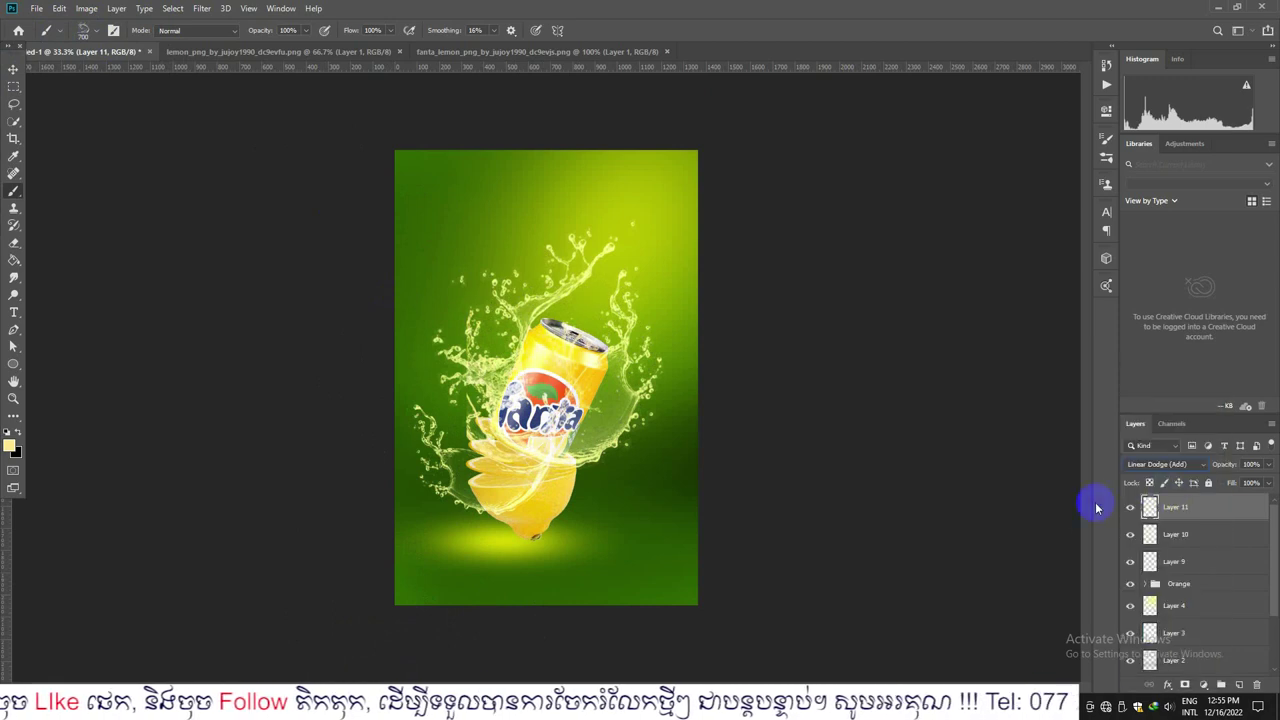
Step: Place Layer 11 directly below the Orange group and shift its splash slightly up and right behind the can
click(14, 68)
mouse_move(563, 360)
mouse_down()
mouse_move(564, 345)
mouse_move(578, 353)
mouse_up()
drag(1199, 508, 1160, 508)
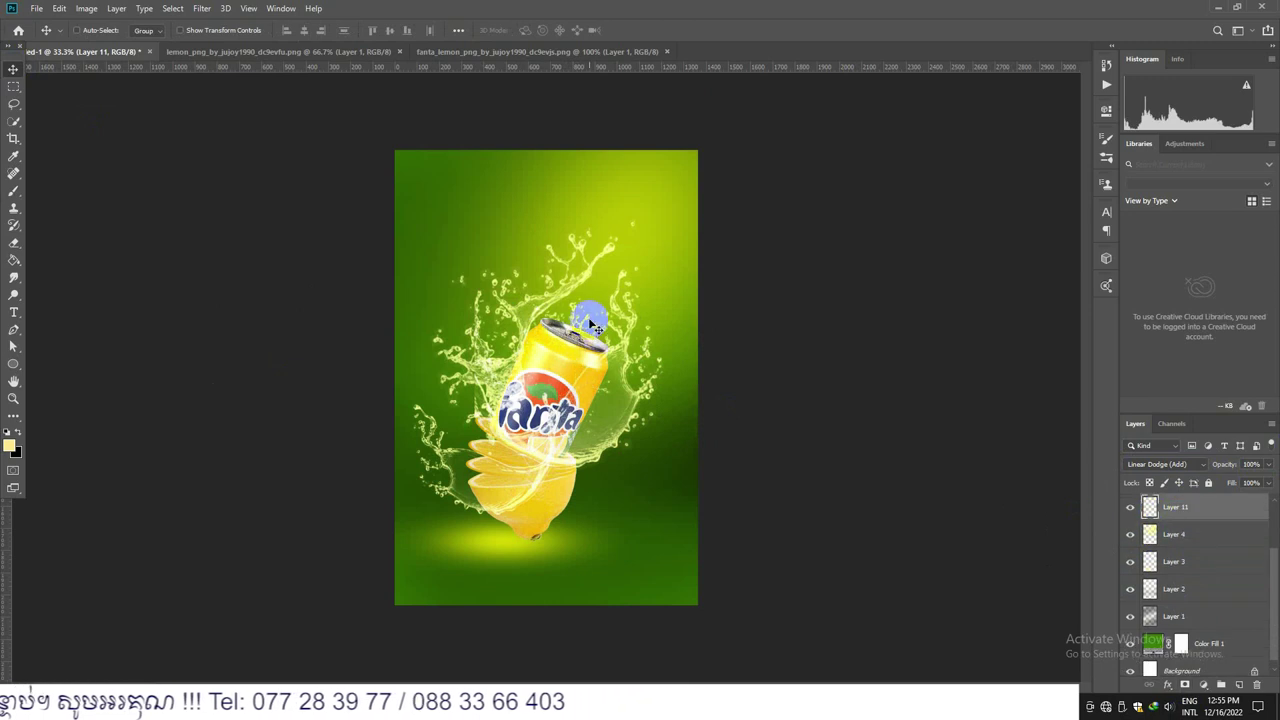
drag(590, 322, 598, 313)
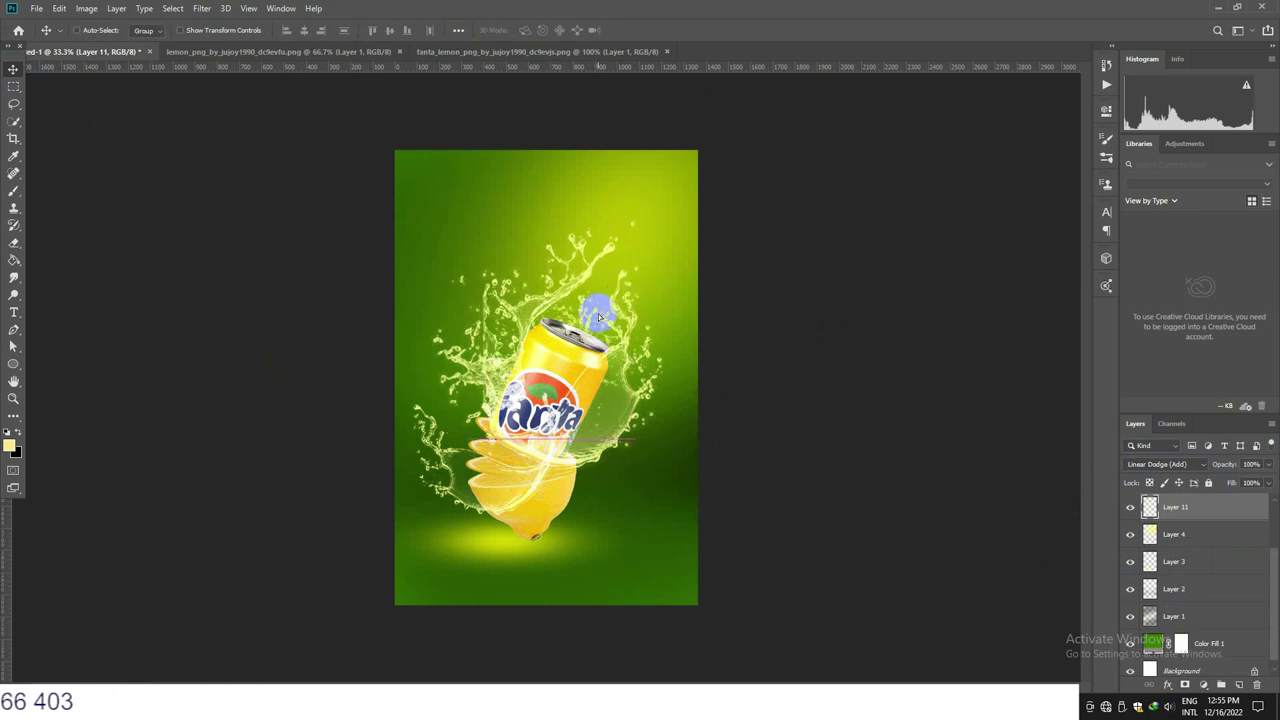
Step: Add a layer mask to Layer 11 and switch the Brush tool to a soft round brush
click(1197, 685)
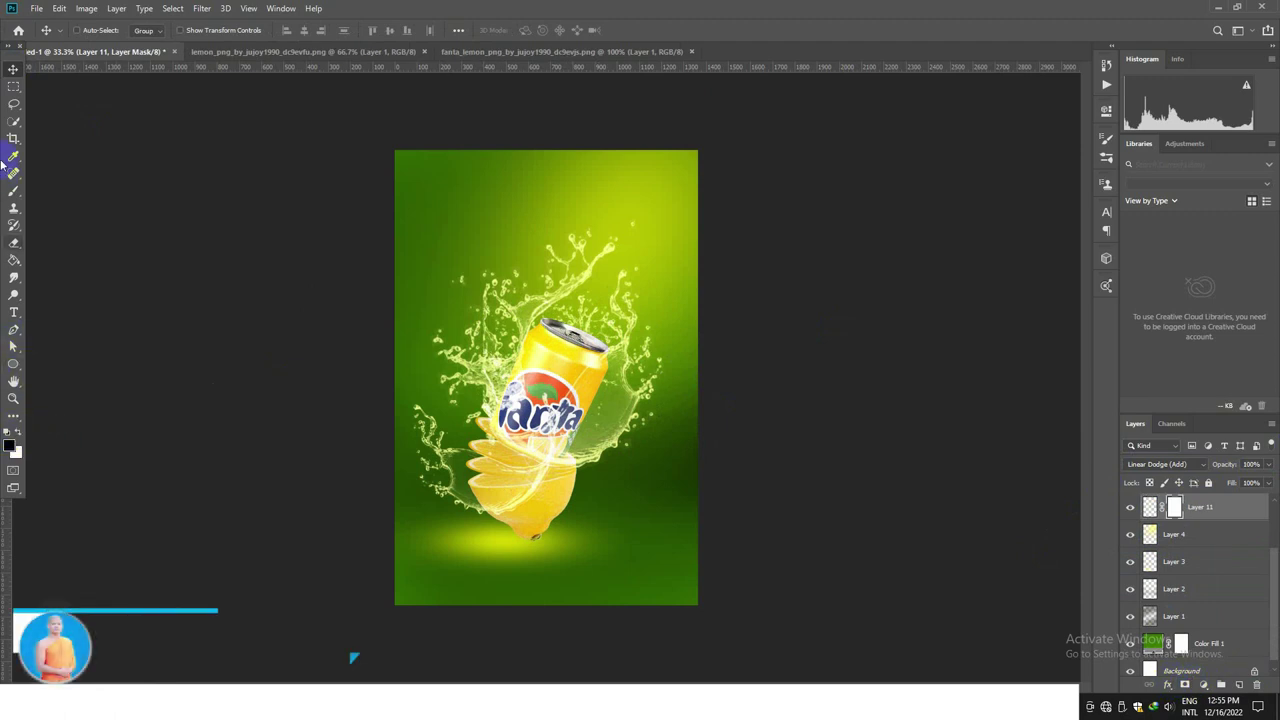
right_click(13, 189)
click(60, 189)
click(98, 33)
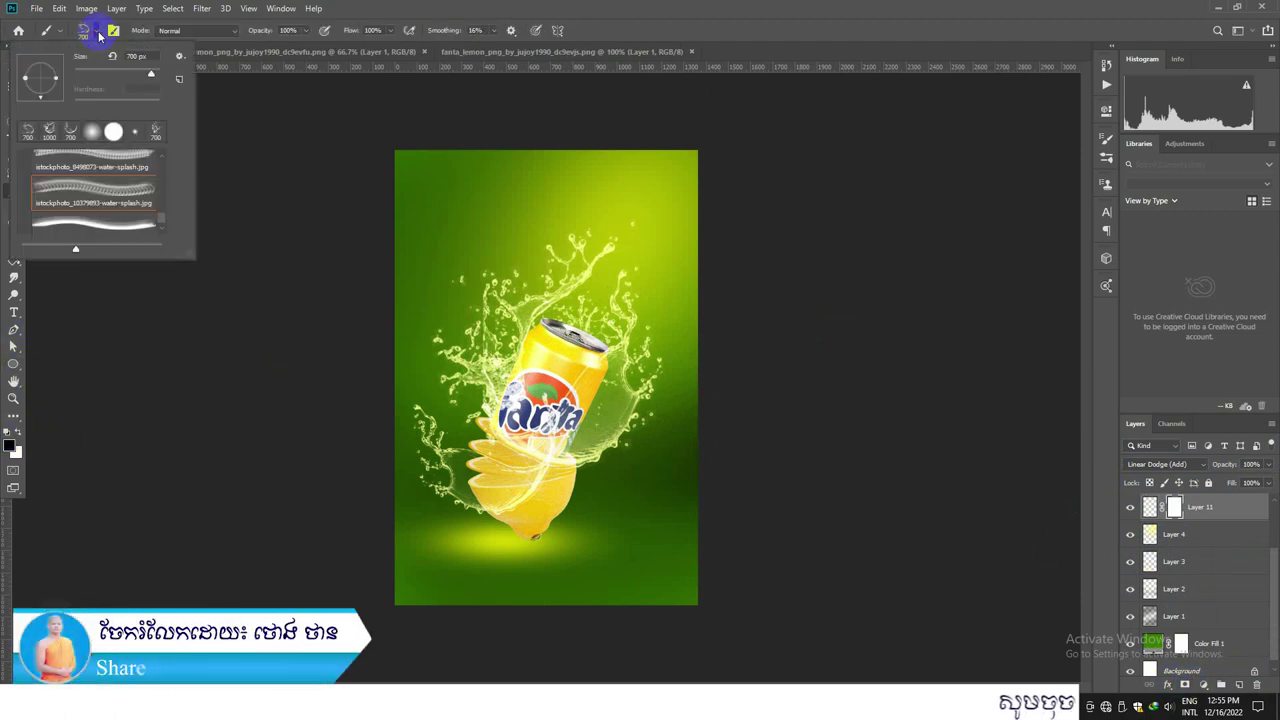
click(98, 34)
click(98, 34)
click(93, 131)
Step: Paint black on Layer 11's mask to hide its splash left of the can, reducing the brush to 300 px
click(471, 7)
click(101, 36)
click(571, 127)
click(467, 398)
drag(471, 398, 457, 385)
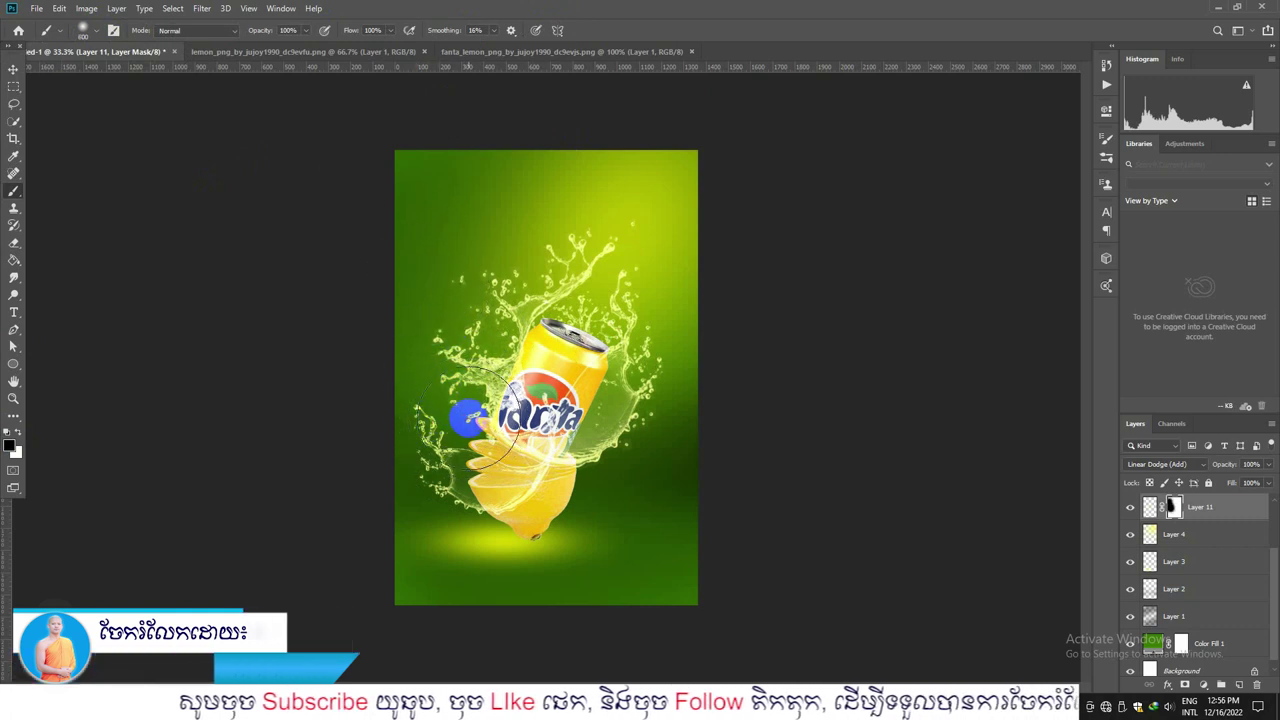
key(bracketleft)
key(bracketleft)
key(bracketleft)
click(485, 389)
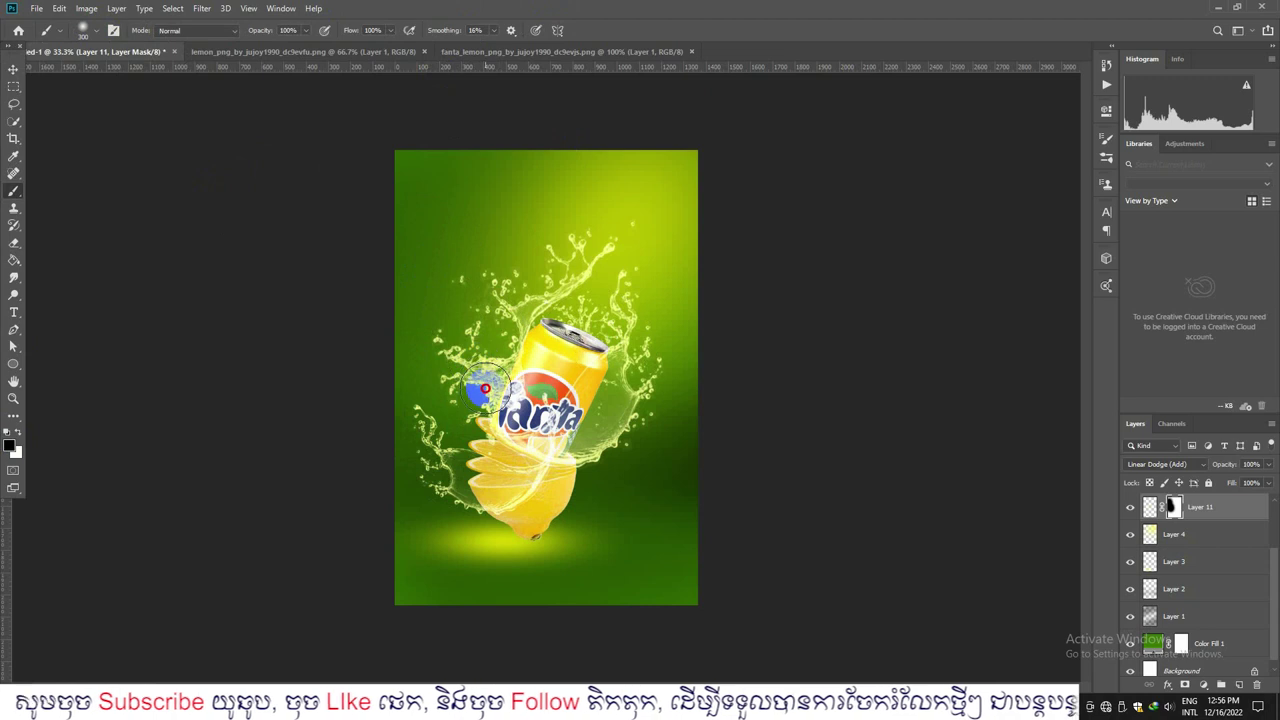
Step: Select Layer 9, the splash layer directly above the Orange group
scroll(1153, 529, up, 2)
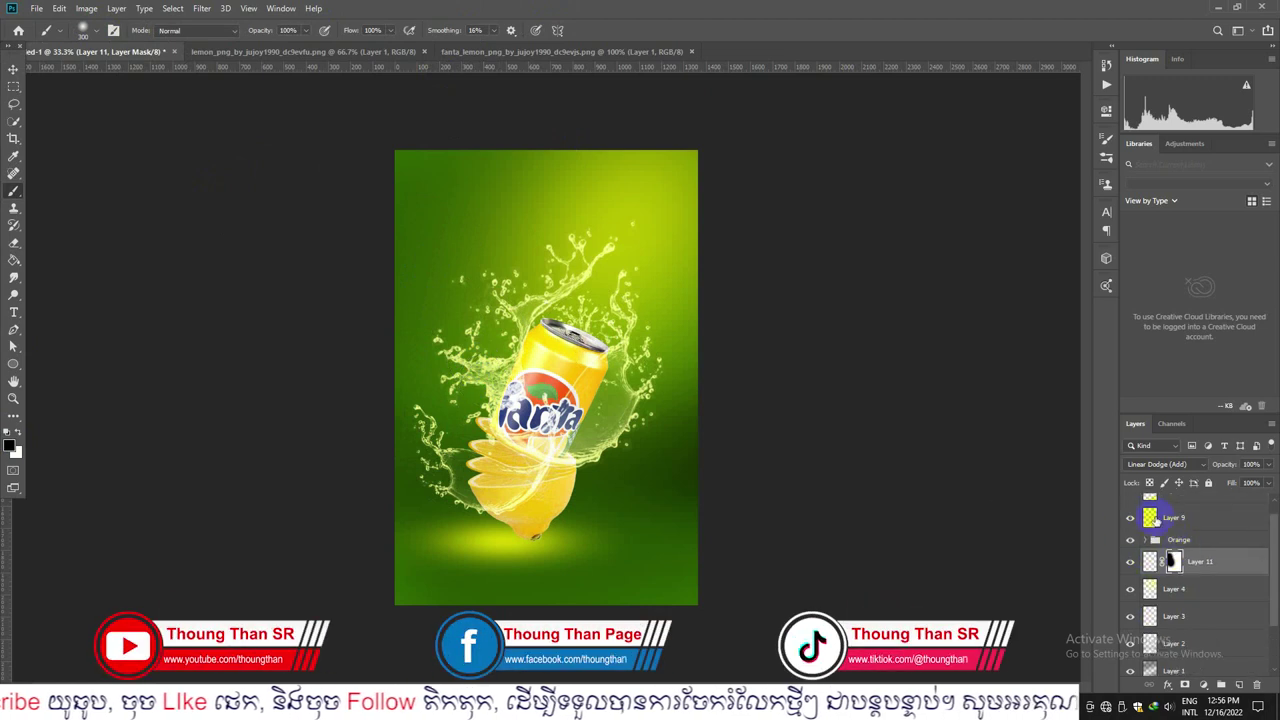
click(1153, 520)
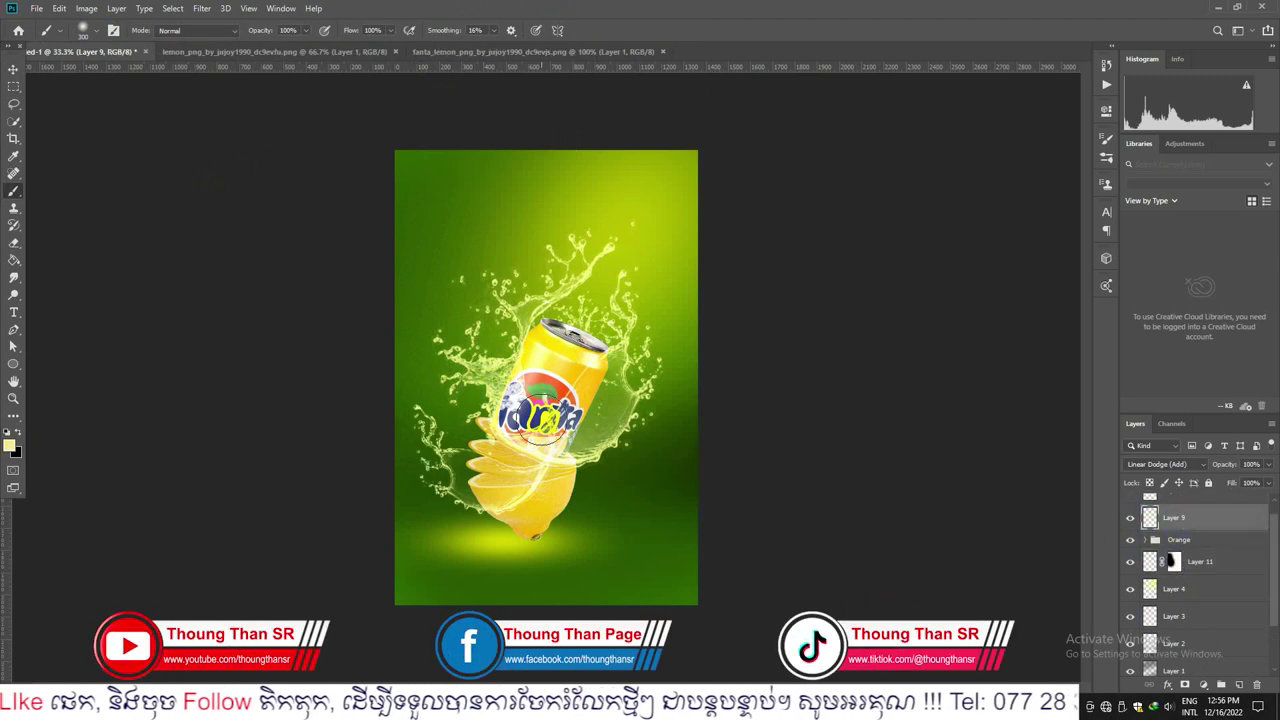
click(553, 401)
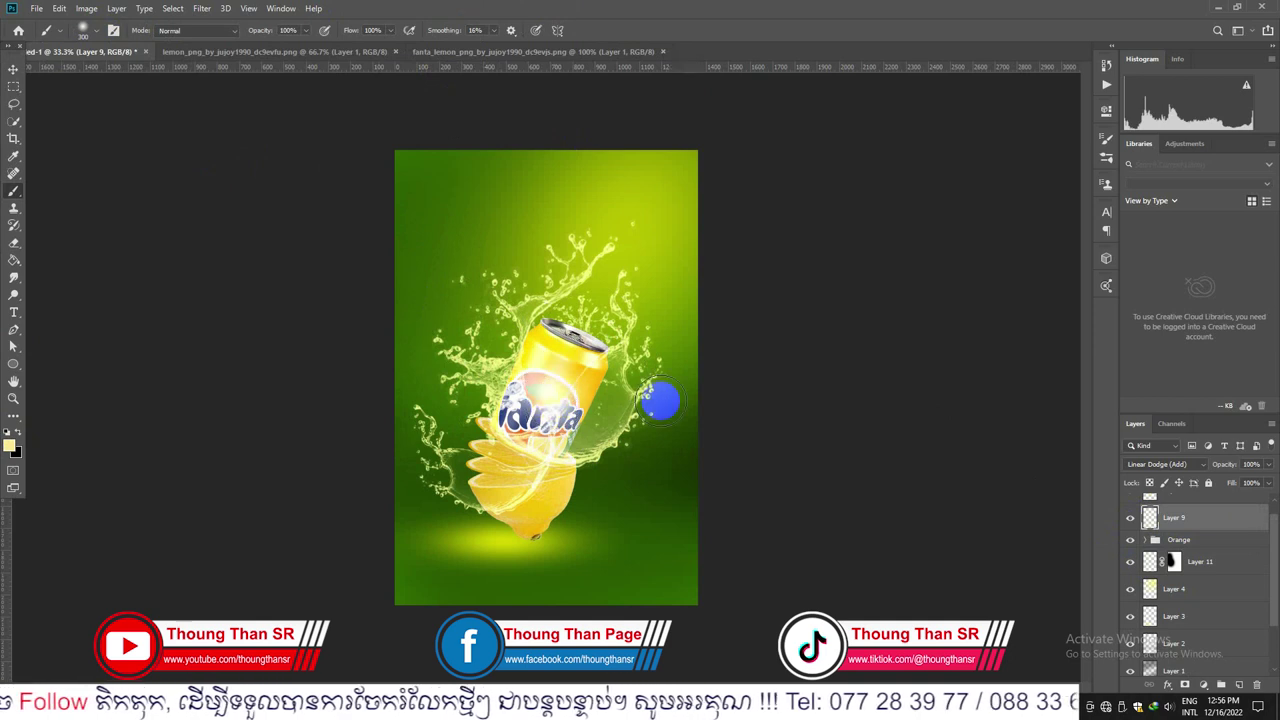
key(ctrl+z)
key(ctrl+z)
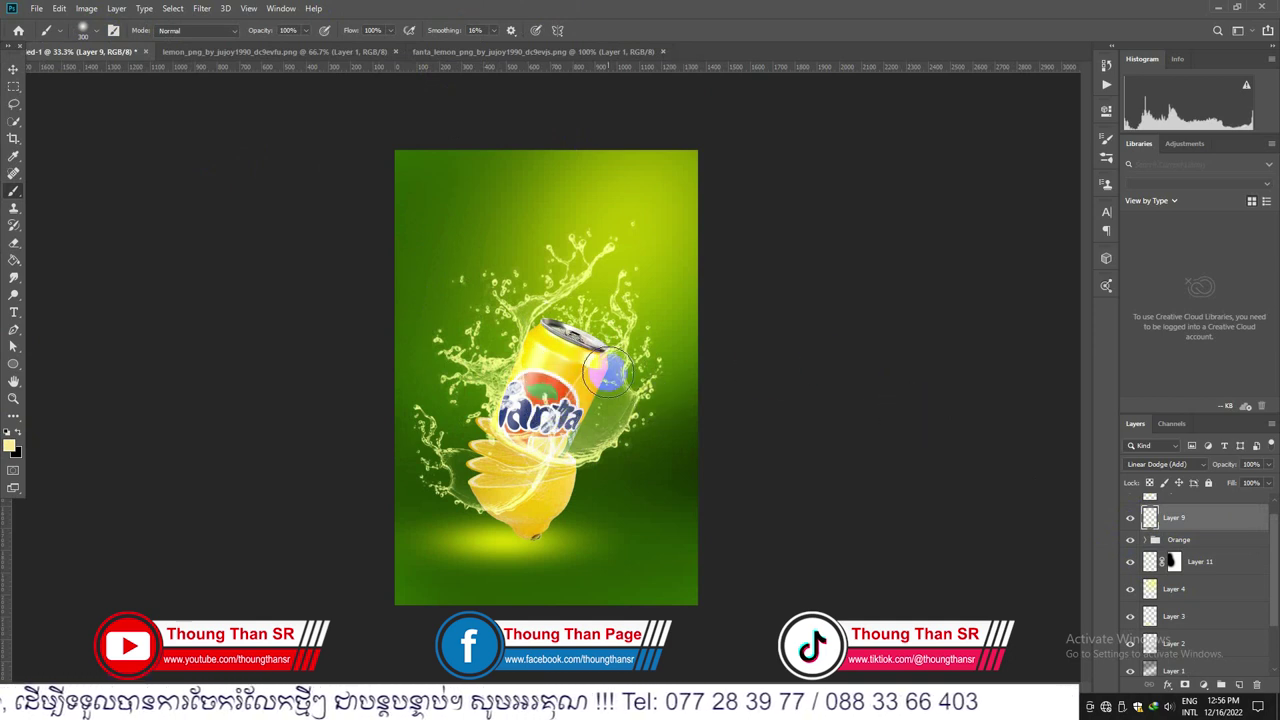
Step: Paint black over the splash on the can's label on Layer 9, compare the layer hidden and shown, and switch to the Move tool
key(ctrl+comma)
key(ctrl+comma)
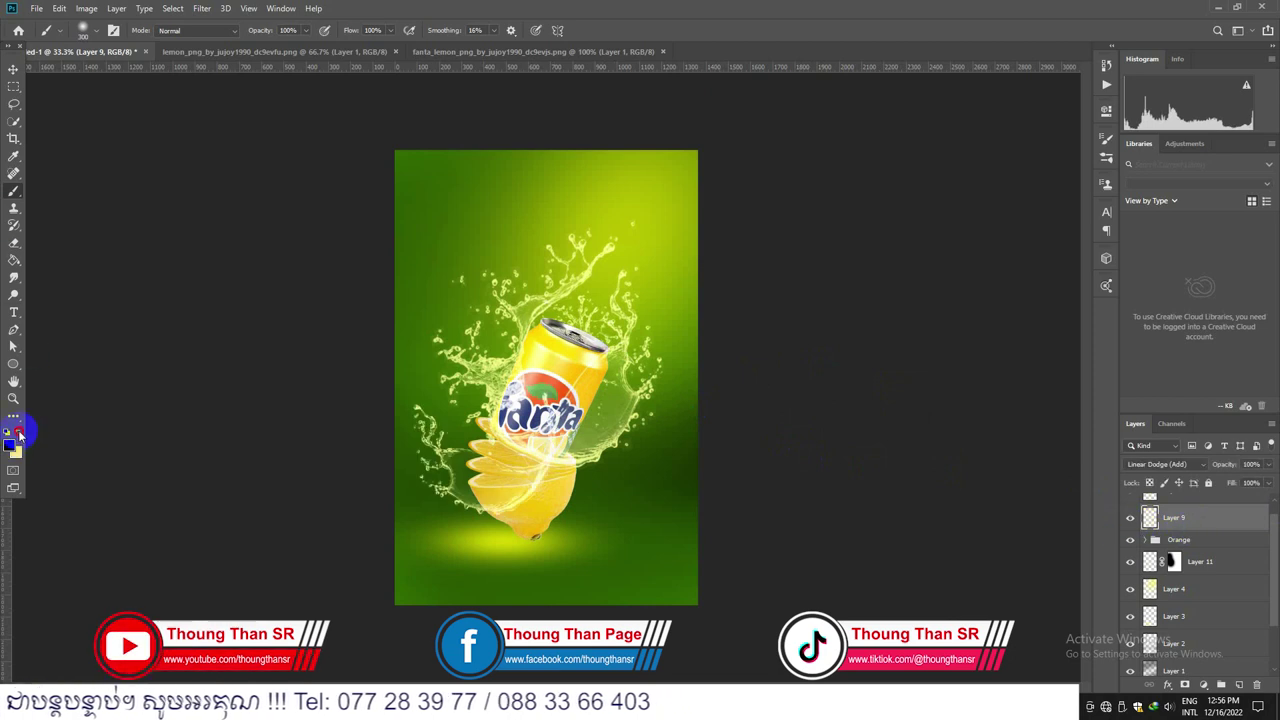
mouse_move(578, 389)
mouse_down()
mouse_move(540, 366)
mouse_move(543, 423)
mouse_move(578, 388)
mouse_up()
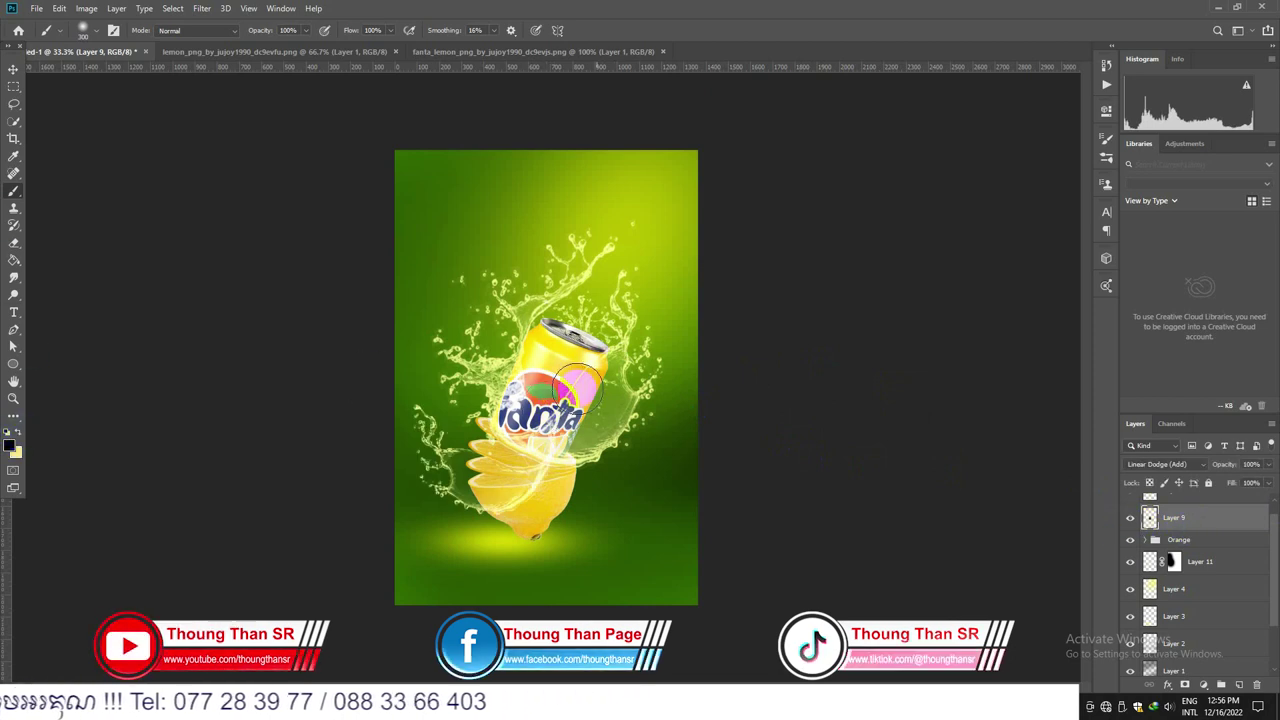
click(96, 31)
click(96, 31)
key(ctrl+z)
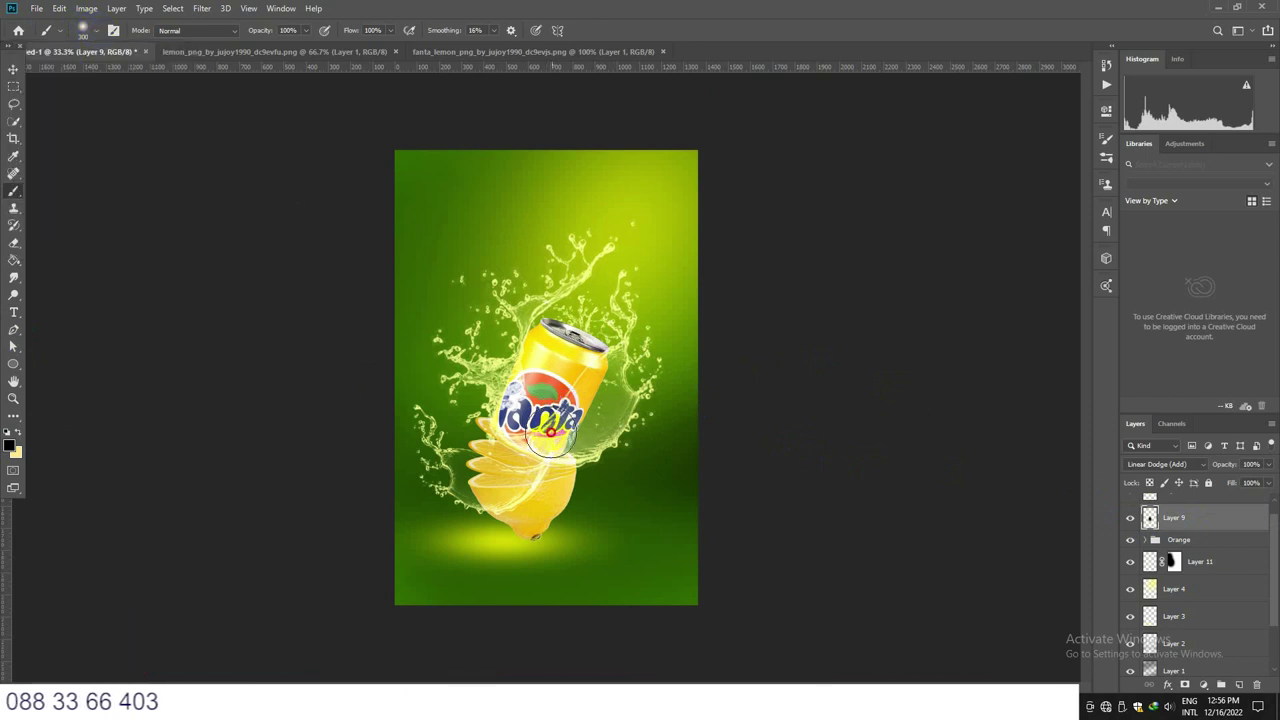
click(540, 431)
drag(562, 432, 564, 437)
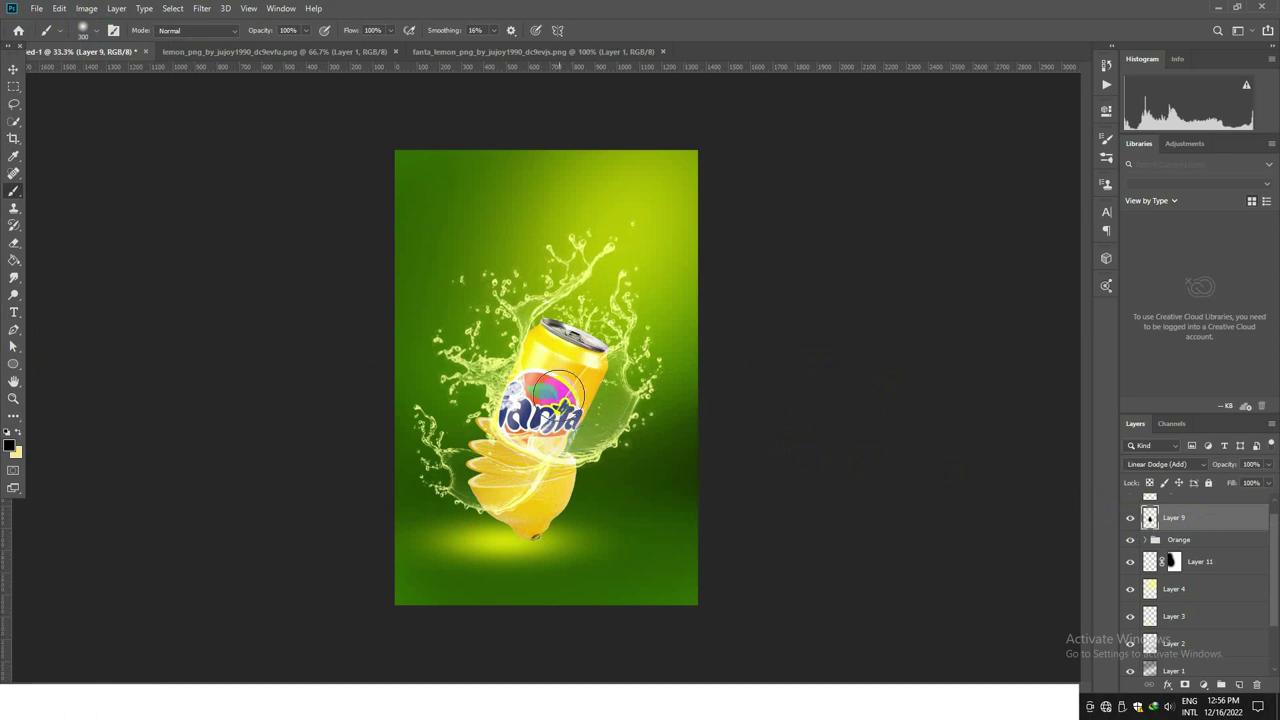
click(448, 231)
click(829, 414)
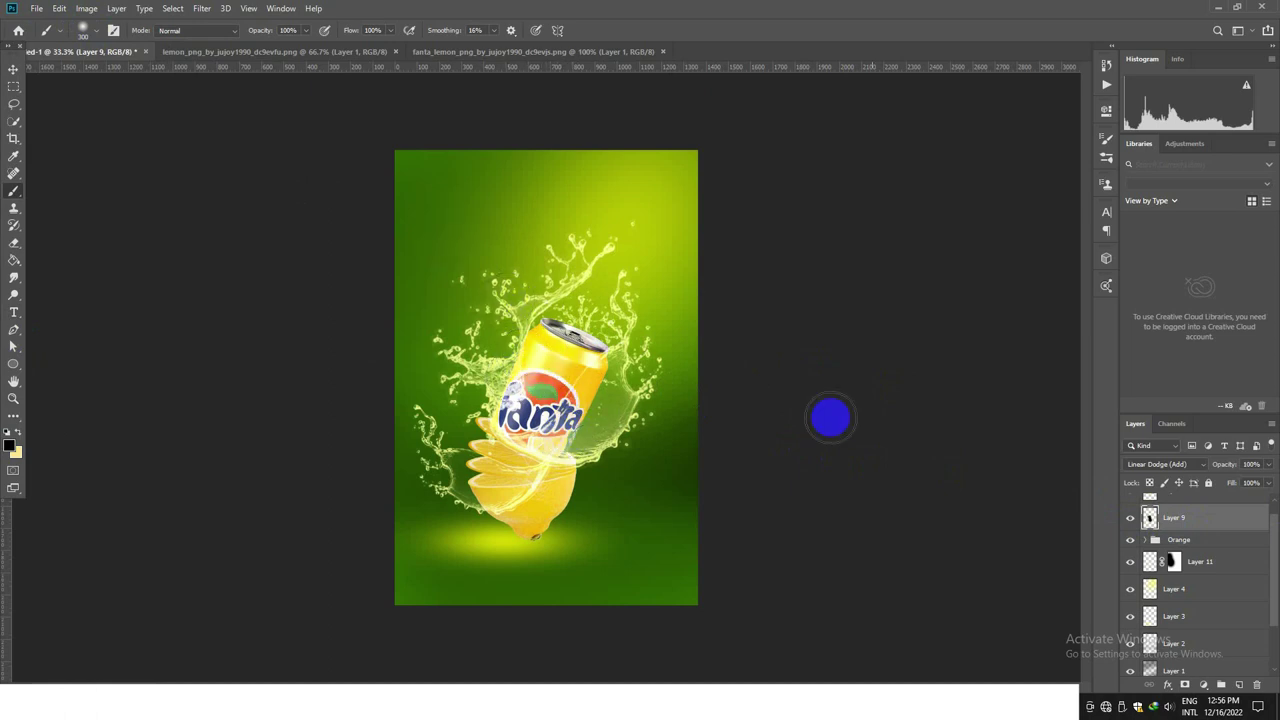
click(1131, 518)
click(1131, 518)
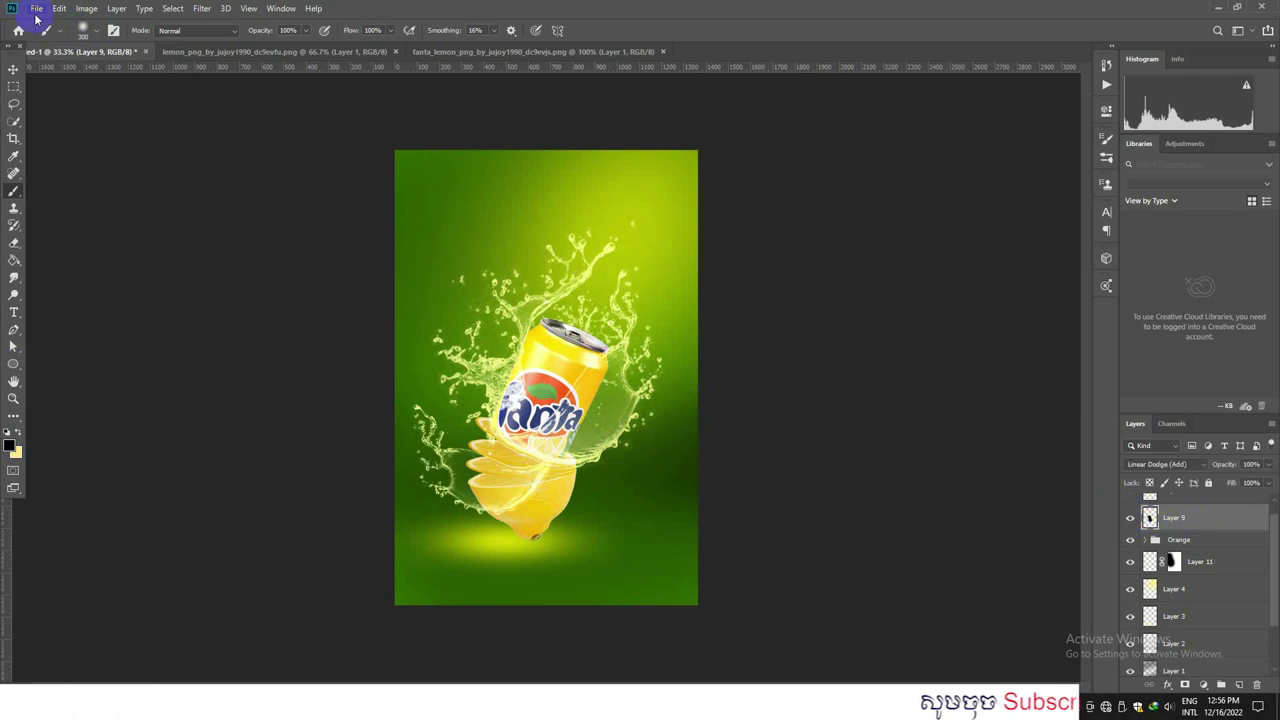
click(14, 69)
scroll(1222, 577, up, 1)
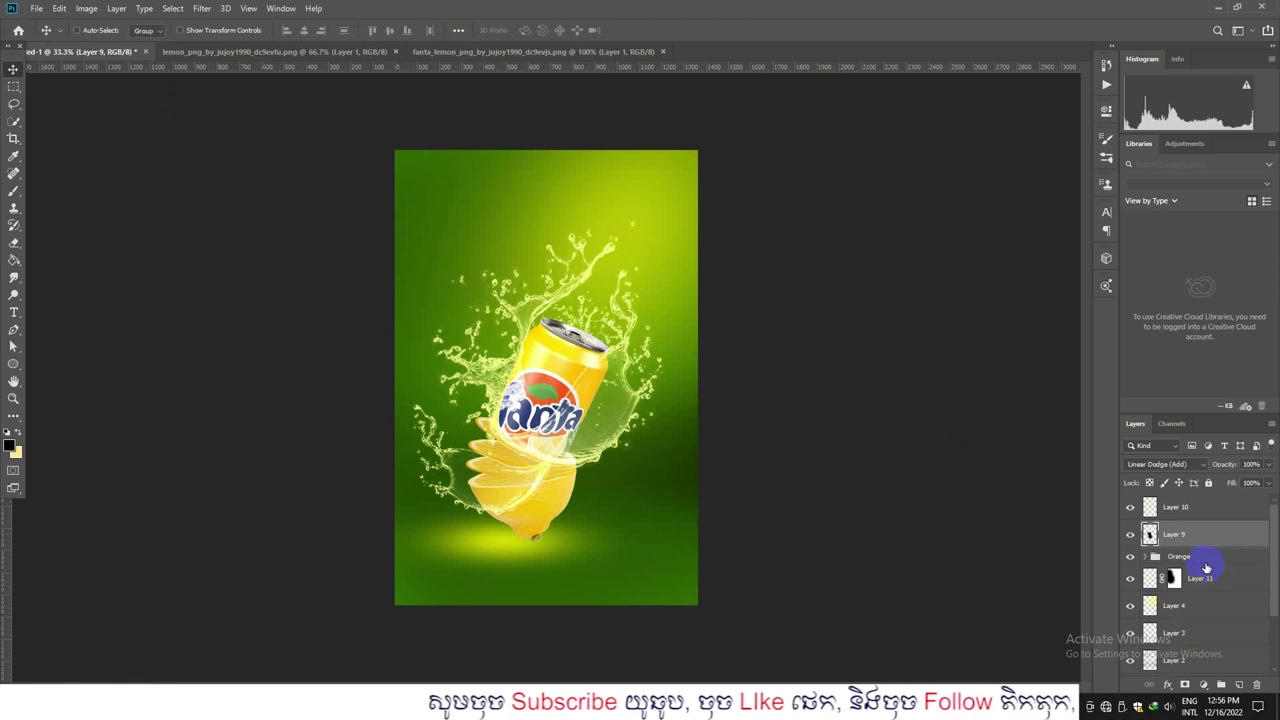
click(1188, 512)
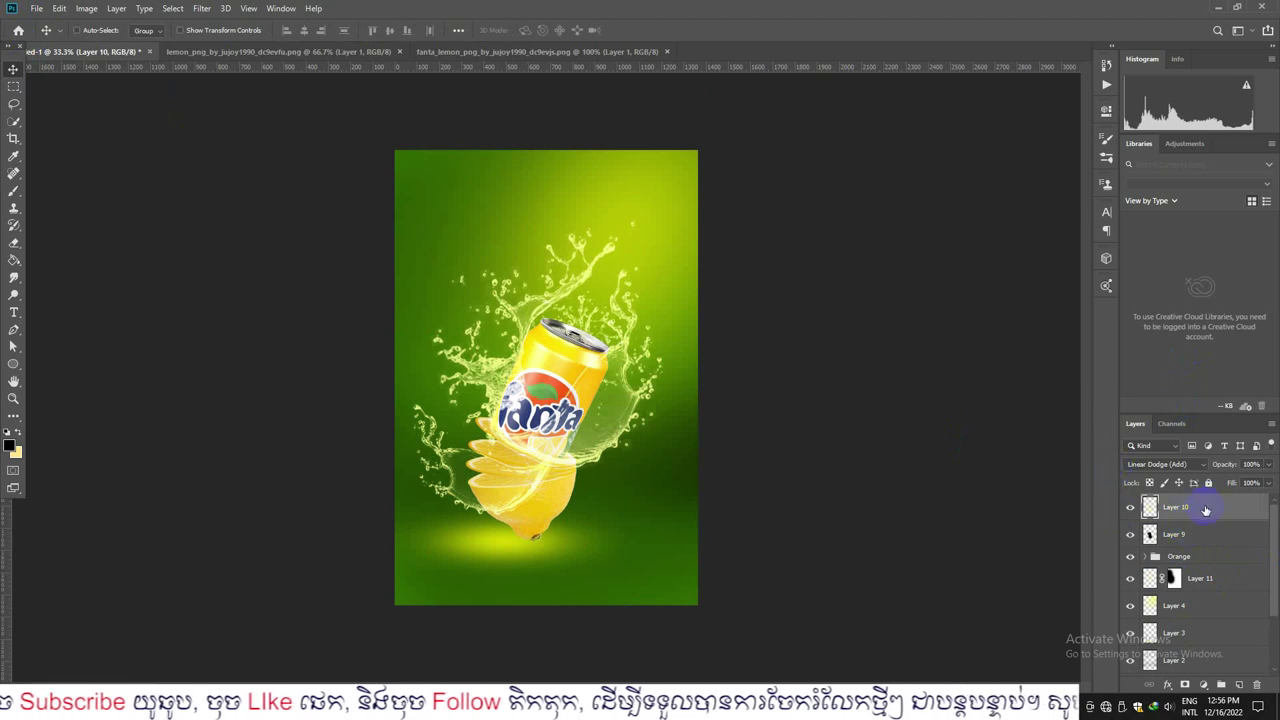
shift+click(1186, 538)
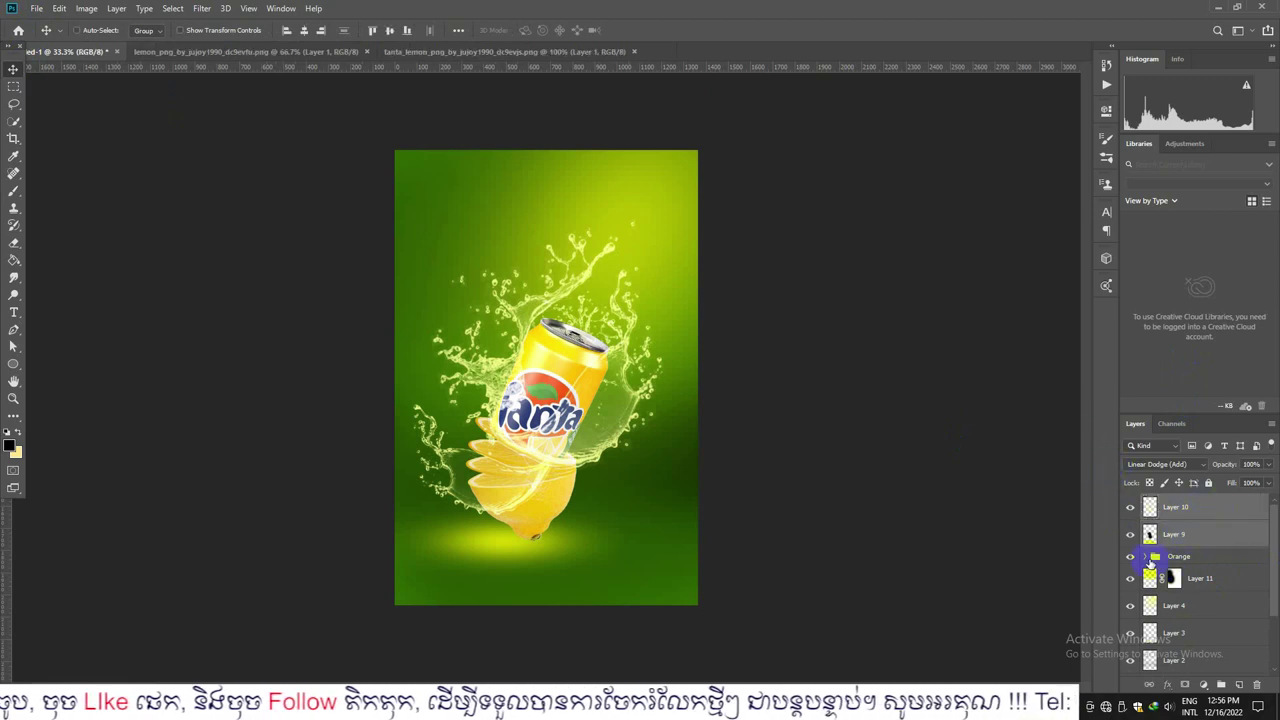
click(1213, 581)
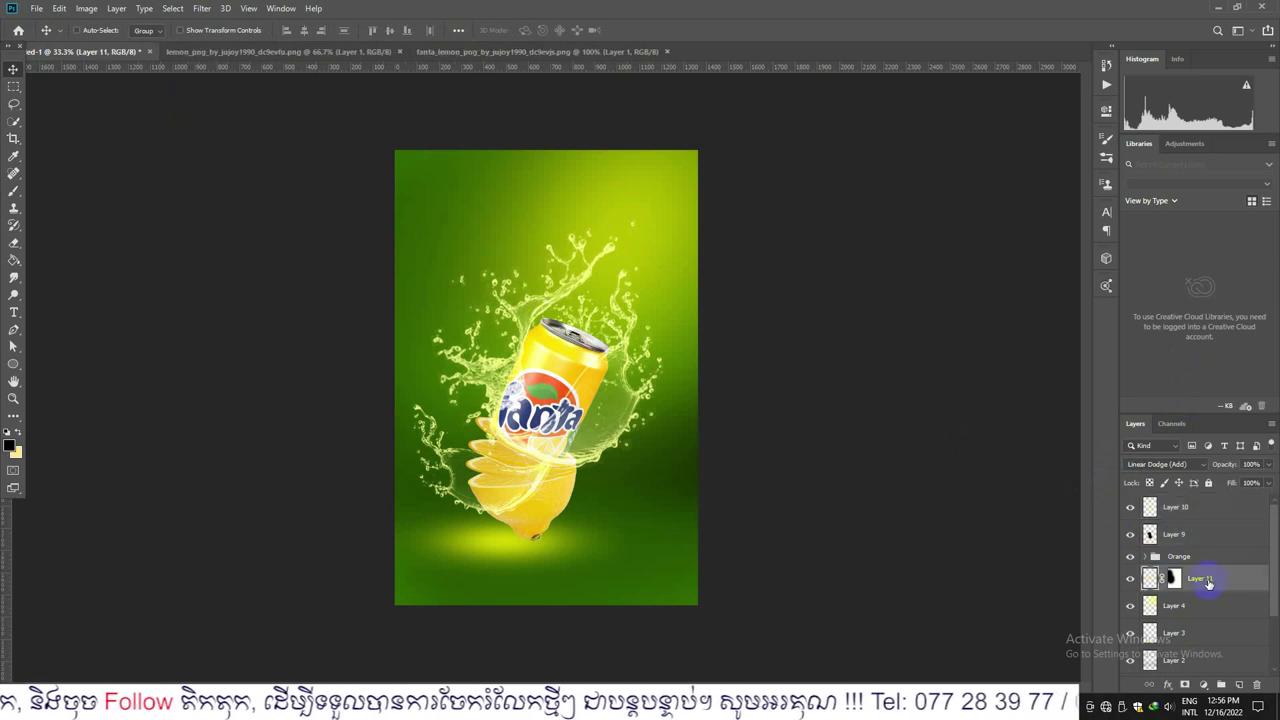
scroll(1208, 590, down, 1)
Step: Group Layers 1 to 4 and Color Fill 1, and name the group Background
click(1173, 579)
ctrl+click(1187, 608)
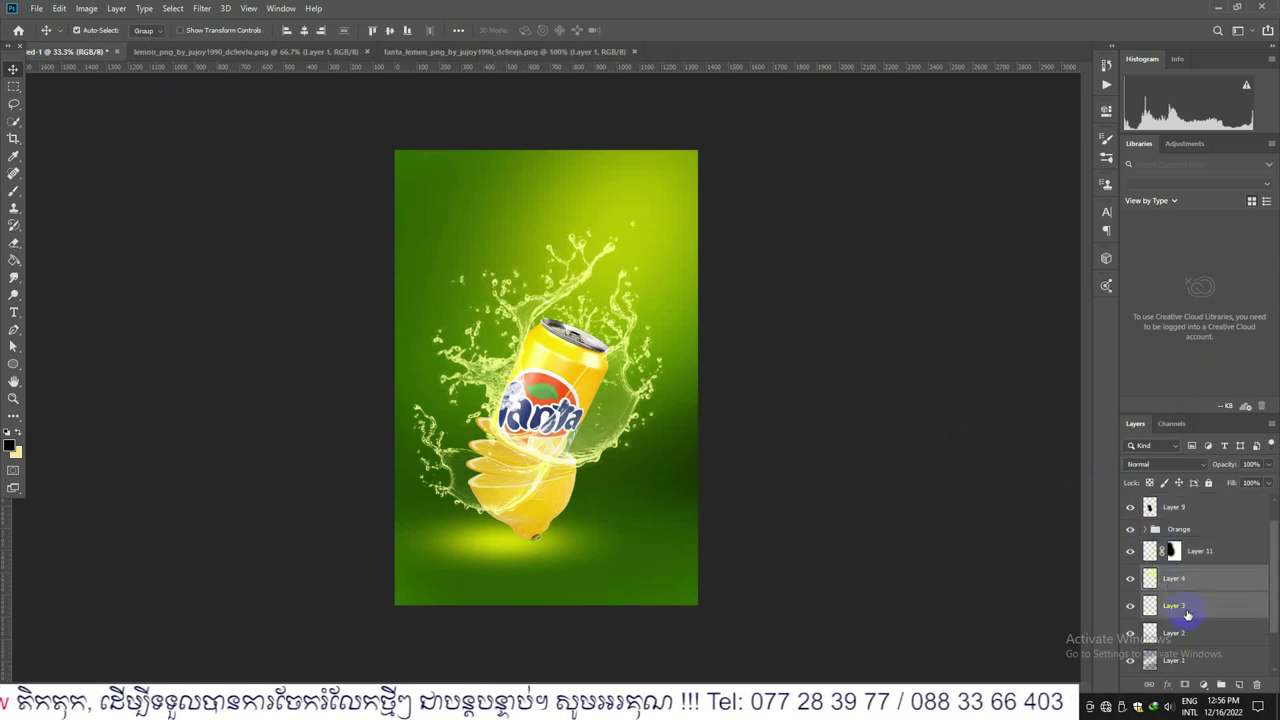
scroll(1190, 614, down, 2)
ctrl+click(1184, 584)
ctrl+click(1195, 613)
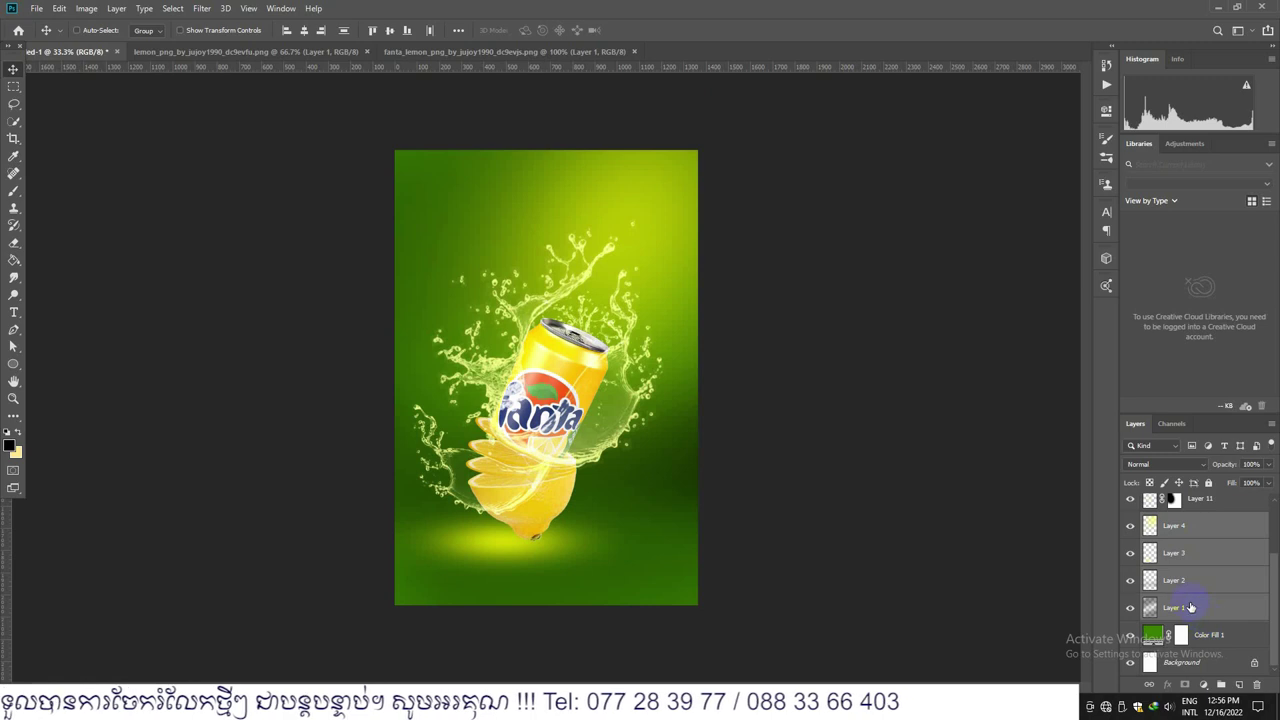
shift+click(1196, 633)
key(ctrl+g)
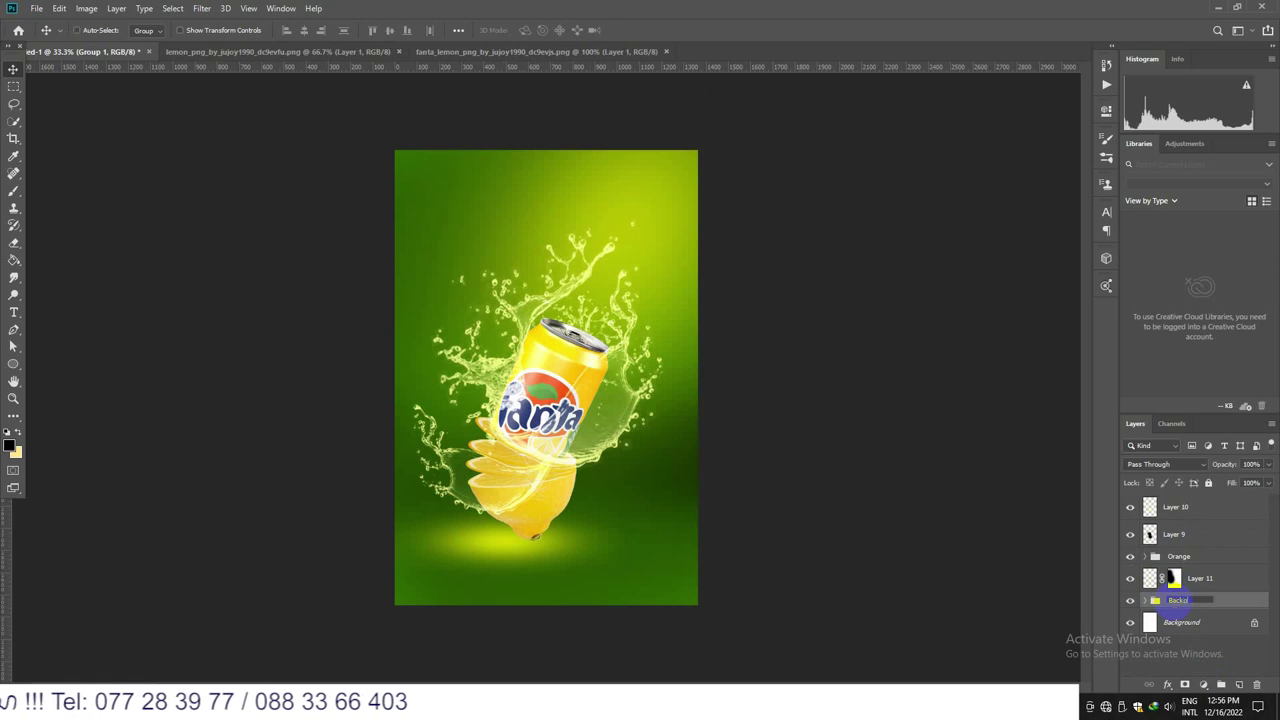
key(Return)
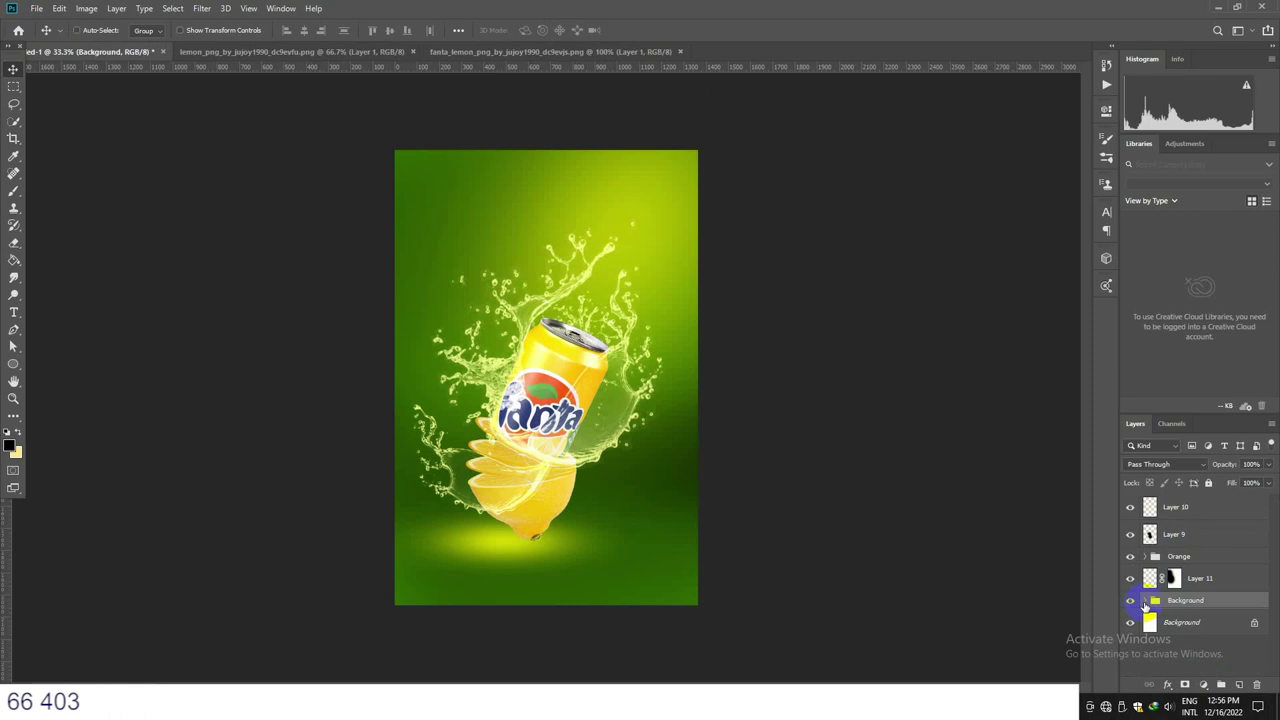
click(1145, 601)
click(1145, 601)
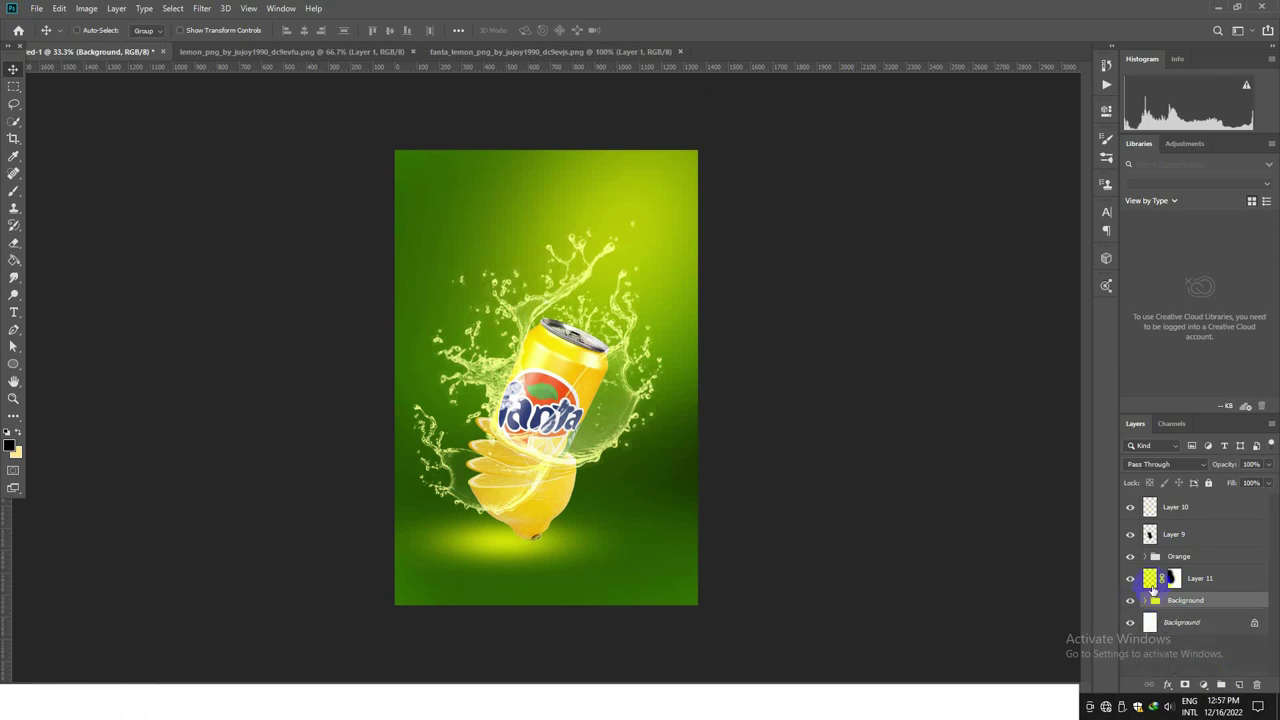
click(1131, 579)
click(1131, 579)
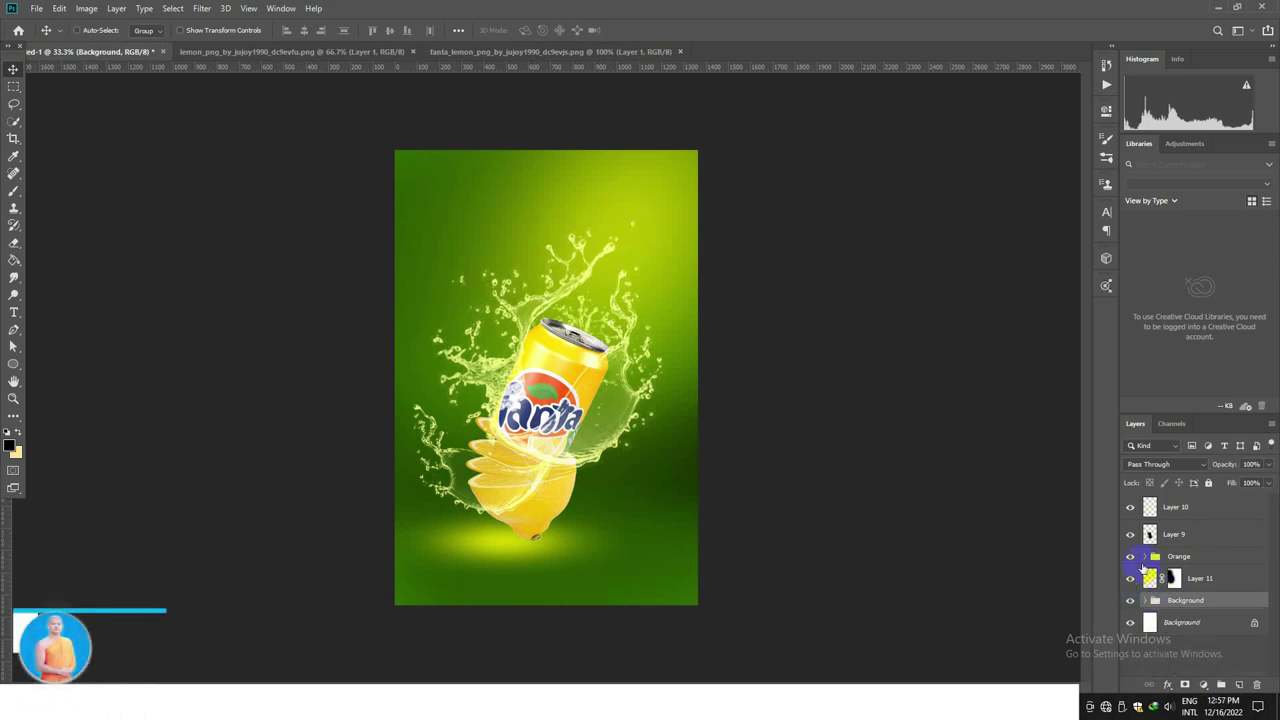
Step: Add a new layer between Layer 11 and the Background group and paint a soft black 800 px brush dab on it
click(1185, 588)
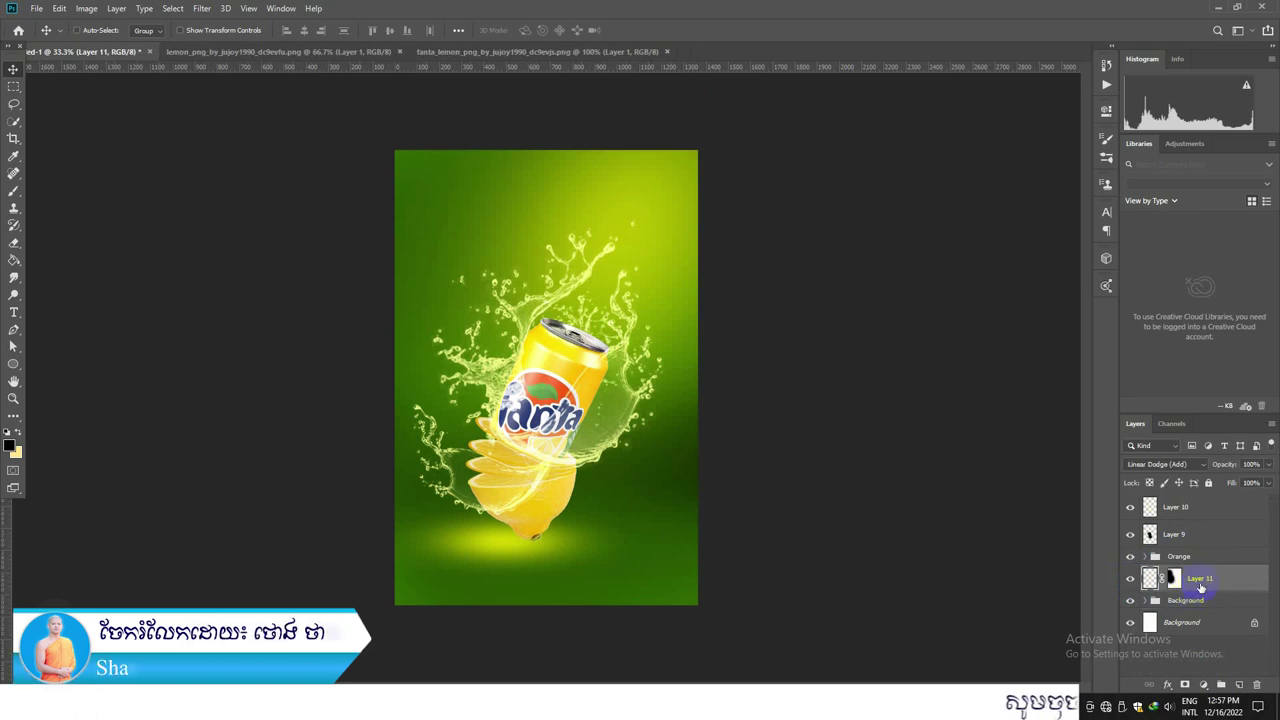
click(1188, 605)
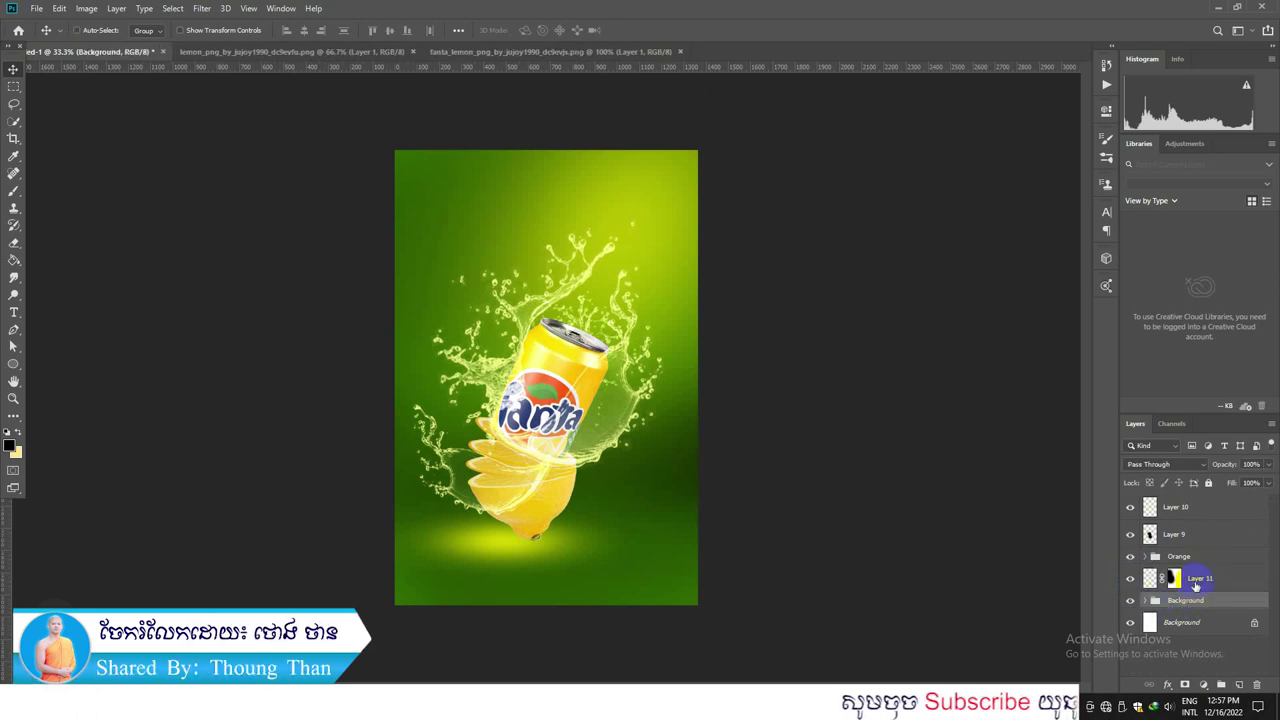
click(1196, 584)
ctrl+click(1239, 684)
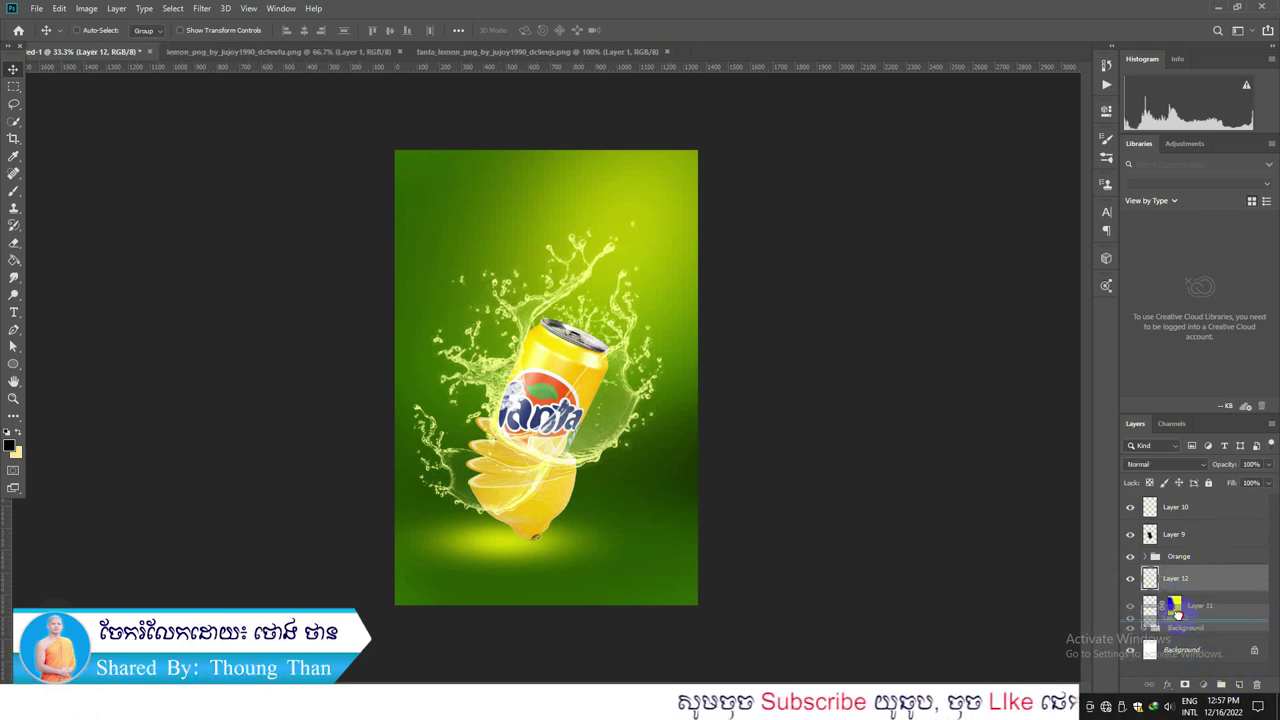
right_click(14, 190)
click(50, 186)
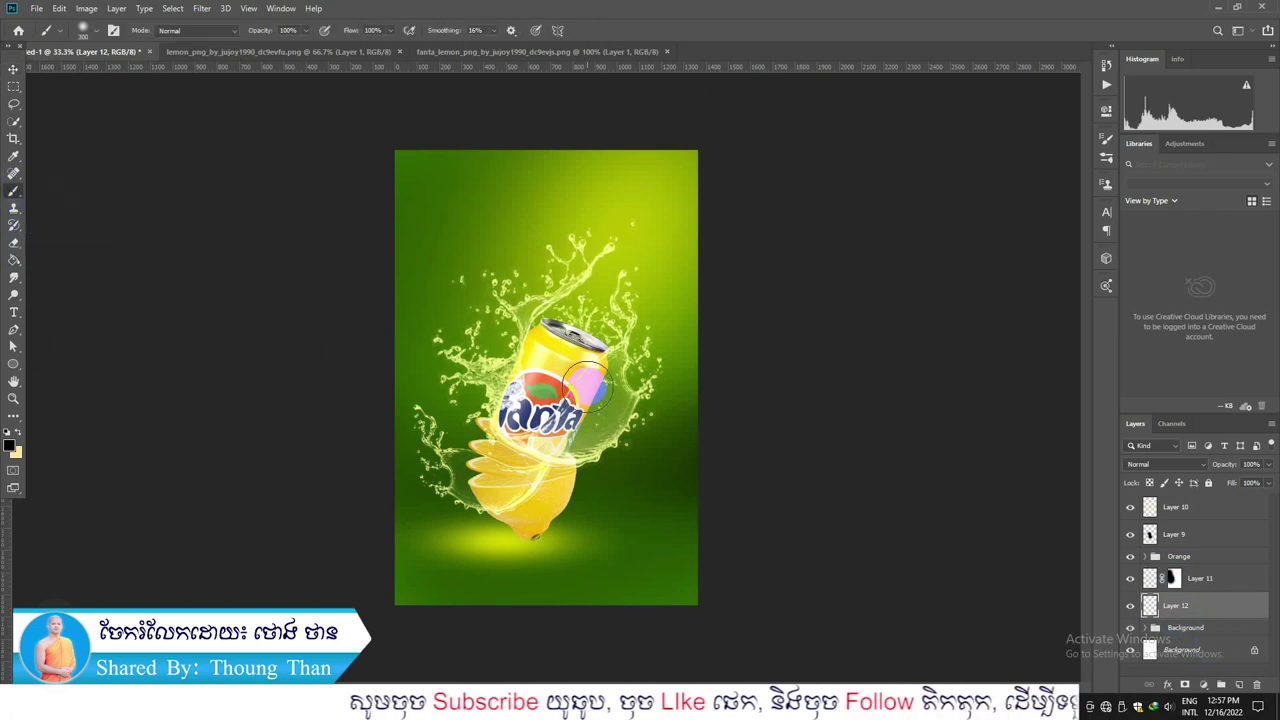
click(86, 36)
click(314, 229)
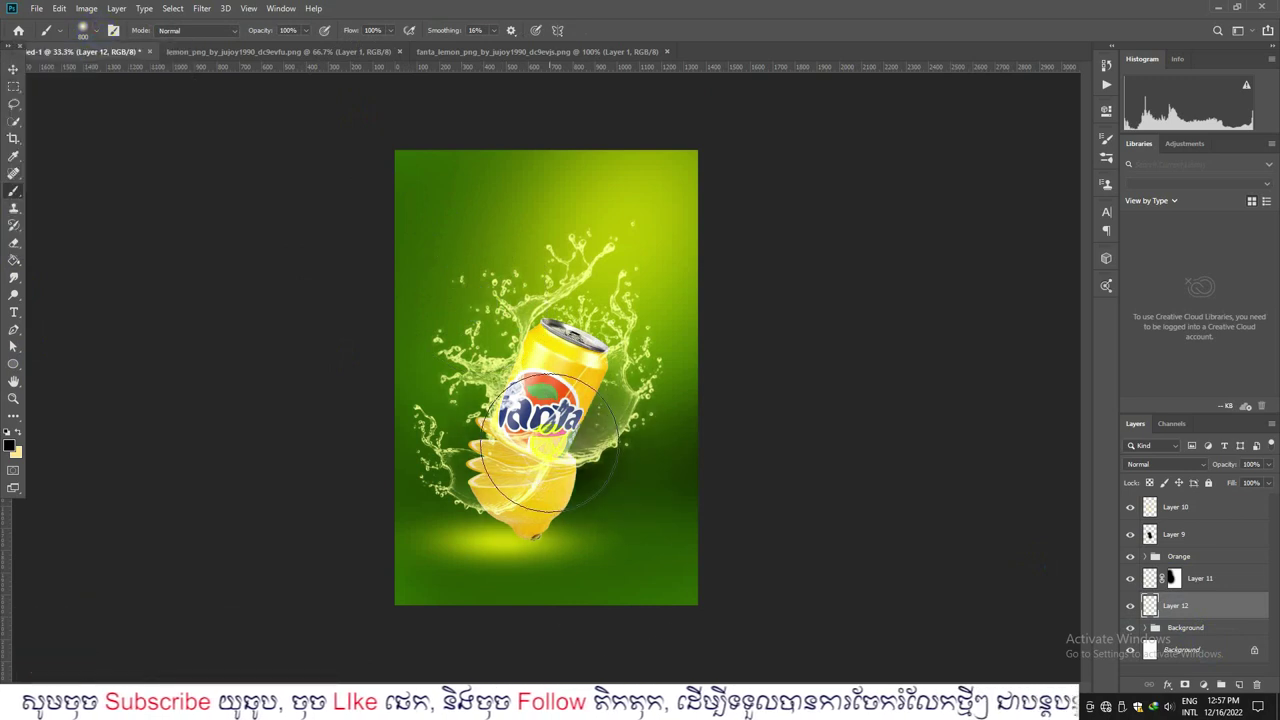
Step: Squash the black dab on Layer 12 into a thin shadow below the lemon and narrow its width
key(ctrl+t)
drag(548, 297, 546, 565)
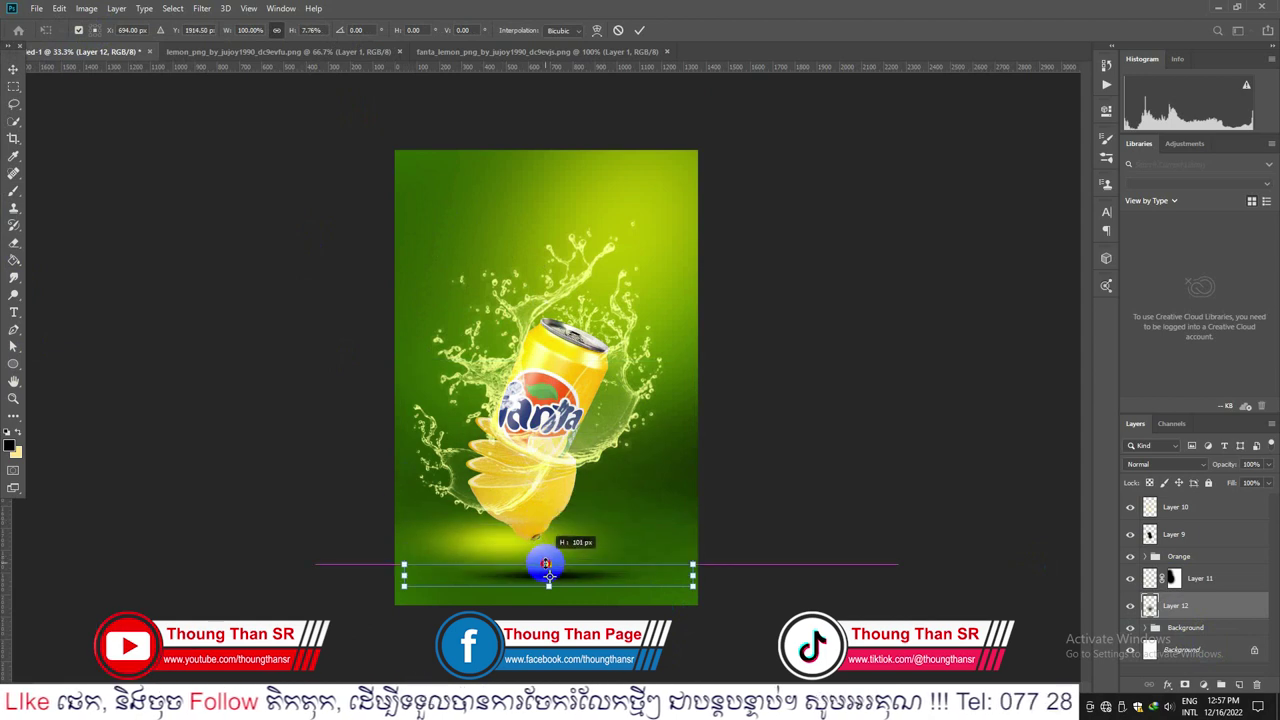
drag(691, 576, 613, 583)
key(Return)
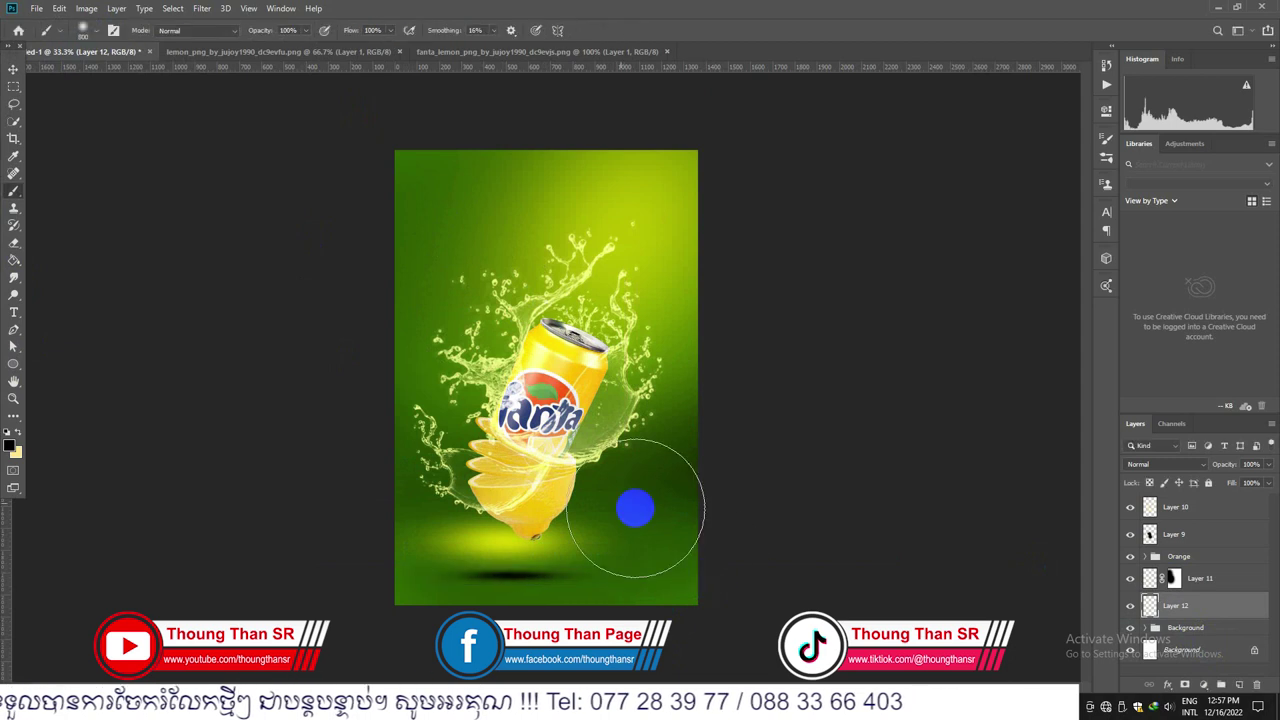
Step: Apply a Gaussian Blur with a 30.4-pixel radius to the shadow on Layer 12
click(199, 10)
mouse_move(234, 162)
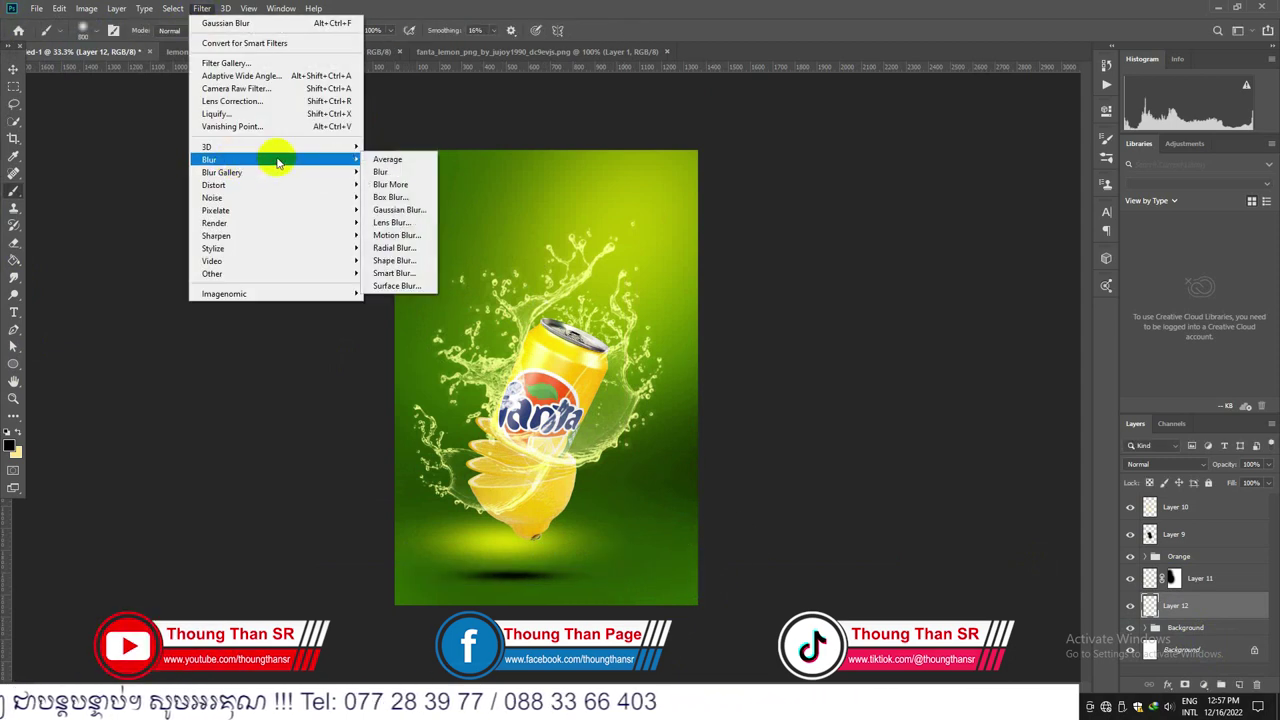
click(400, 209)
drag(1112, 405, 1074, 410)
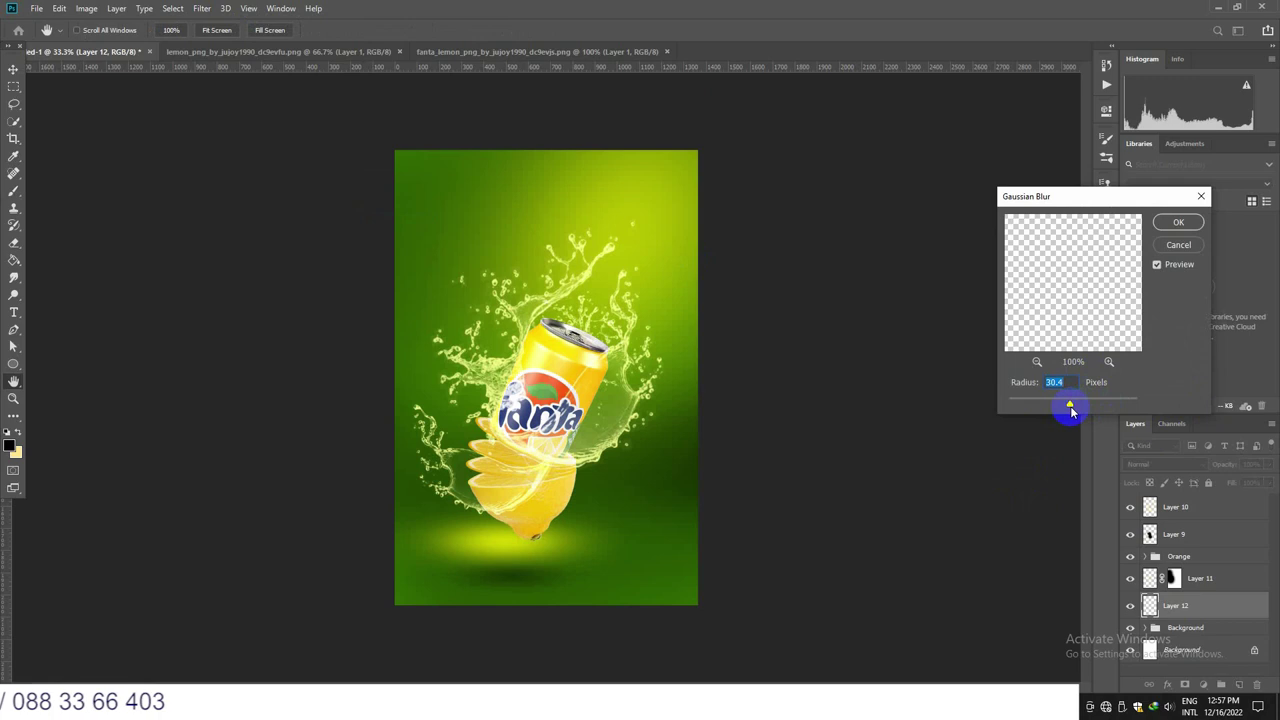
click(1176, 224)
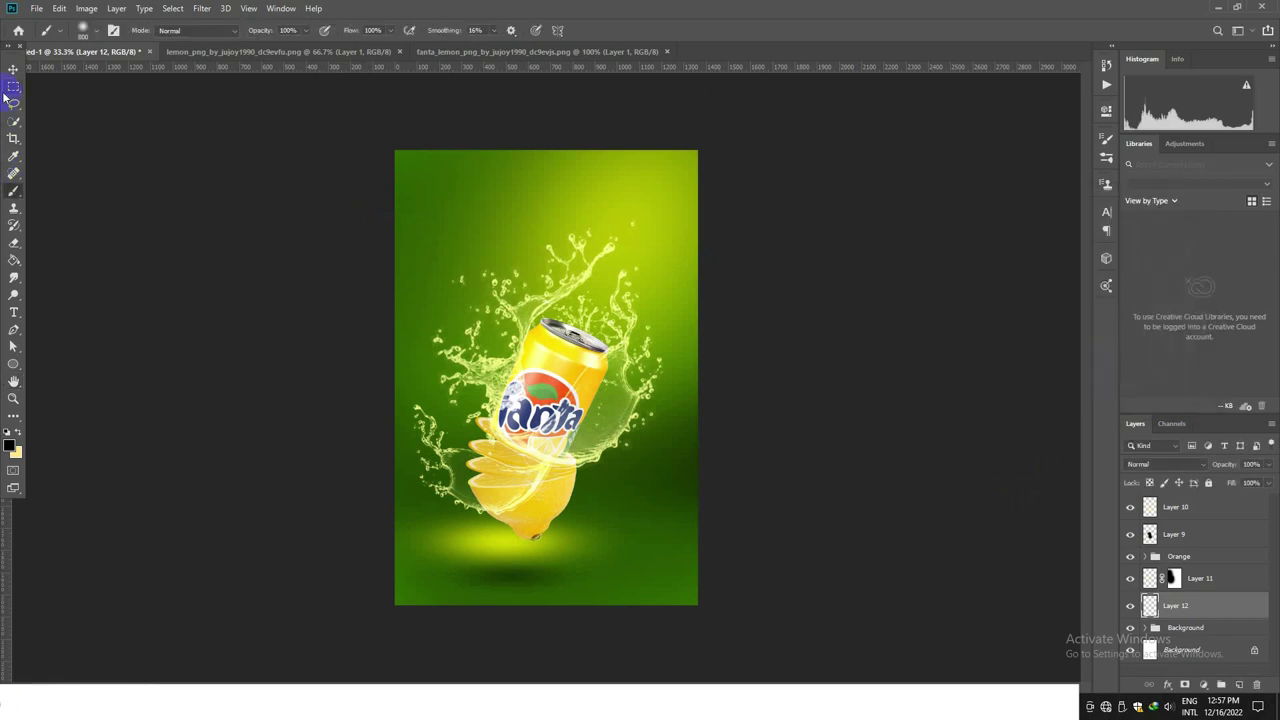
Step: Move the blurred shadow up under the lemon's tip and set Layer 12's opacity to 93%
click(13, 69)
drag(537, 580, 507, 545)
click(1134, 536)
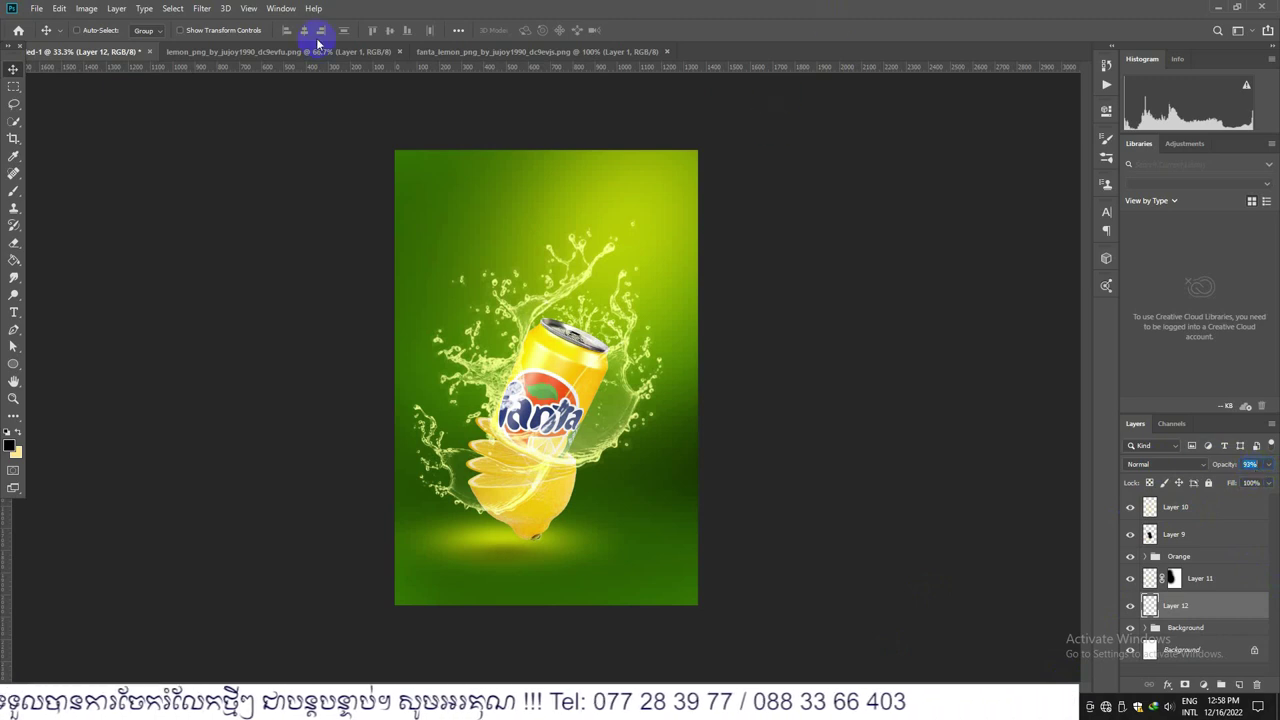
Step: Paint a soft black 800 px dab on a new layer above Layer 12 and flatten it into a ground shadow right of the lemon
click(1239, 686)
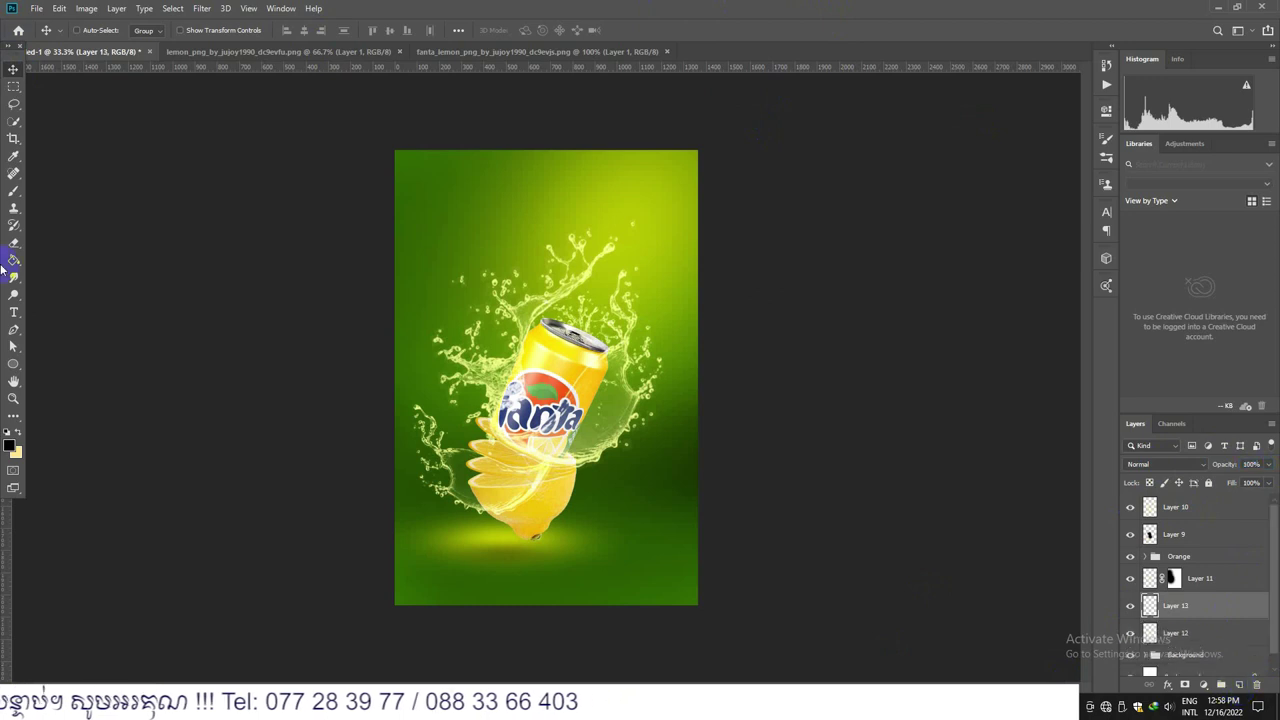
right_click(13, 191)
click(70, 191)
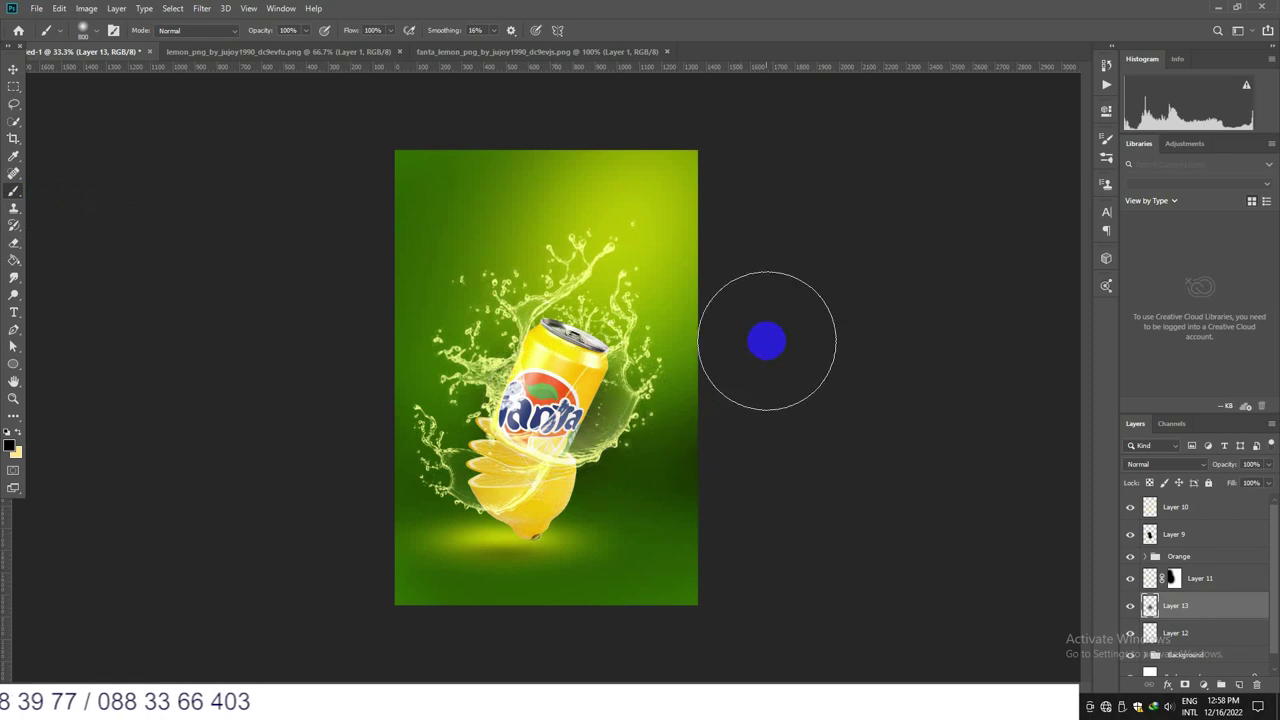
key(ctrl+t)
drag(549, 266, 732, 521)
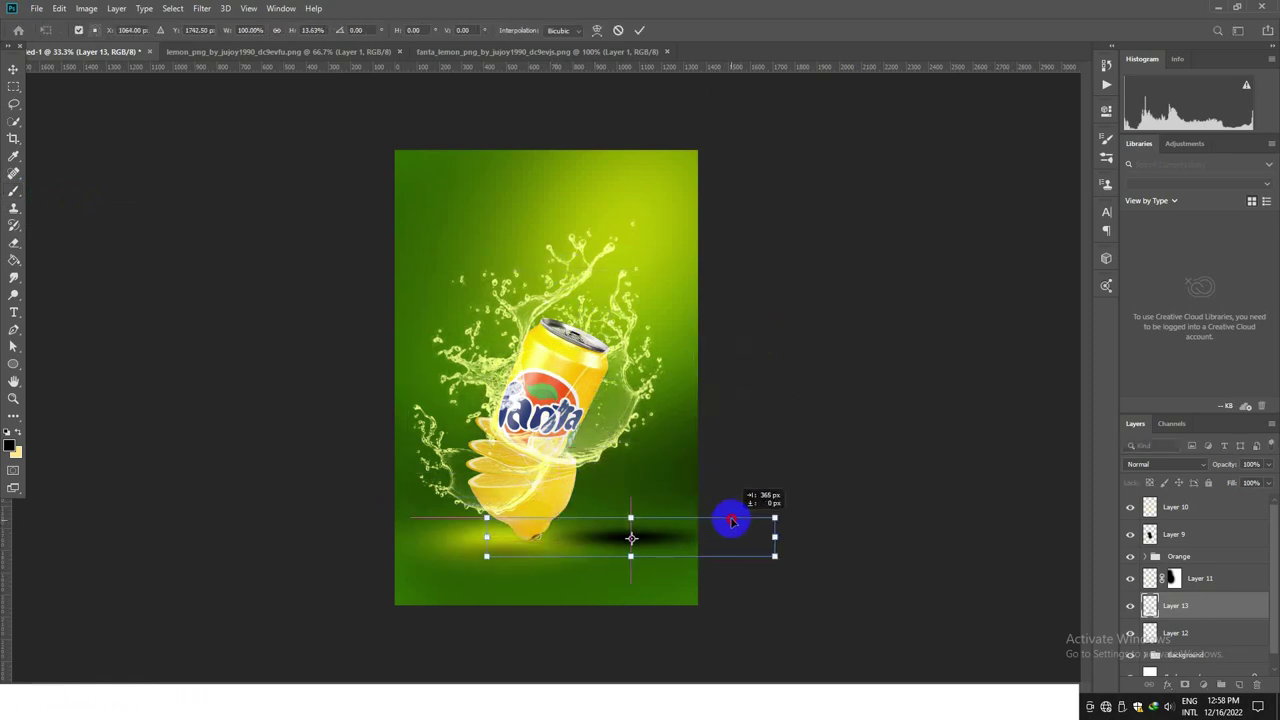
key(Return)
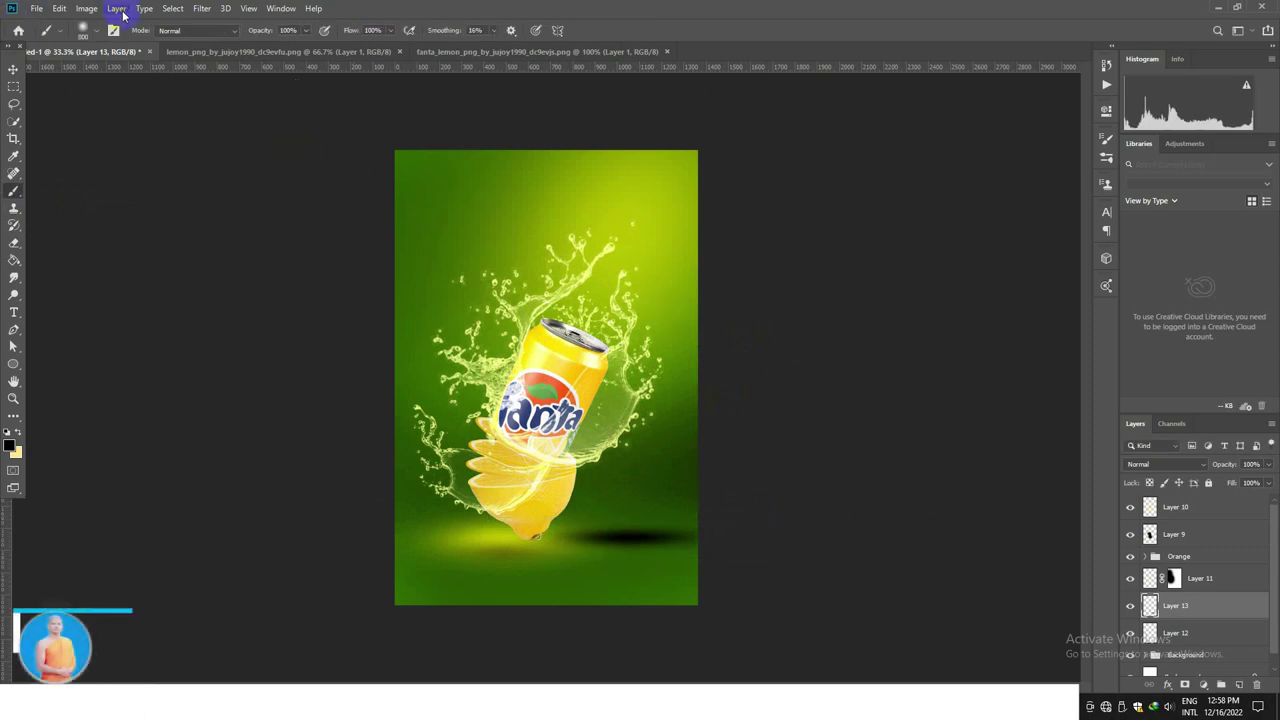
click(201, 8)
mouse_move(285, 160)
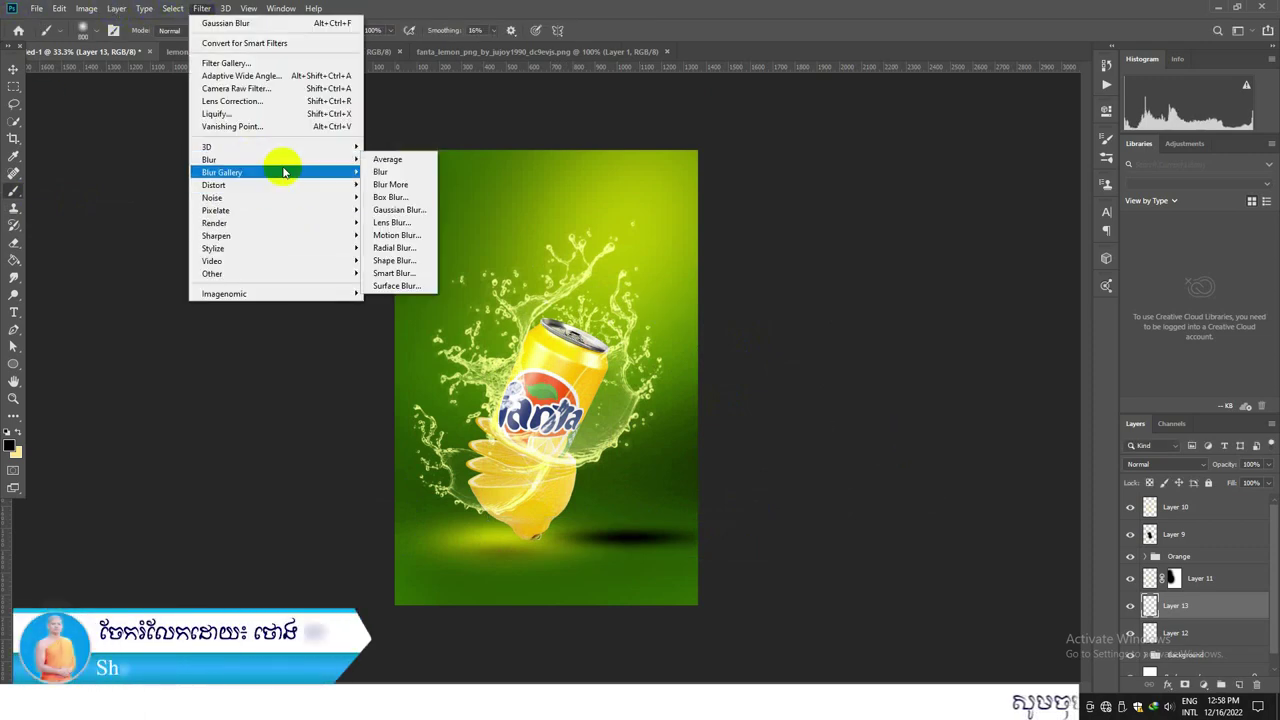
click(415, 210)
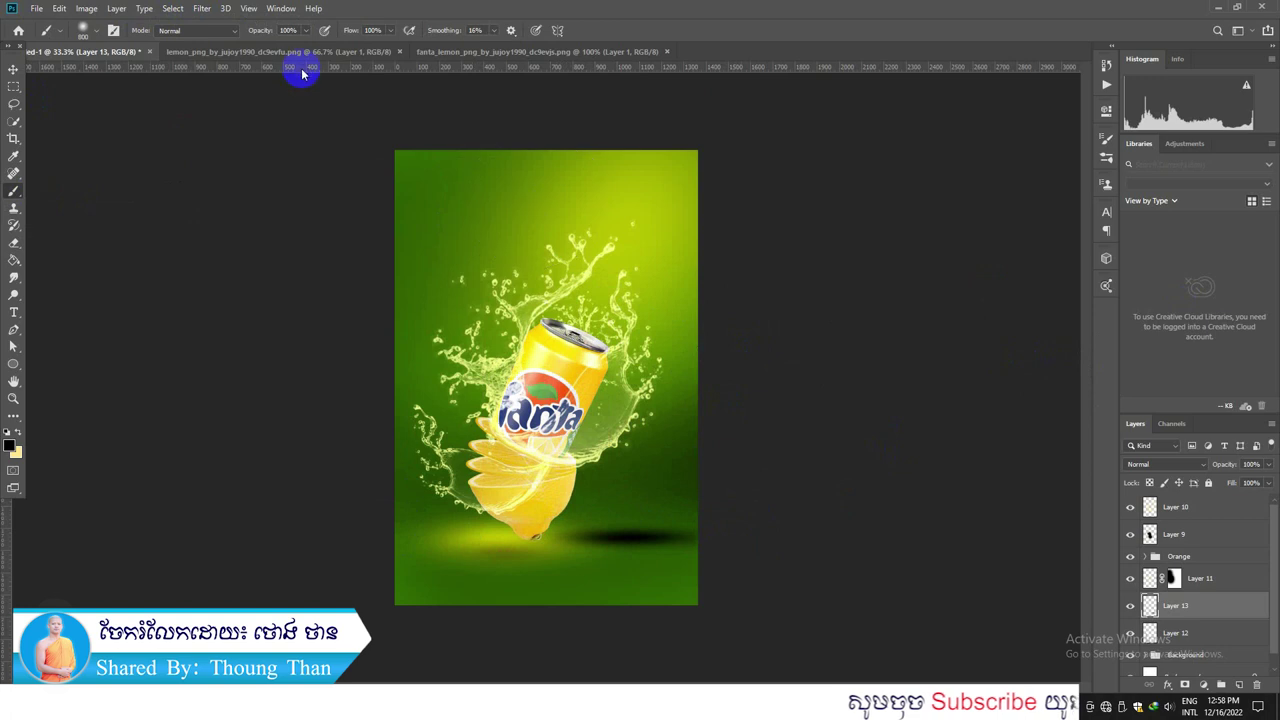
Step: Apply a Gaussian Blur with a 52.4-pixel radius to the shadow on Layer 13
click(201, 8)
mouse_move(277, 159)
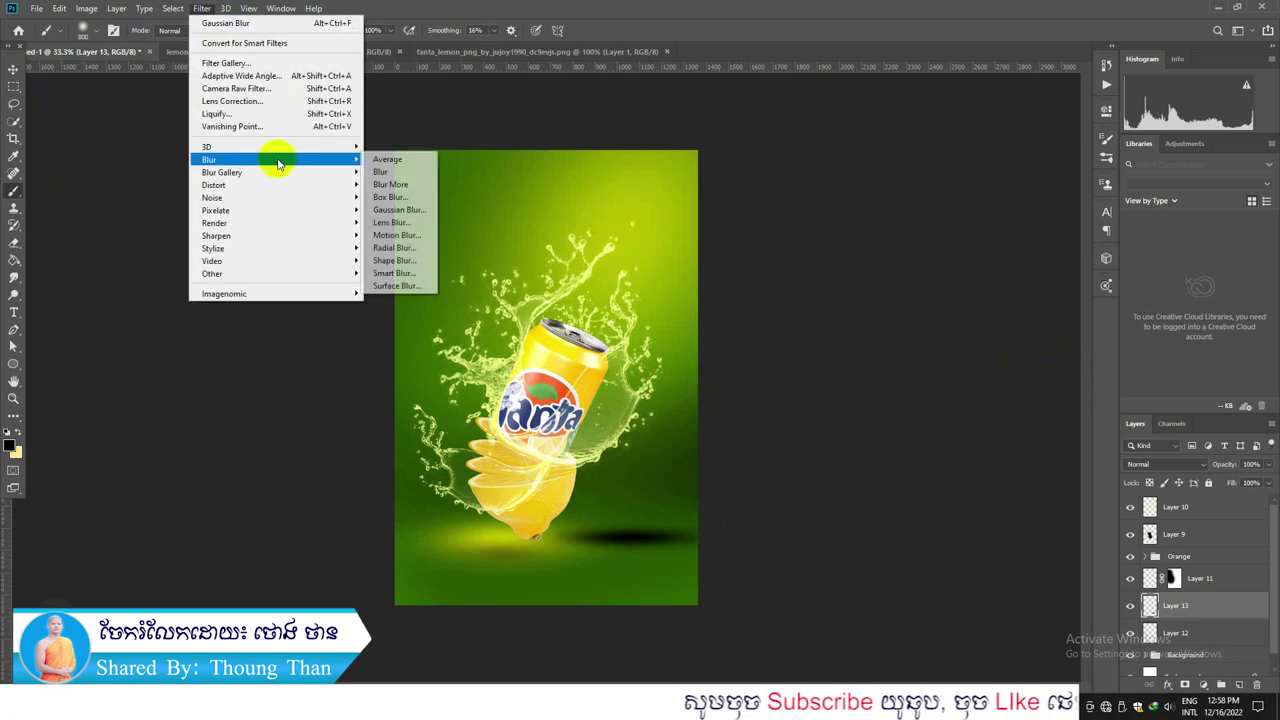
click(414, 209)
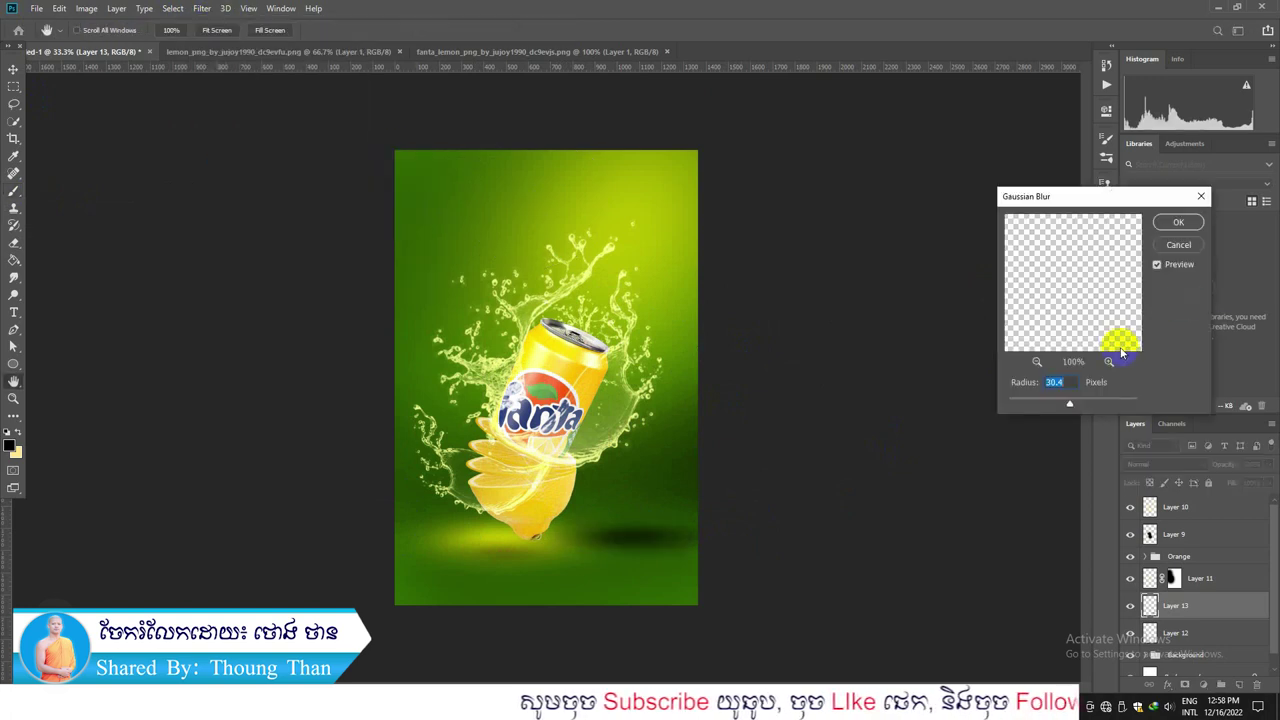
mouse_move(1075, 412)
mouse_down()
mouse_move(1101, 412)
mouse_move(1080, 404)
mouse_up()
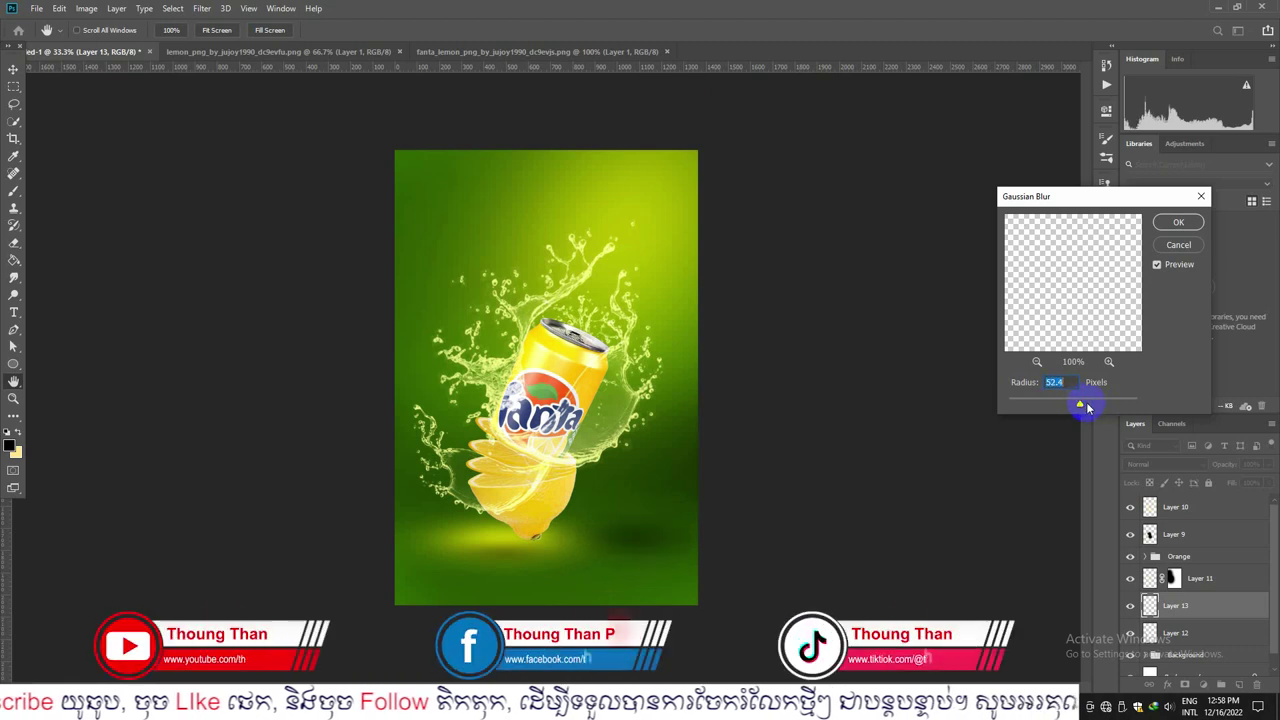
click(1177, 222)
Step: Reduce the height of Layer 13's blurred shadow and reposition it on the ground right of the lemon
key(ctrl+t)
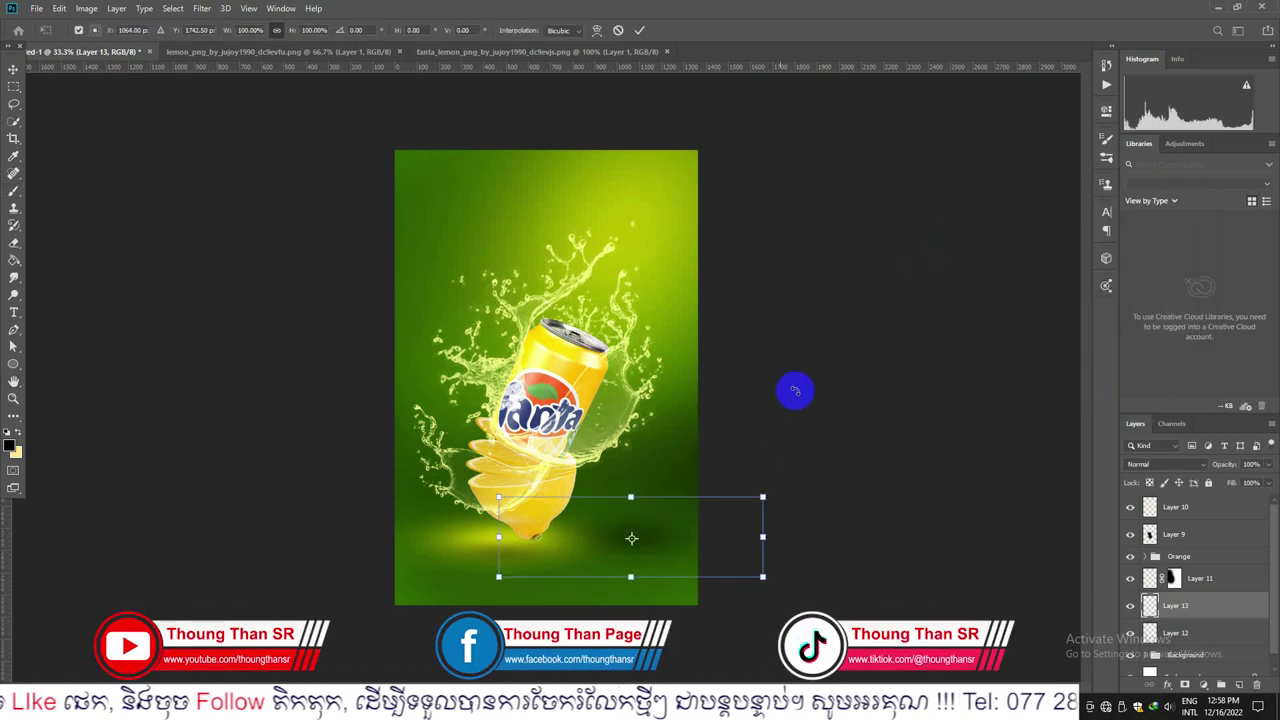
drag(630, 493, 634, 514)
drag(633, 518, 677, 536)
key(Return)
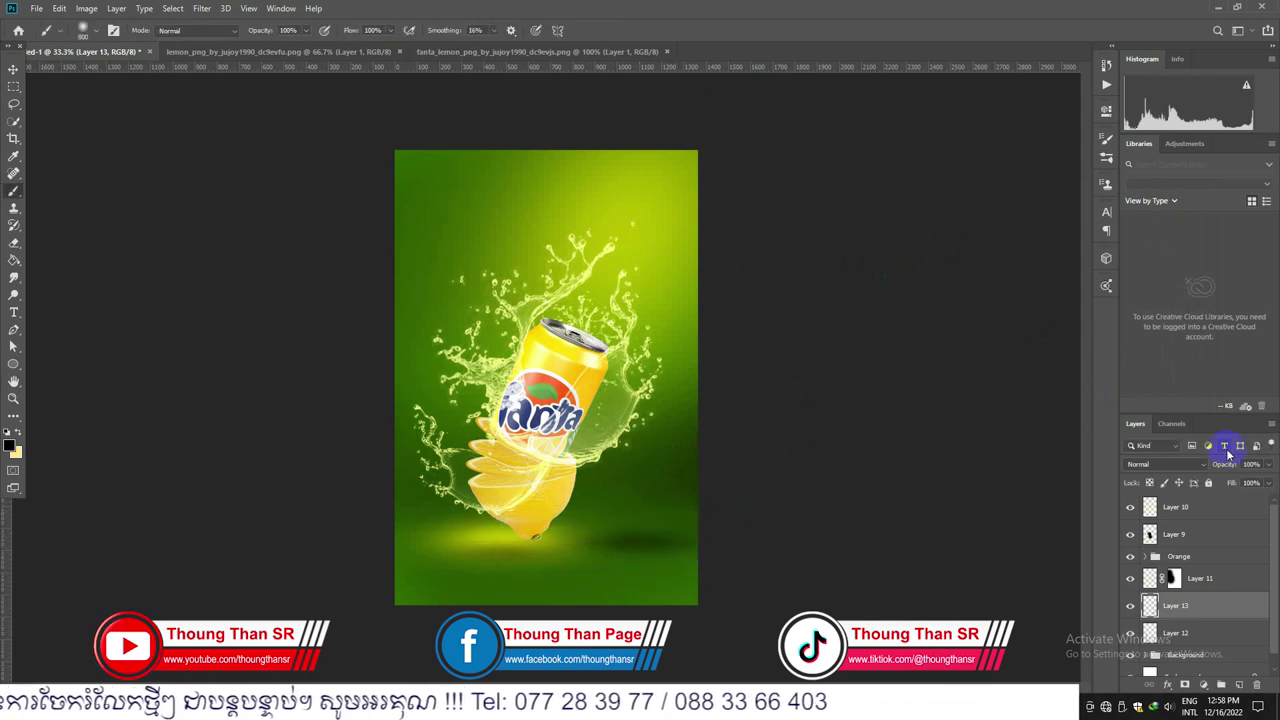
Step: Lower Layer 13's opacity to 42% and shift its shadow slightly further right of the lemon
mouse_move(1232, 466)
mouse_down()
mouse_move(1212, 466)
mouse_move(1223, 466)
mouse_up()
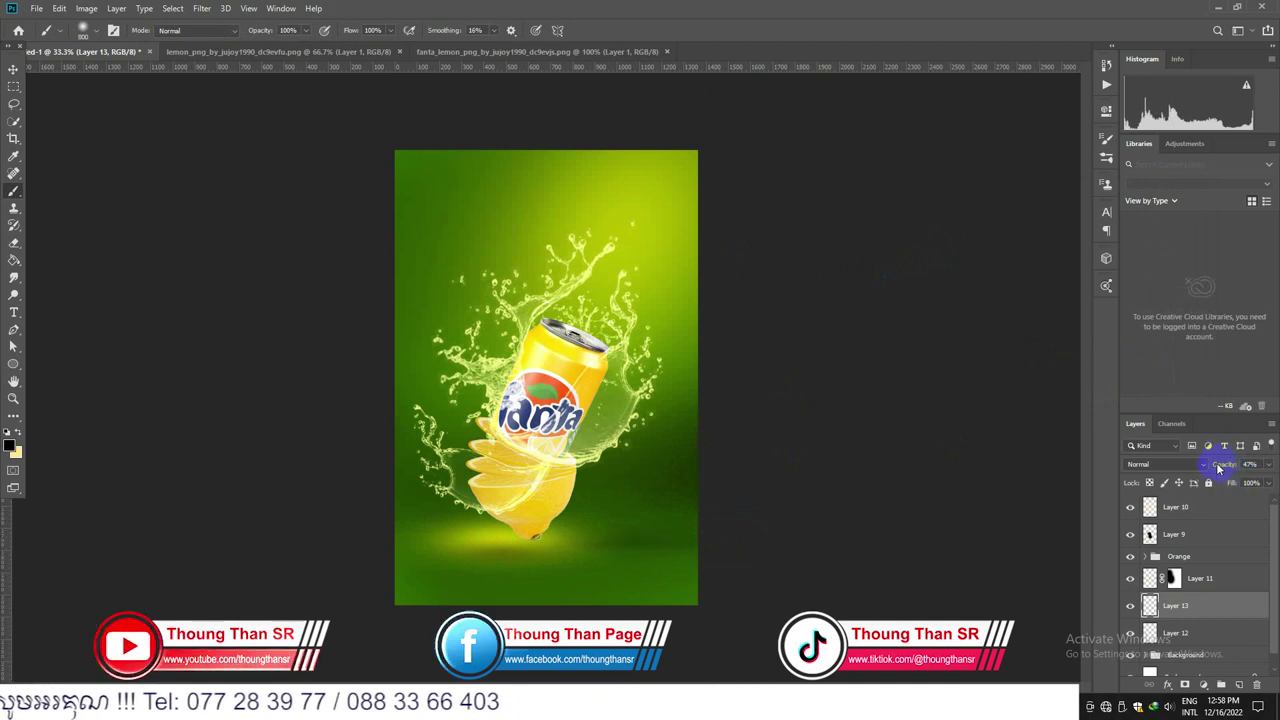
key(ctrl+t)
mouse_move(624, 550)
mouse_down()
mouse_move(638, 585)
mouse_move(646, 547)
mouse_up()
key(Return)
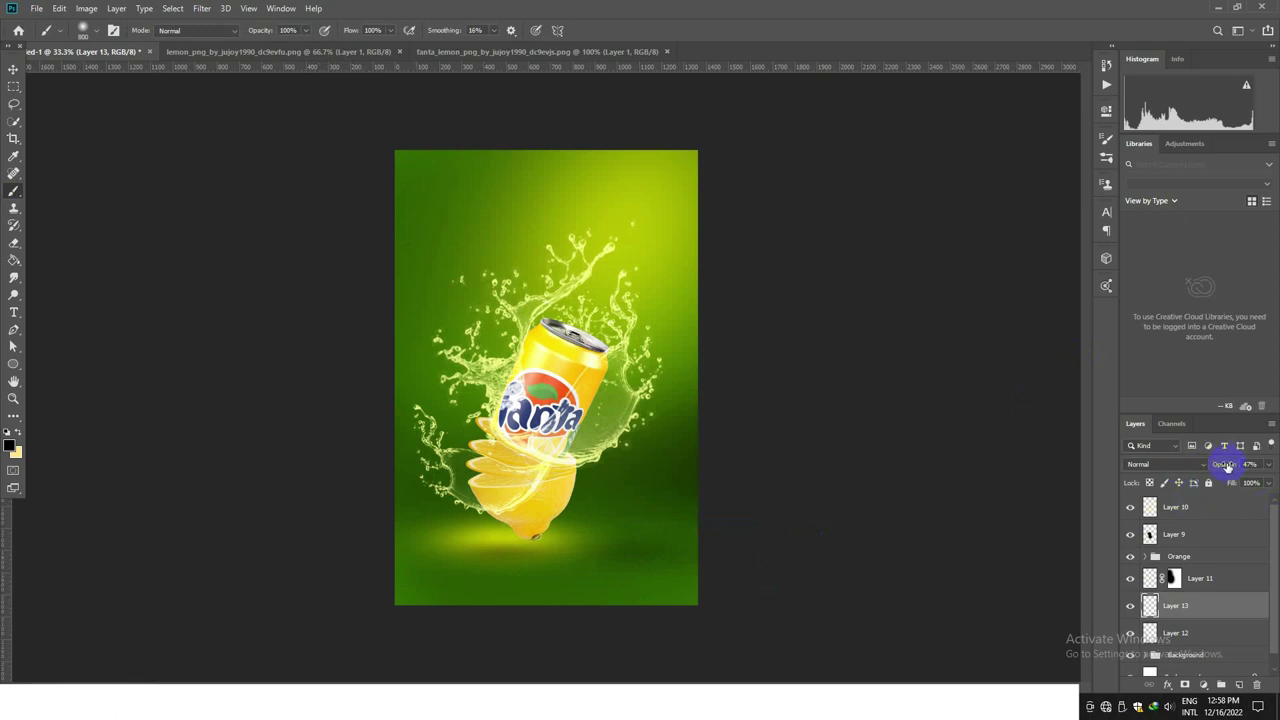
drag(1224, 466, 1223, 466)
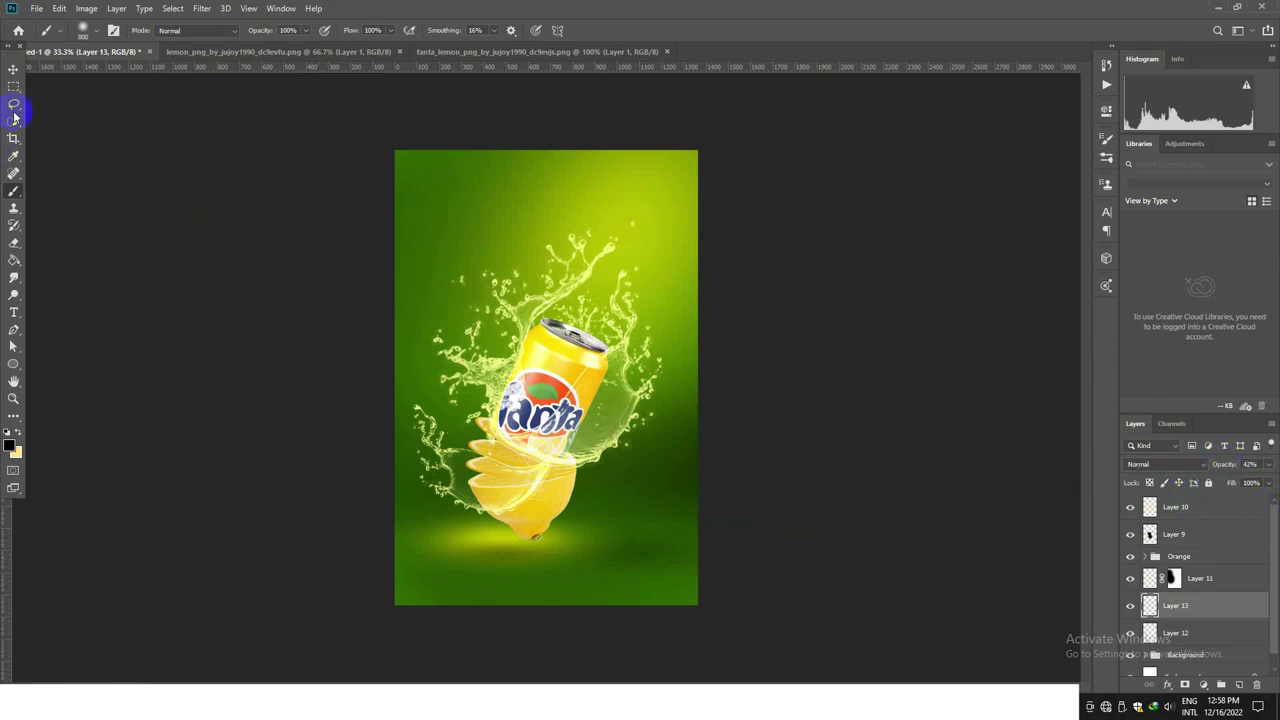
click(13, 69)
drag(646, 523, 653, 547)
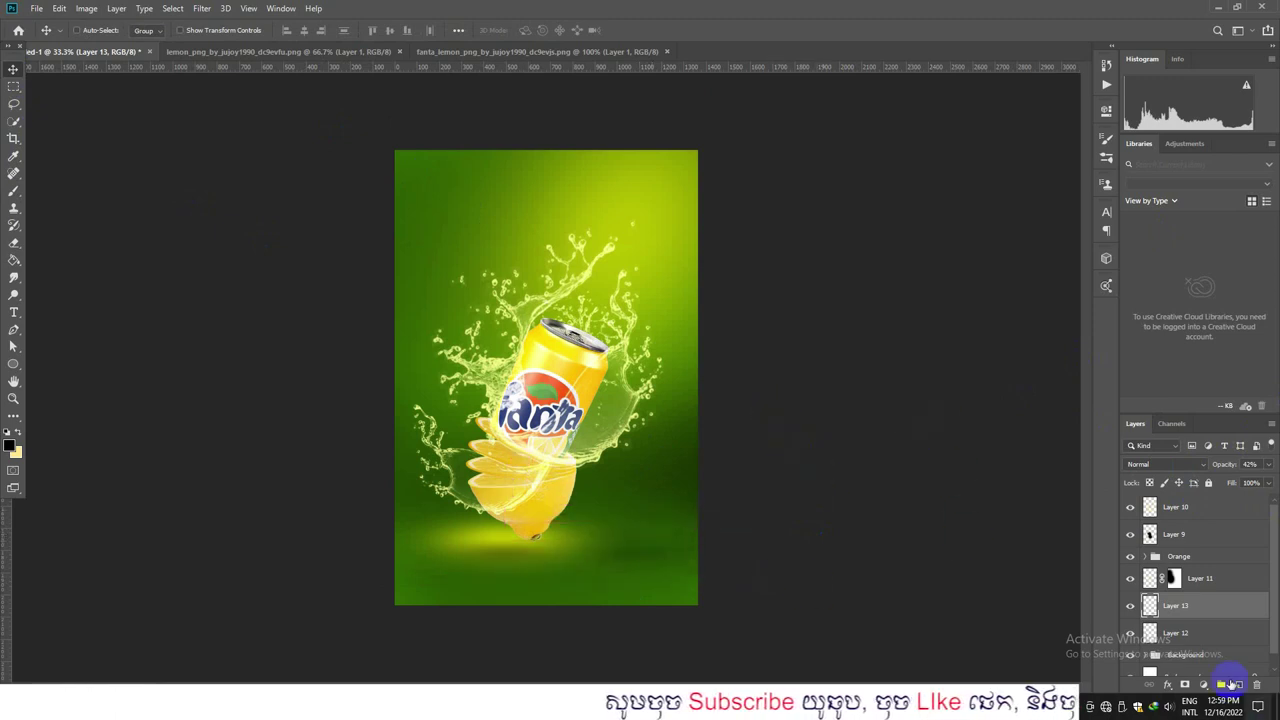
Step: Select Layer 10 at the top of the layer stack
scroll(1210, 590, down, 1)
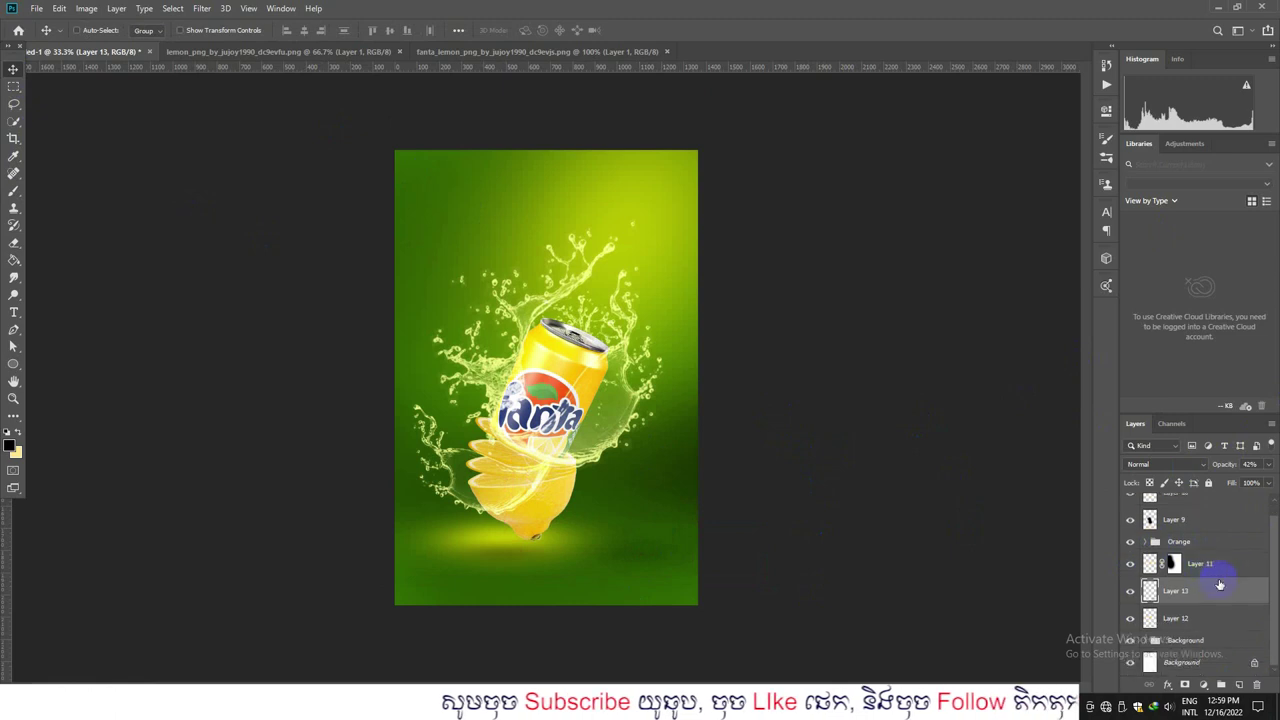
scroll(1261, 596, up, 1)
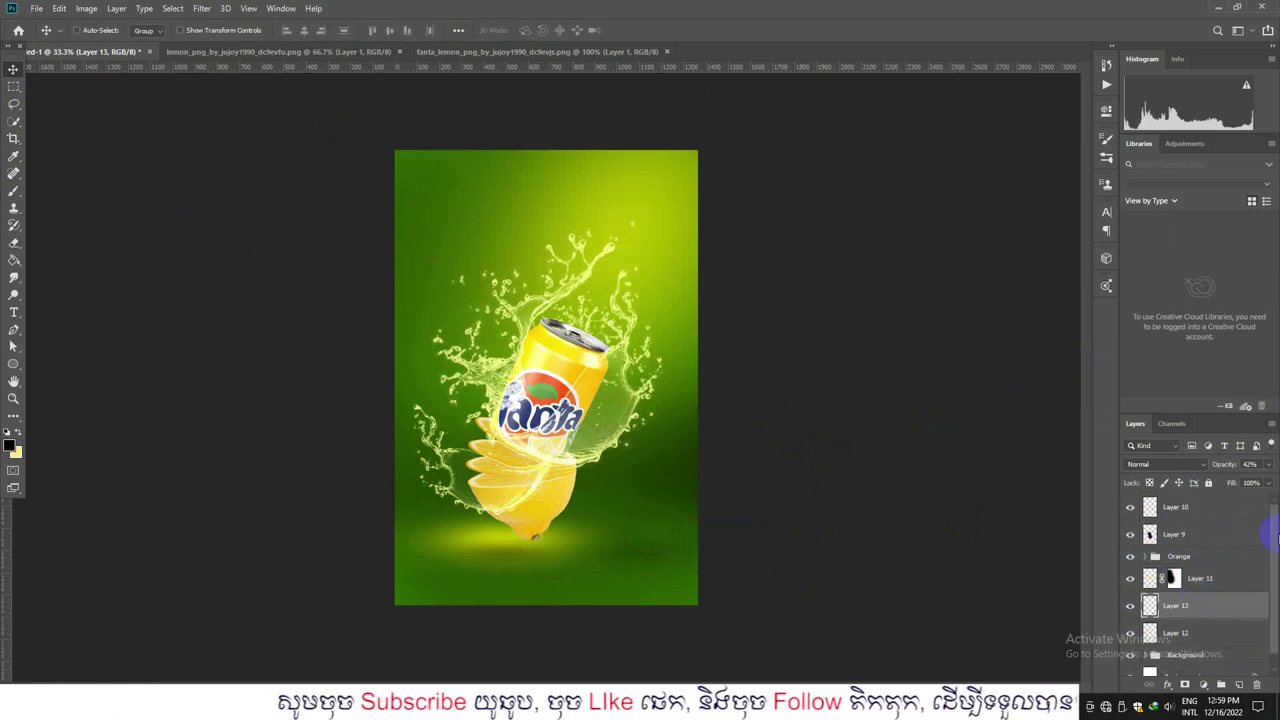
click(1201, 509)
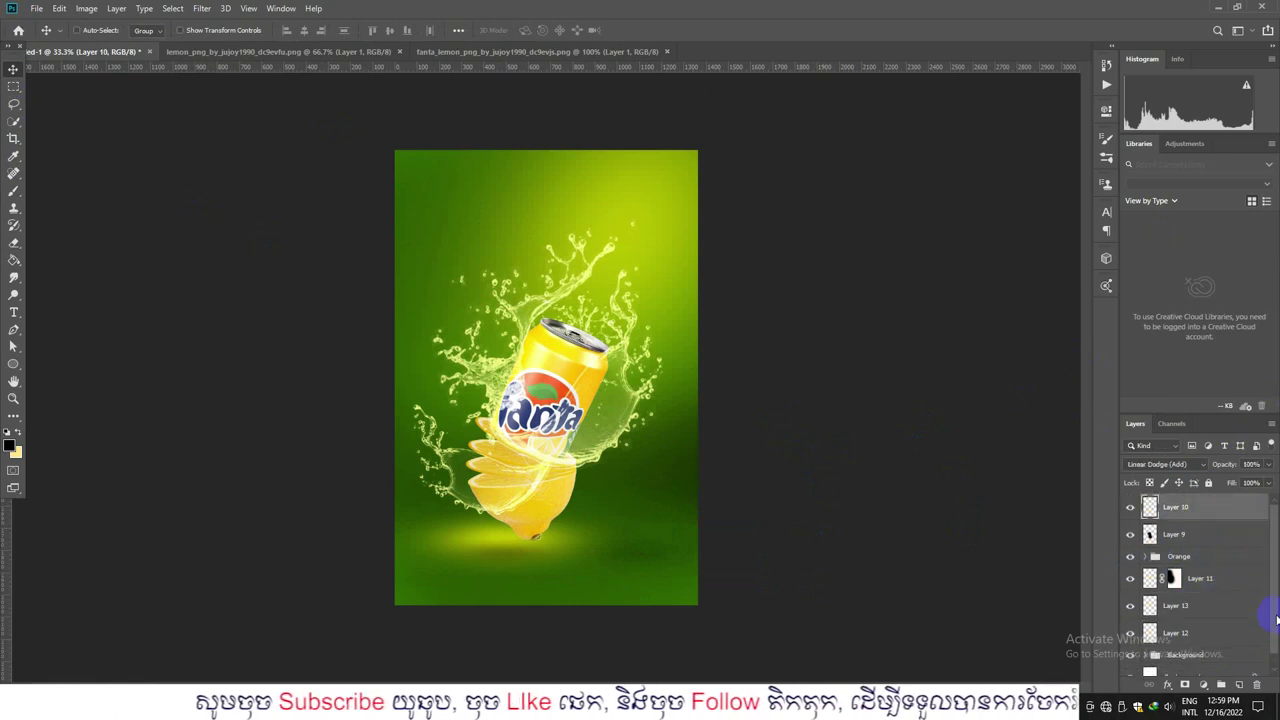
Step: Add the horizontal text "Lemon Fresh" in 36 pt beside the base of the lemon
click(14, 311)
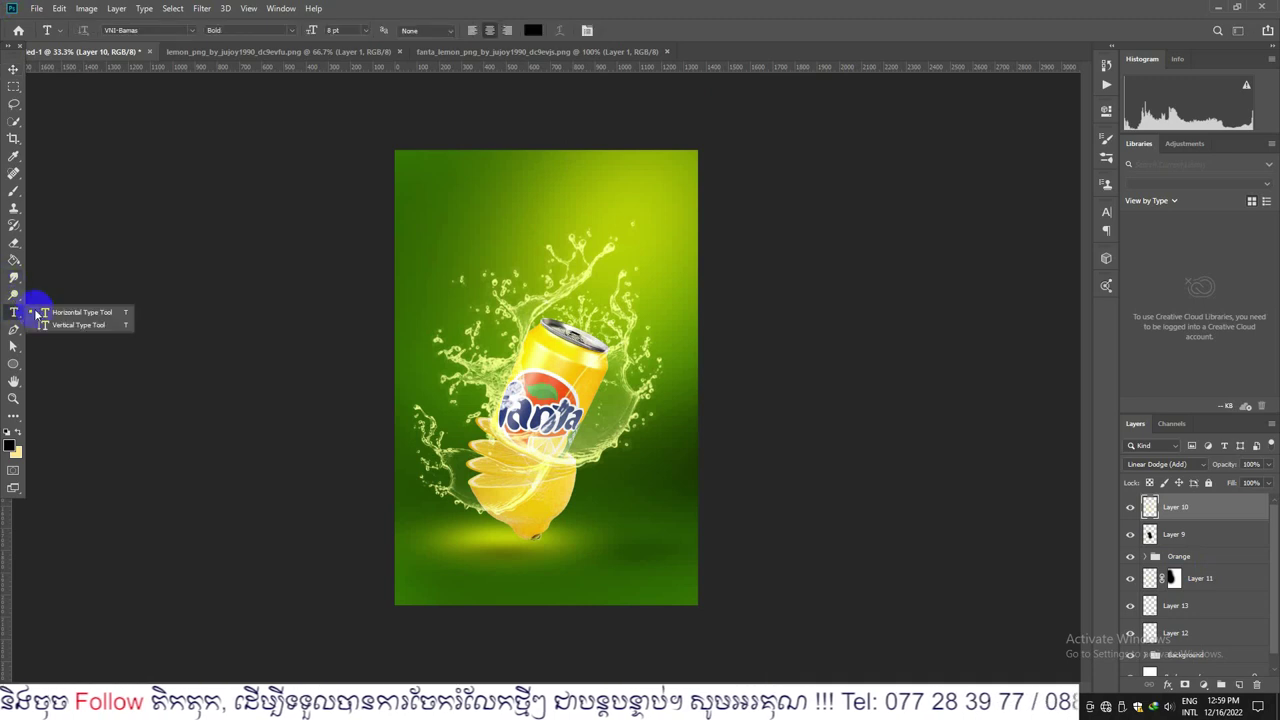
click(600, 538)
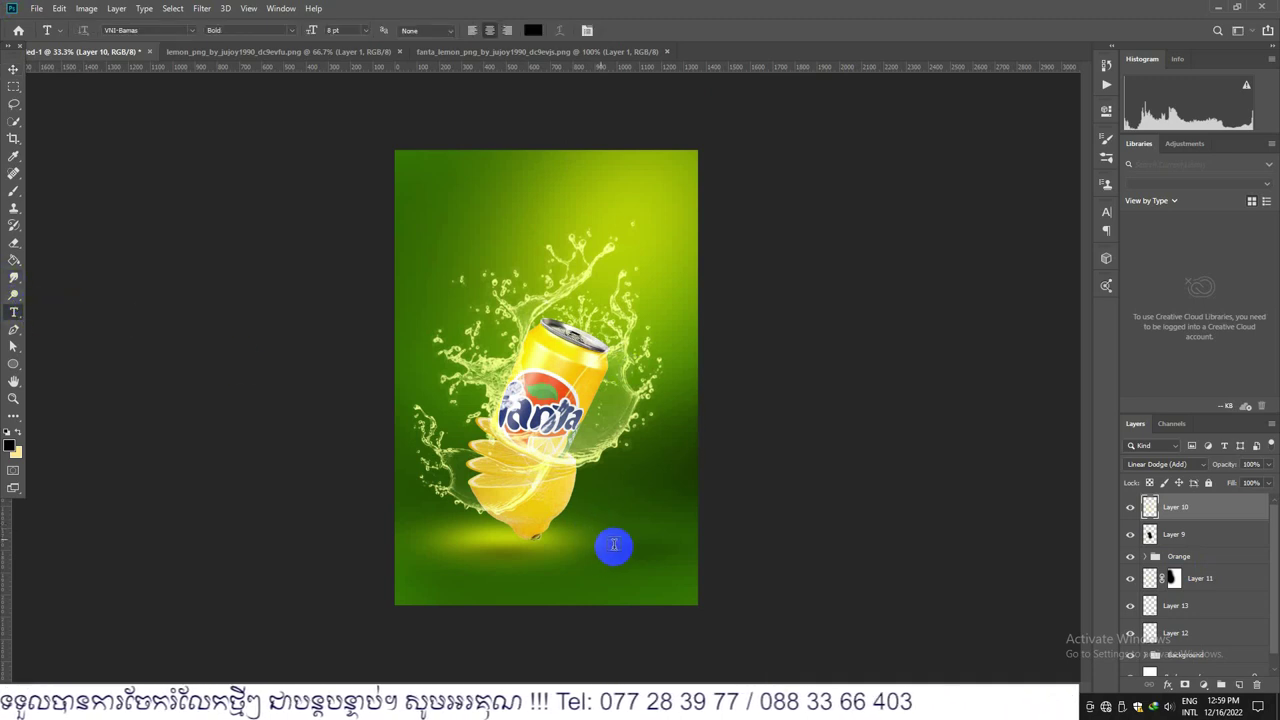
click(366, 30)
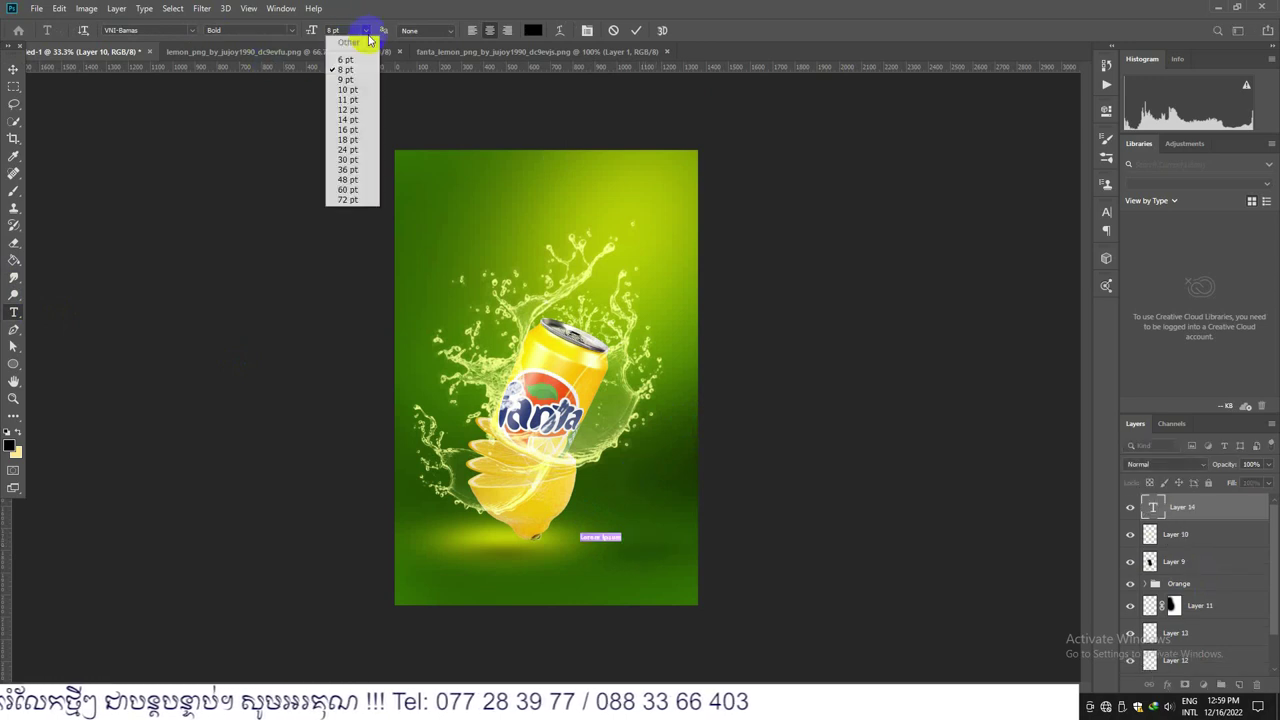
click(345, 135)
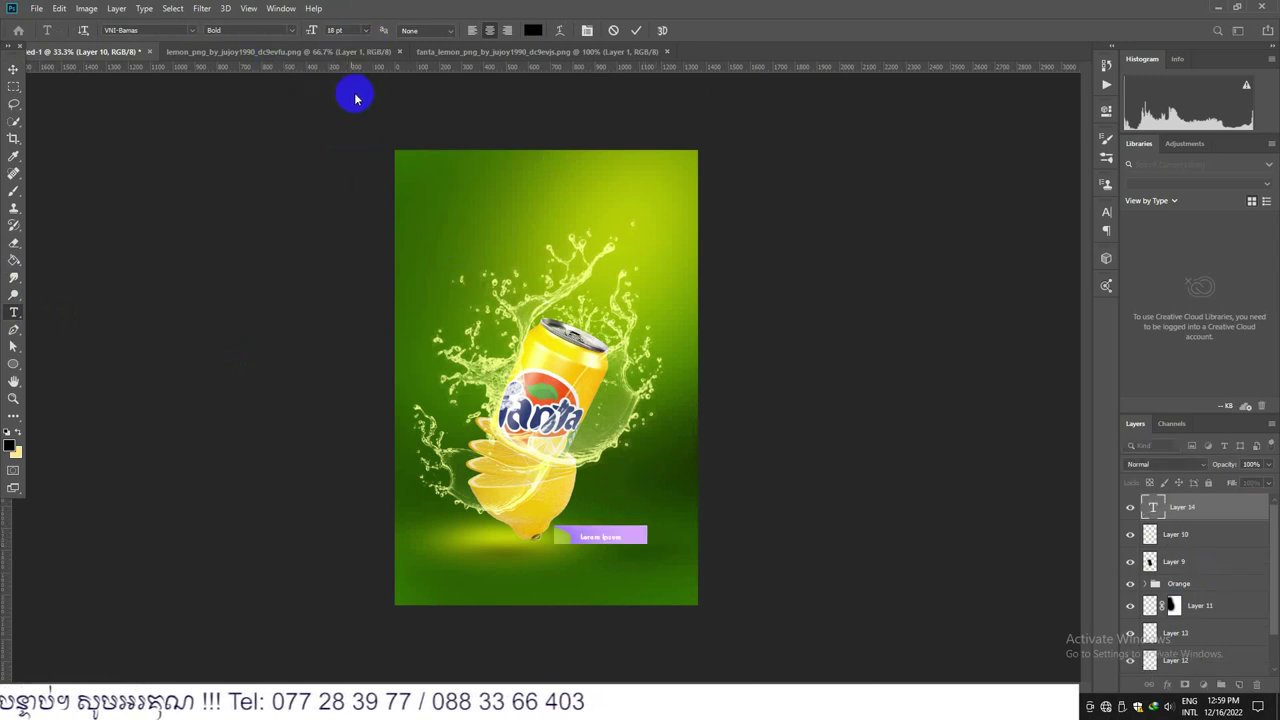
click(366, 30)
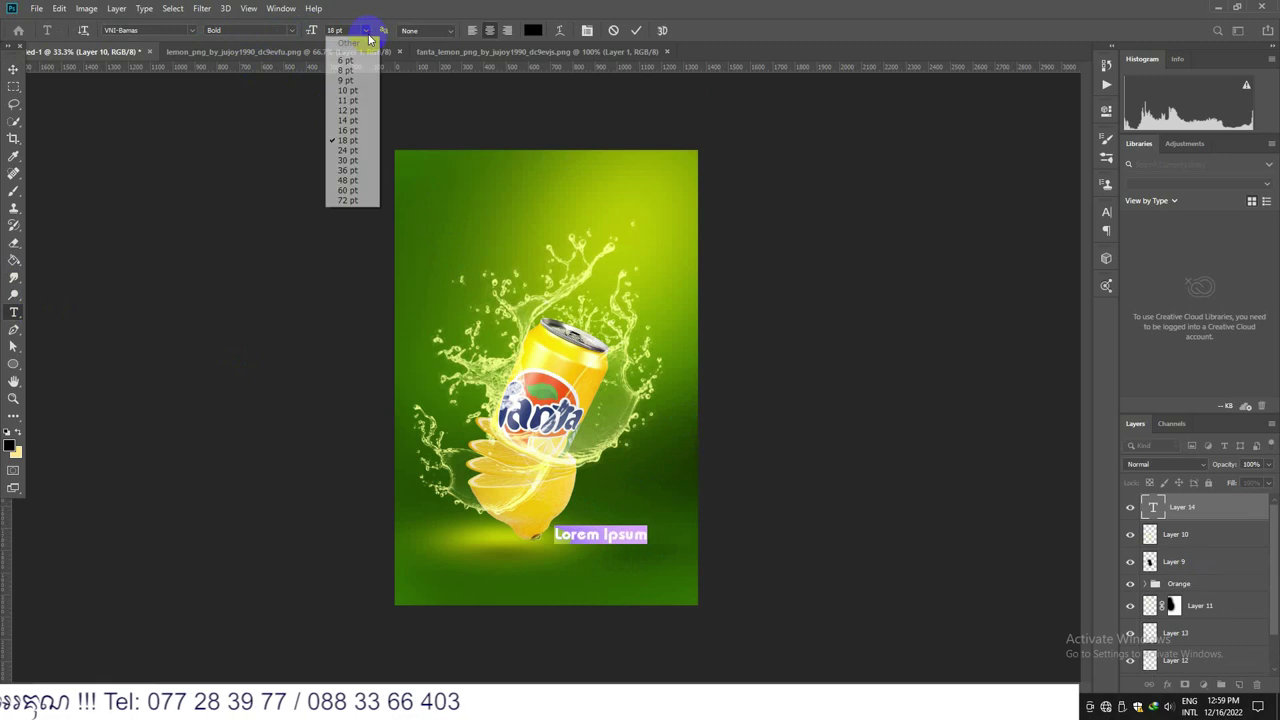
click(350, 172)
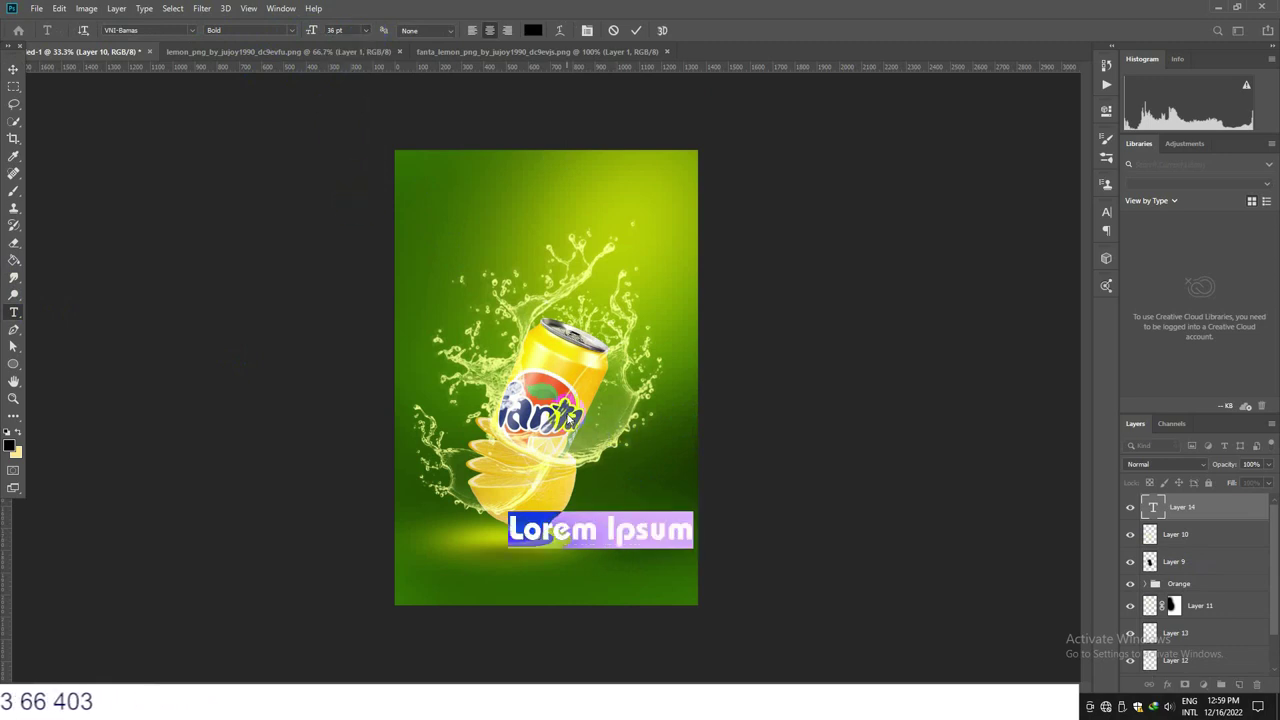
key(BackSpace)
text(Lemon)
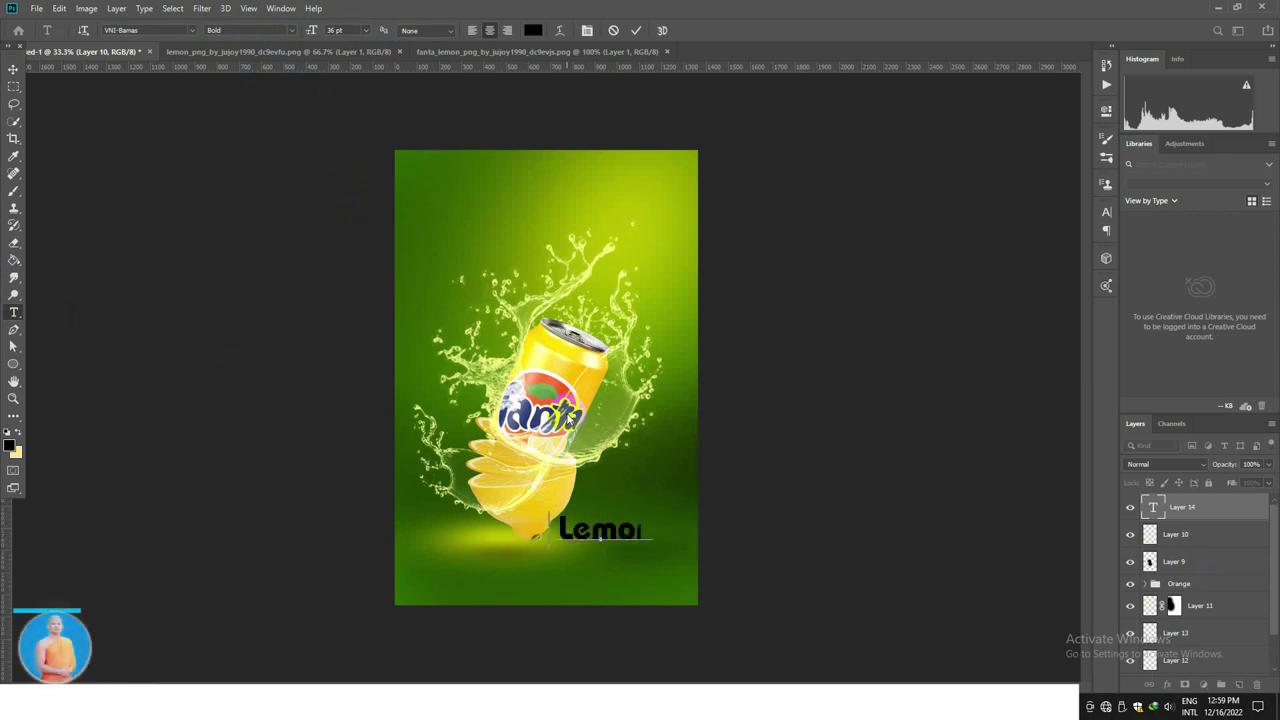
text( Fre)
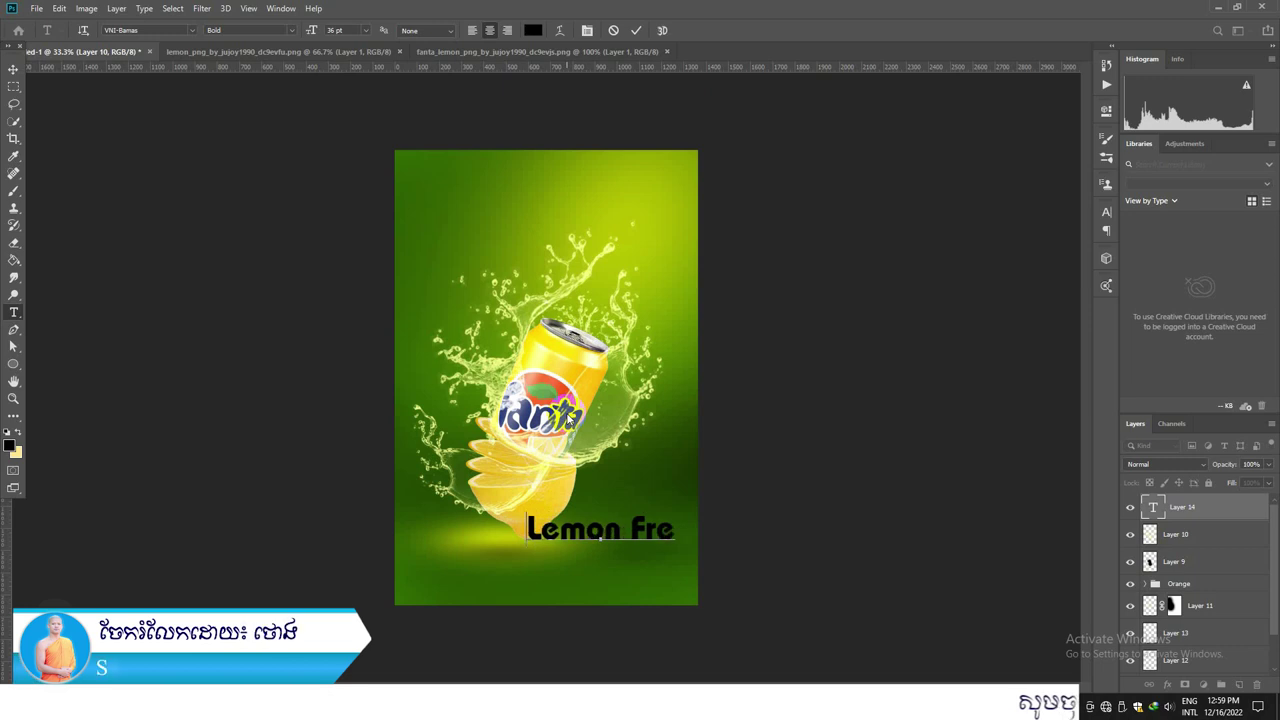
text(sh)
key(ctrl+Return)
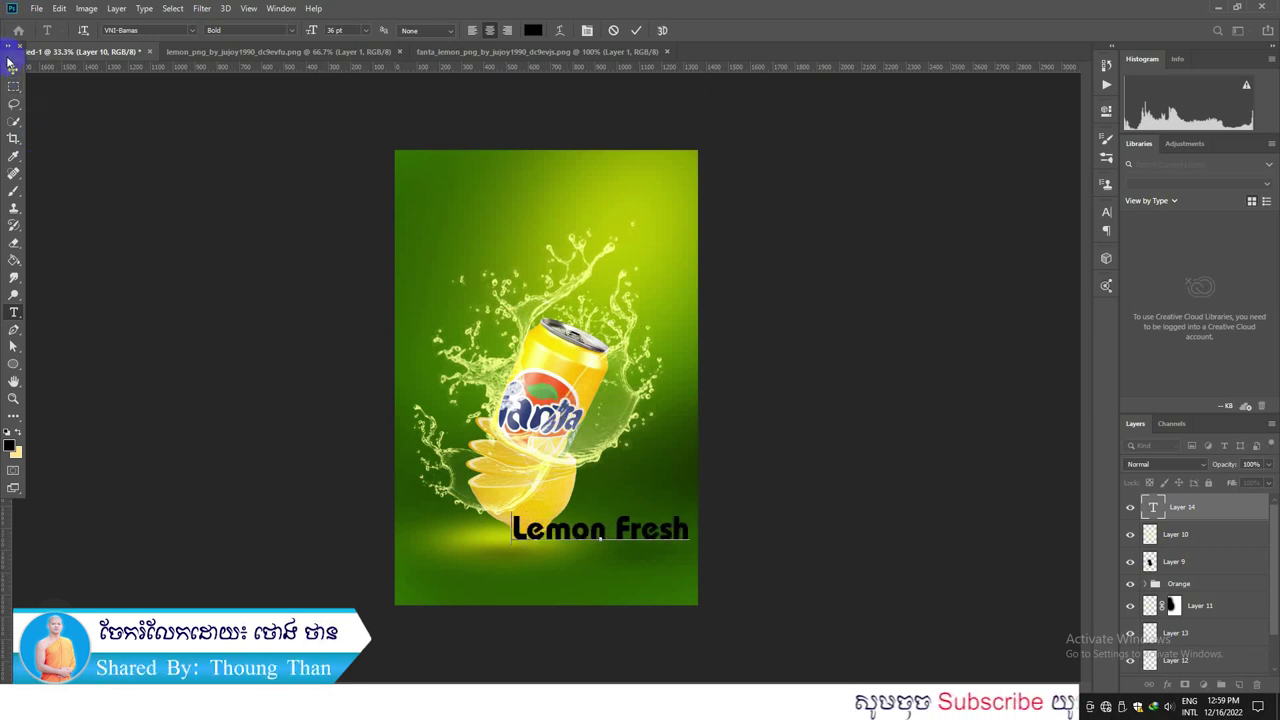
Step: Scale the "Lemon Fresh" text to about 66% width and 85% height, and place it just right of the lemon's tip
key(ctrl+t)
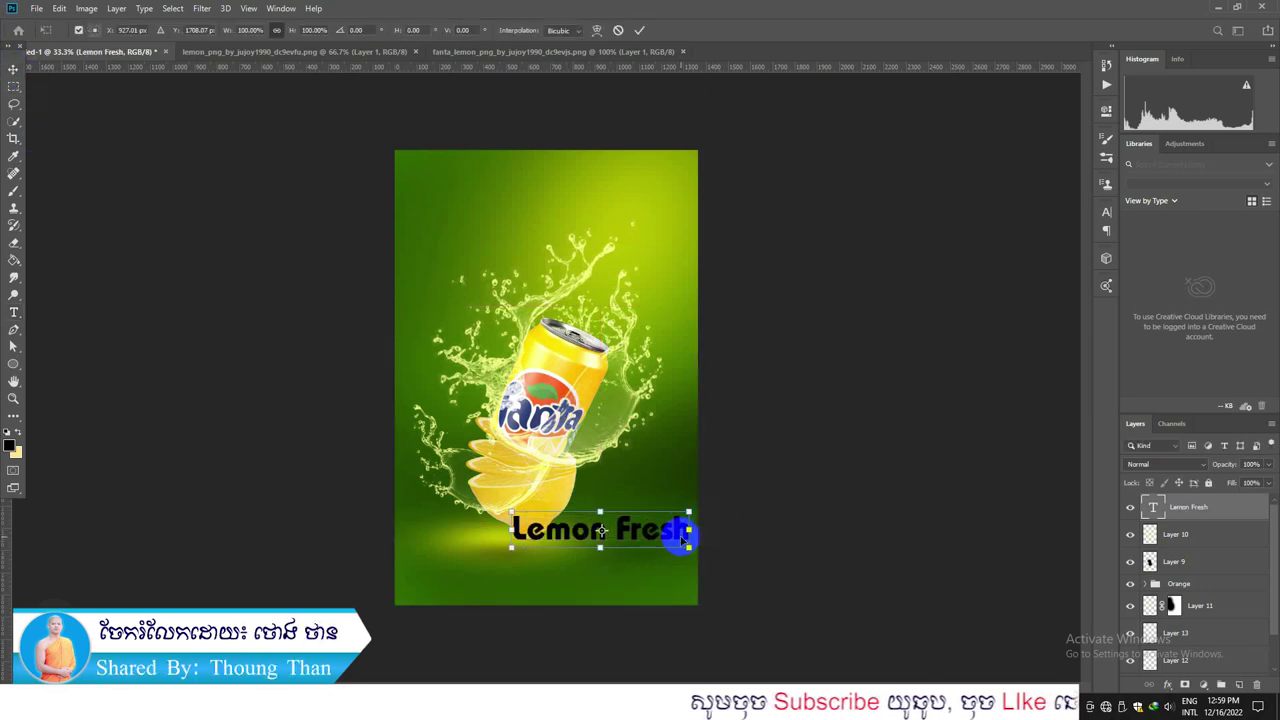
mouse_move(691, 549)
mouse_down()
mouse_move(658, 537)
mouse_move(679, 542)
mouse_up()
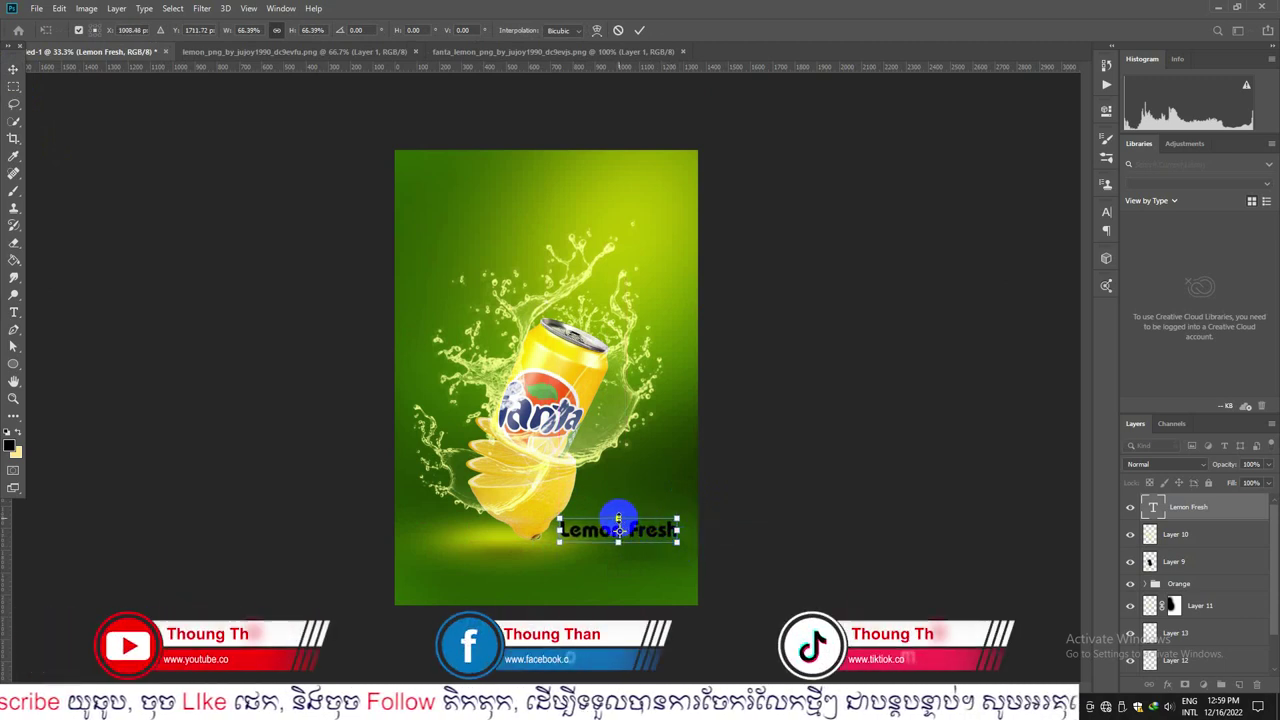
drag(618, 518, 650, 528)
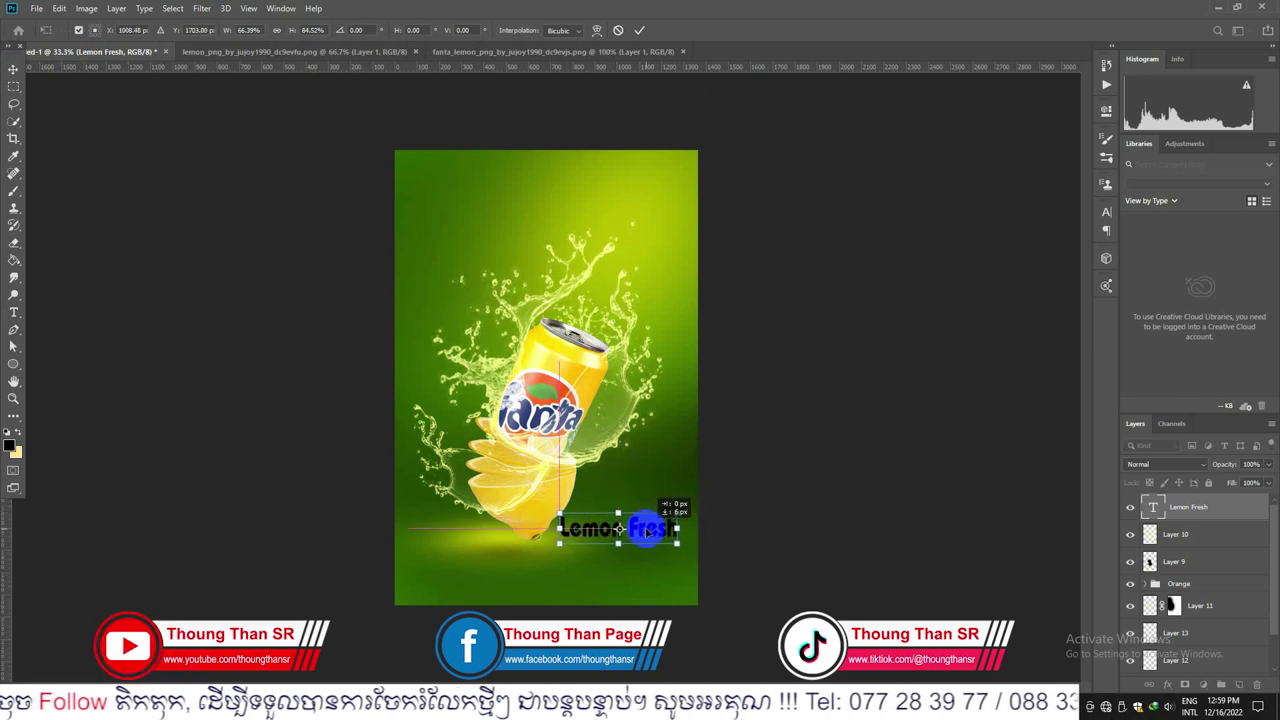
key(Return)
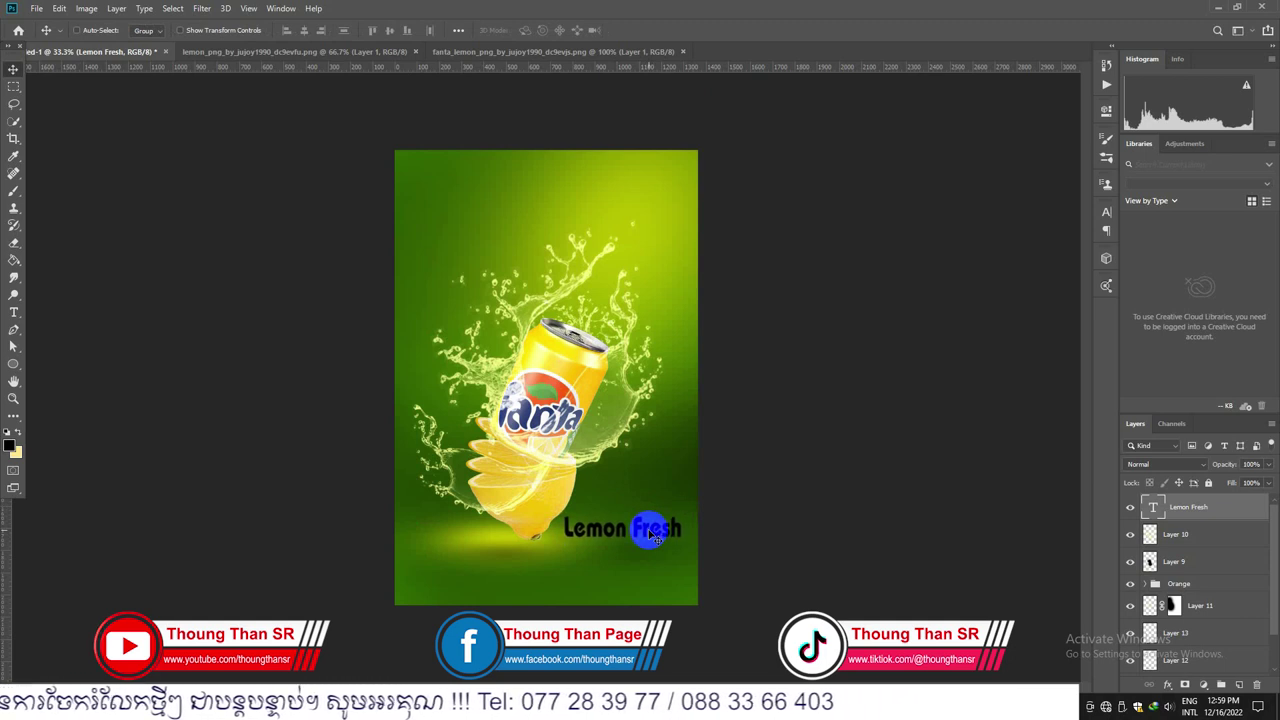
key(Left)
key(Left)
key(Left)
key(Left)
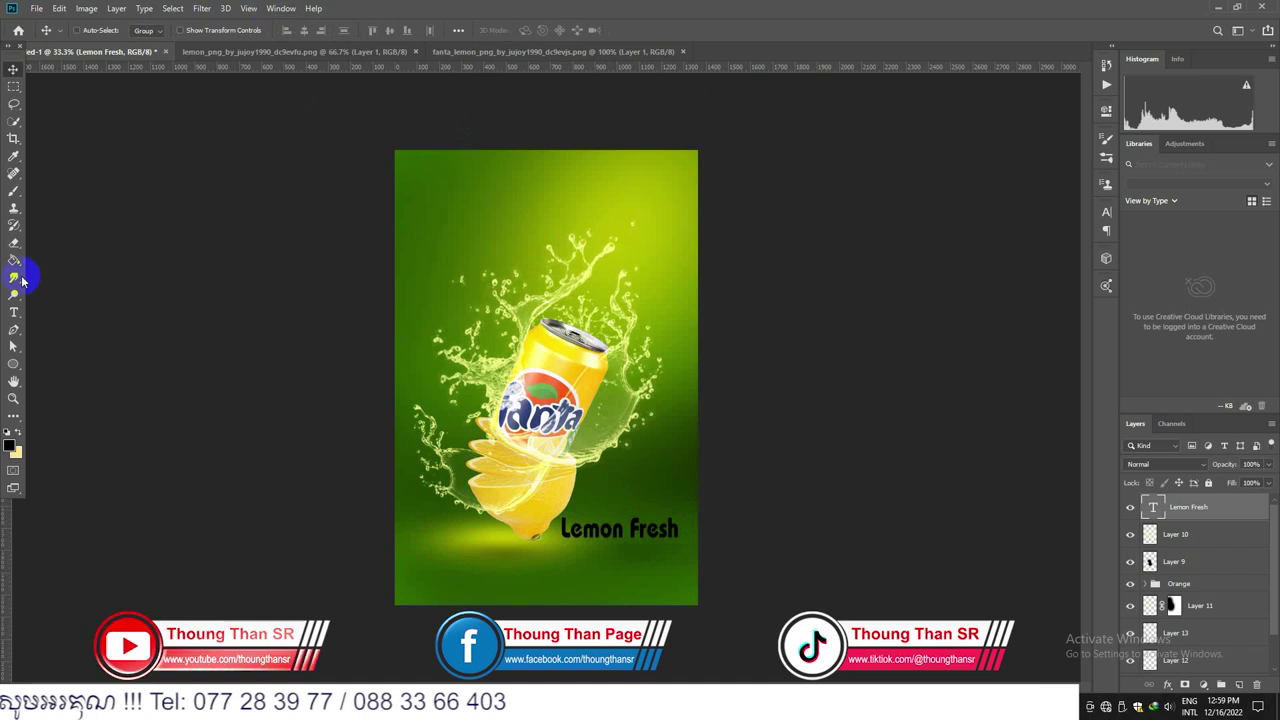
Step: Change the colour of the "Lemon Fresh" text to white (ffffff)
click(14, 311)
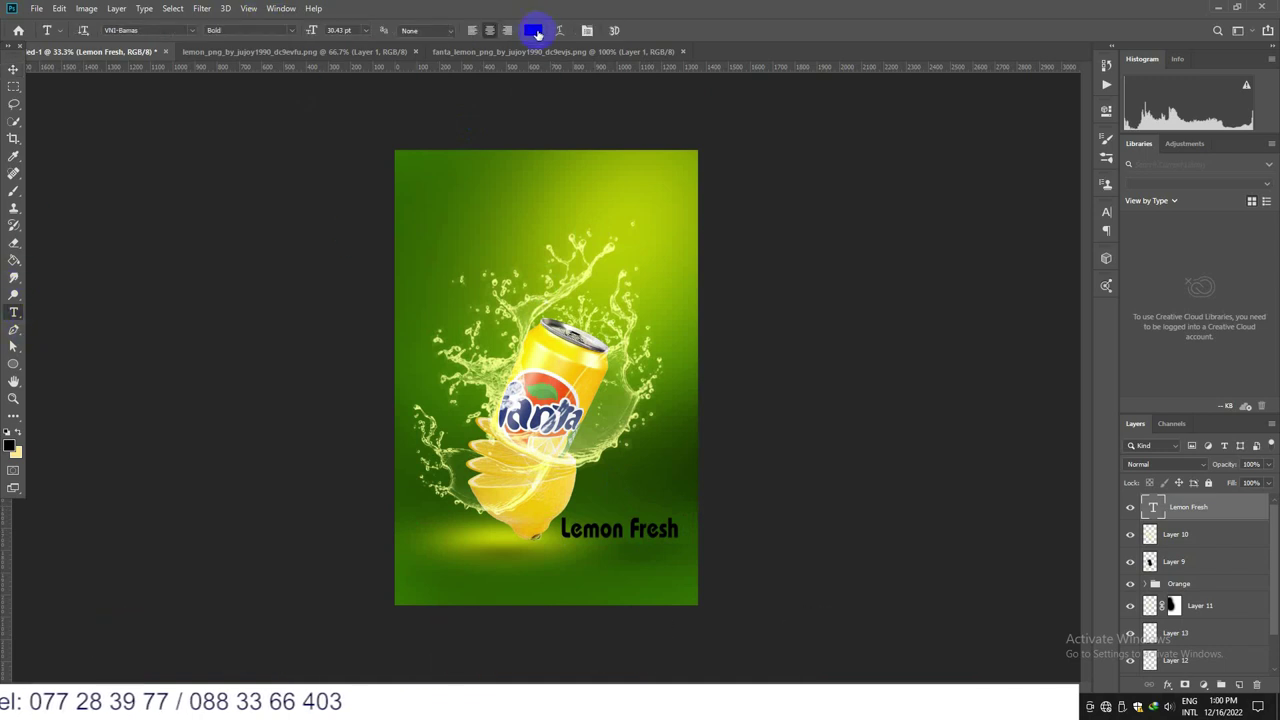
click(535, 32)
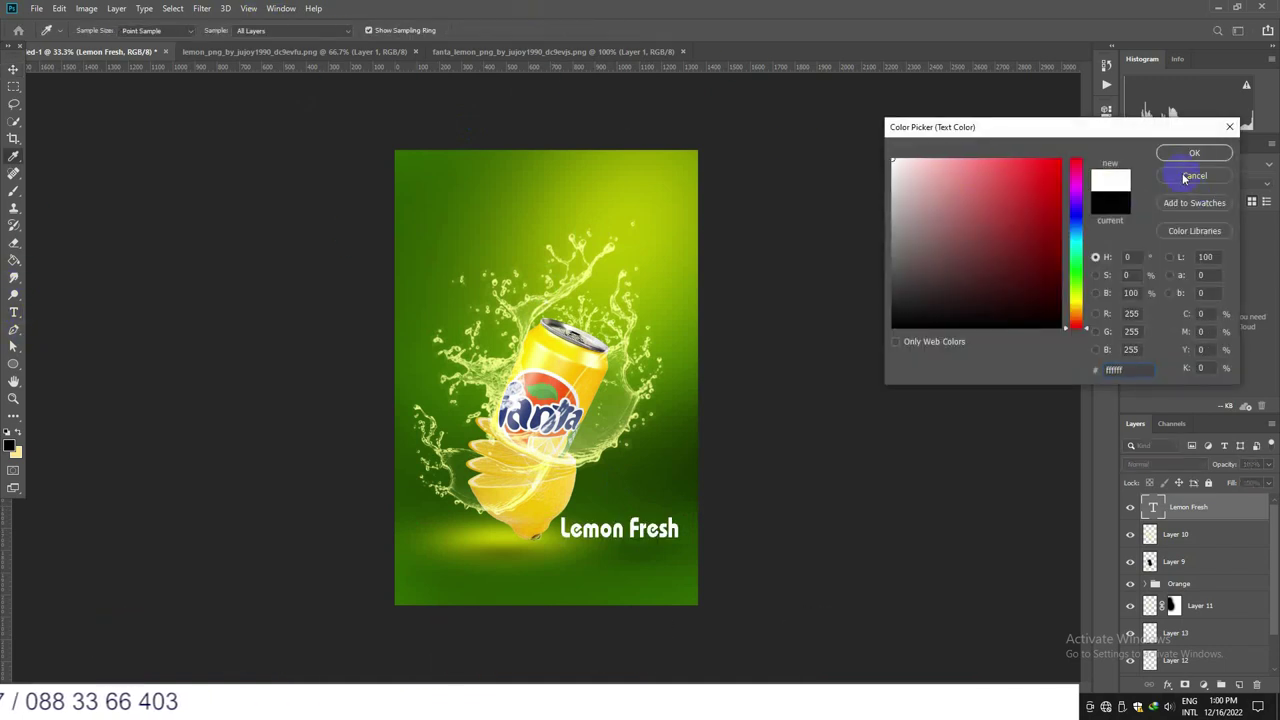
click(1194, 152)
Step: Create a paragraph text box below "Lemon Fresh" and shrink its Lorem ipsum placeholder text so four lines fit
right_click(15, 311)
click(72, 313)
drag(561, 565, 690, 598)
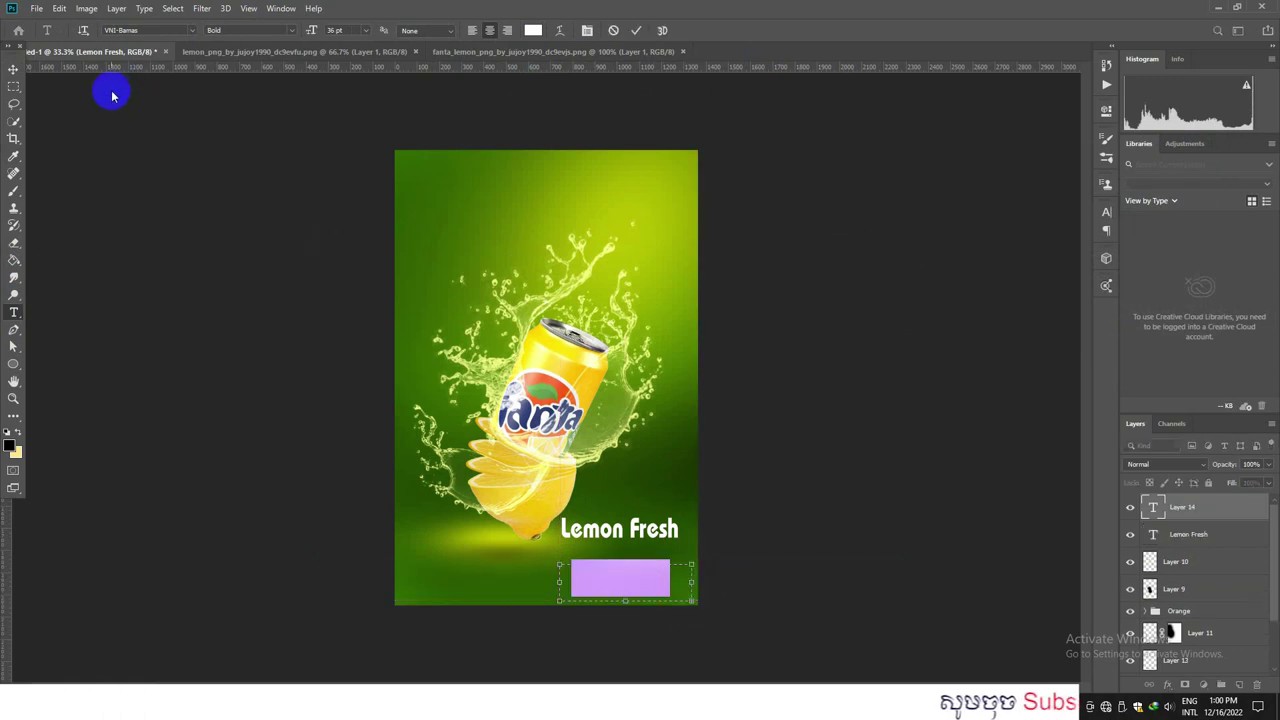
click(362, 30)
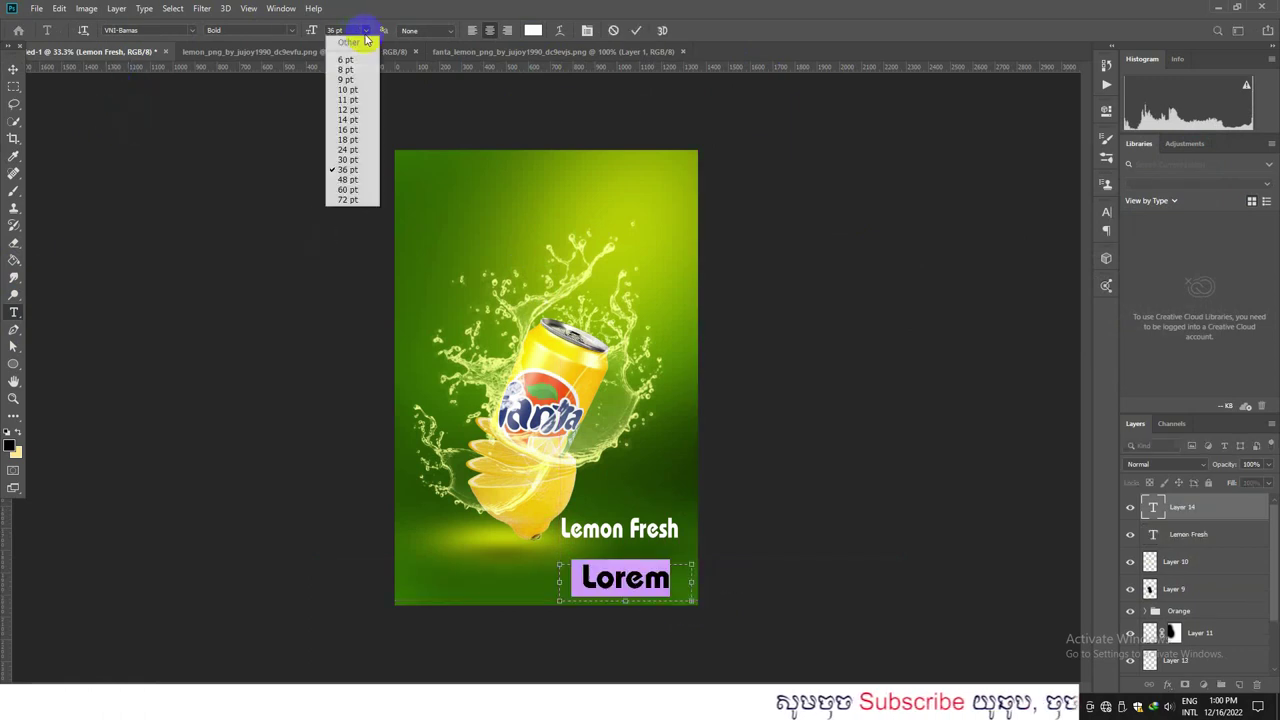
click(343, 70)
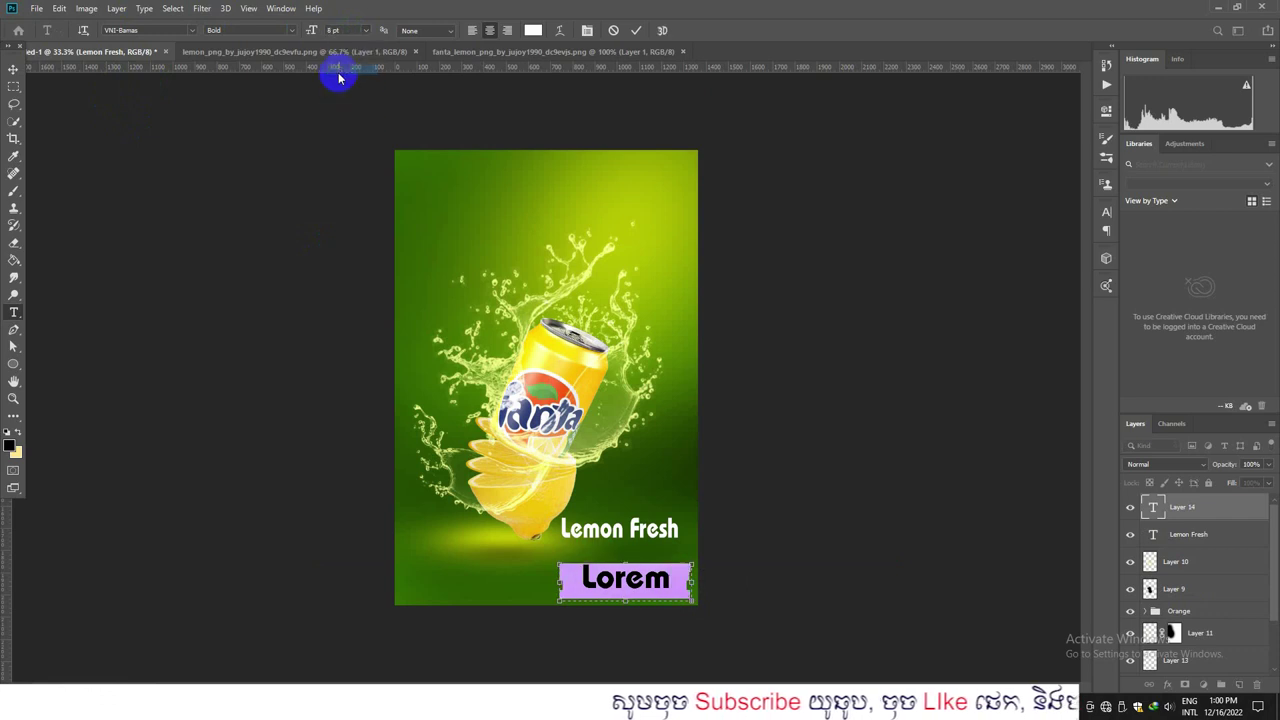
click(364, 30)
click(347, 80)
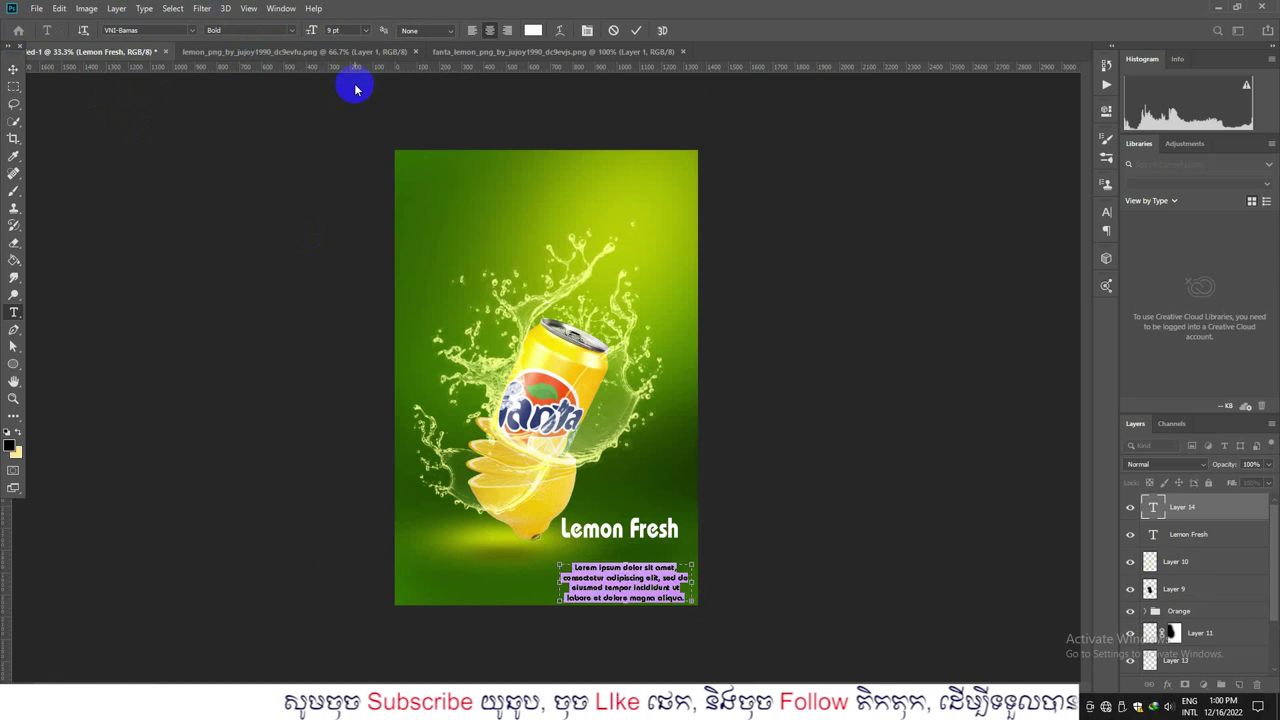
Step: Move the Lorem ipsum paragraph up and centre it under "Lemon Fresh", leaving a small gap below the title
click(12, 70)
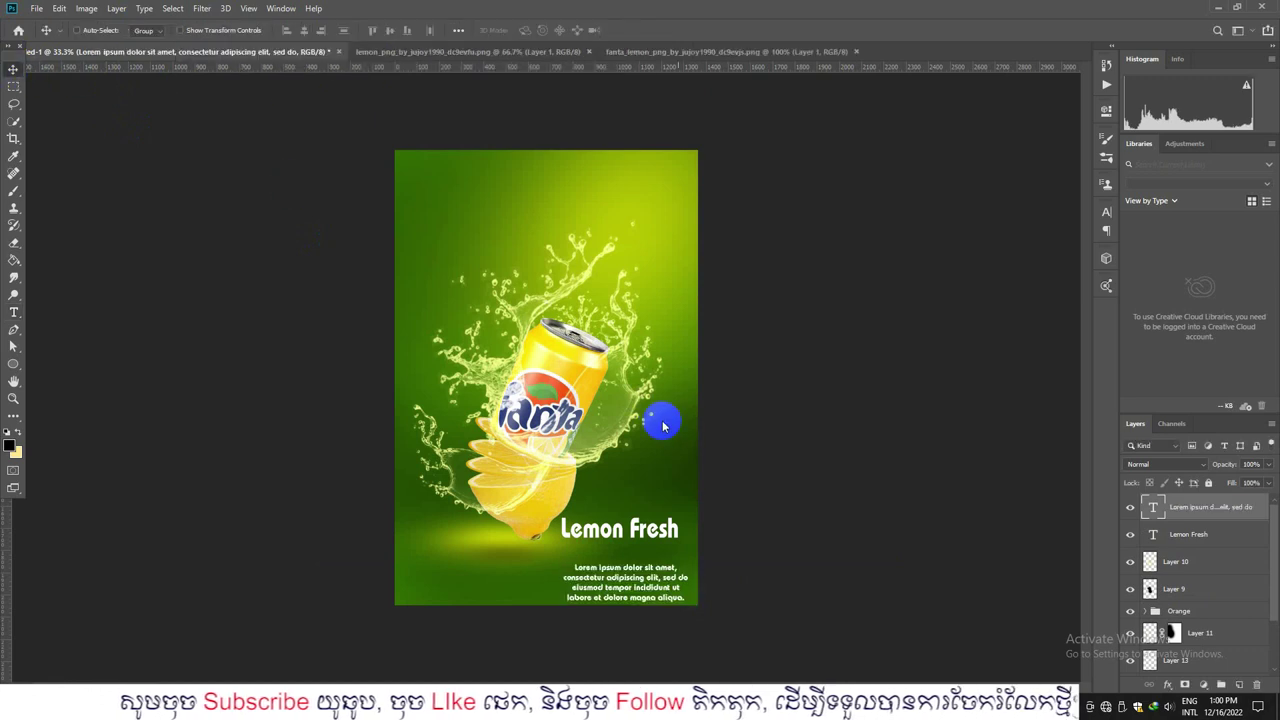
drag(621, 585, 616, 571)
key(Up)
key(Up)
key(Up)
key(Up)
key(Up)
key(Up)
key(Up)
key(Up)
key(Up)
key(Up)
key(Up)
key(Up)
key(Up)
key(Up)
key(Up)
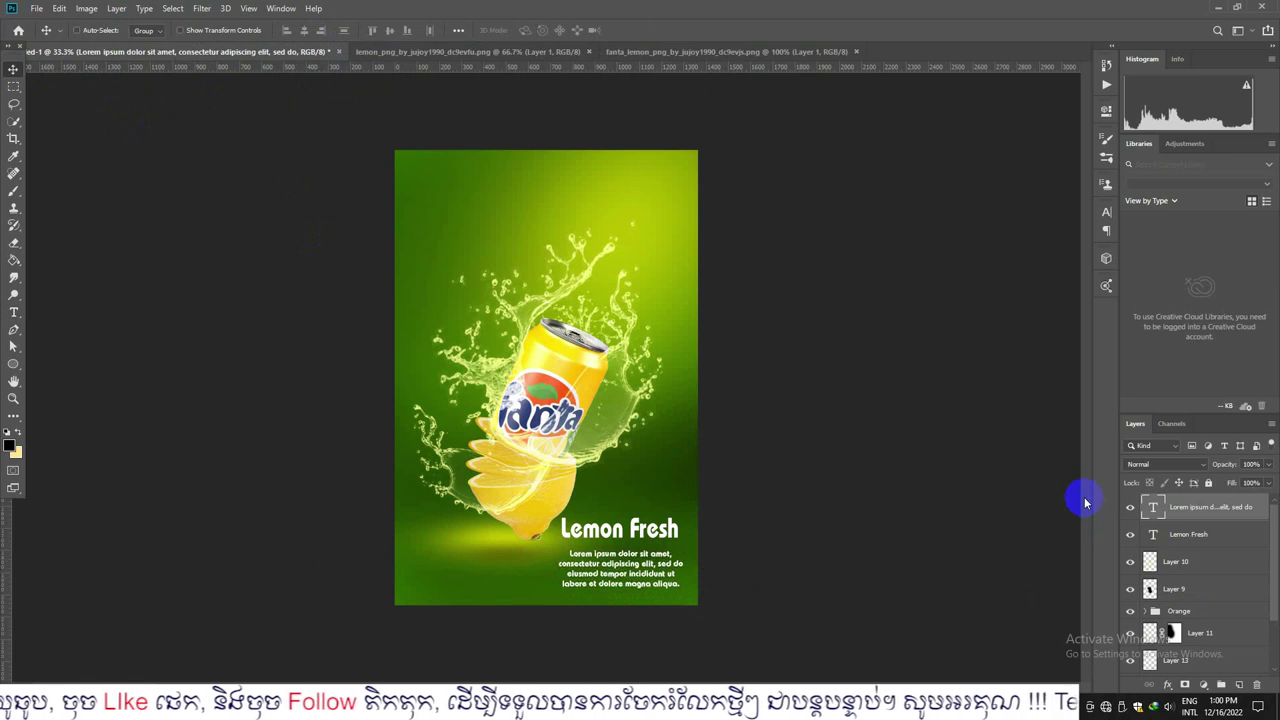
key(Up)
key(Up)
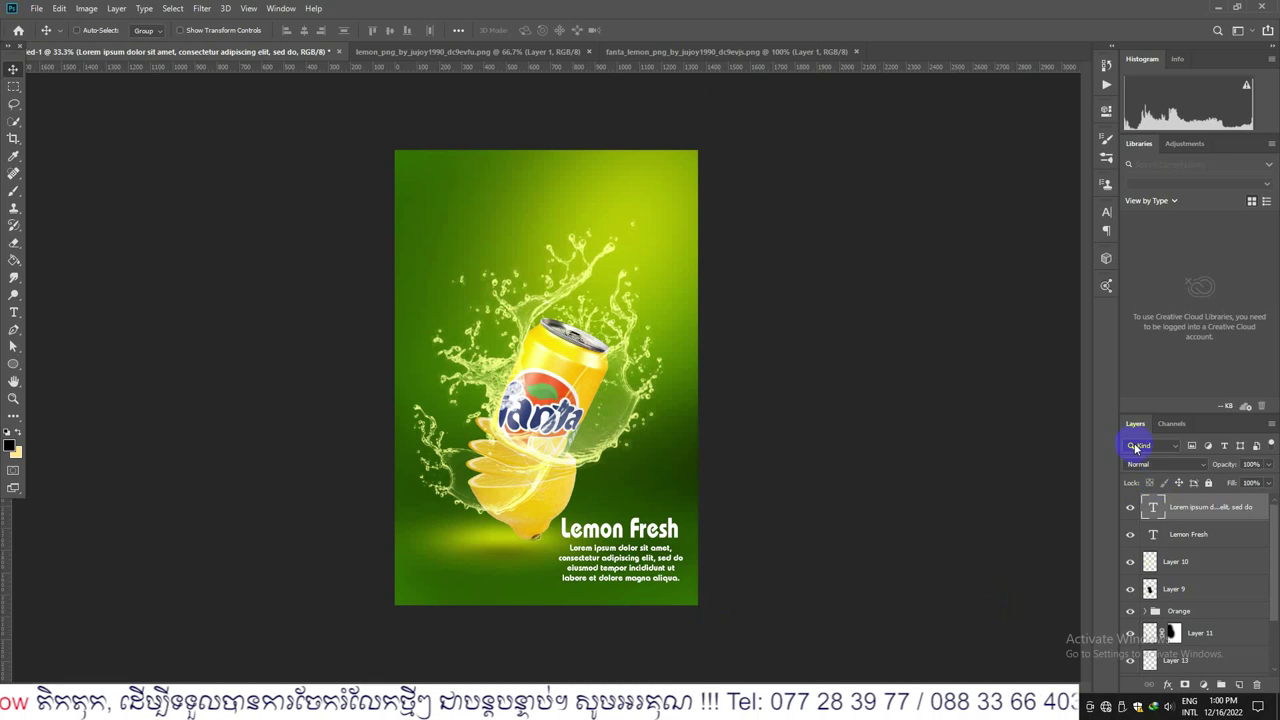
key(Down)
key(Down)
key(Down)
key(Down)
key(Down)
key(Down)
key(Down)
key(Down)
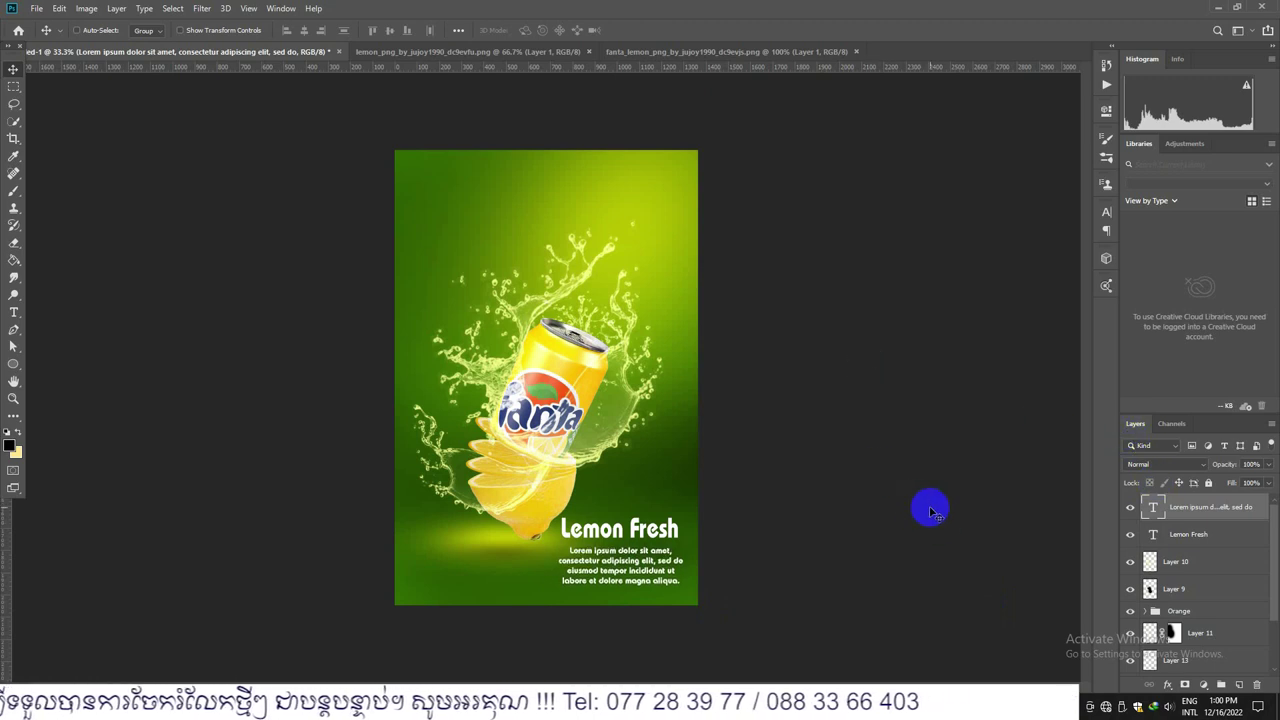
Step: Reduce the Lorem ipsum paragraph's font size to 9 pt and shift it slightly to realign it under "Lemon Fresh"
click(14, 313)
click(366, 30)
click(345, 75)
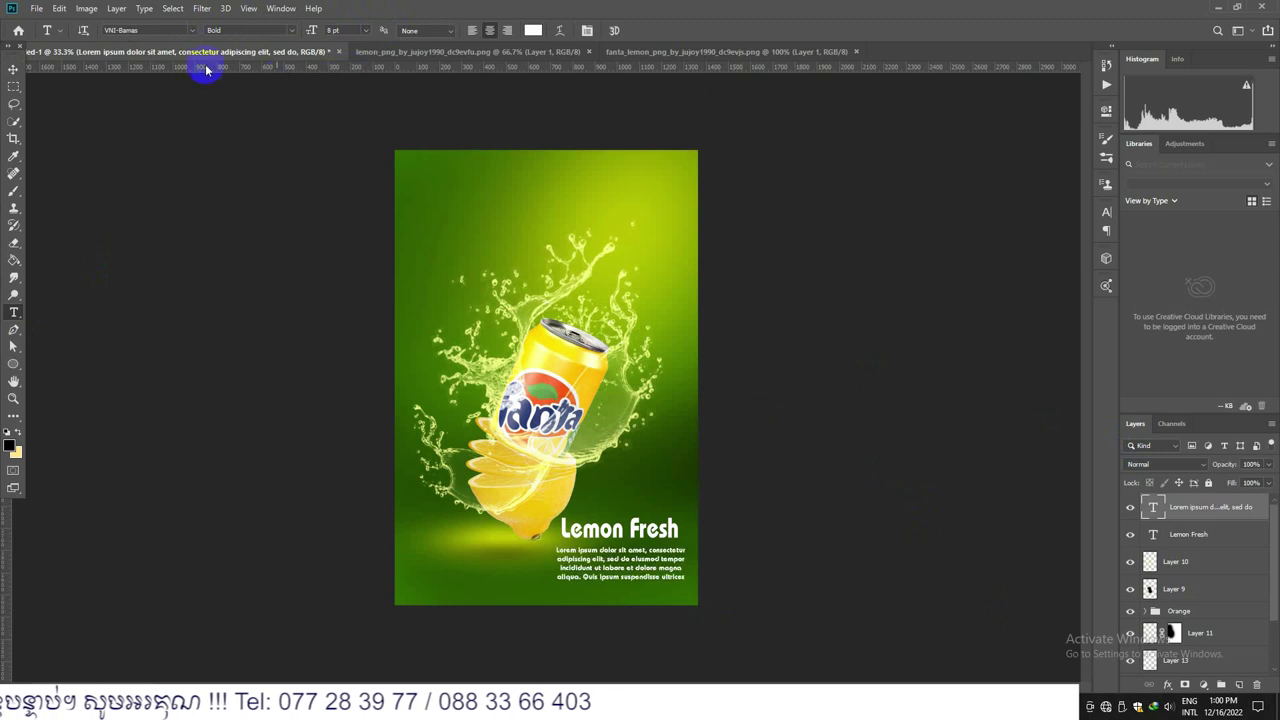
click(14, 70)
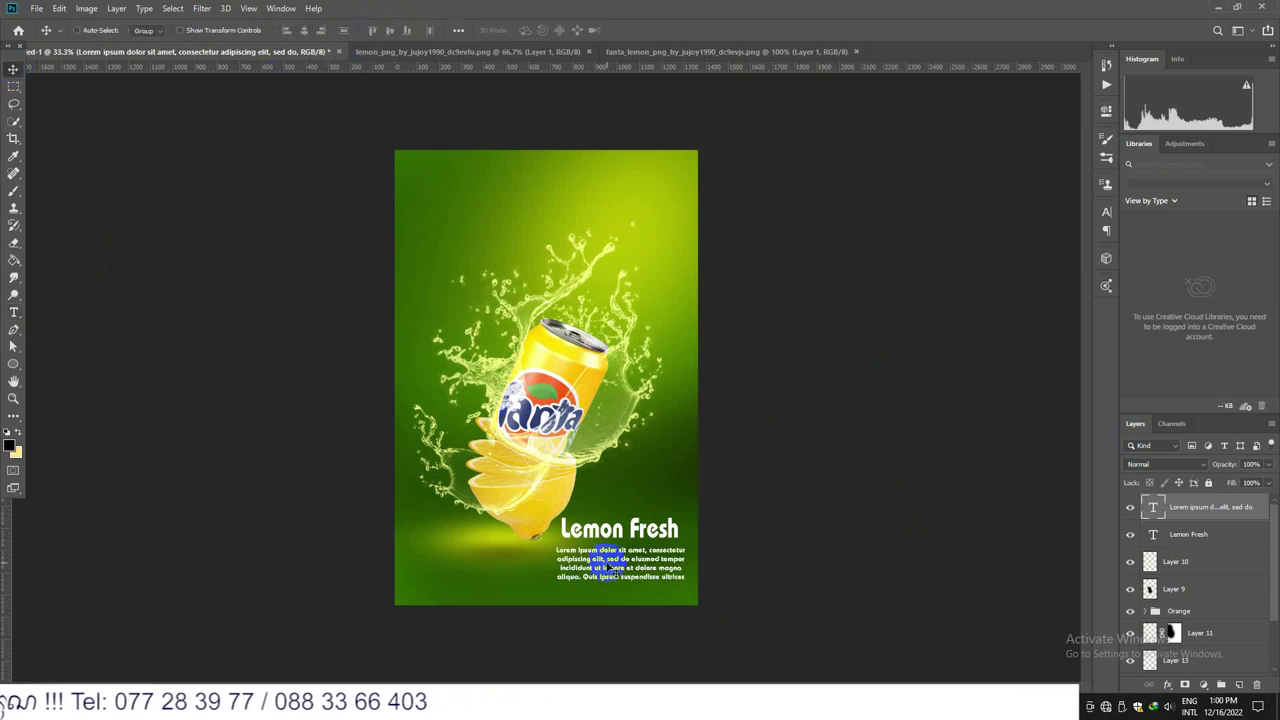
drag(622, 560, 619, 561)
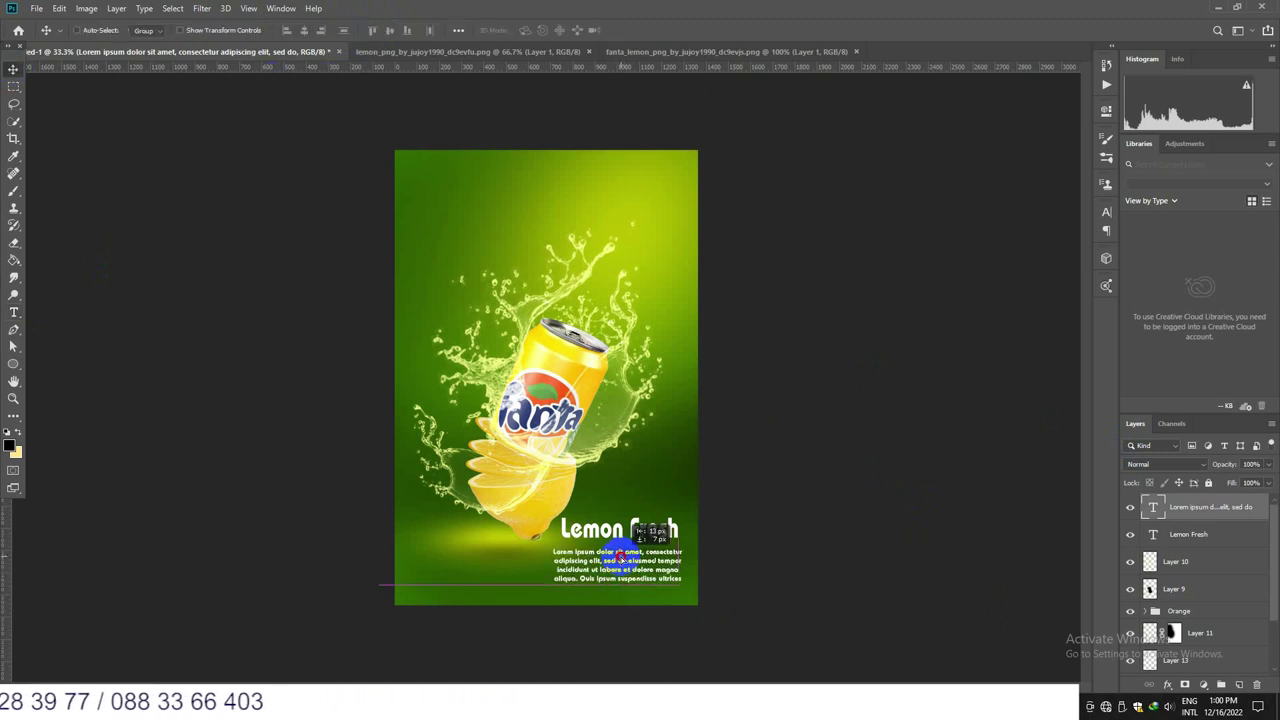